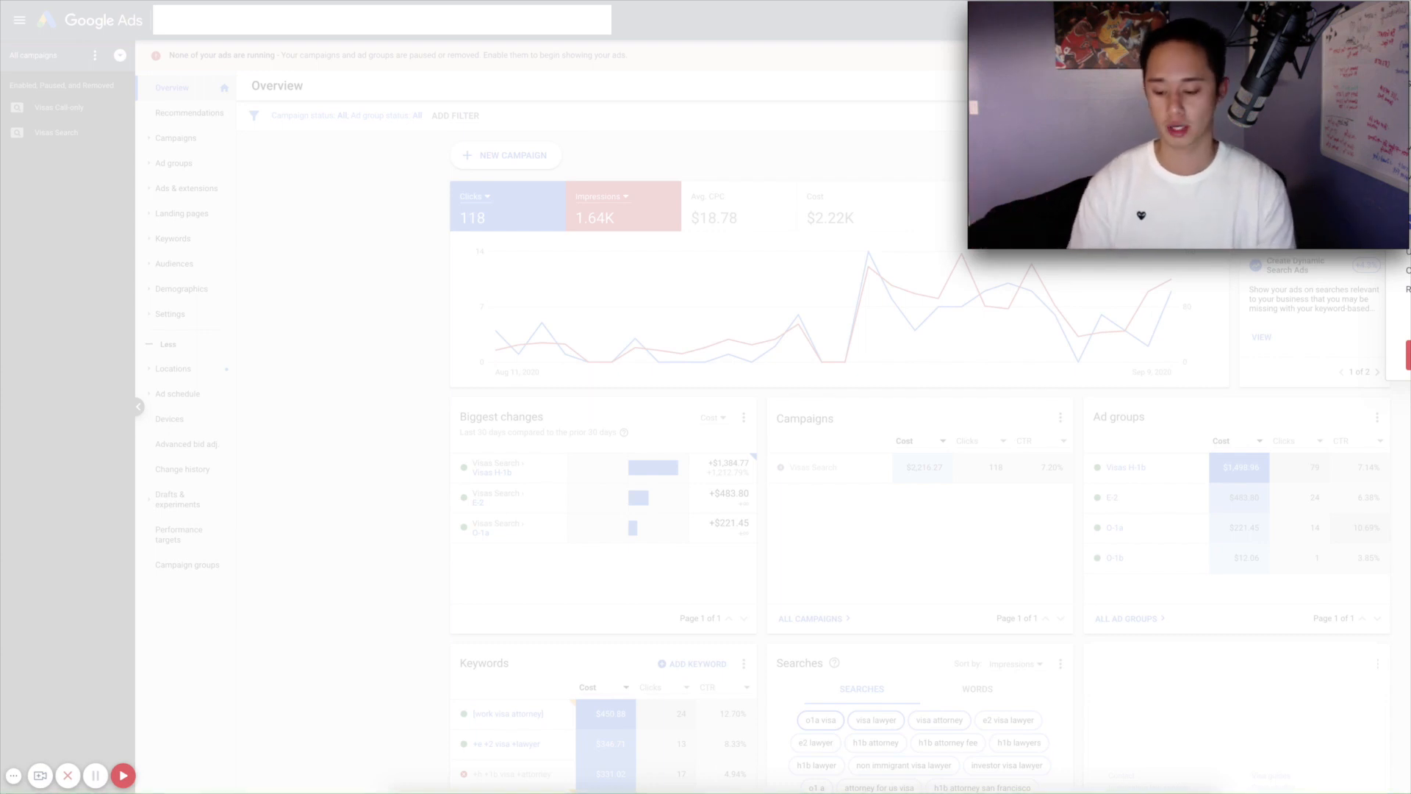
key("XF86MonBrightnessUp")
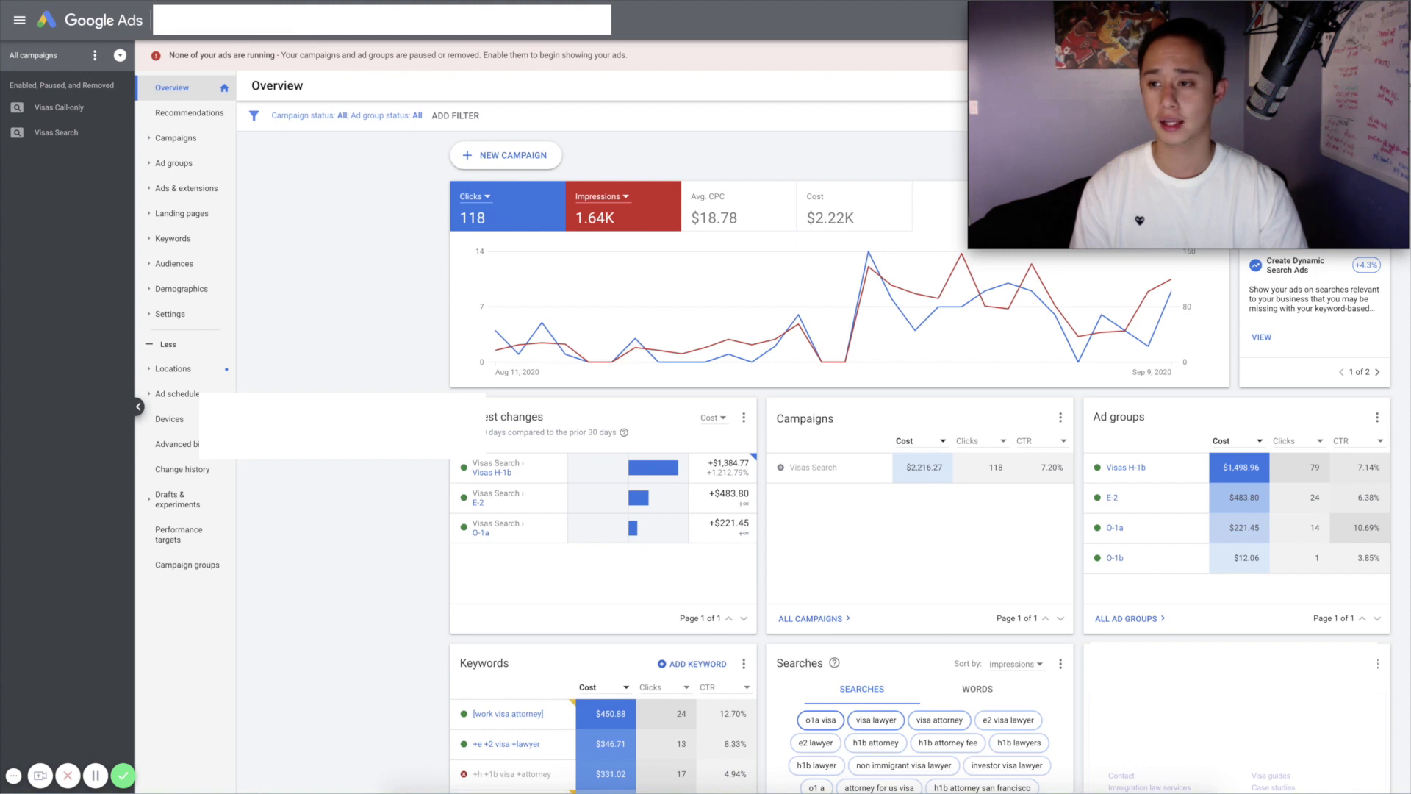
Step: Switch to Gmail and read the "Campaign details" email, covering the client's background, main goal, suspected problem and the requested strategy notes
key("ctrl+Tab")
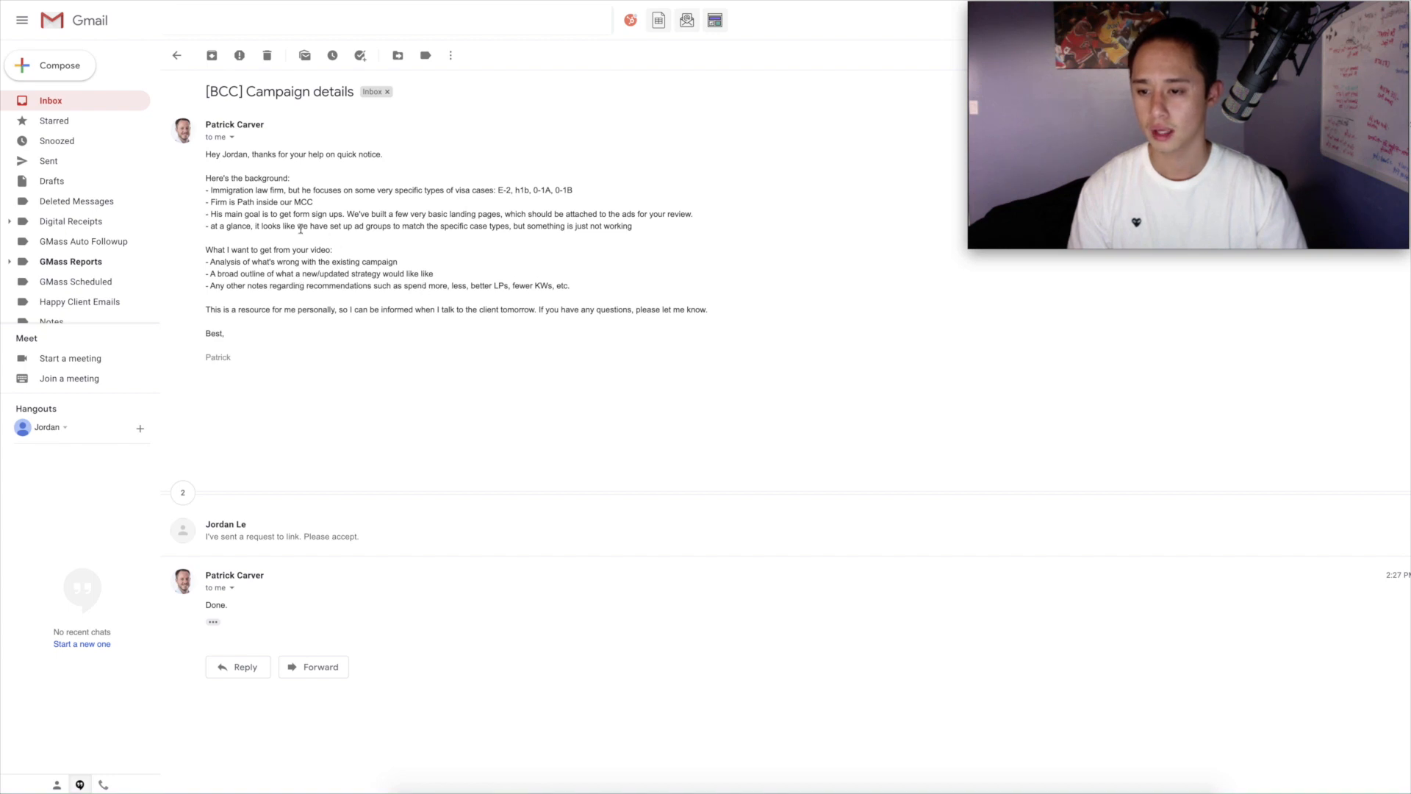
left_click_drag(312, 216, 355, 215)
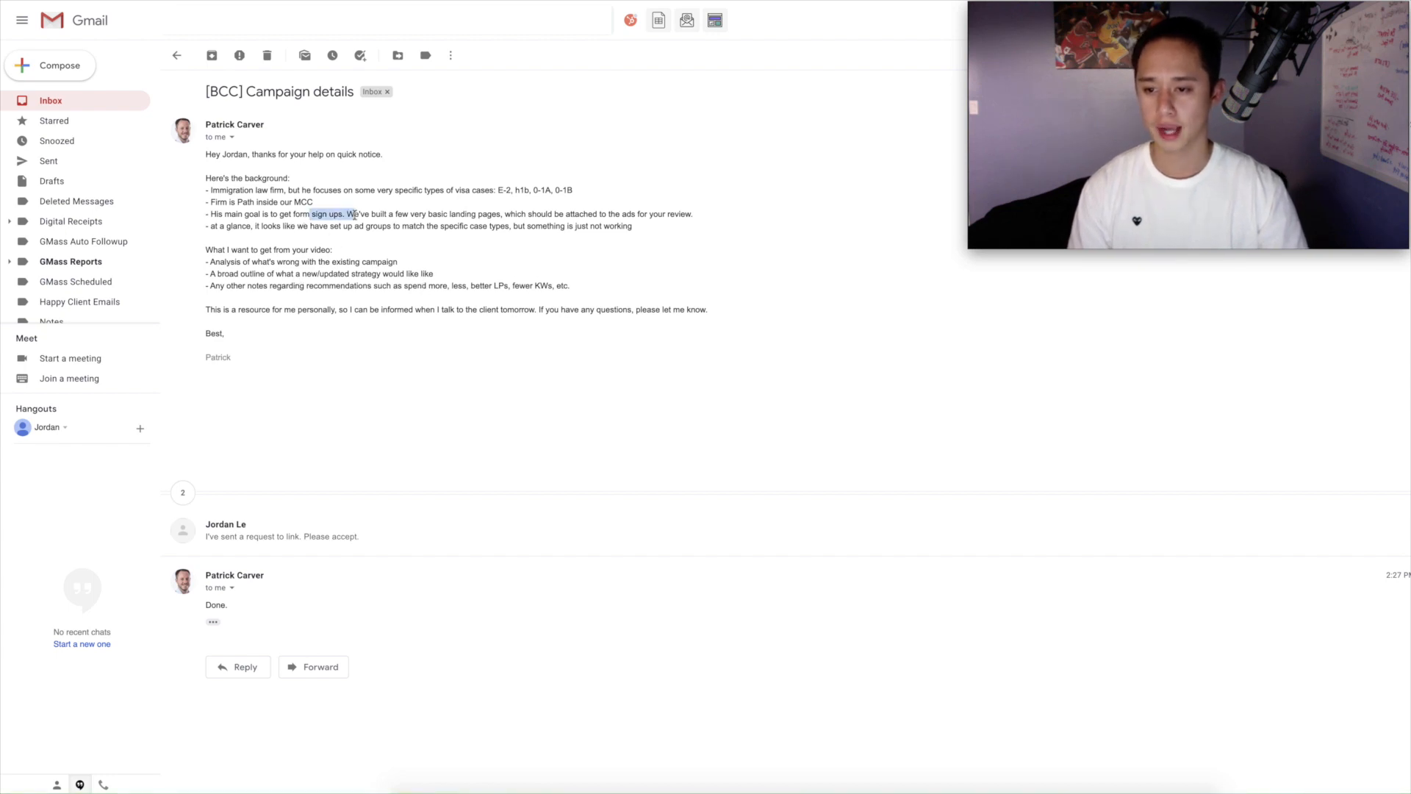
left_click(415, 217)
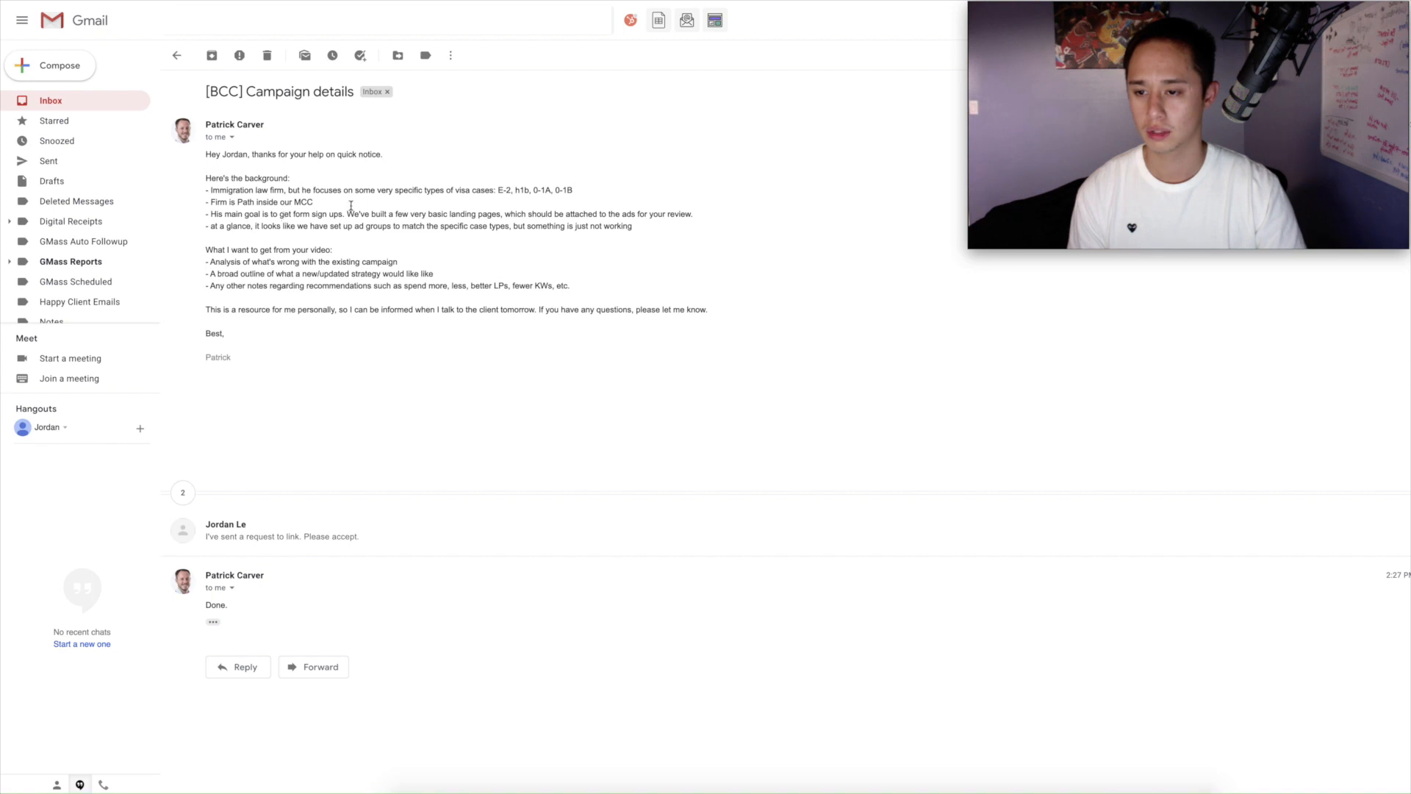
left_click_drag(254, 273, 435, 280)
left_click(481, 283)
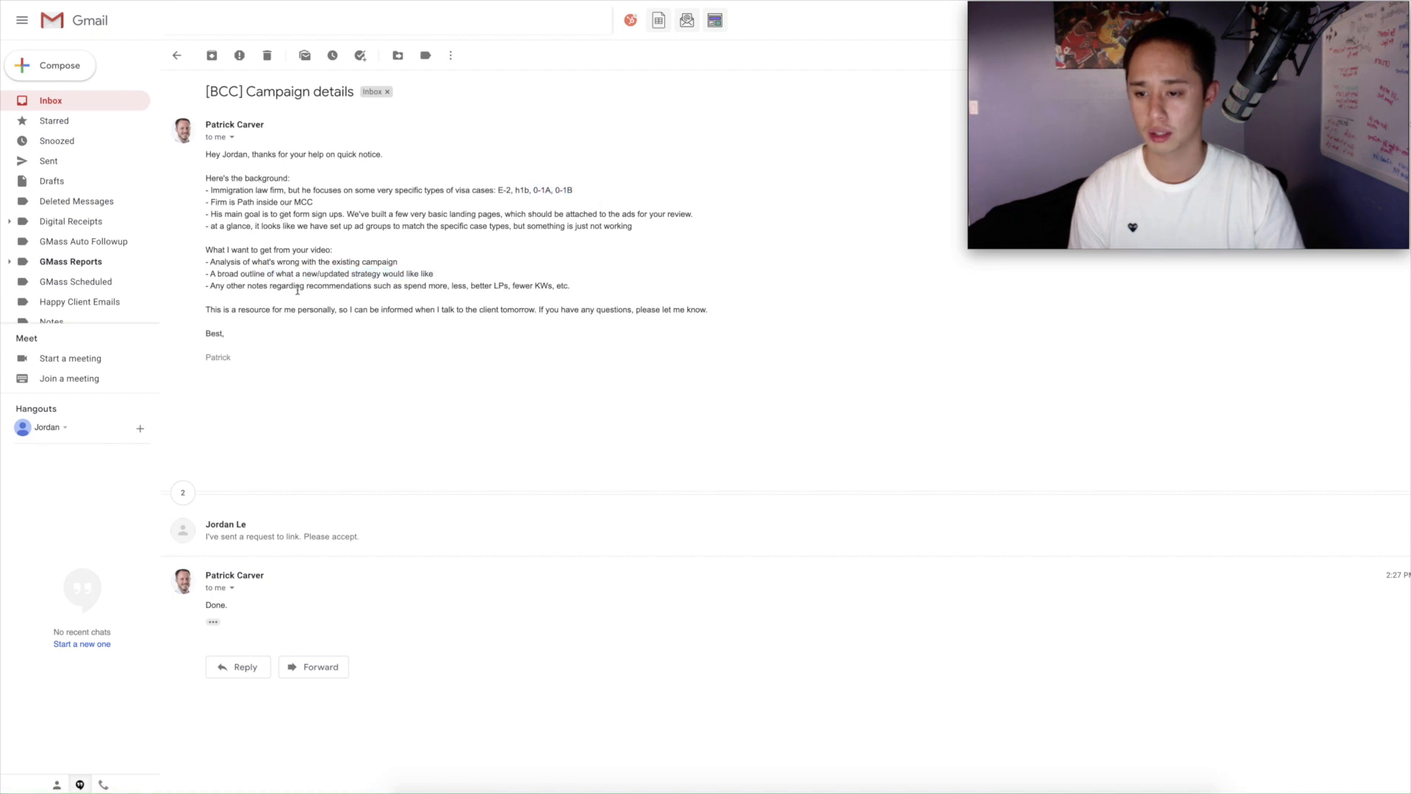
left_click_drag(306, 286, 475, 288)
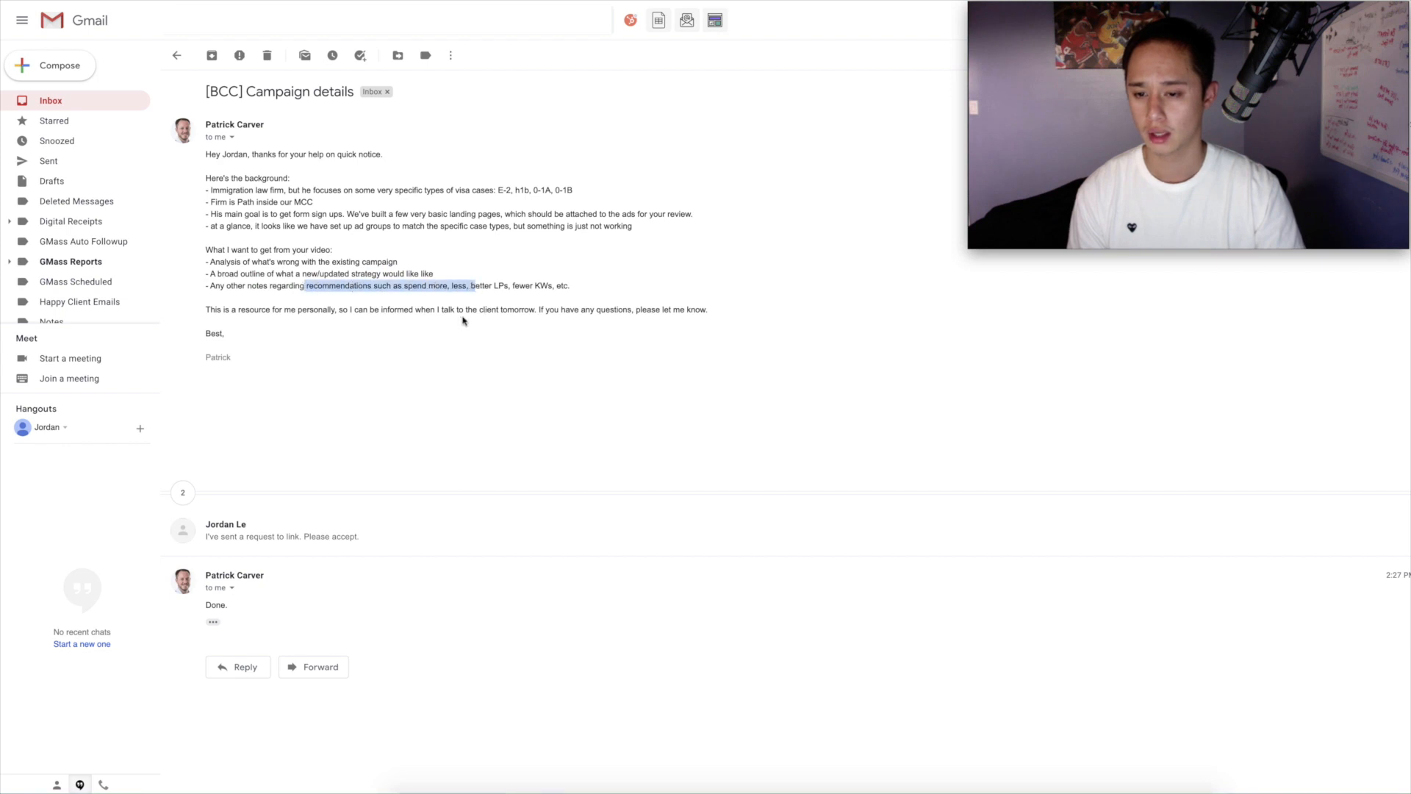
left_click(430, 300)
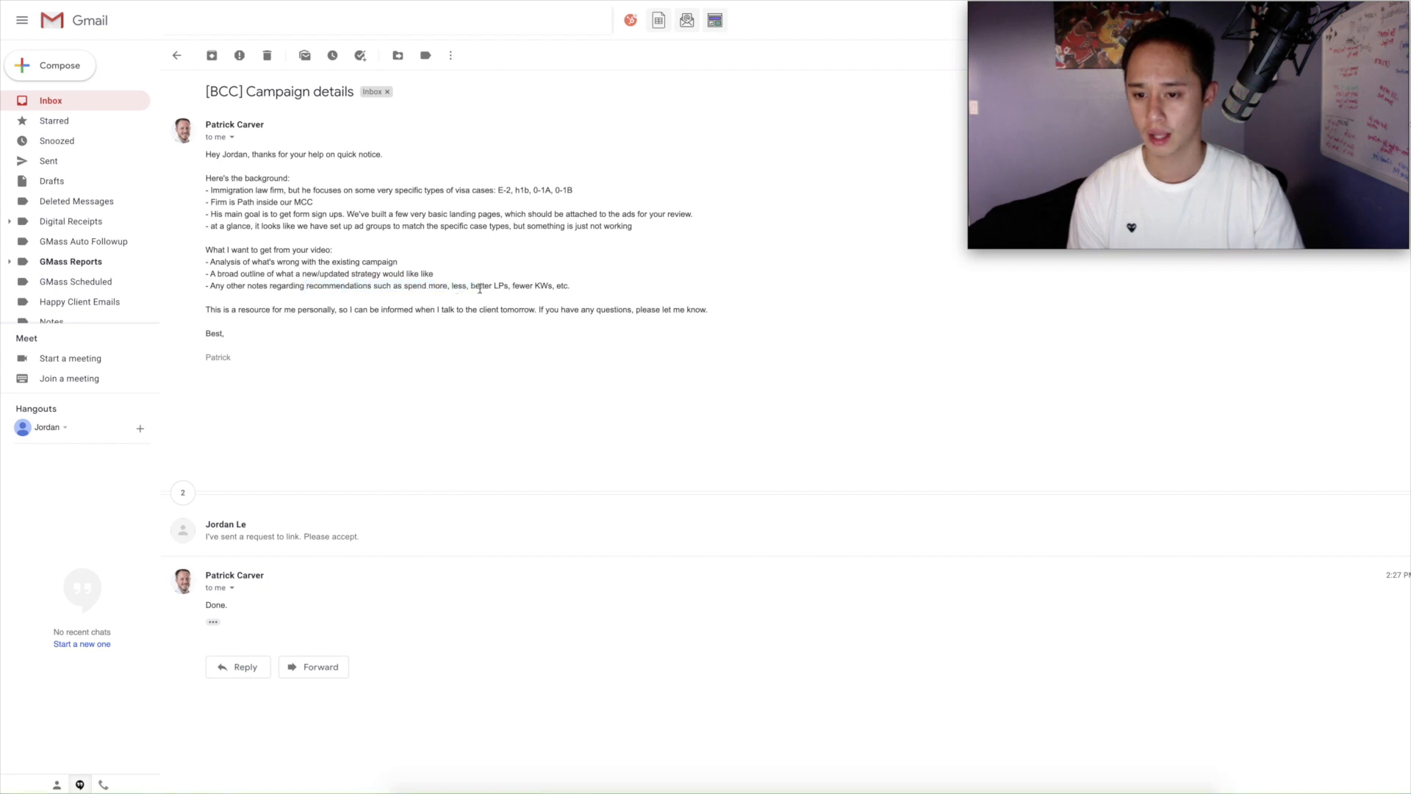
left_click_drag(480, 288, 523, 287)
left_click(534, 292)
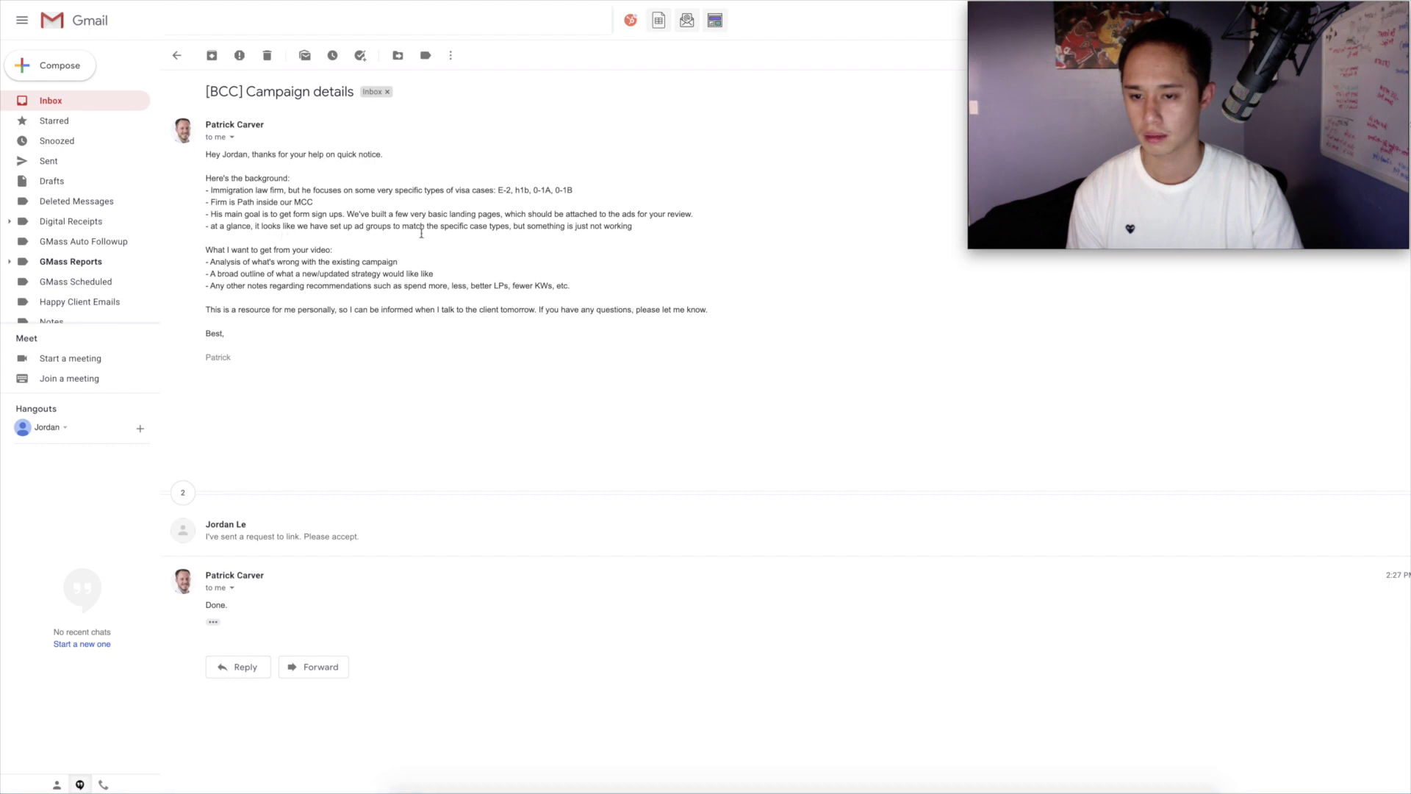
left_click_drag(533, 226, 654, 231)
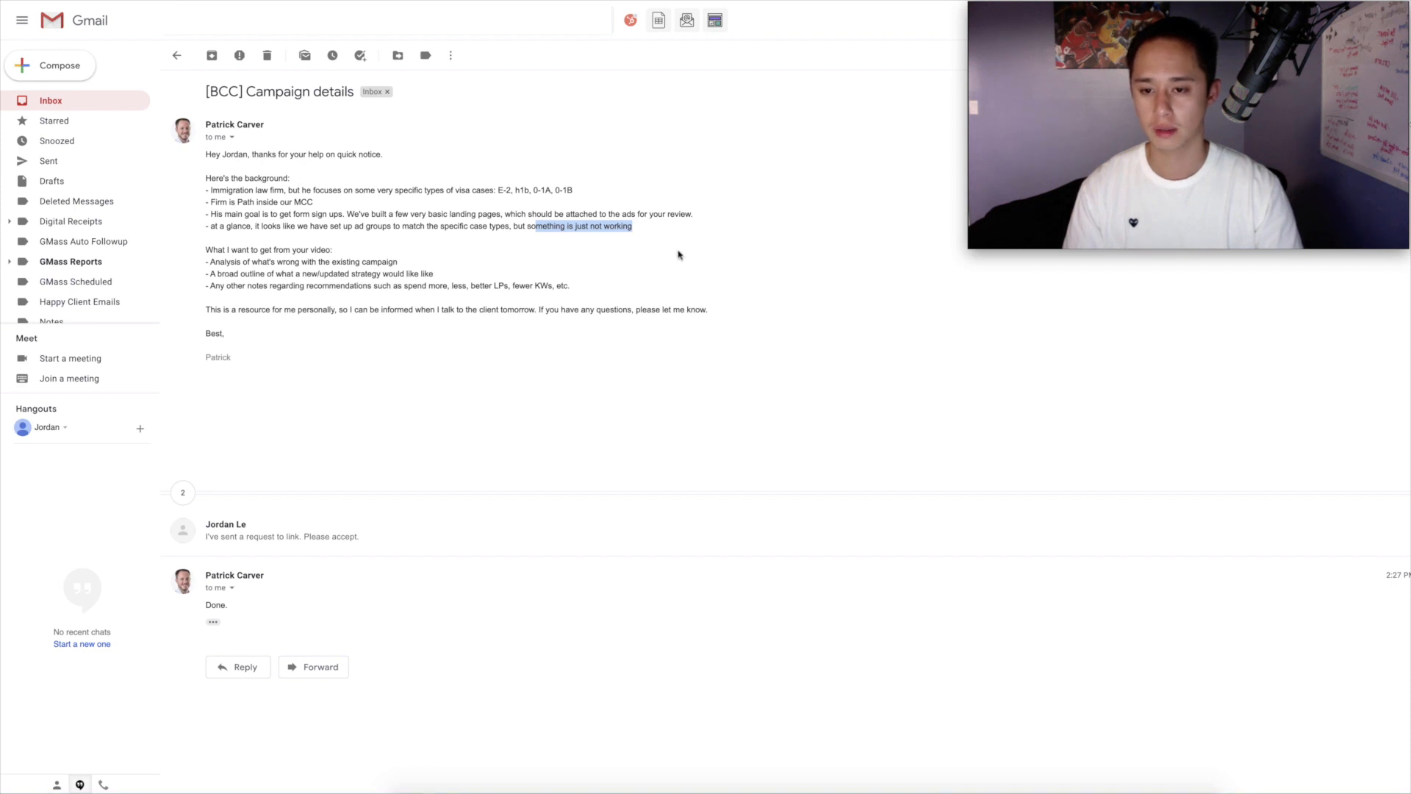
left_click_drag(637, 226, 536, 226)
left_click(712, 248)
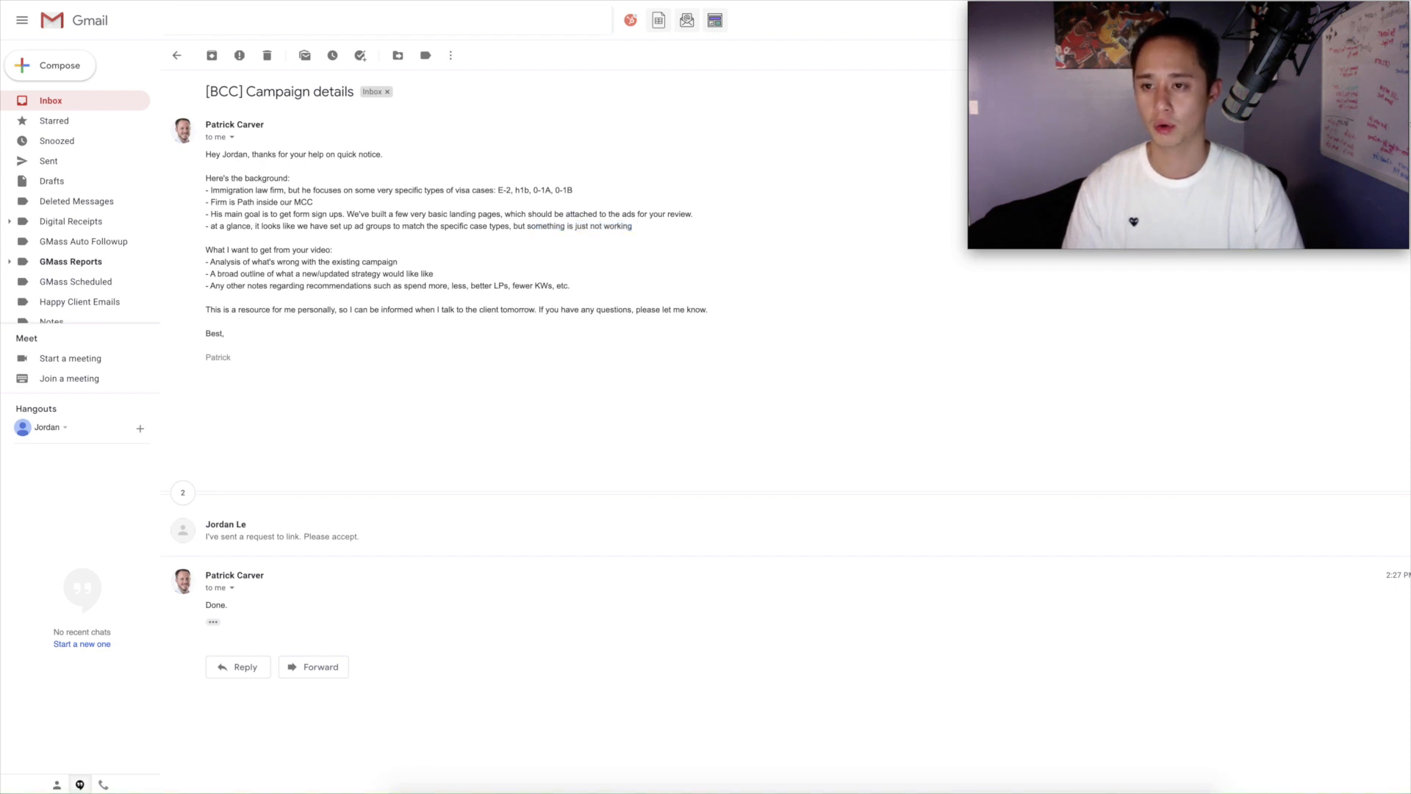
Step: Switch back to Google Ads and set the account overview's date range to All time
key("ctrl+Tab")
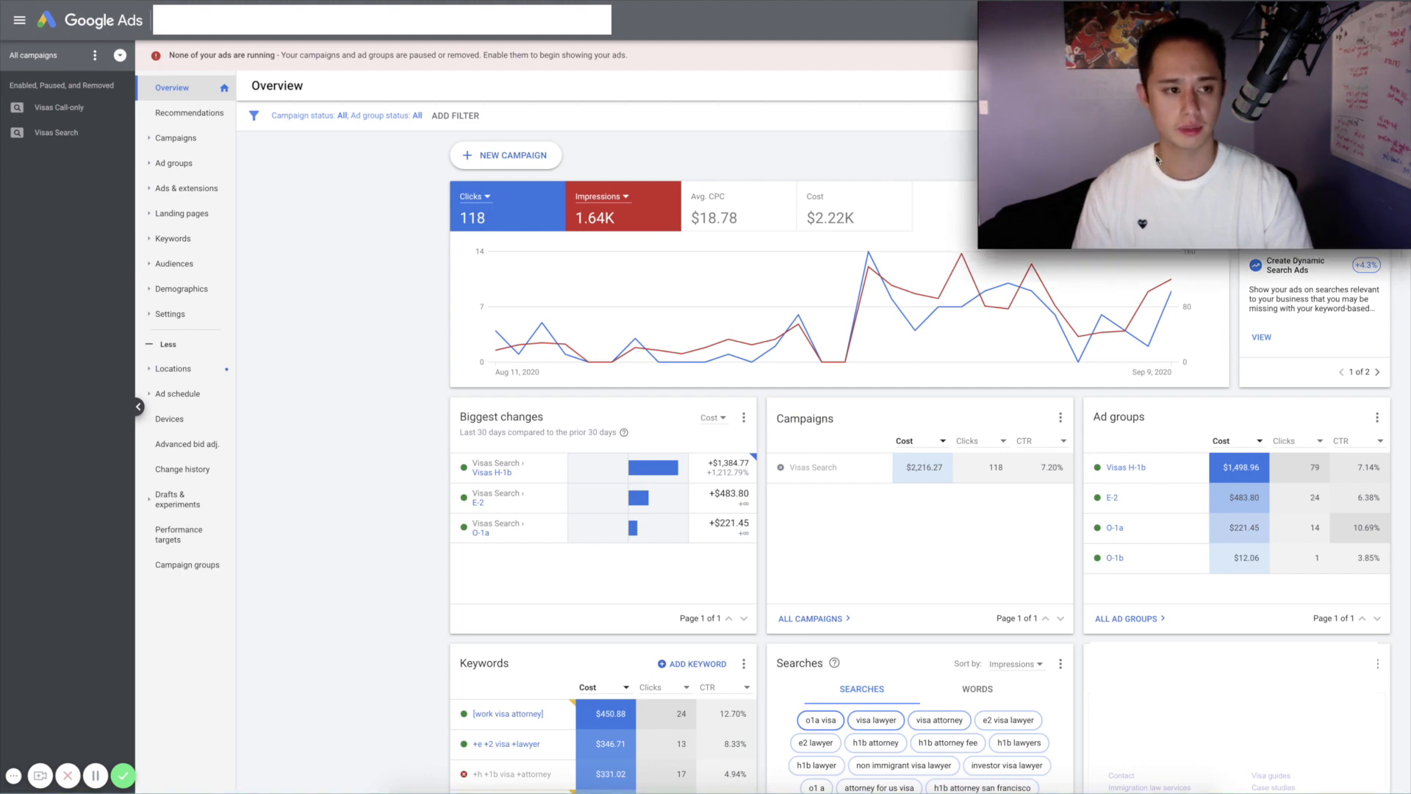
left_click_drag(1162, 155, 192, 682)
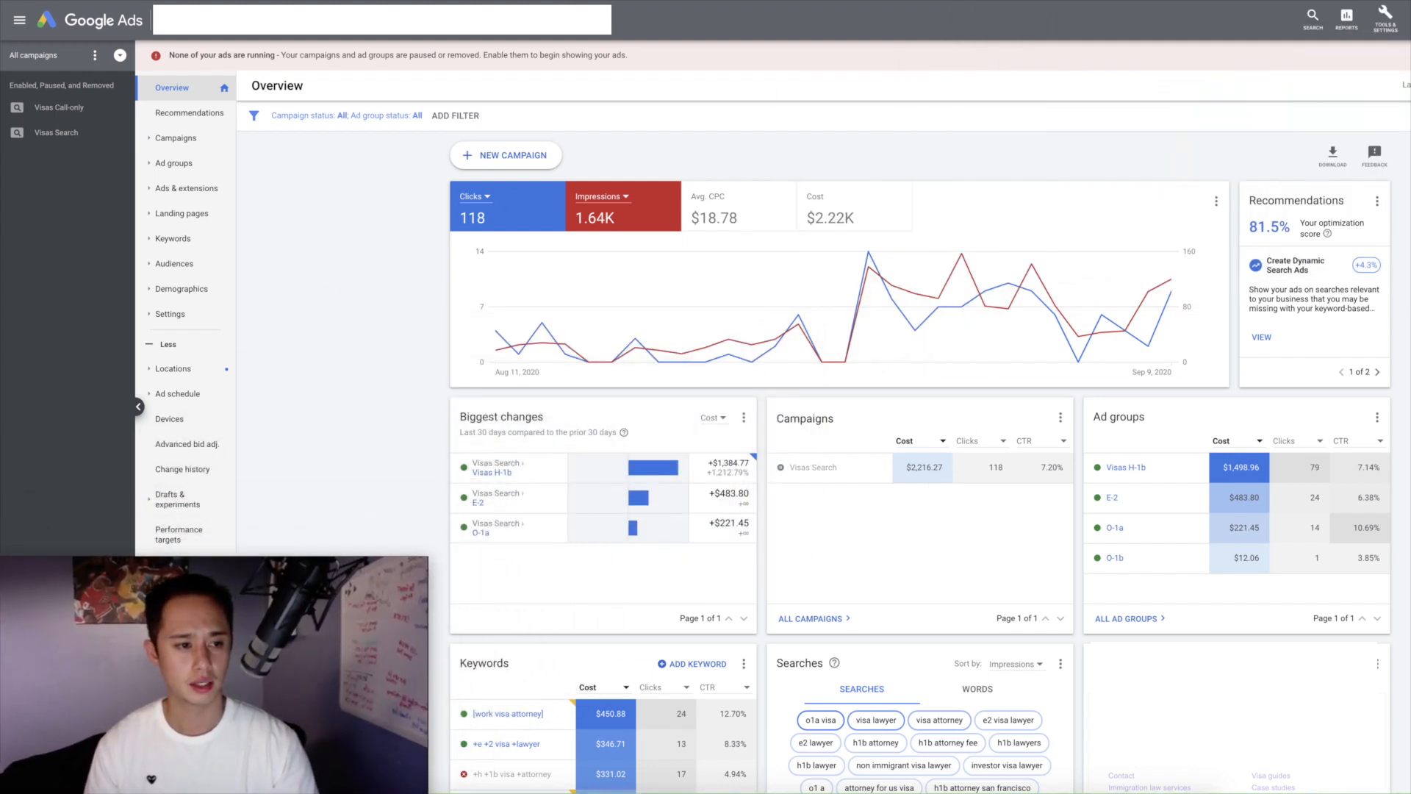
left_click(1405, 85)
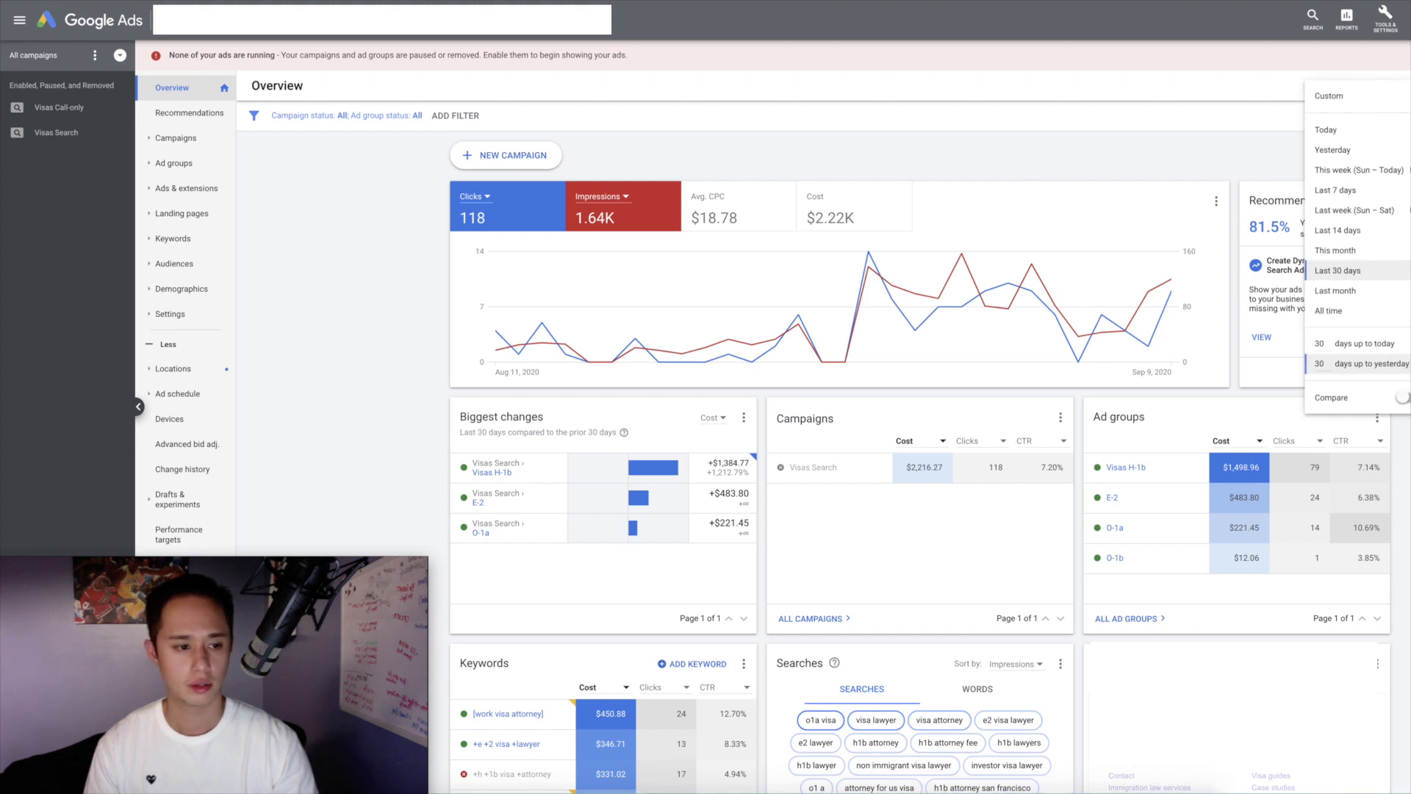
left_click(1371, 320)
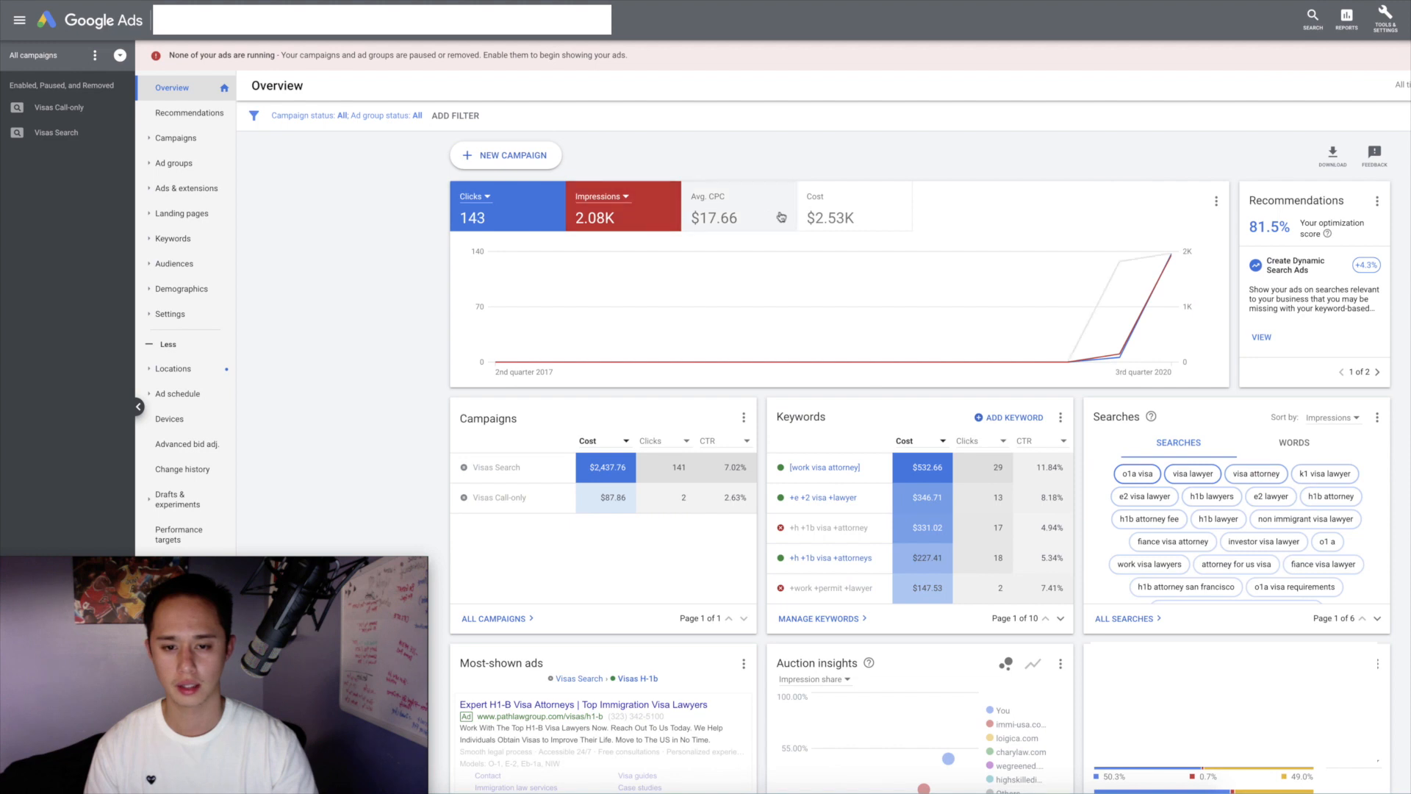
Step: Replace the Impressions metric with Conv. rate and the Avg. CPC metric with Conversions in the overview chart
mouse_move(1118, 356)
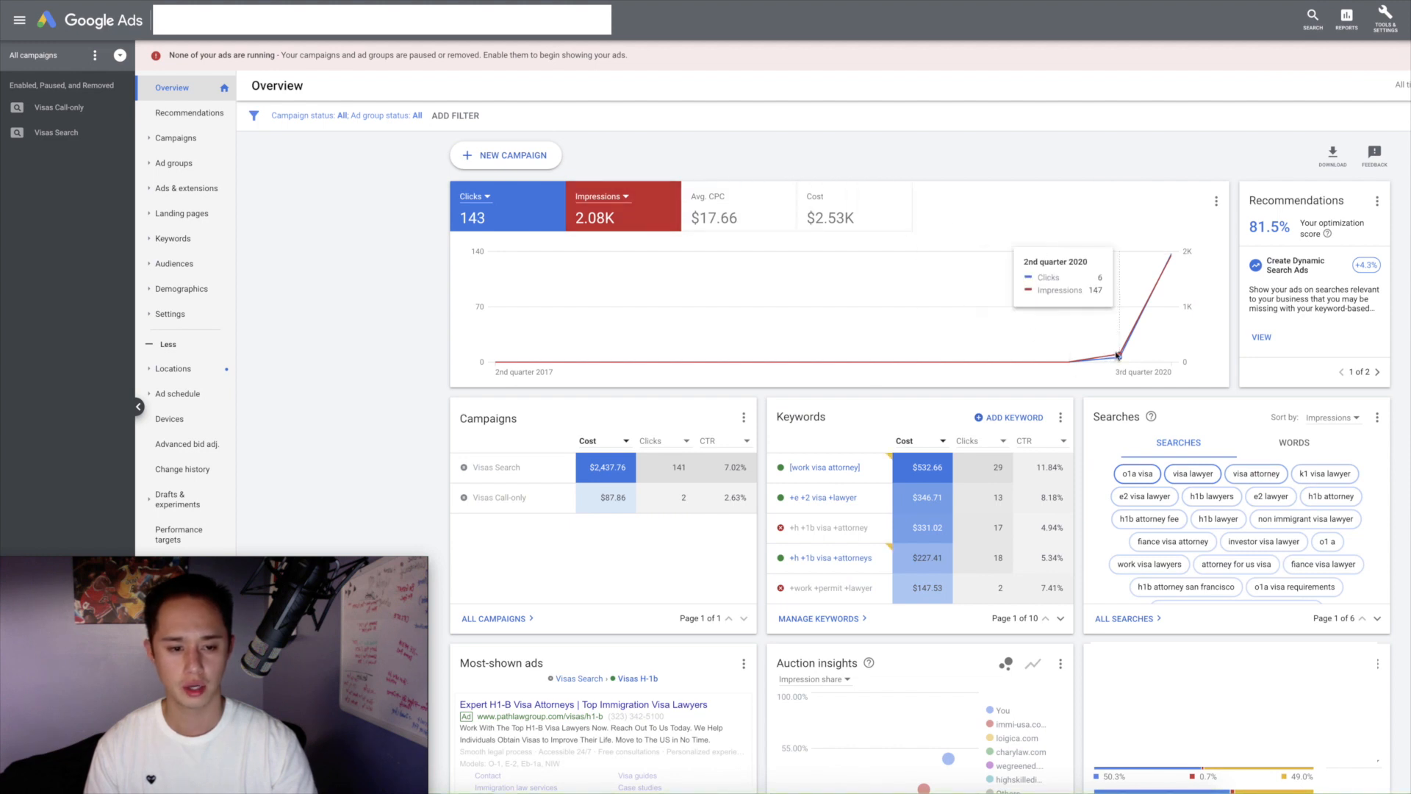
left_click(606, 202)
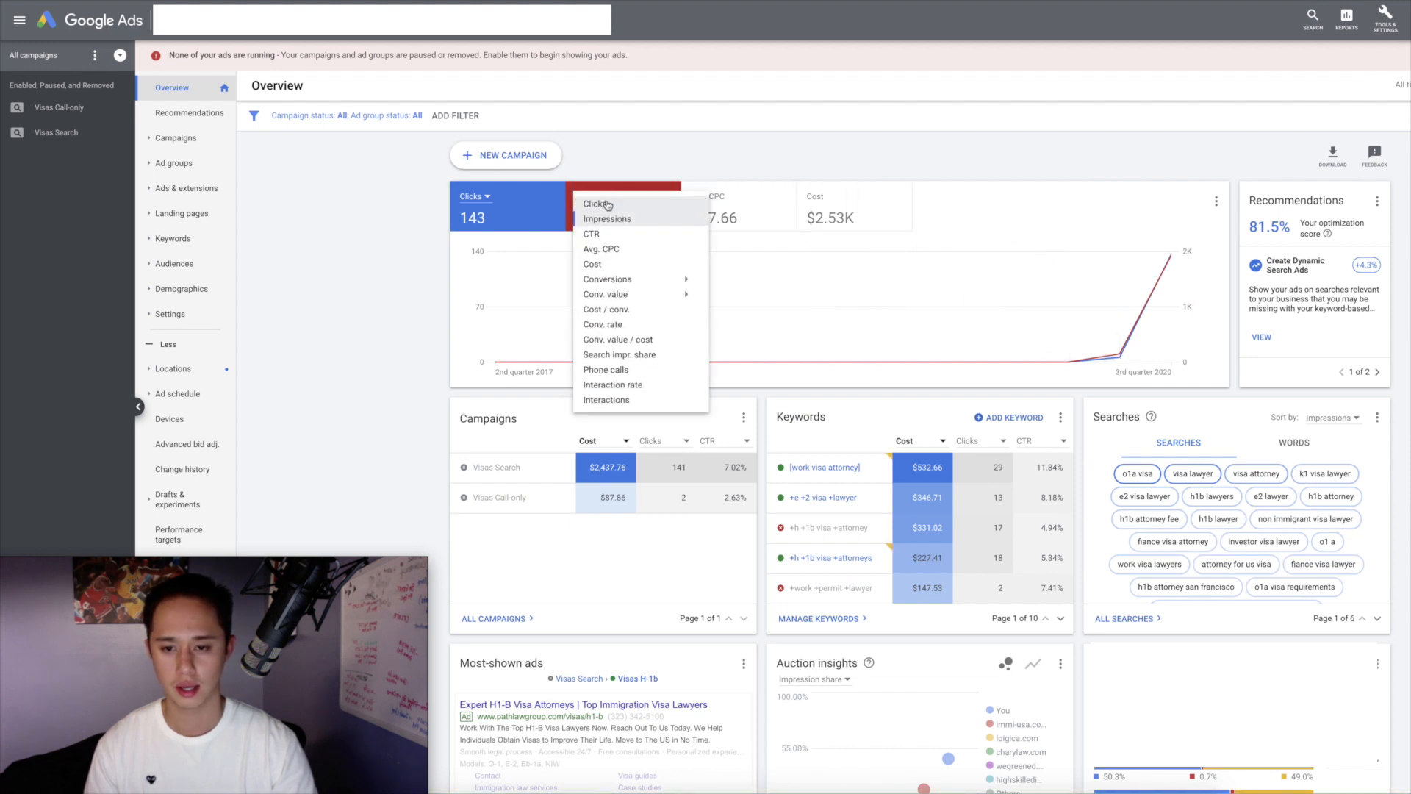
left_click(632, 326)
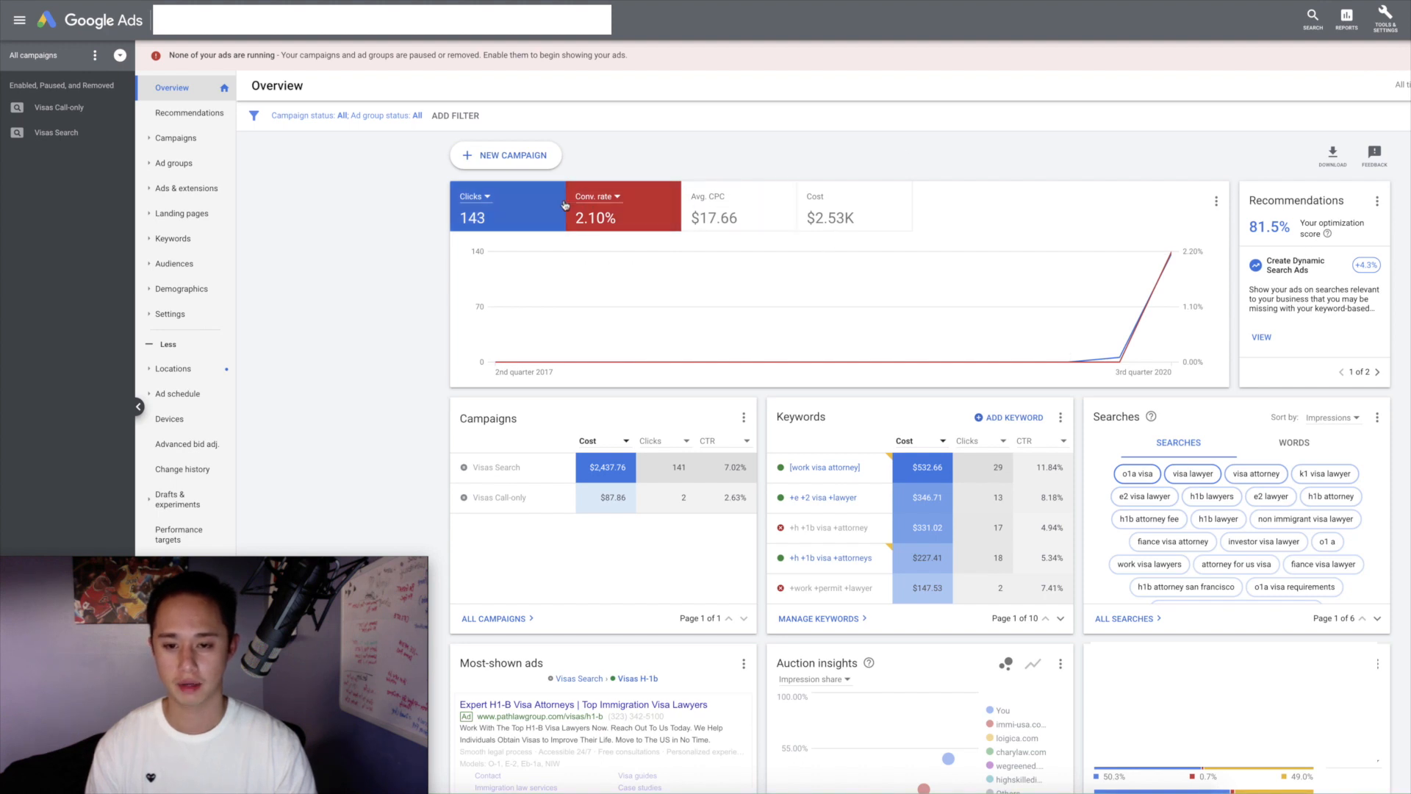
left_click(716, 200)
left_click(717, 199)
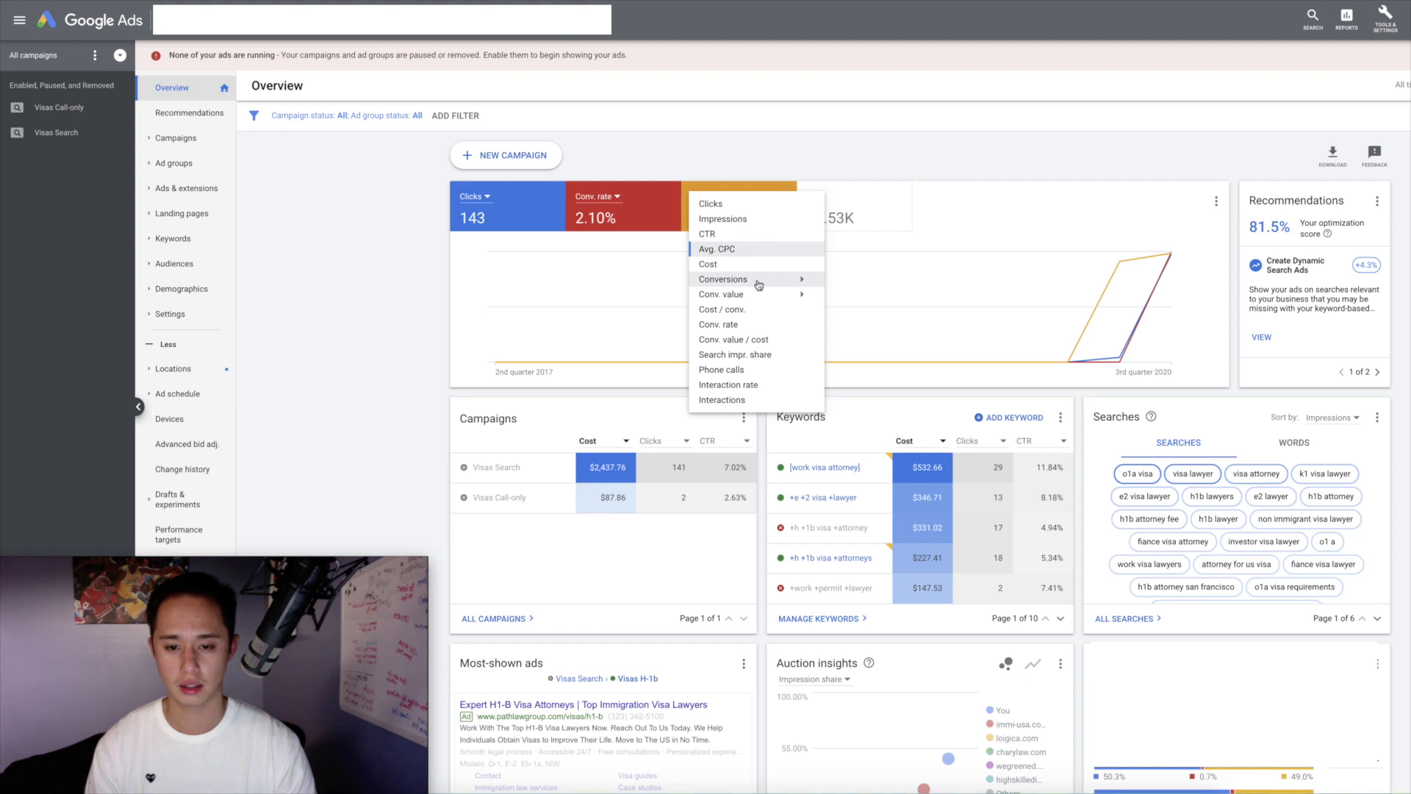
mouse_move(759, 284)
left_click(843, 278)
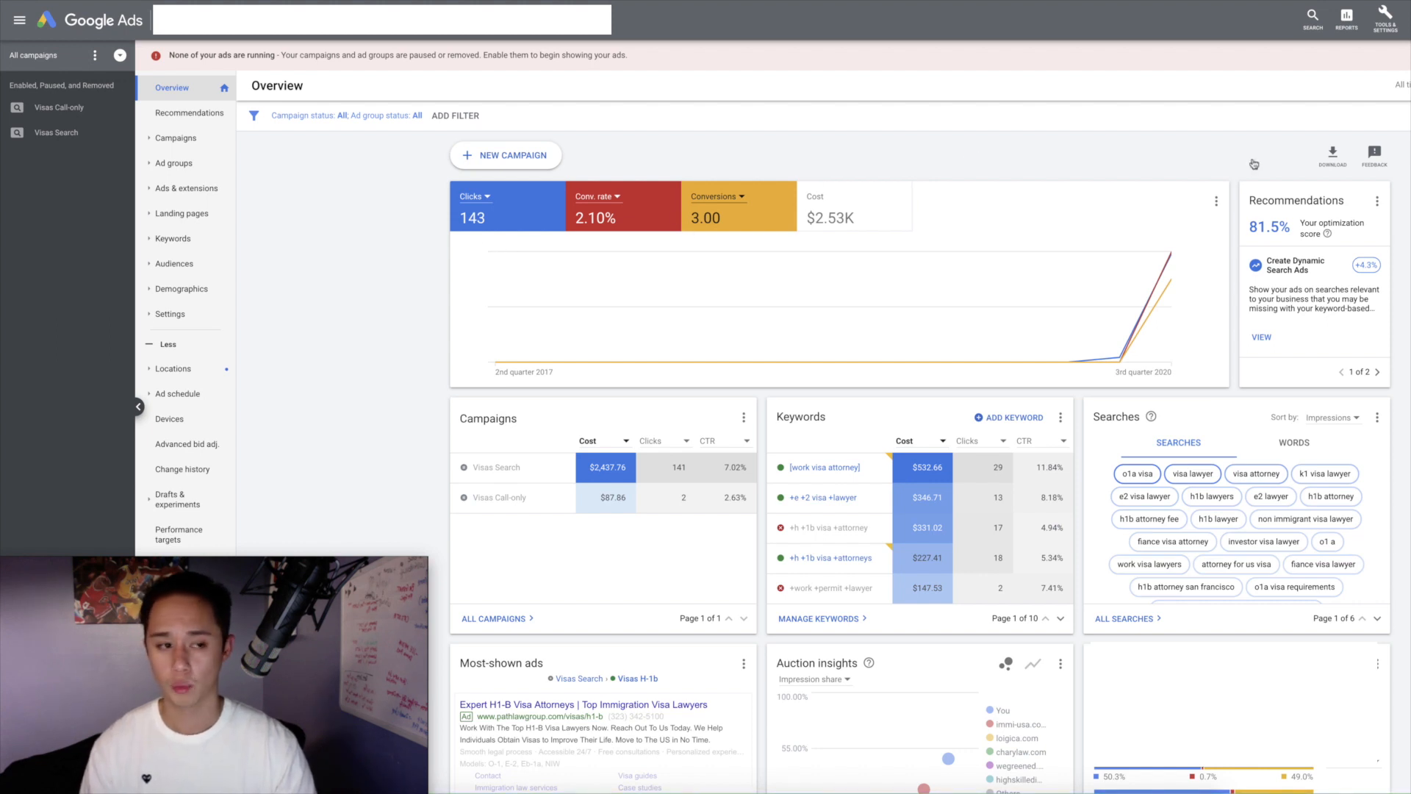
Step: Set the account overview's date range to Last 30 days
left_click(1400, 85)
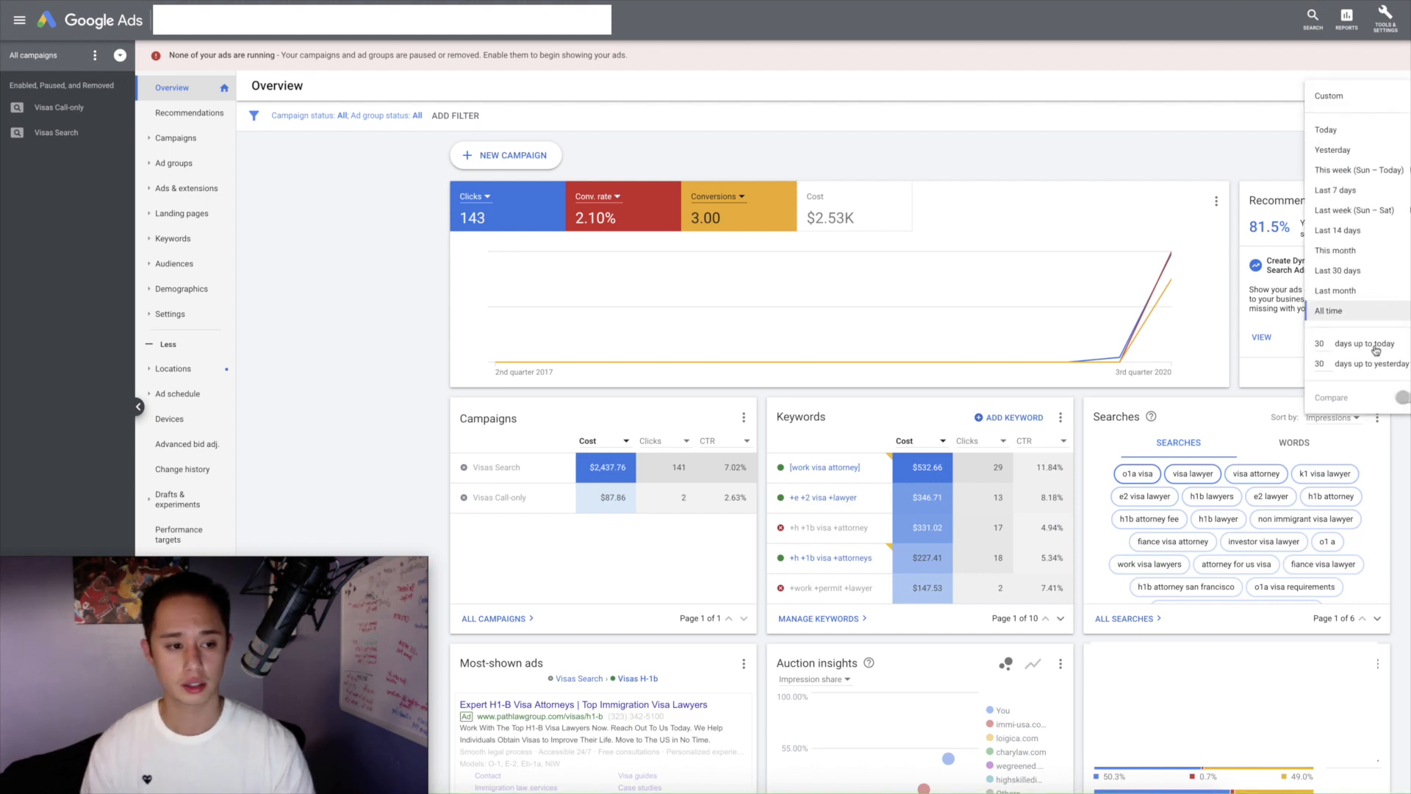
left_click(1350, 272)
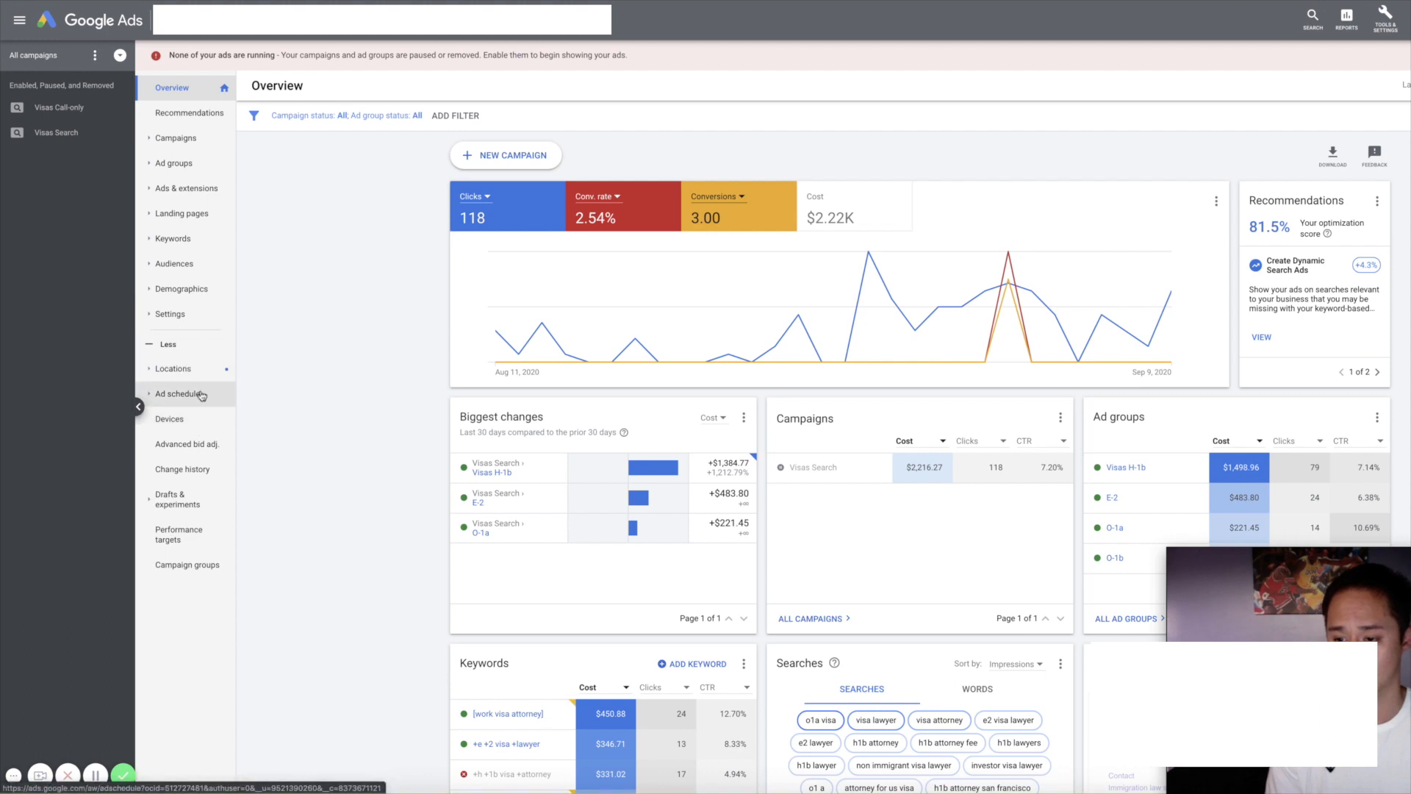
Step: View the account's campaign settings, open the Visas Search campaign's overview and expand the Visas Call-only campaign's ad groups
left_click(188, 339)
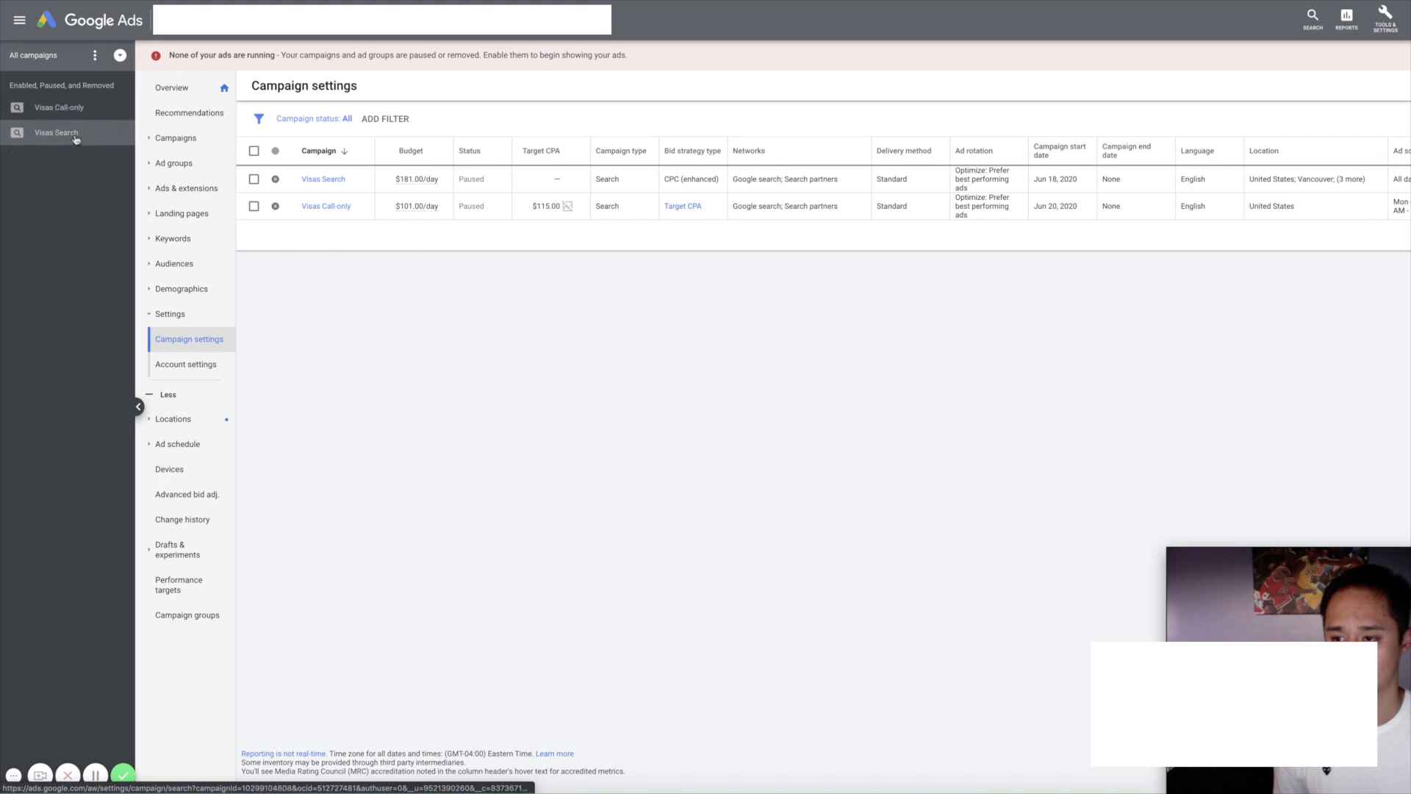
left_click(75, 137)
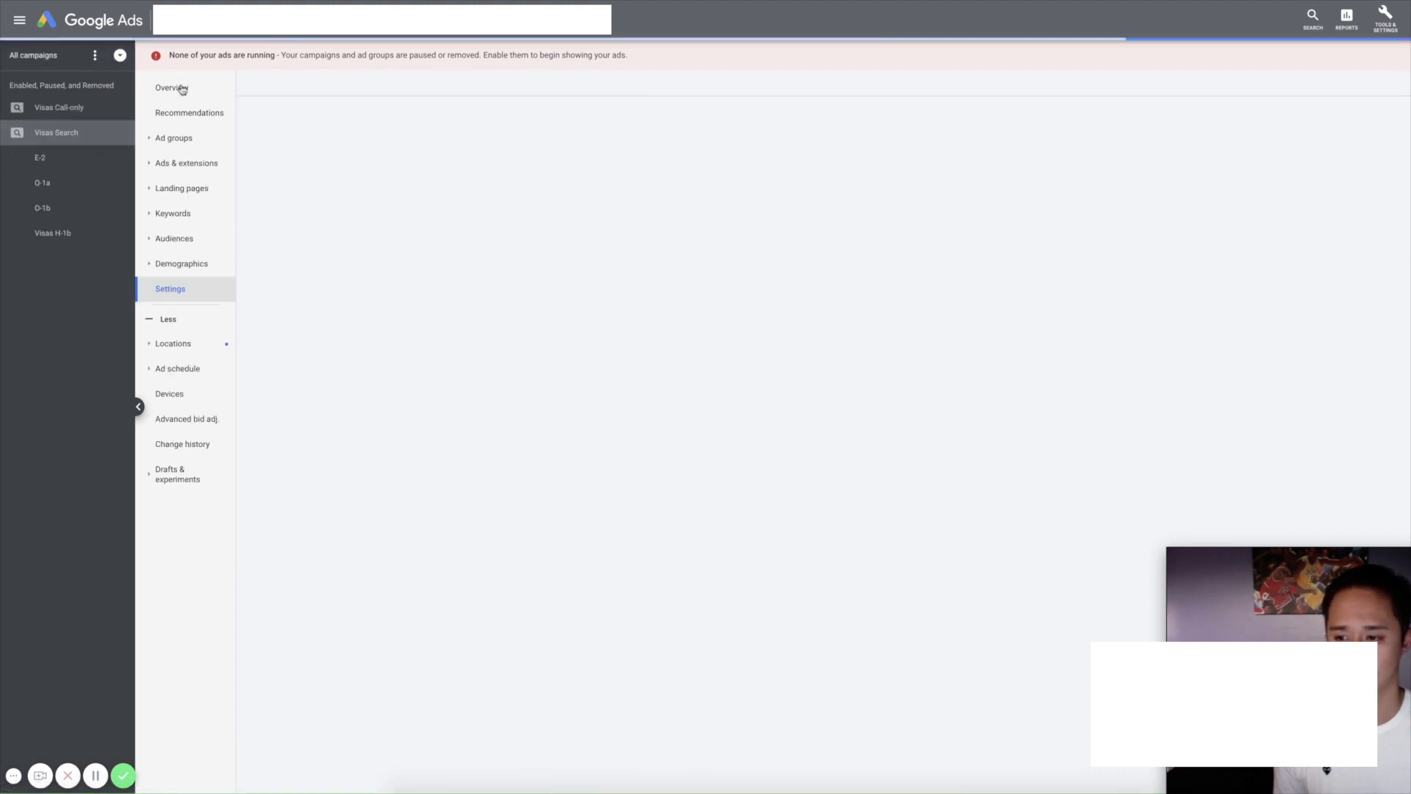
left_click(182, 89)
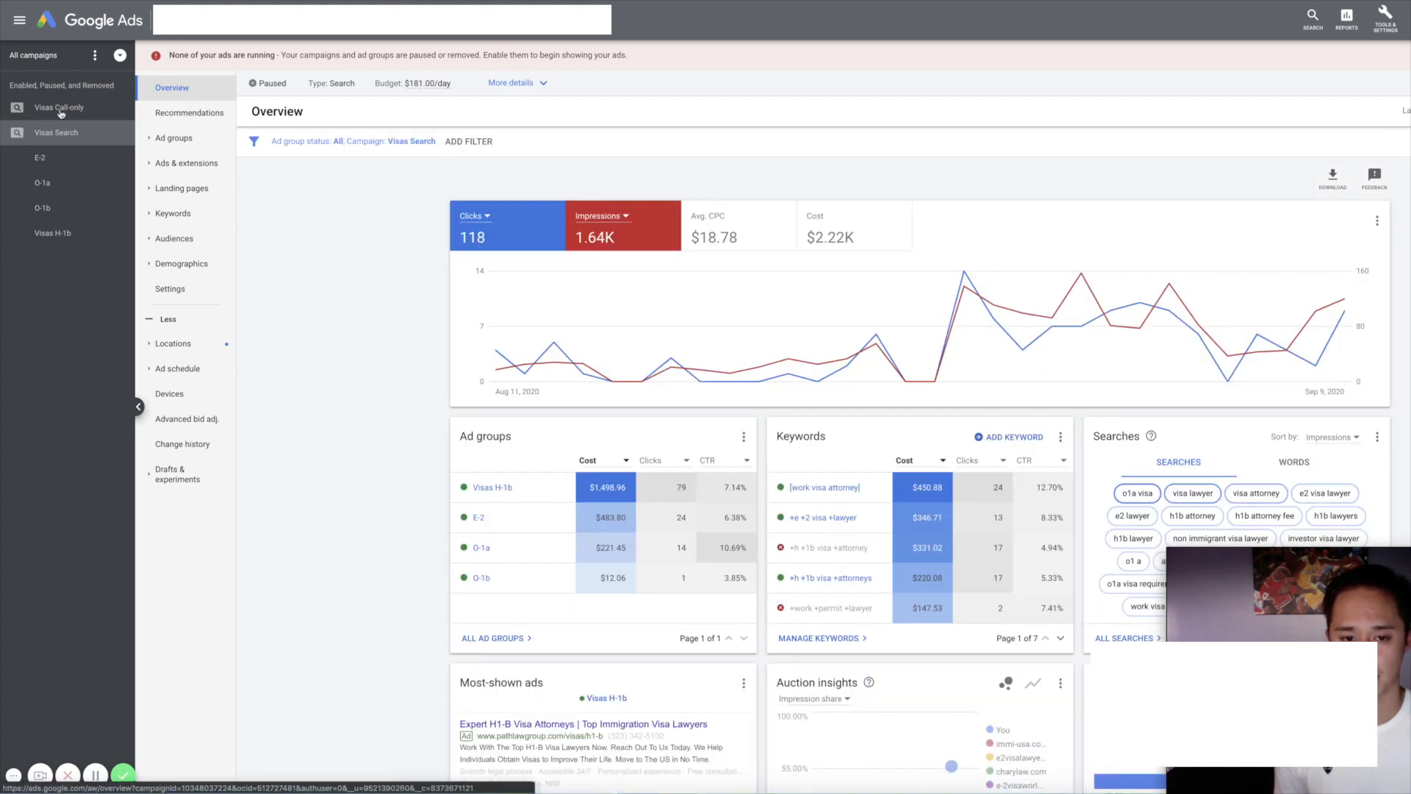
left_click(106, 155)
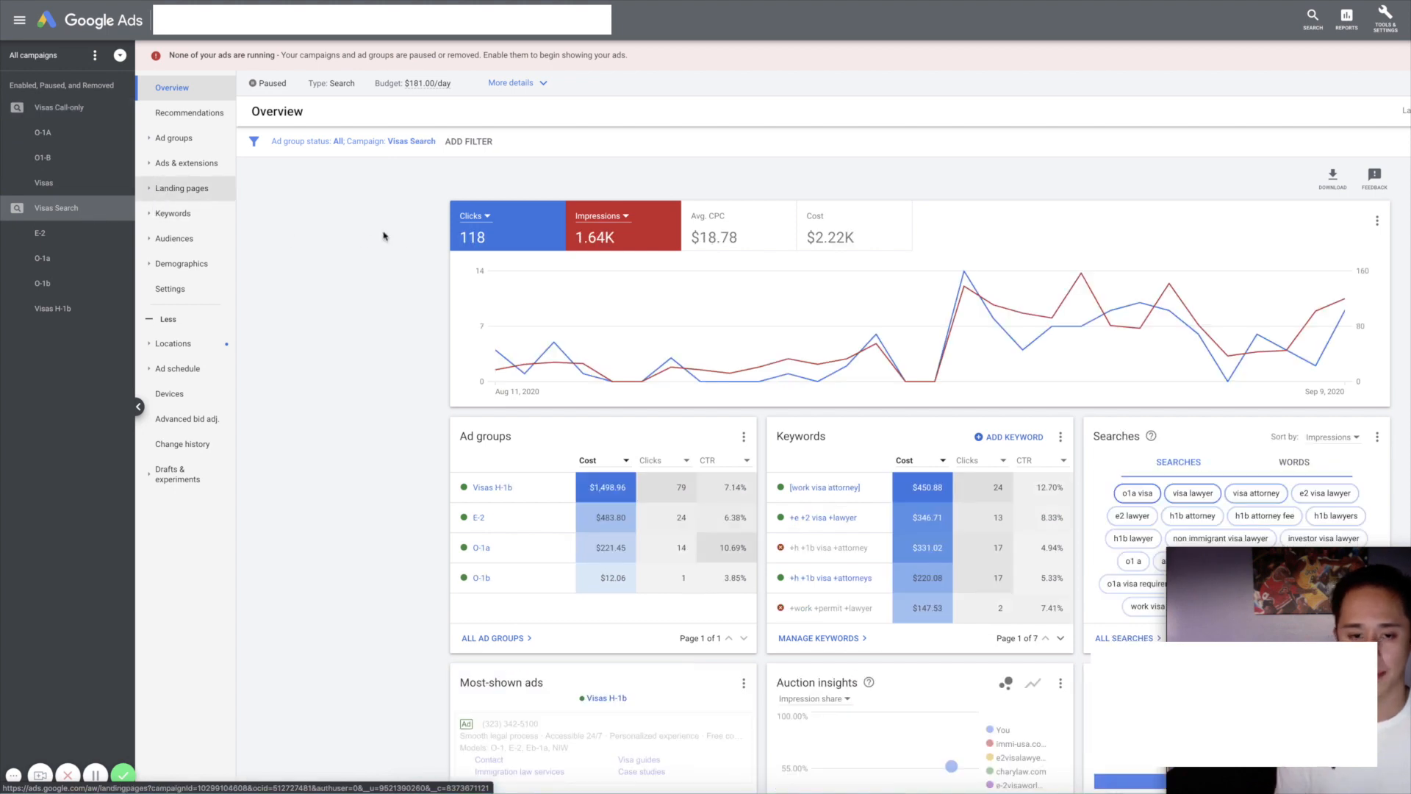
Step: Open the Visas Search campaign's settings and inspect its Networks options
left_click(170, 289)
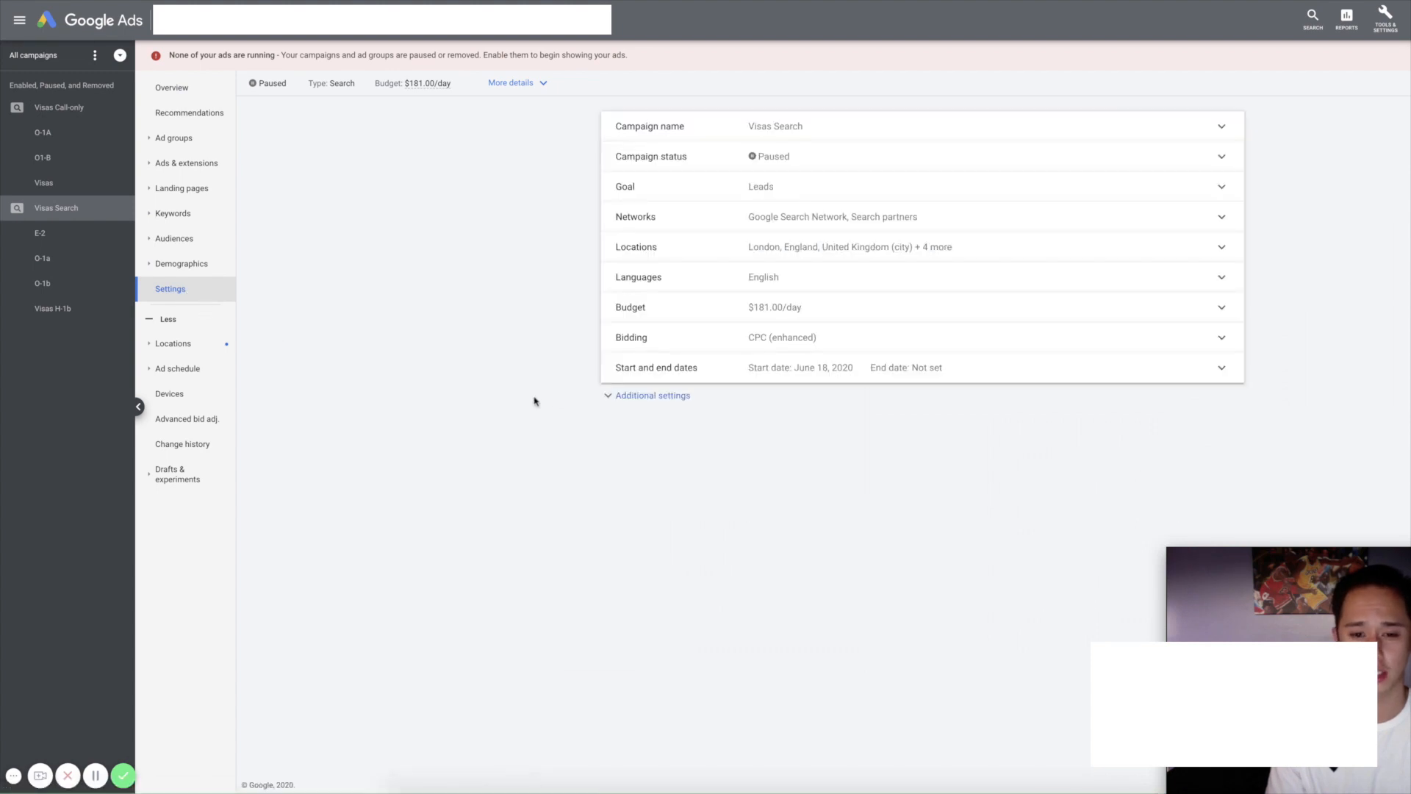
left_click(1015, 229)
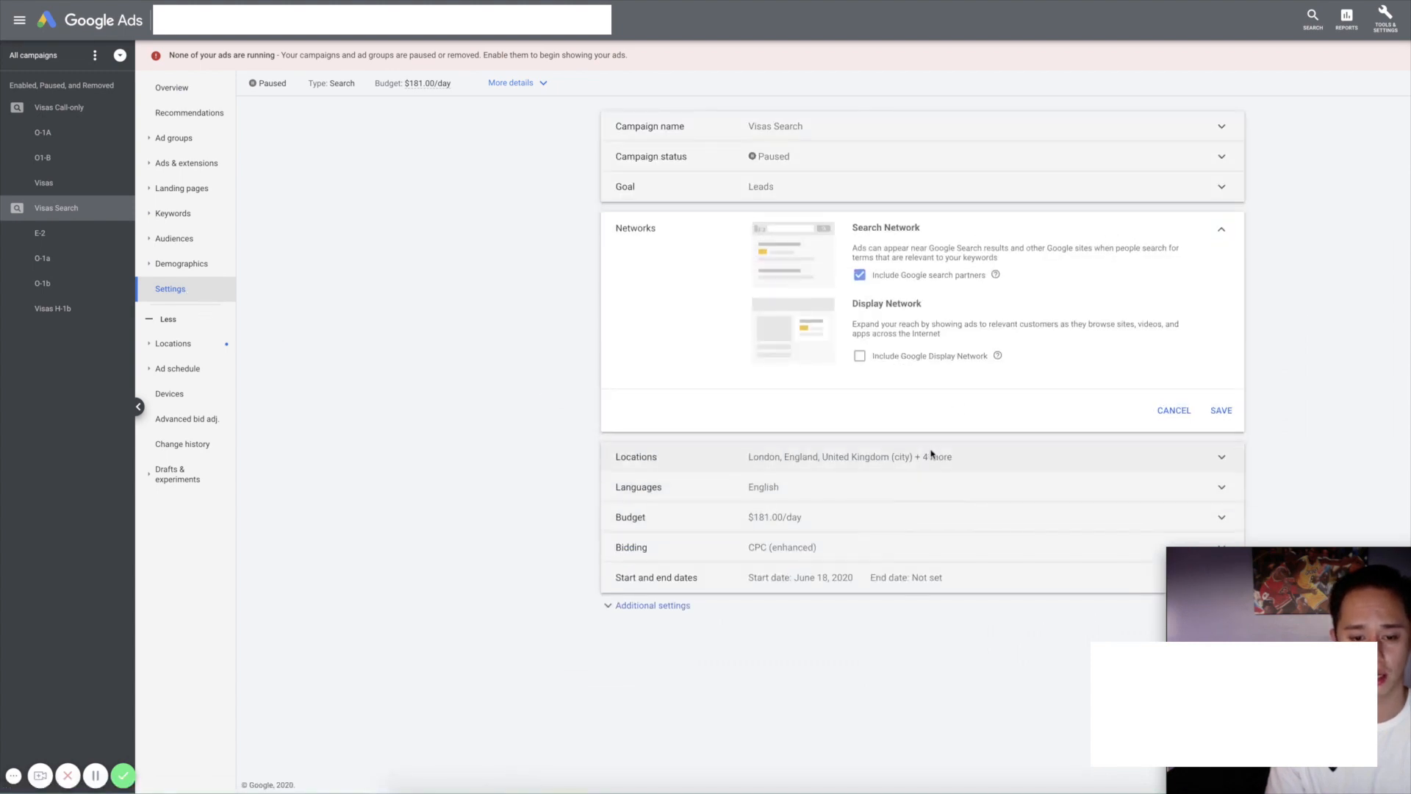
Step: Review the Visas Search campaign's targeted locations and expanded location options, closing them without saving
left_click(924, 471)
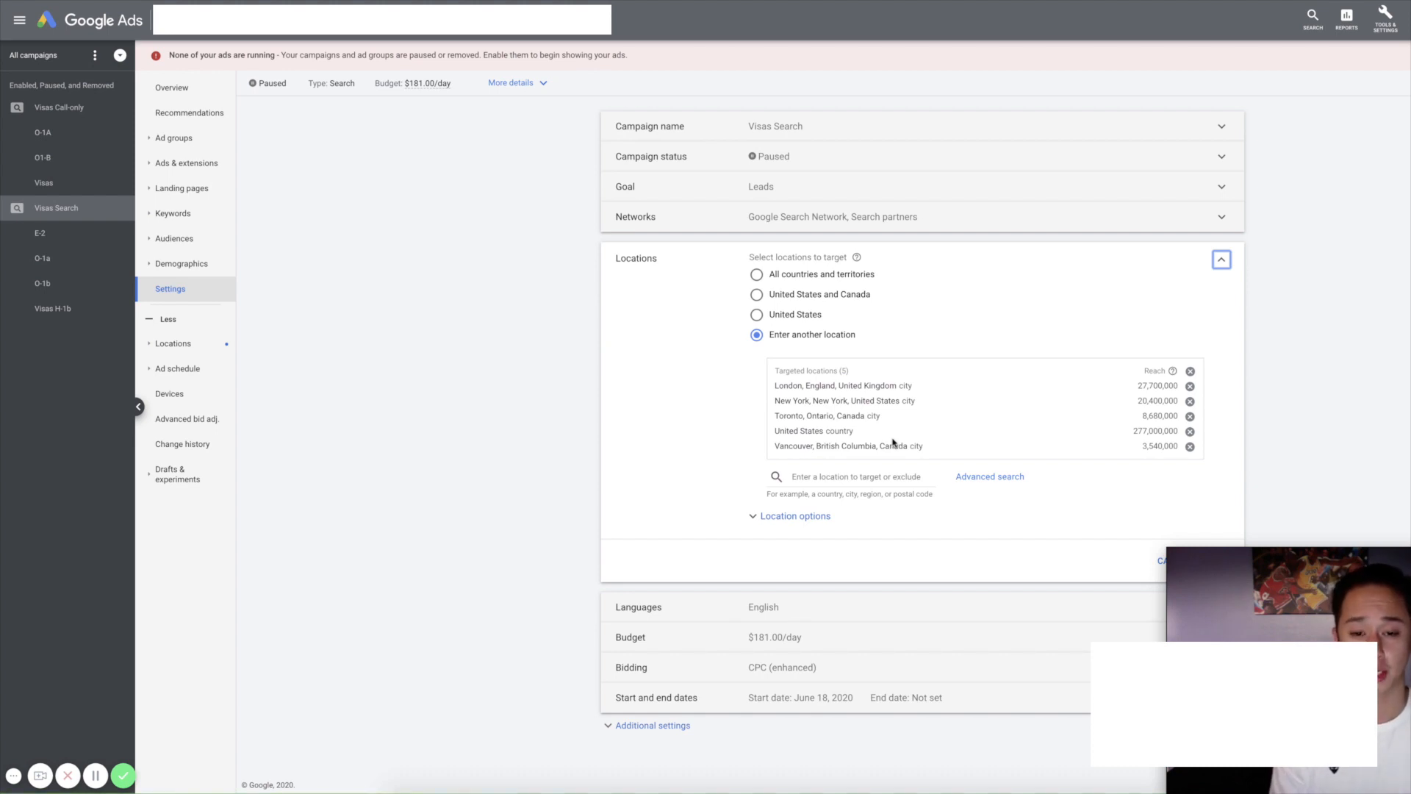
left_click(809, 518)
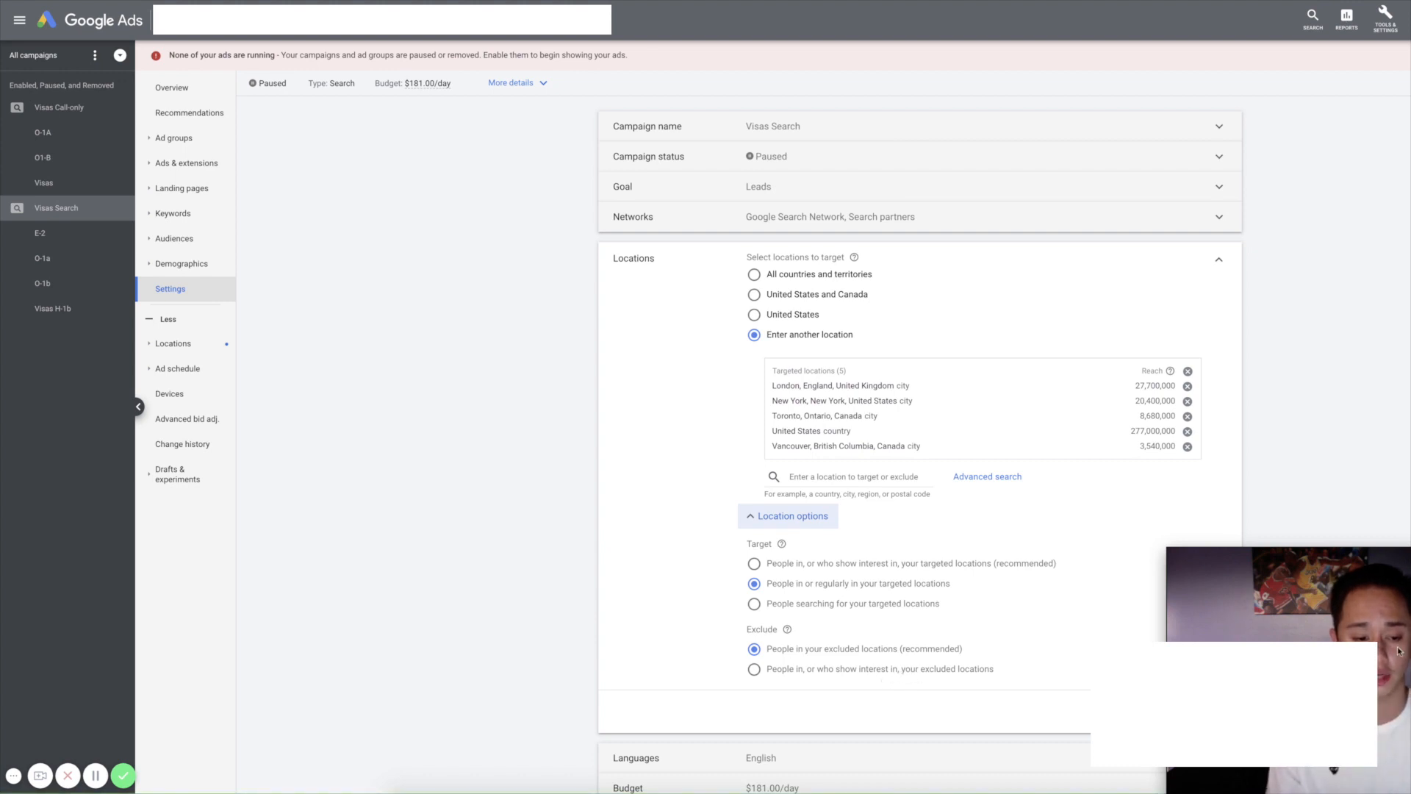
left_click_drag(1309, 648, 1380, 635)
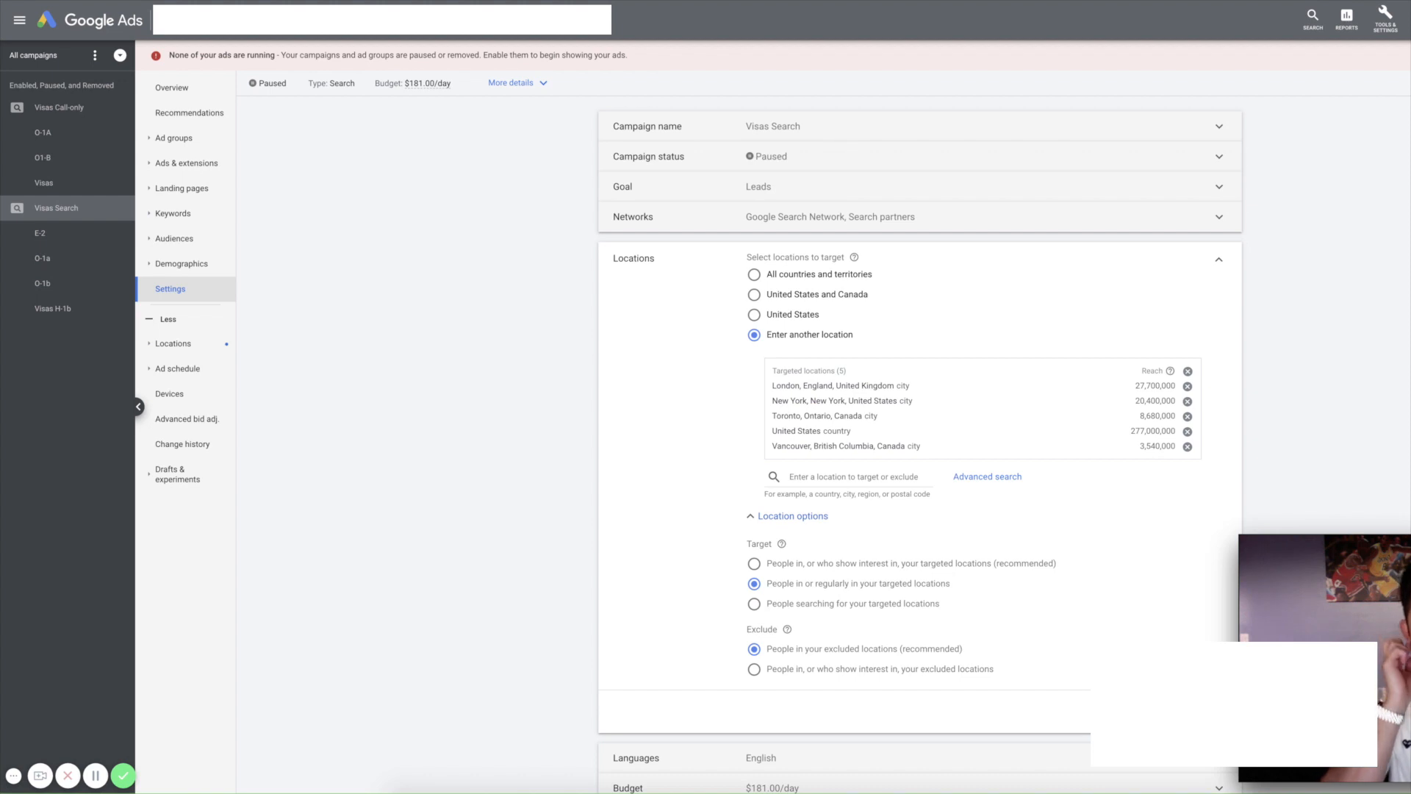
scroll(1041, 693, "down", 2)
scroll(1041, 693, "down", 1)
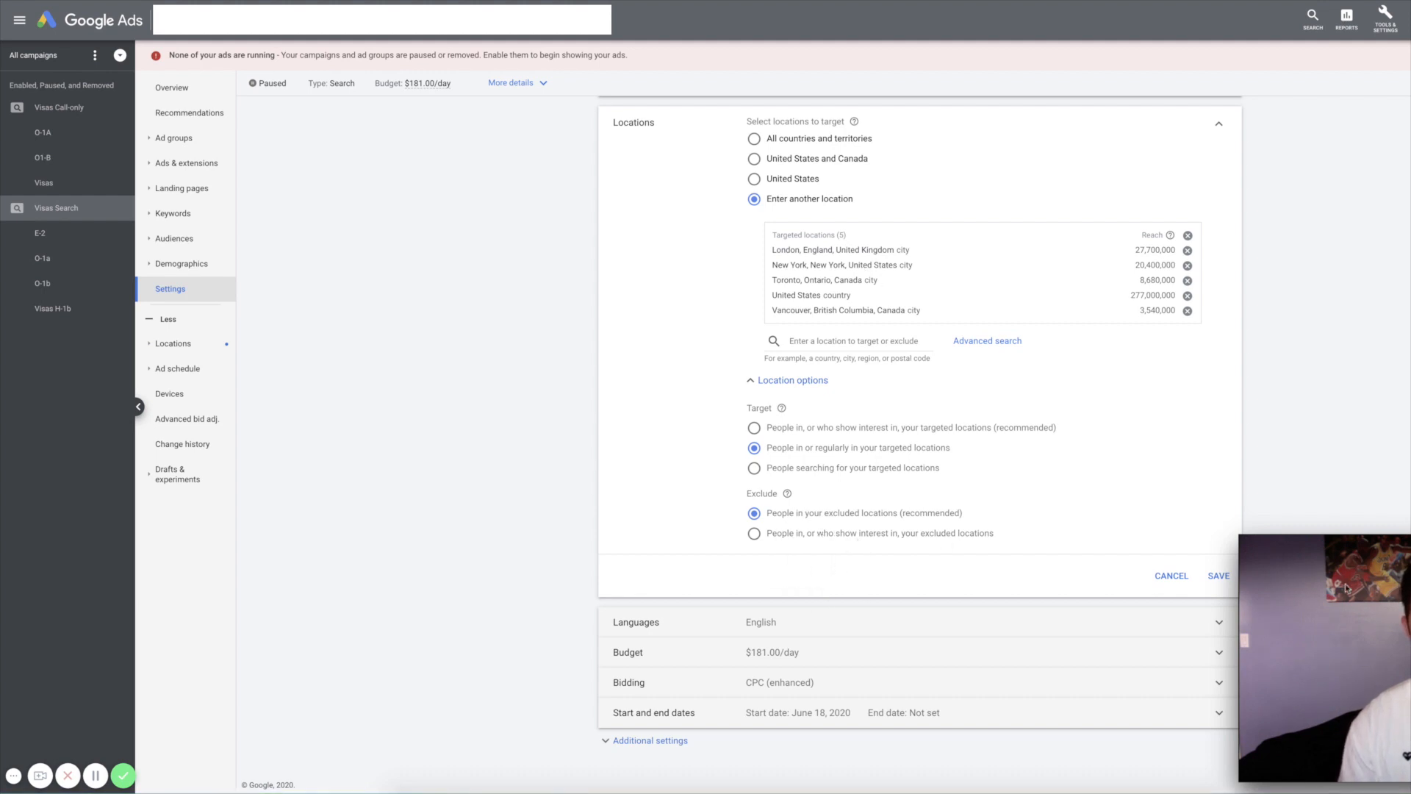
left_click(1172, 578)
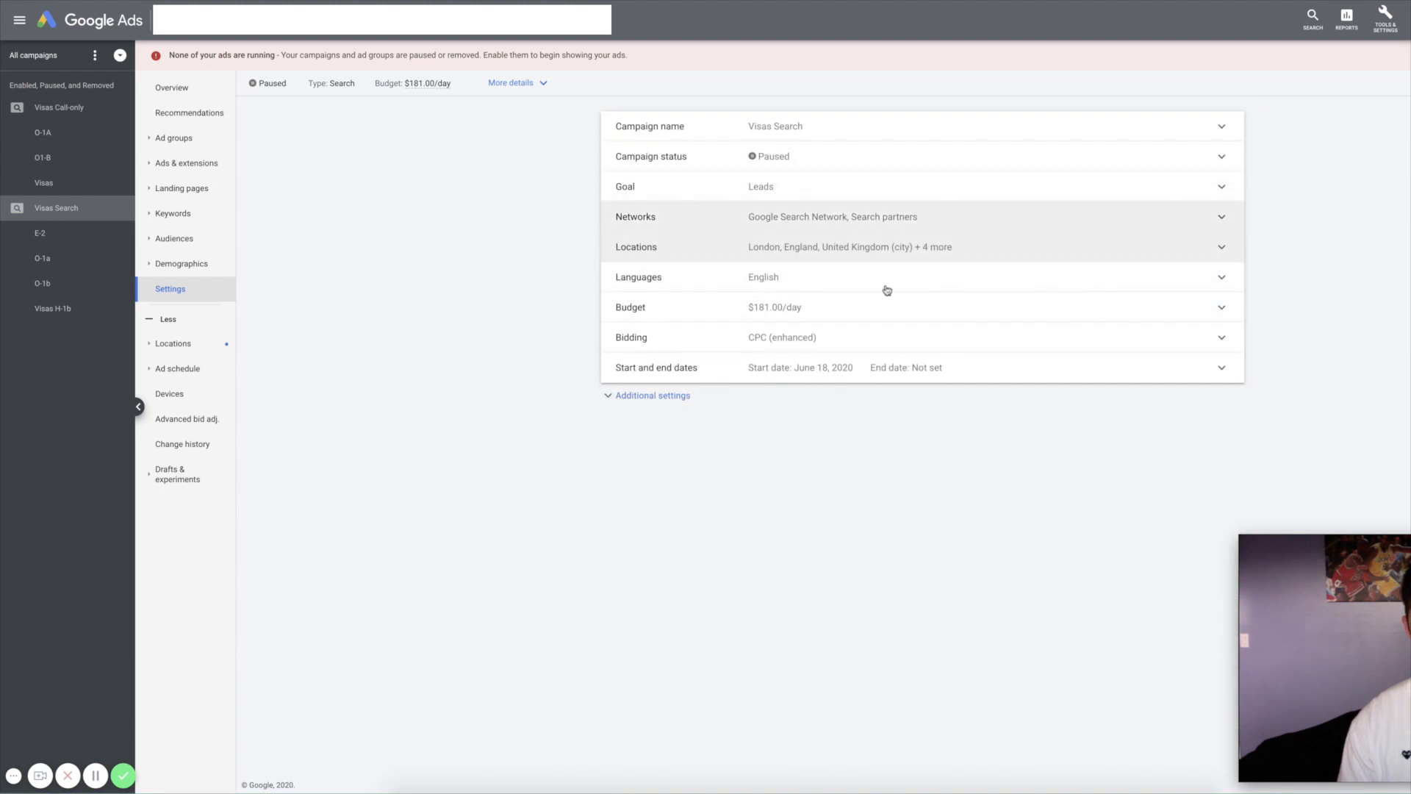
Step: Open the Visas Search campaign's Bidding settings and highlight the Manual CPC bid strategy
left_click(894, 342)
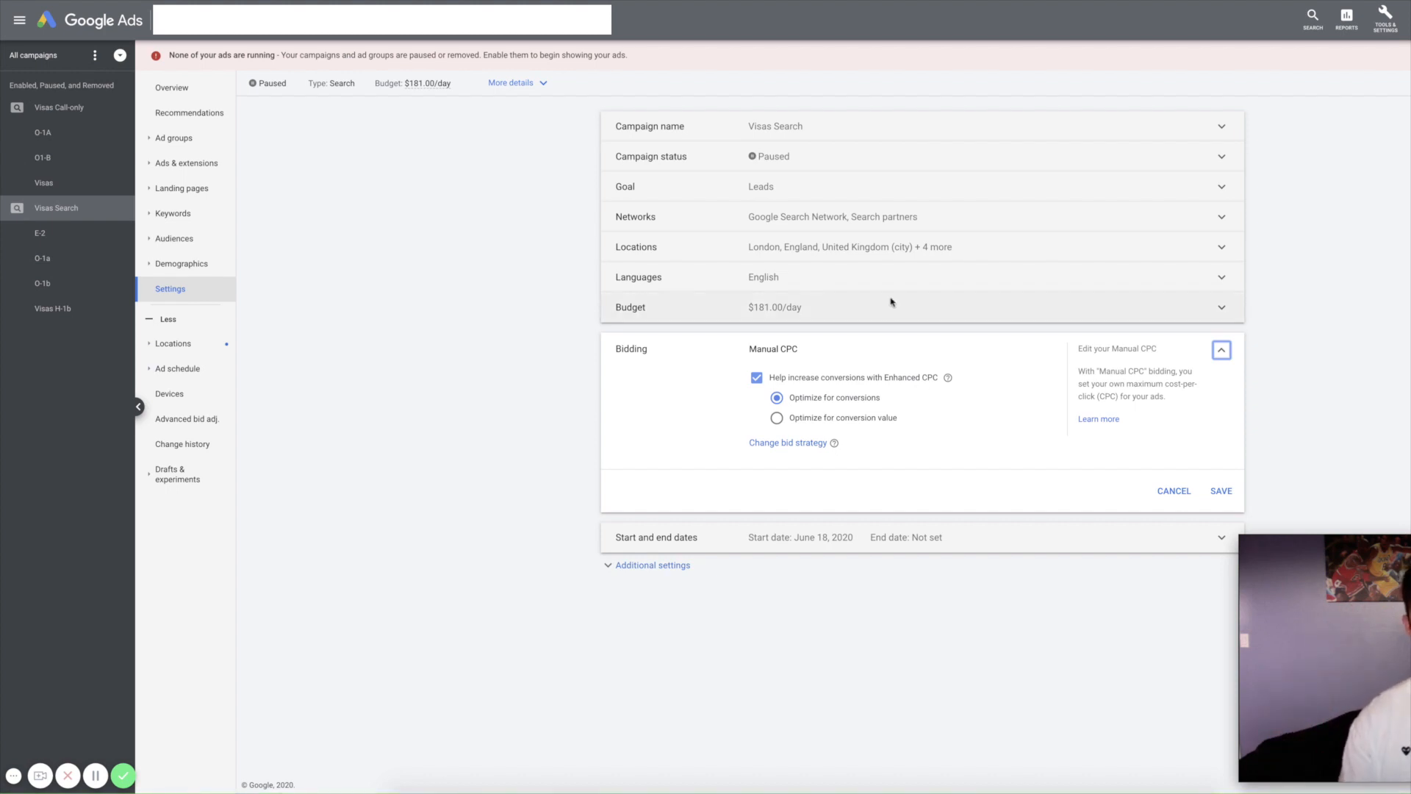
left_click_drag(1401, 655, 1298, 669)
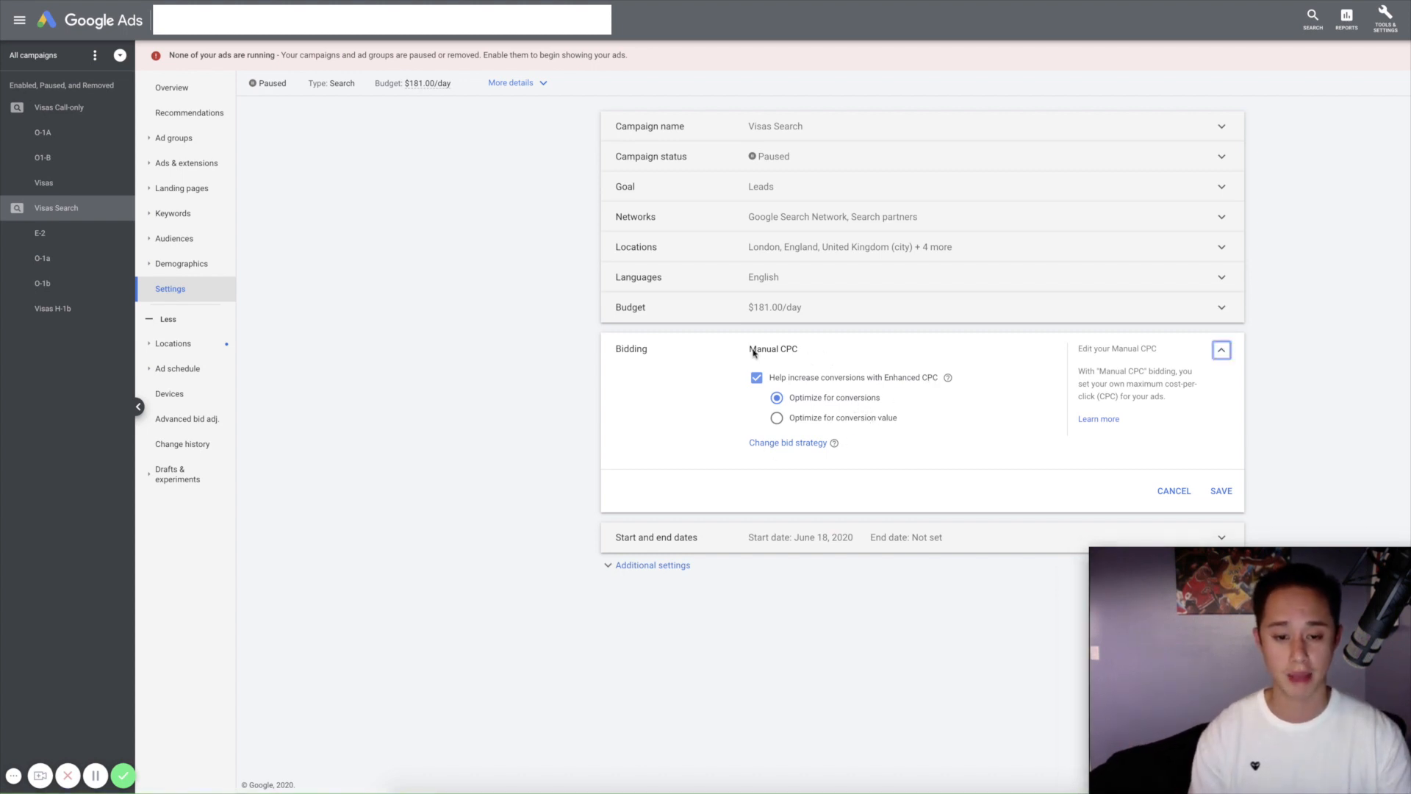
left_click_drag(736, 350, 823, 353)
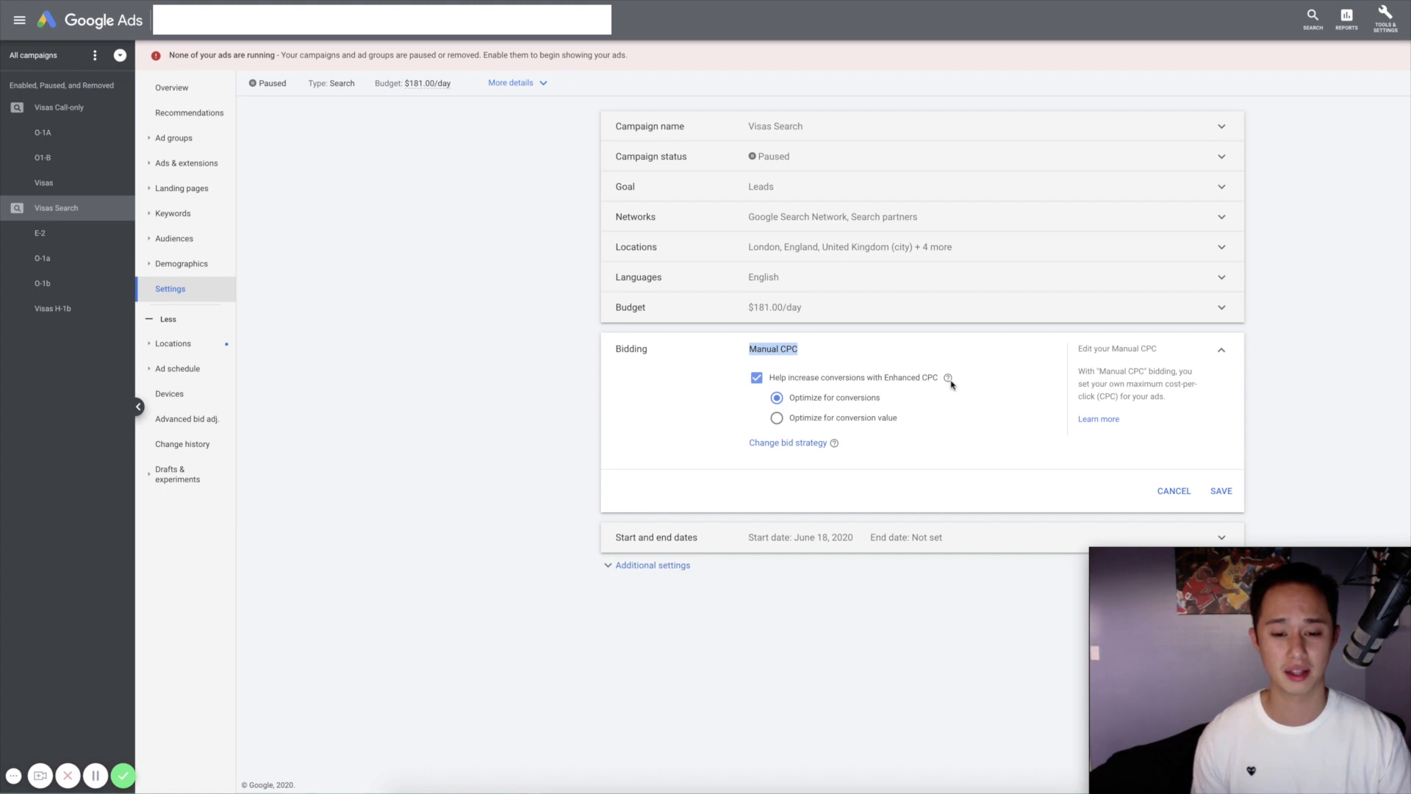
Step: Close the Bidding settings without saving, then review the Networks options with Search Network highlighted and close them unsaved
left_click(935, 358)
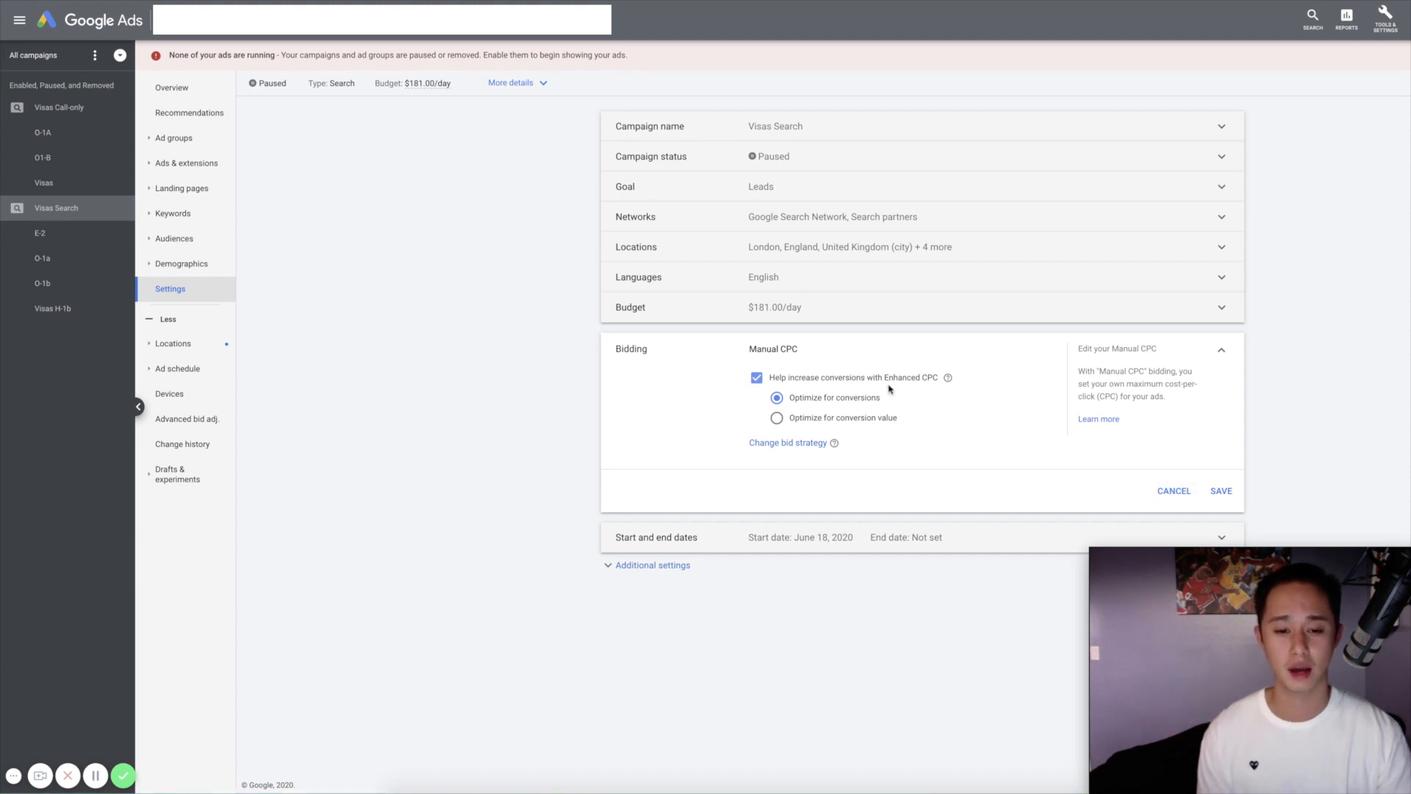
left_click(1174, 491)
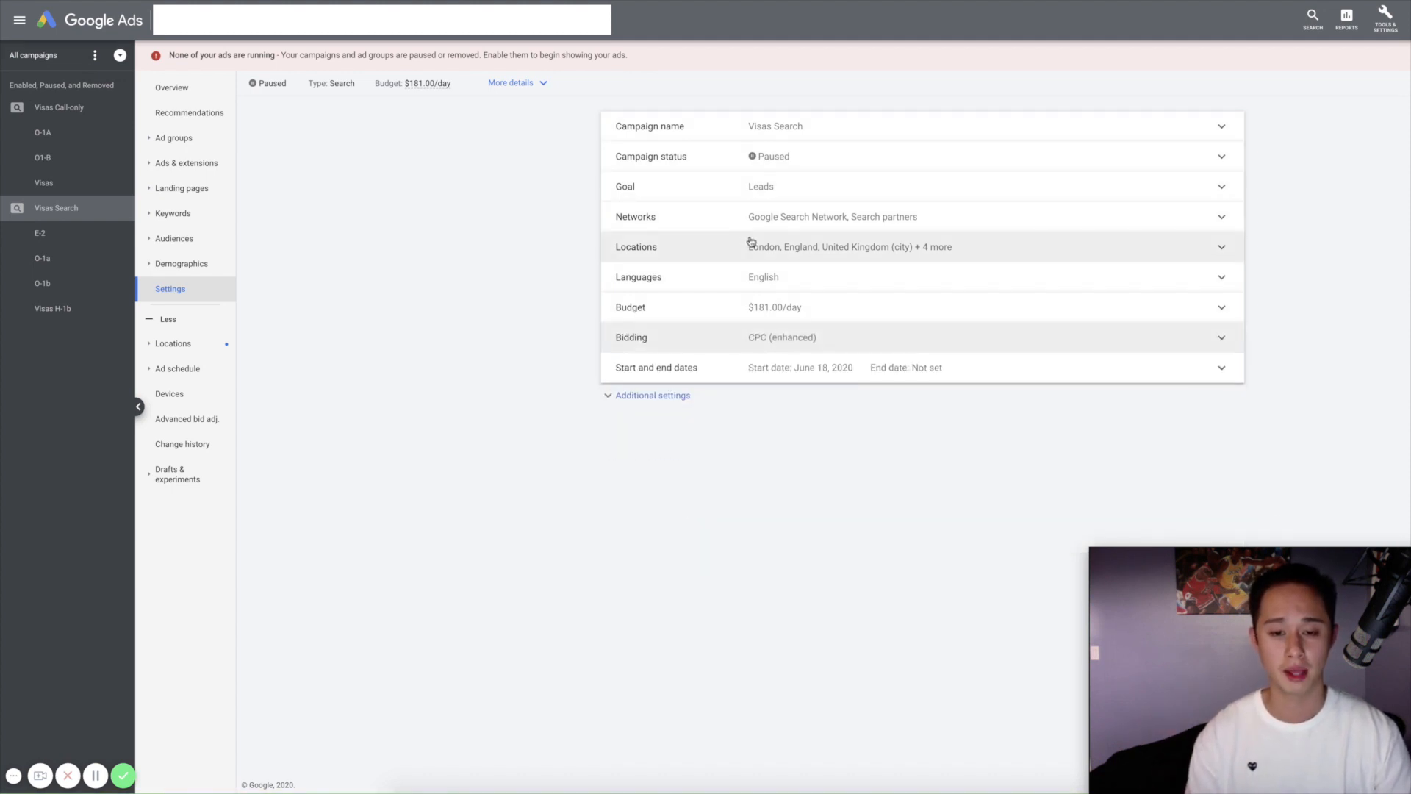
left_click(965, 219)
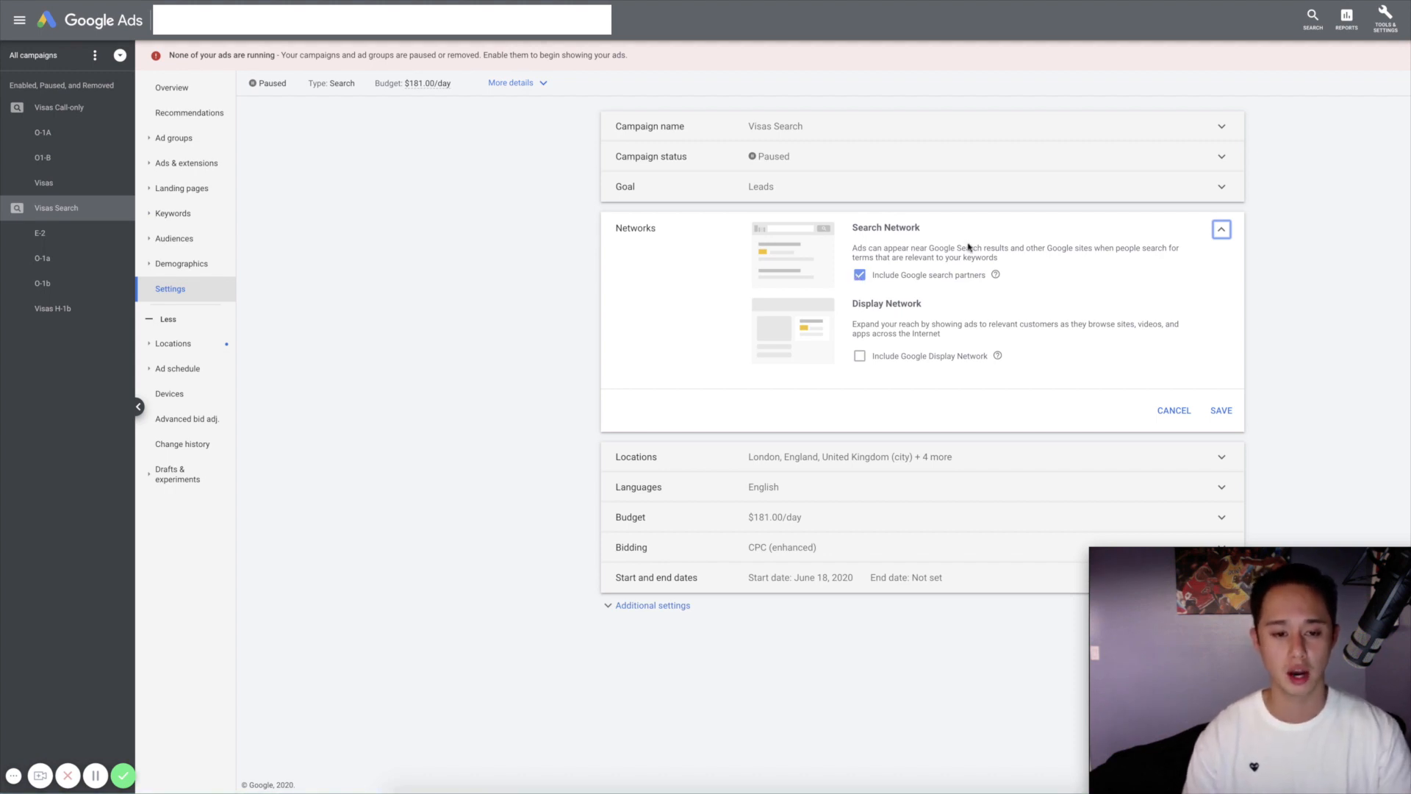
left_click_drag(923, 229, 853, 229)
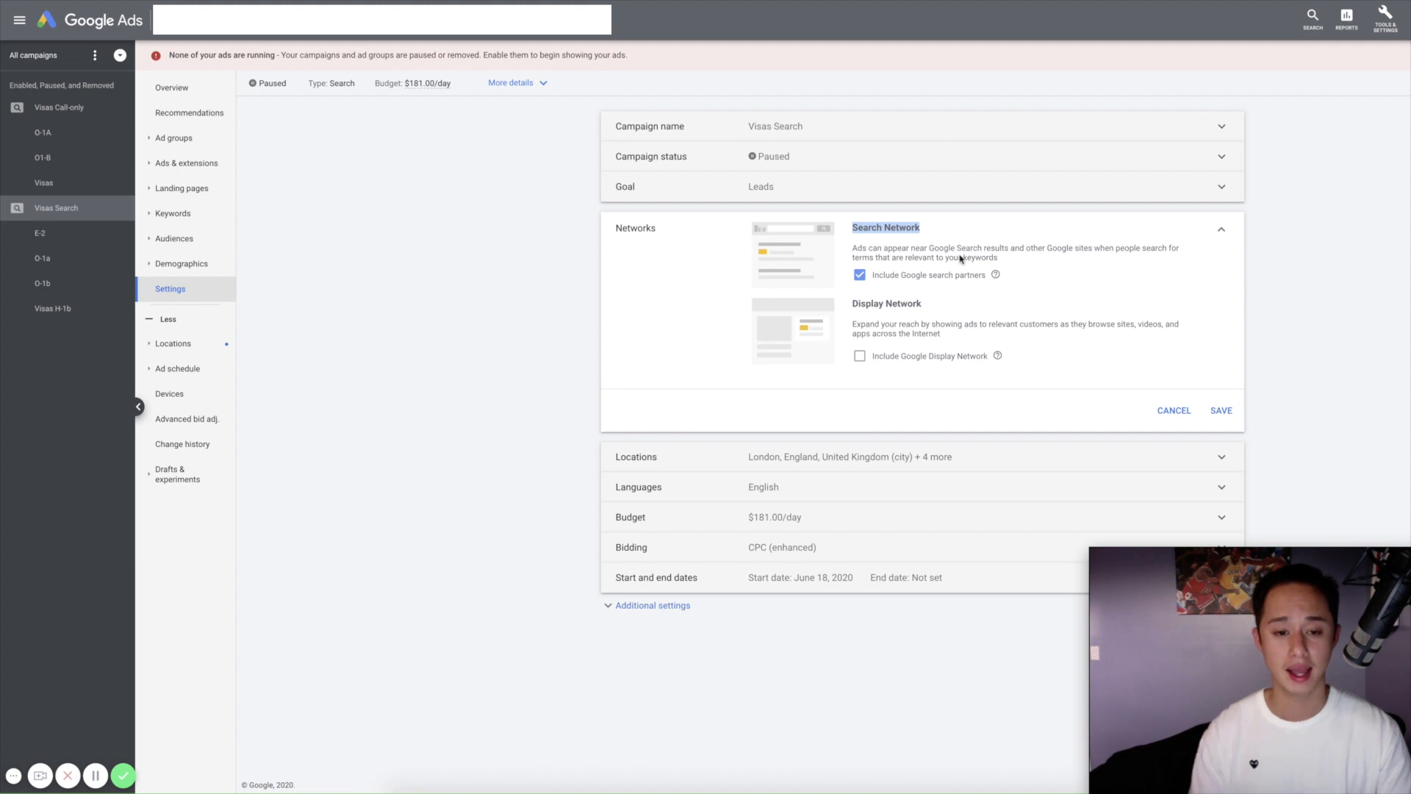
left_click_drag(923, 229, 848, 228)
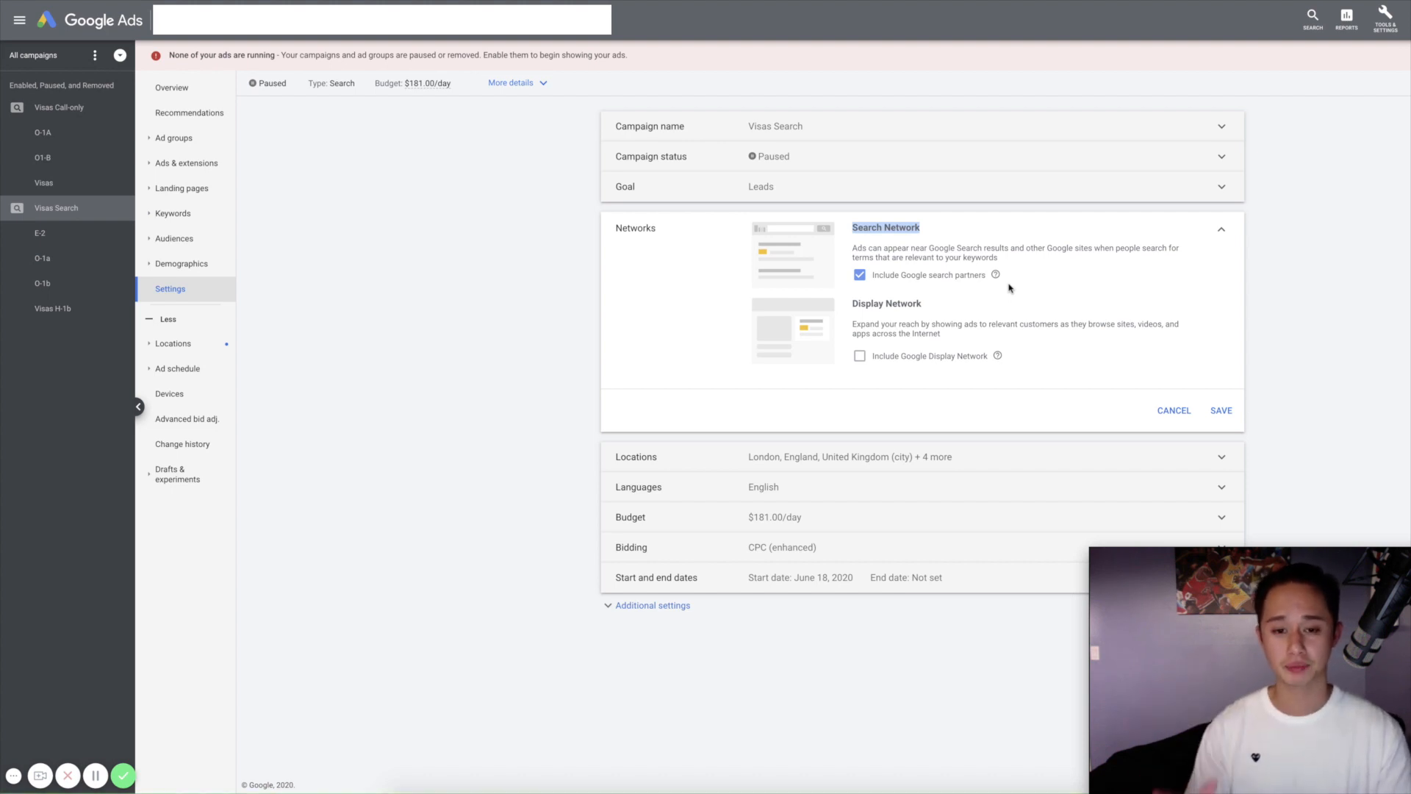
left_click(1174, 410)
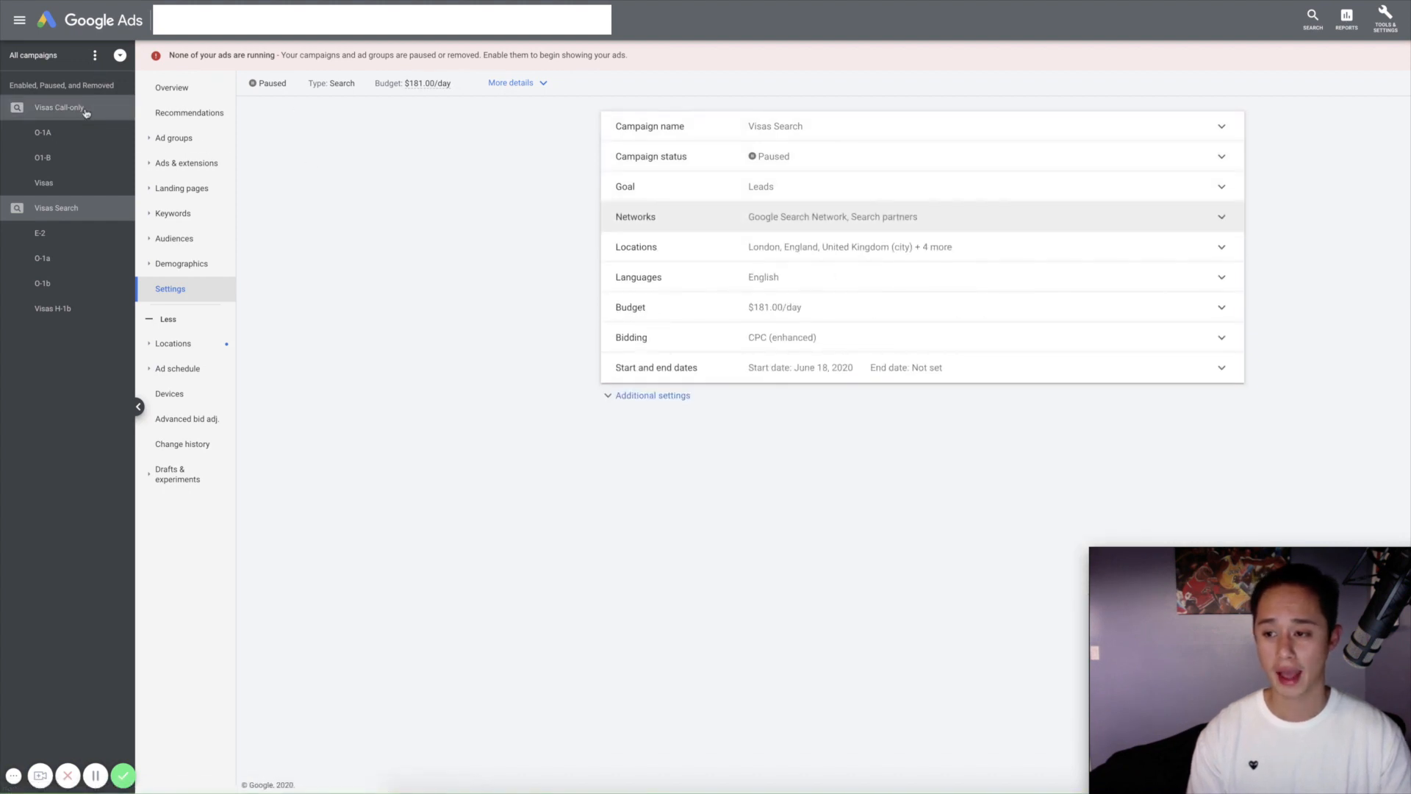
Step: Open the Visas Search campaign's overview and replace the Impressions metric on the performance chart with Conv. rate
left_click(90, 196)
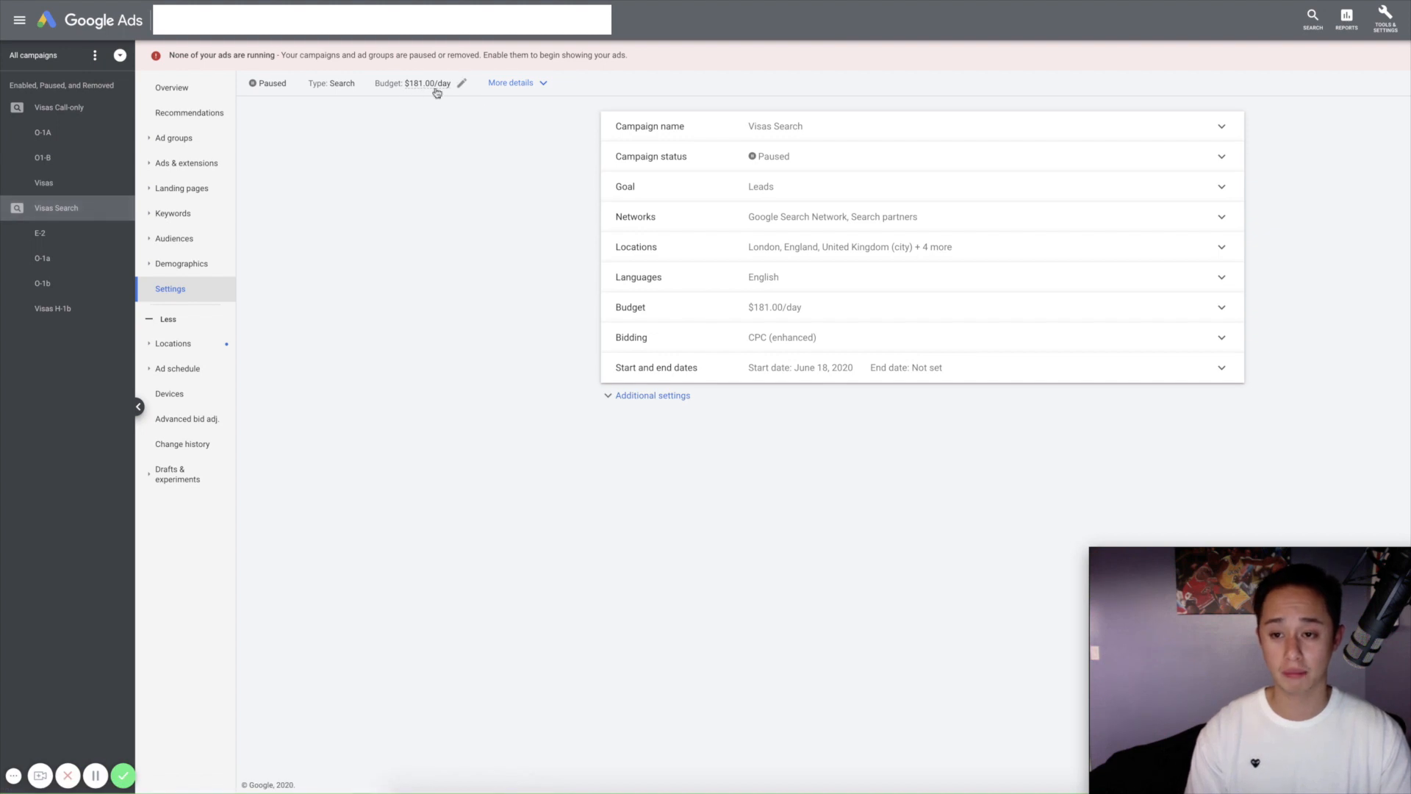
left_click(185, 345)
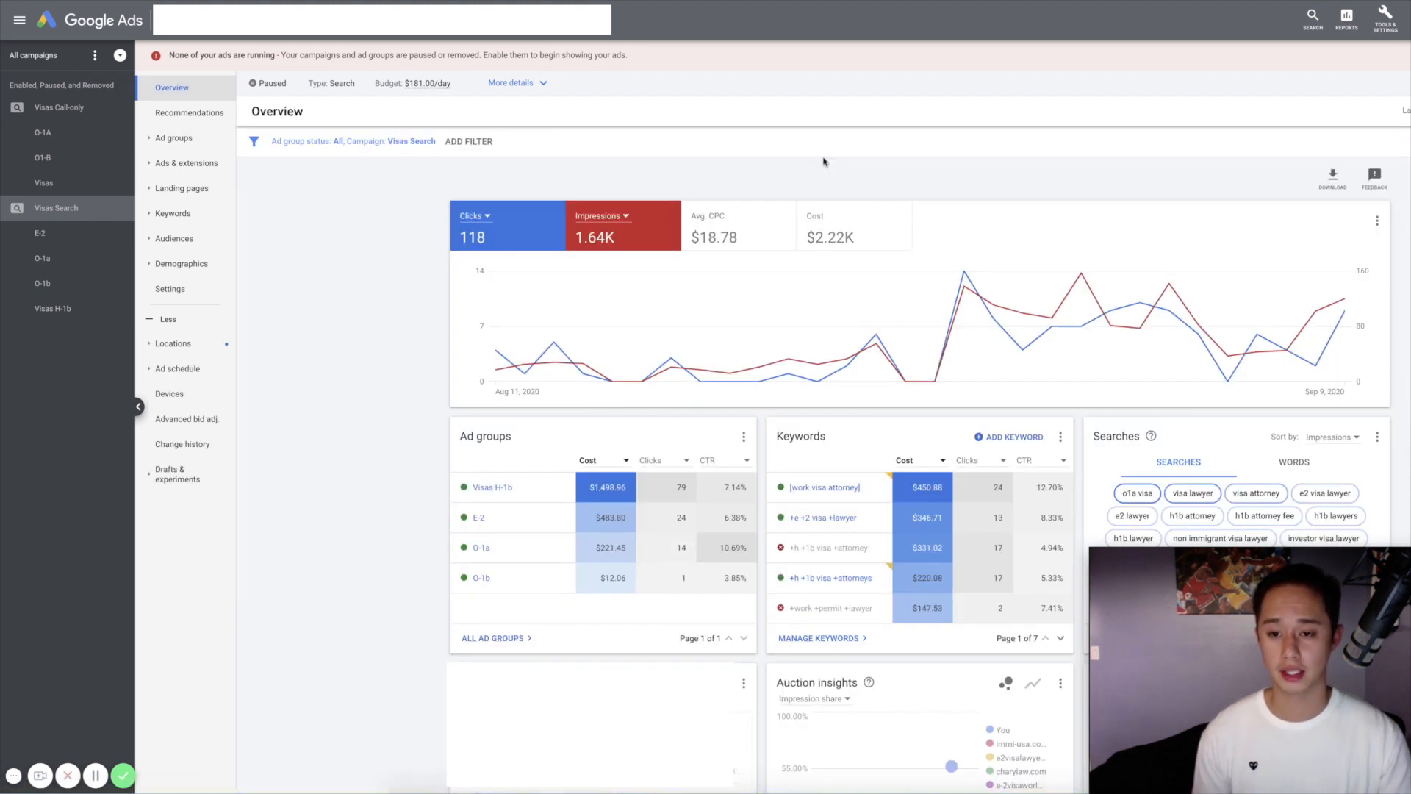
left_click(601, 216)
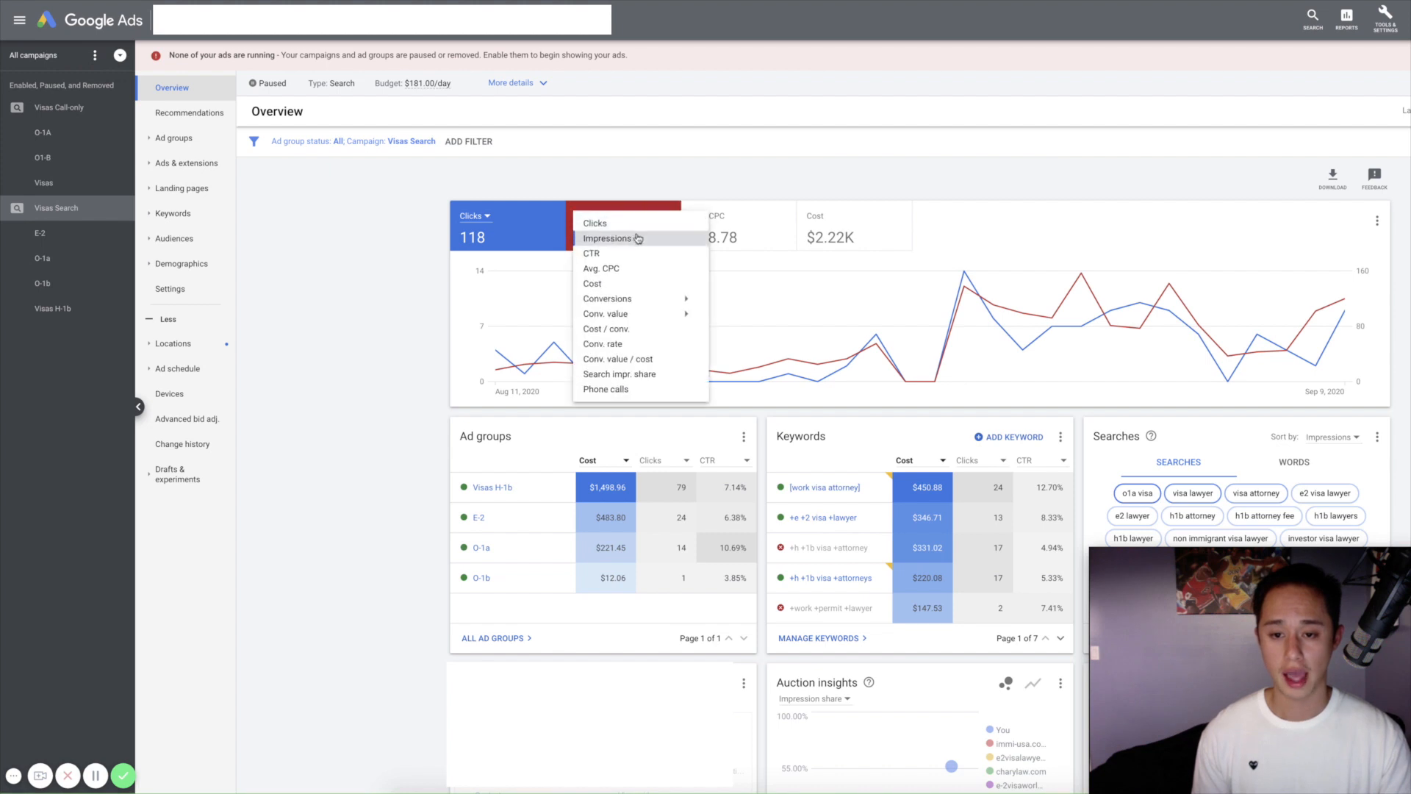
mouse_move(655, 301)
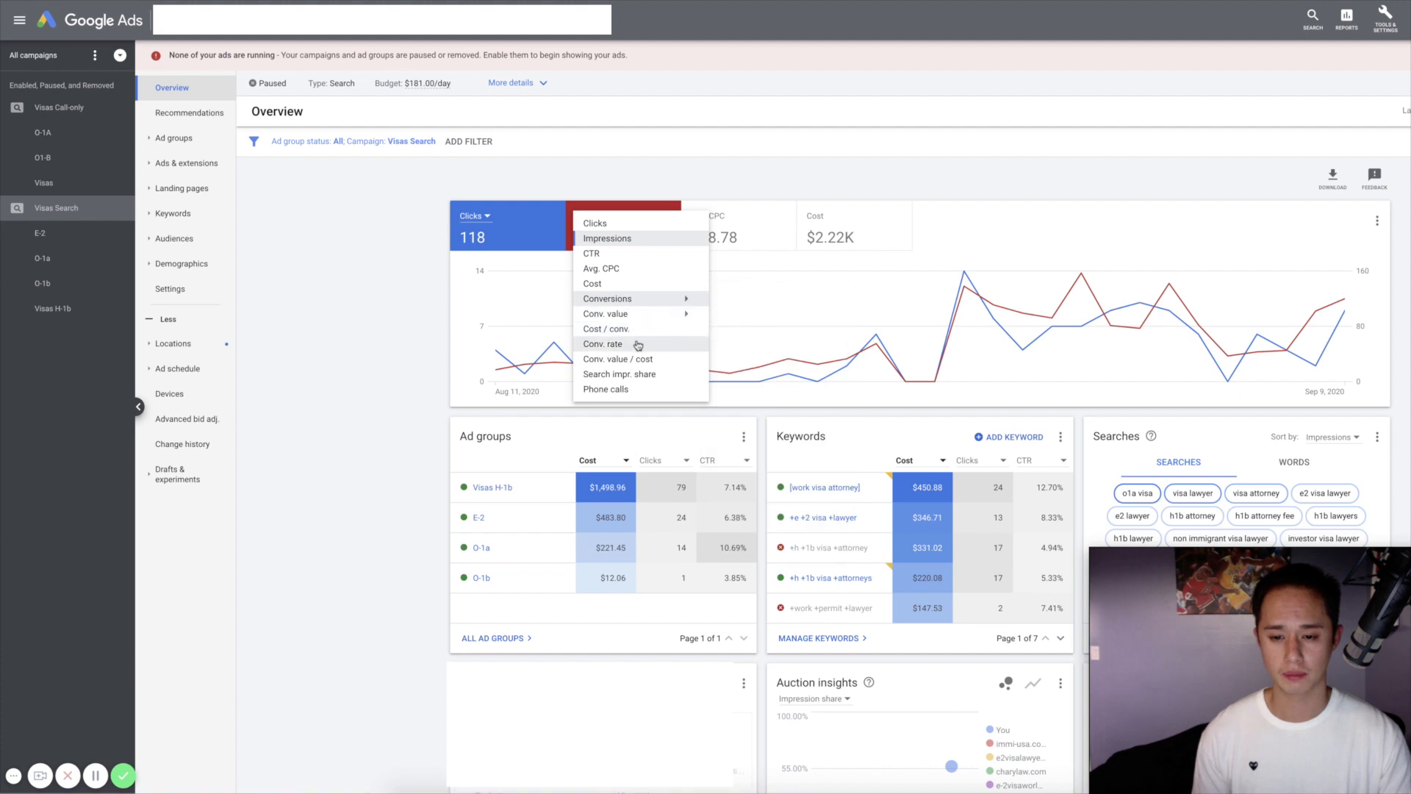
left_click(636, 345)
Step: Add the Avg. CPC metric to the overview chart and change it to Conversions
left_click(712, 220)
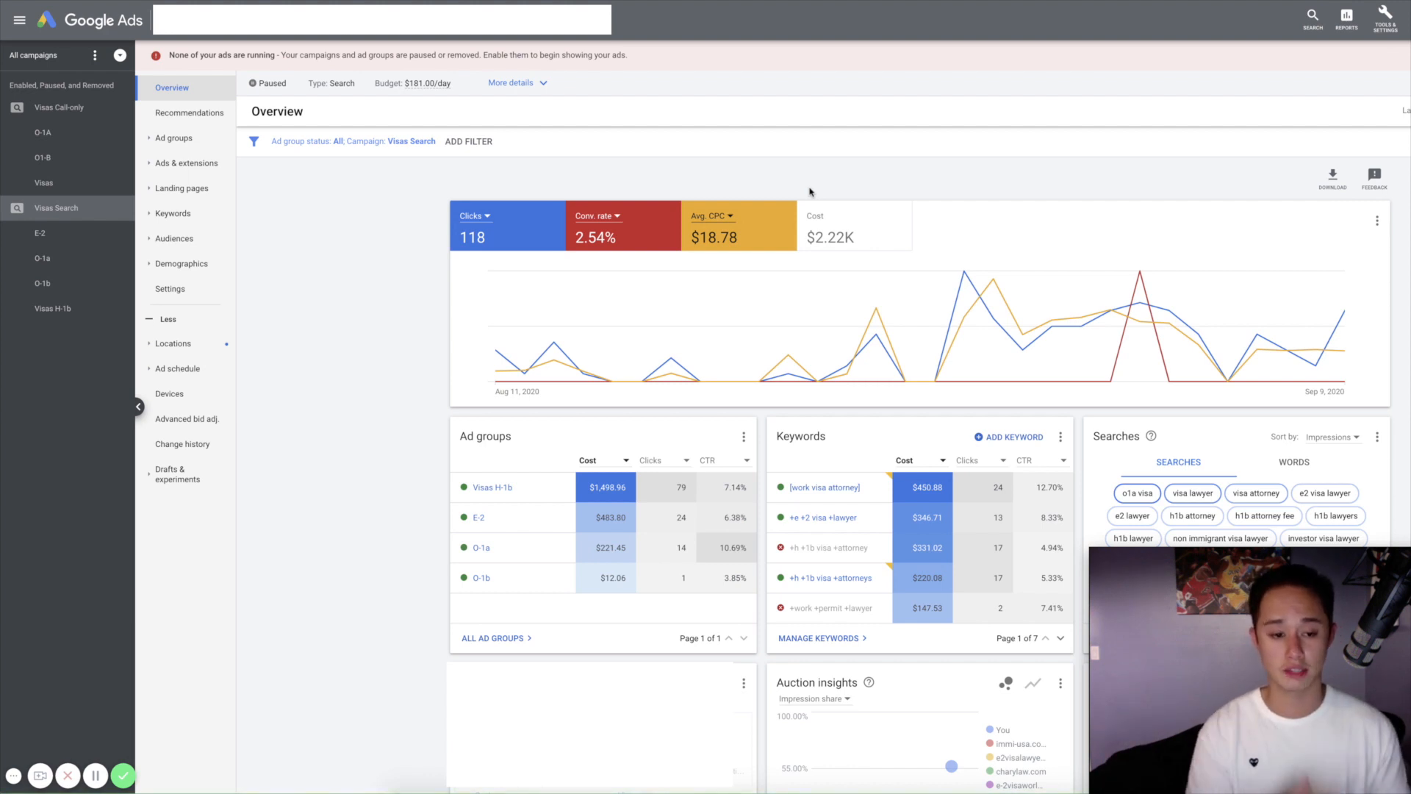
left_click(709, 219)
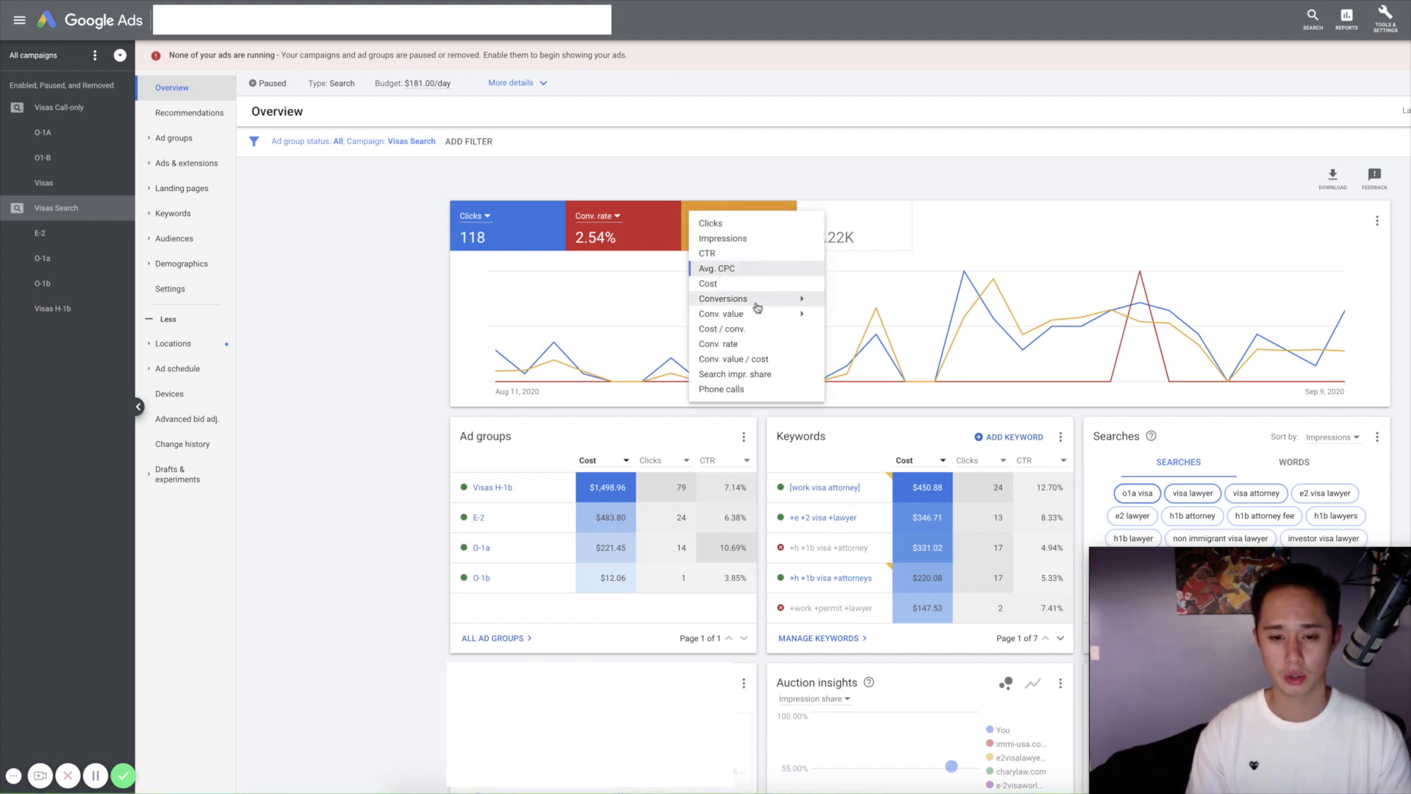
mouse_move(757, 305)
left_click(870, 305)
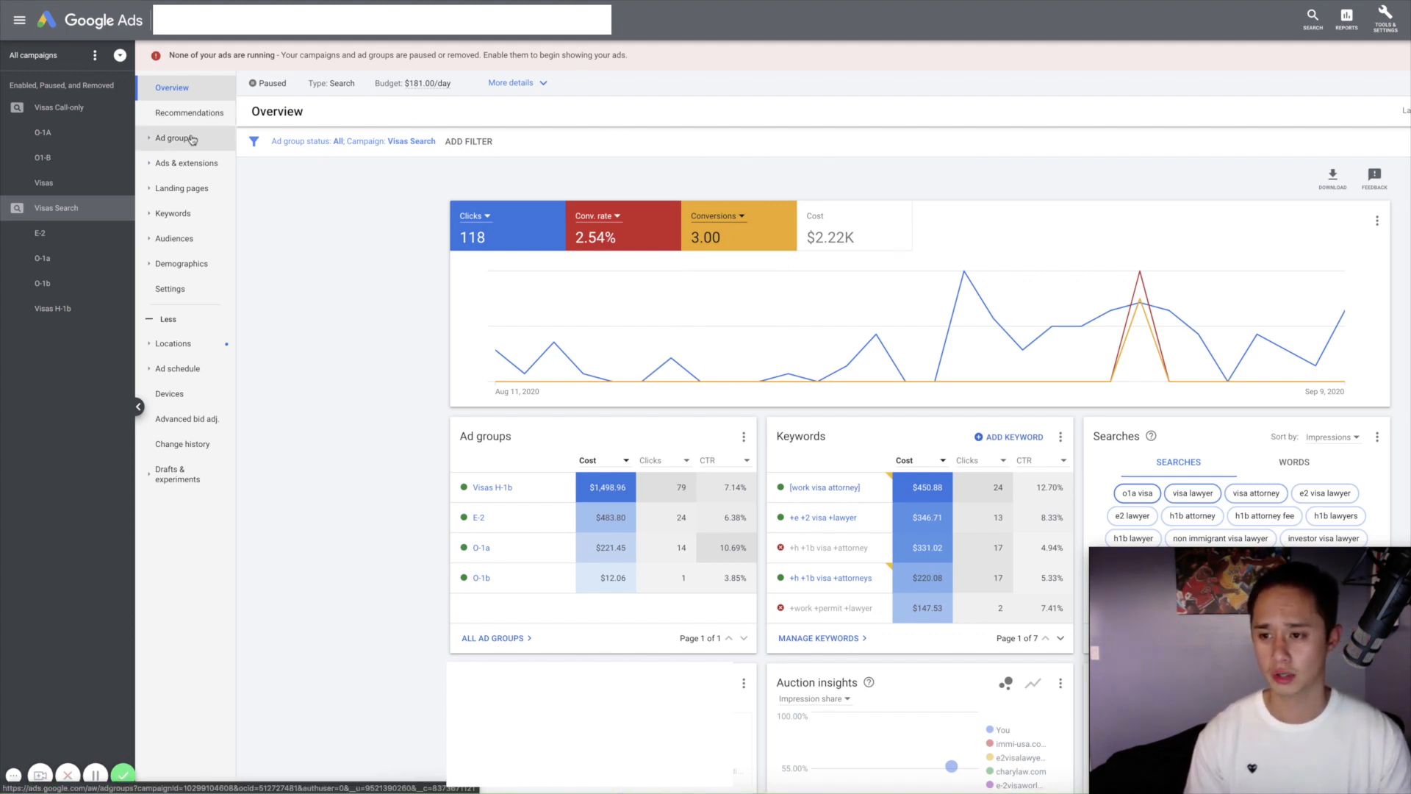
Step: Open the E-2 ad group's search keywords, then sort the Visas Search campaign's keywords by impressions and by conversions
left_click(90, 235)
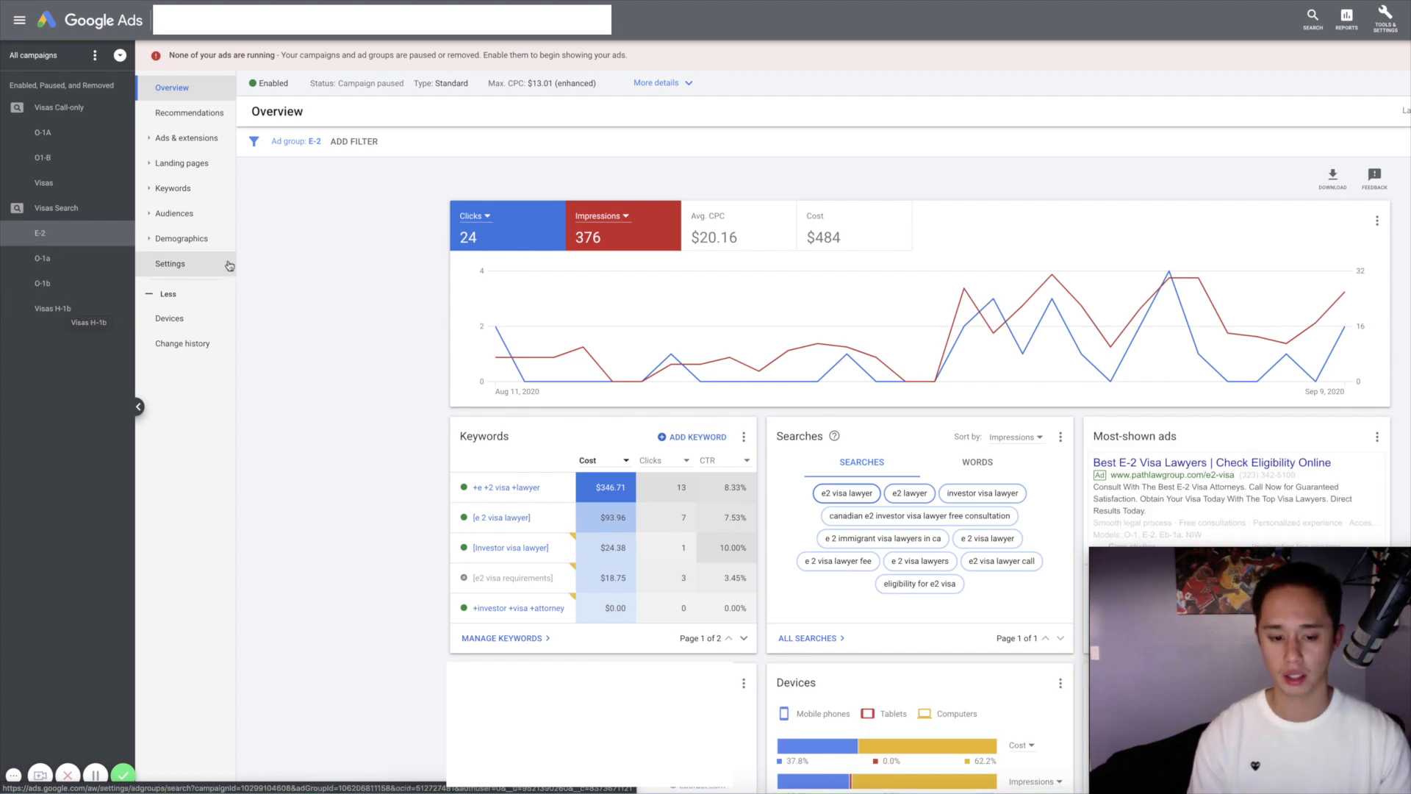
left_click(176, 188)
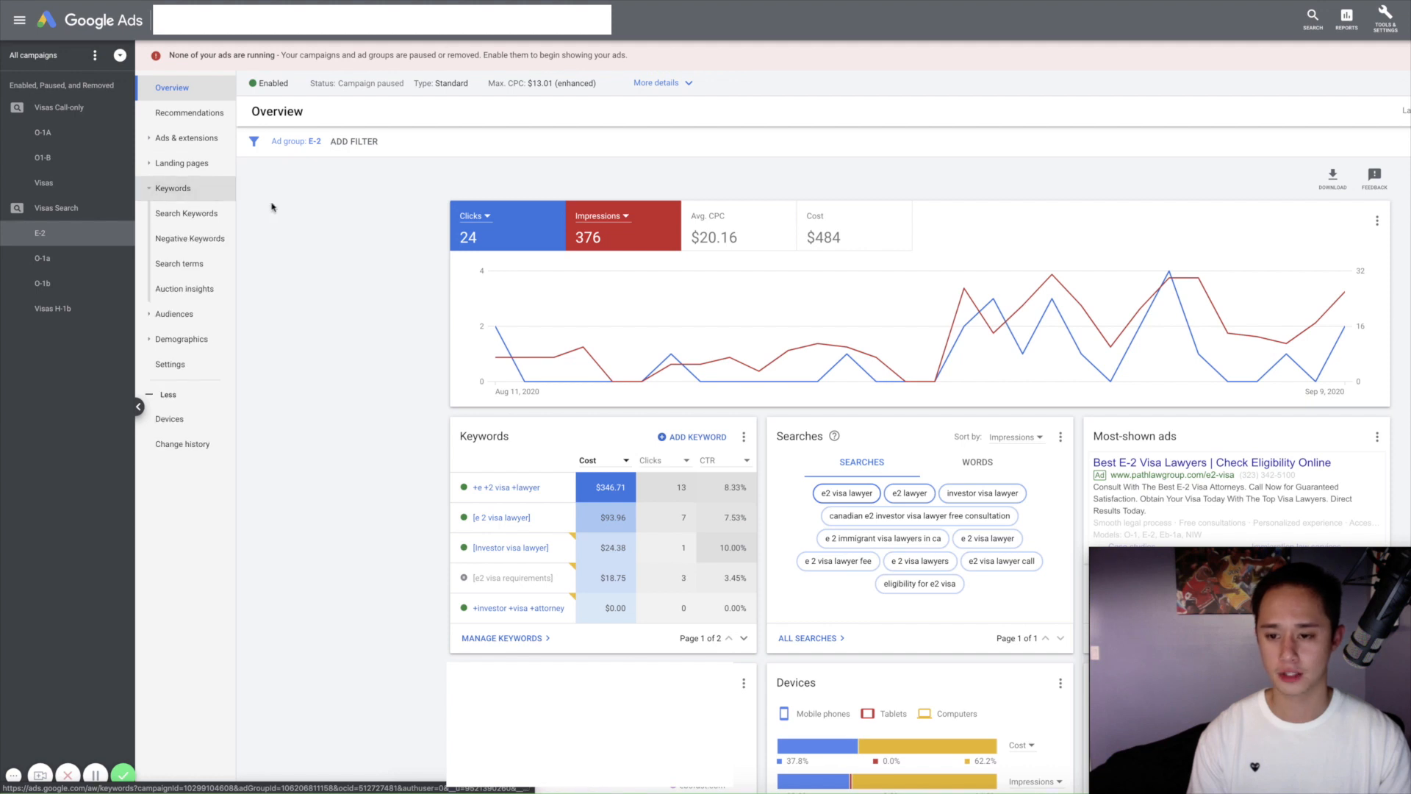
left_click(186, 213)
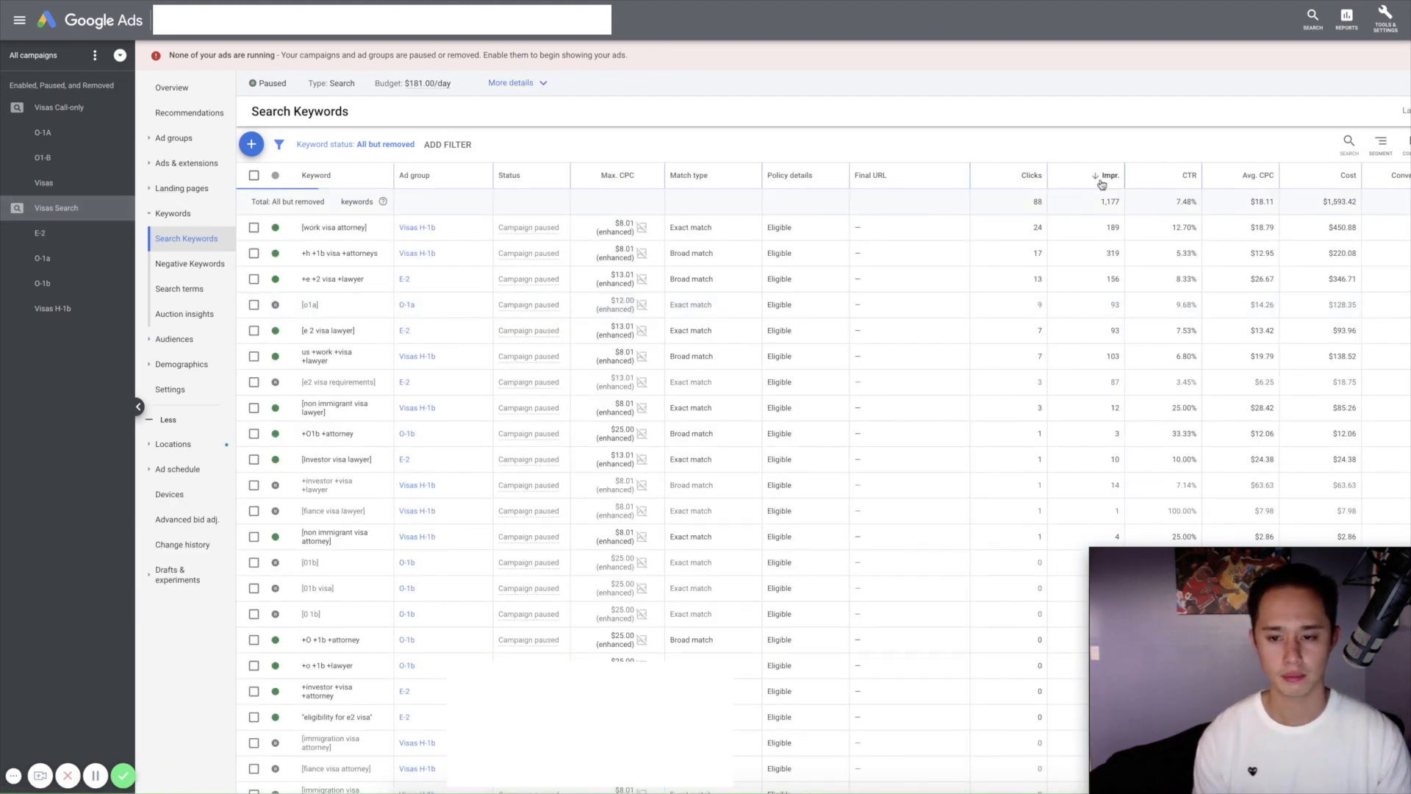
left_click(1106, 176)
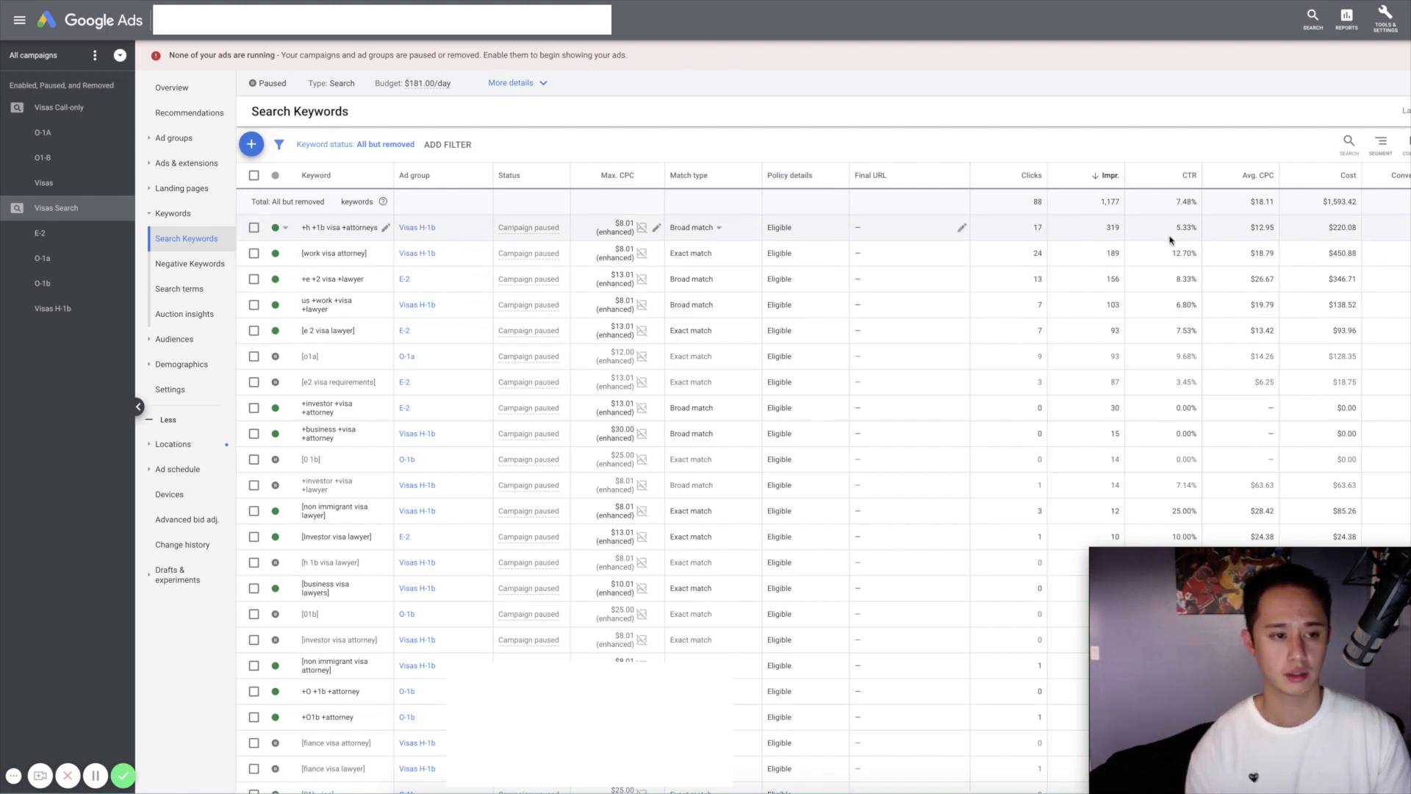
left_click(1396, 175)
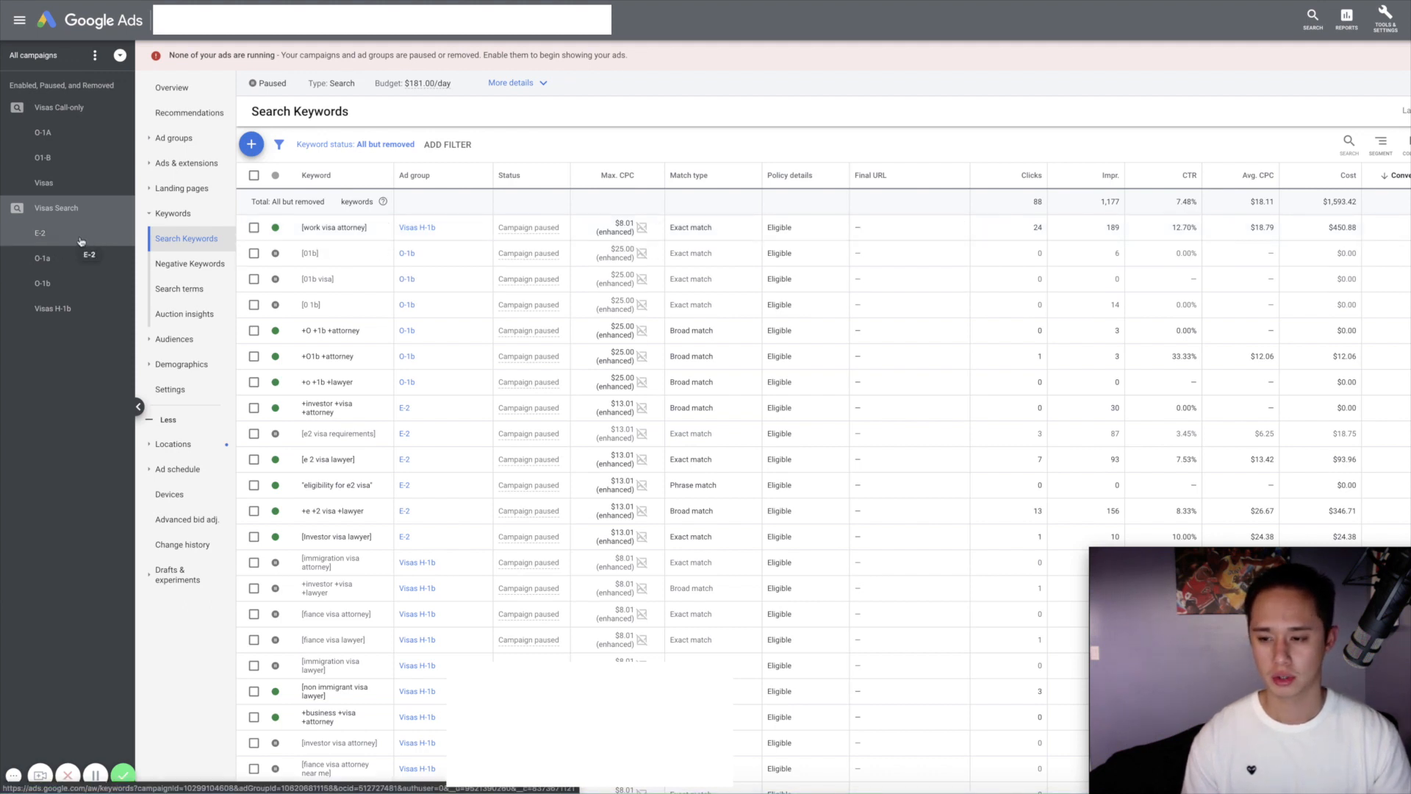
Step: Check the Visas Search campaign's negative keywords, then view the search keywords of the E-2 and O-1a ad groups
left_click(203, 265)
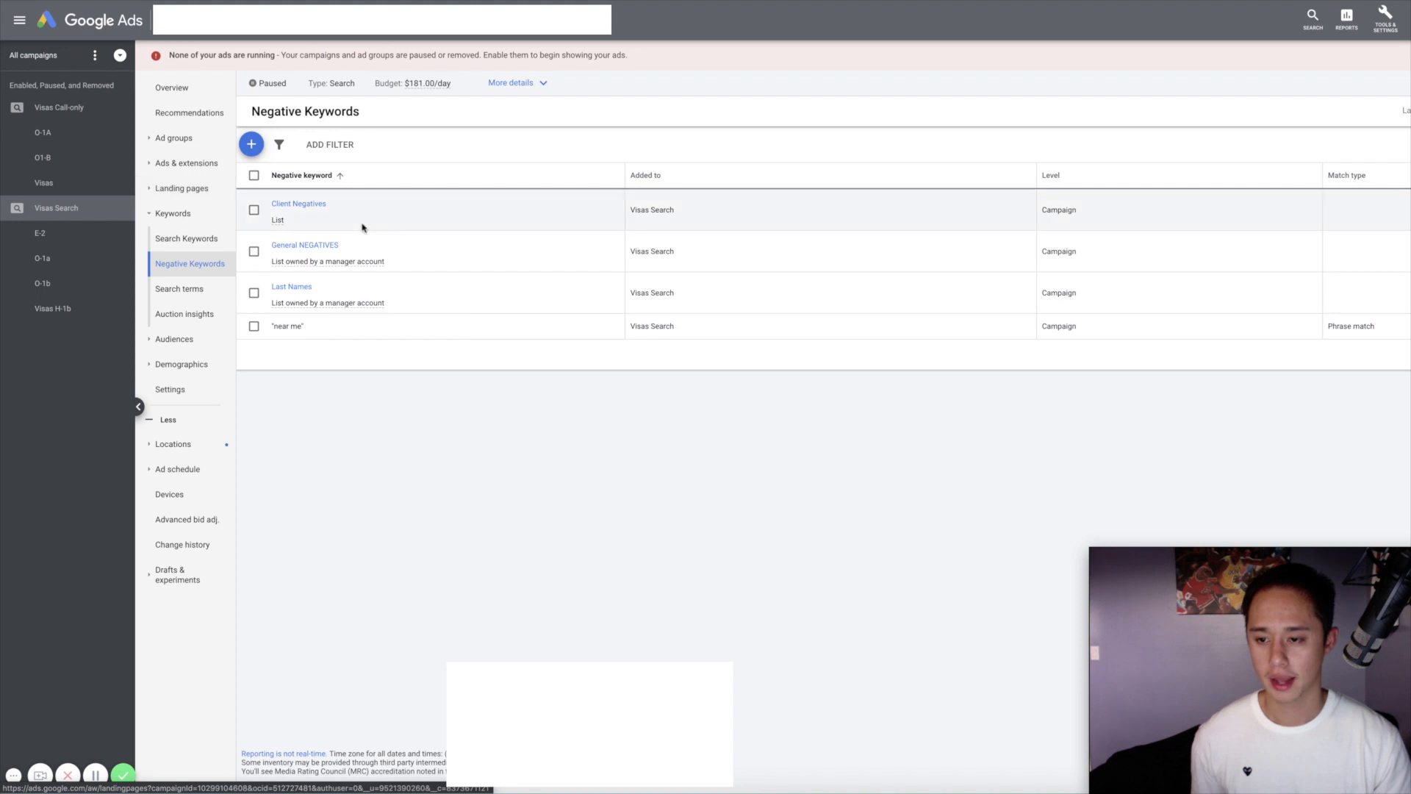
left_click(69, 242)
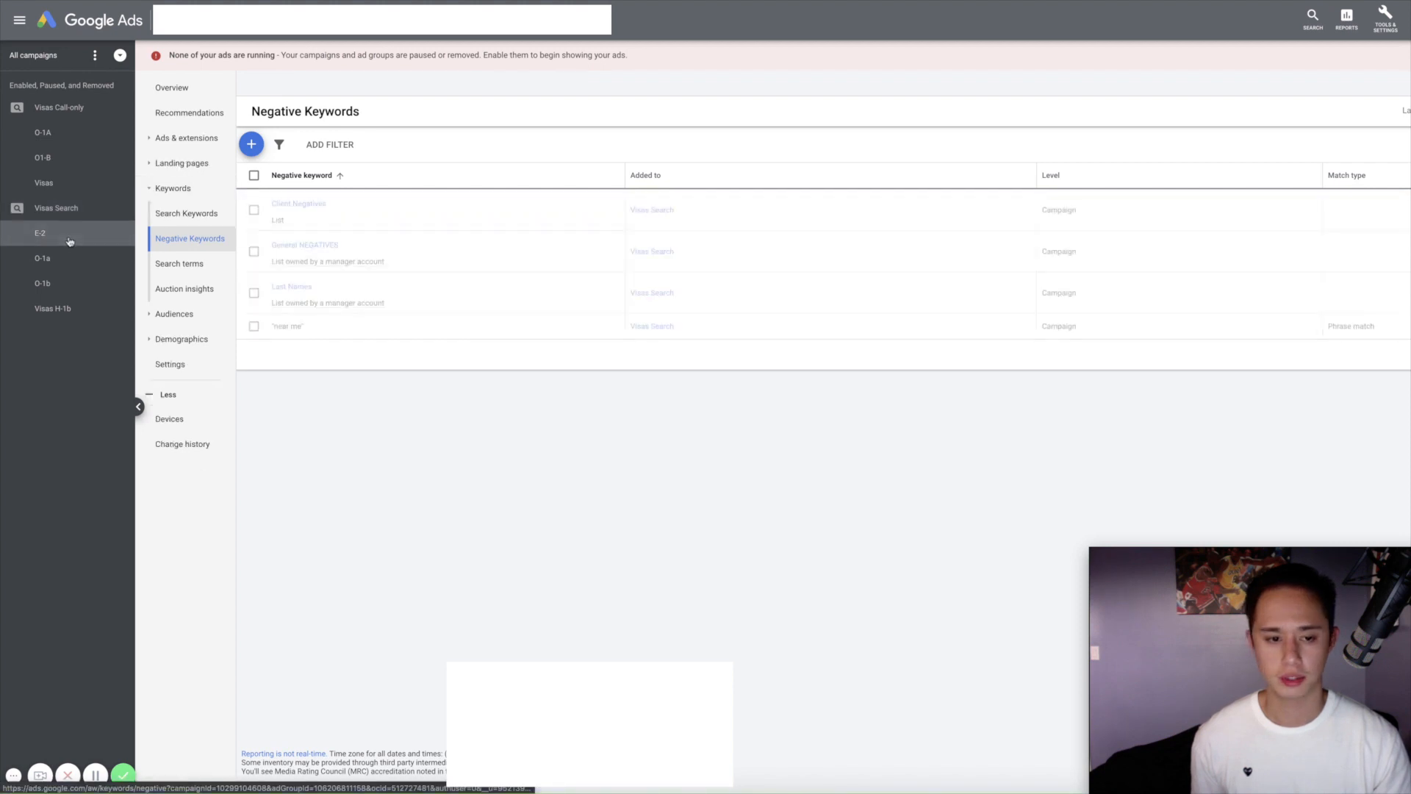
left_click(191, 216)
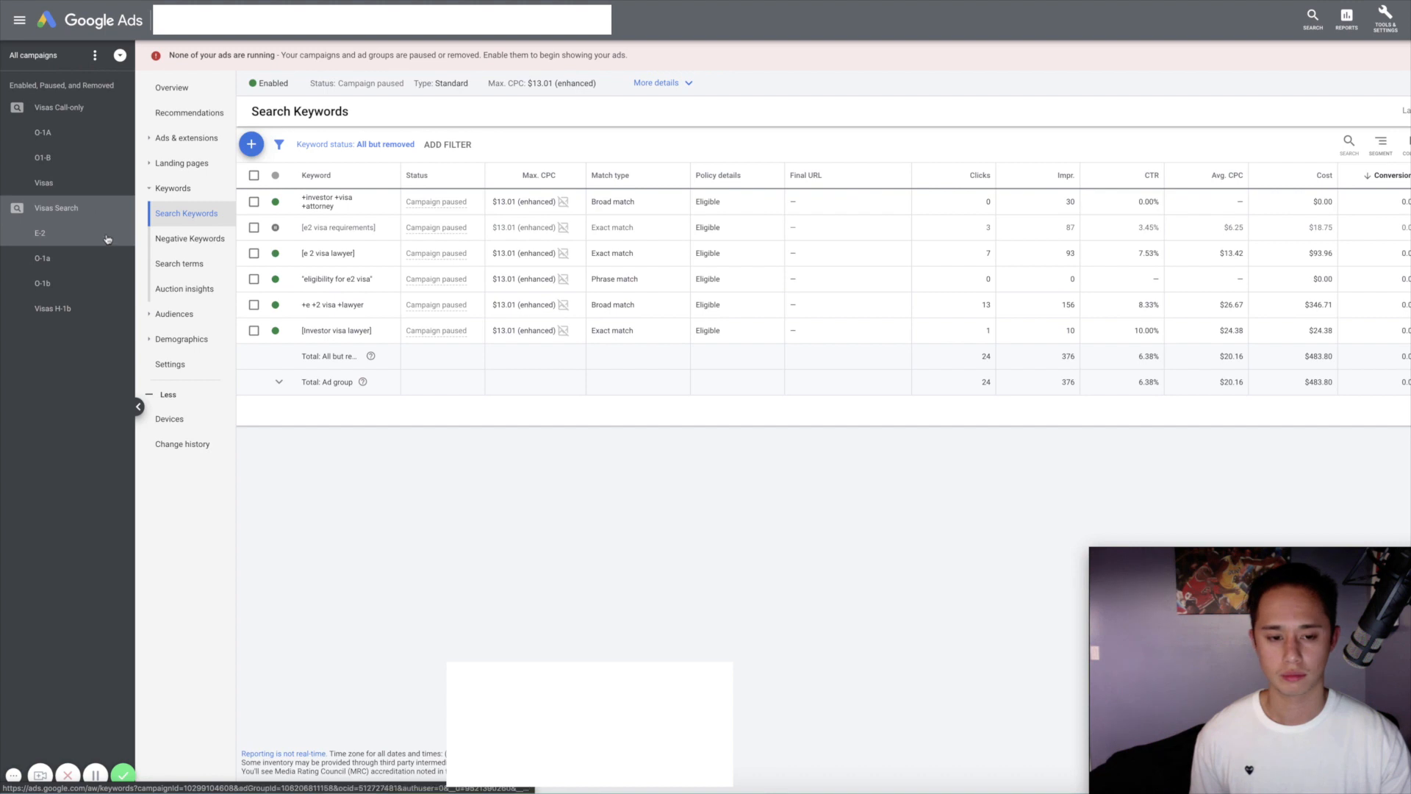
left_click(88, 259)
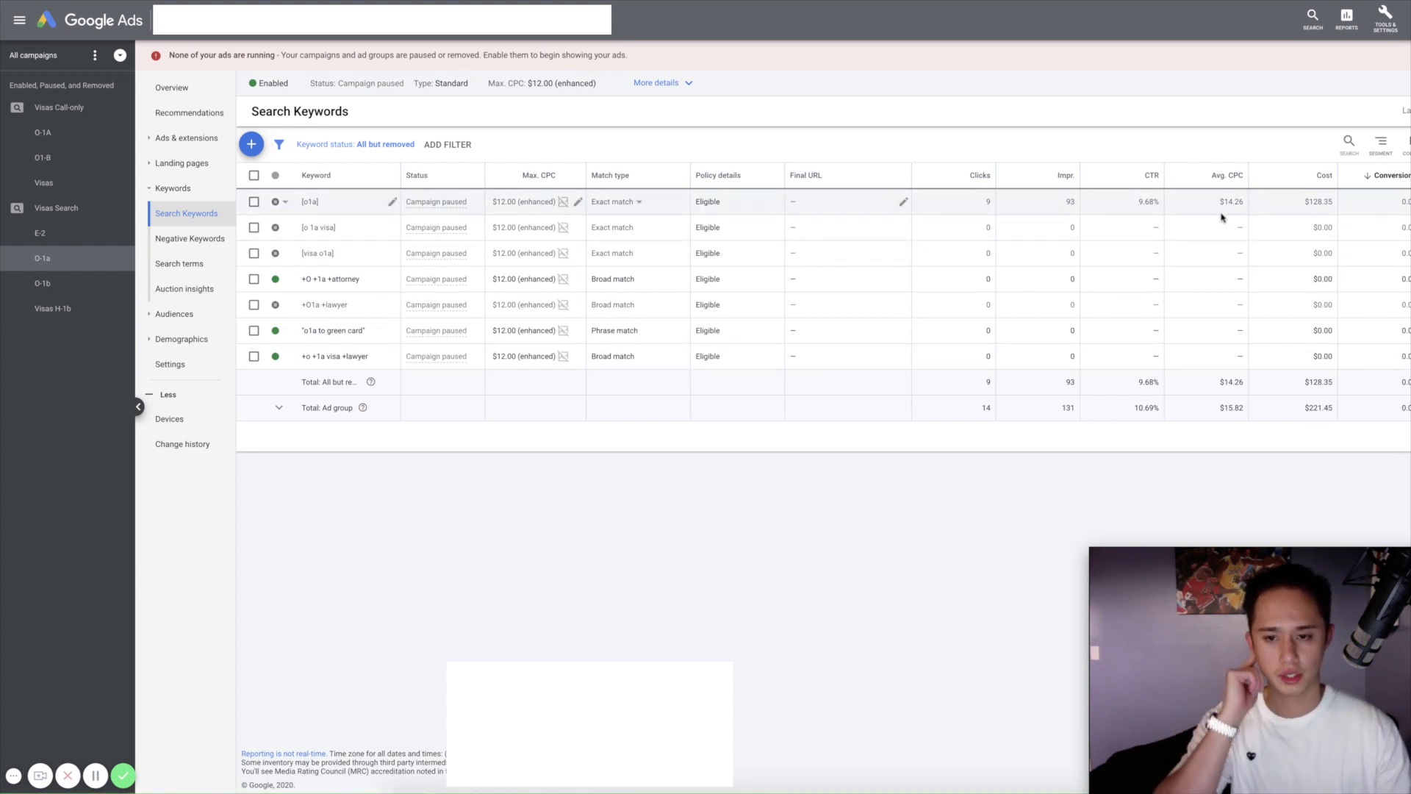
Step: Add the Est. top of page bid and Est. first position bid columns to the O-1a keywords table
left_click(1407, 144)
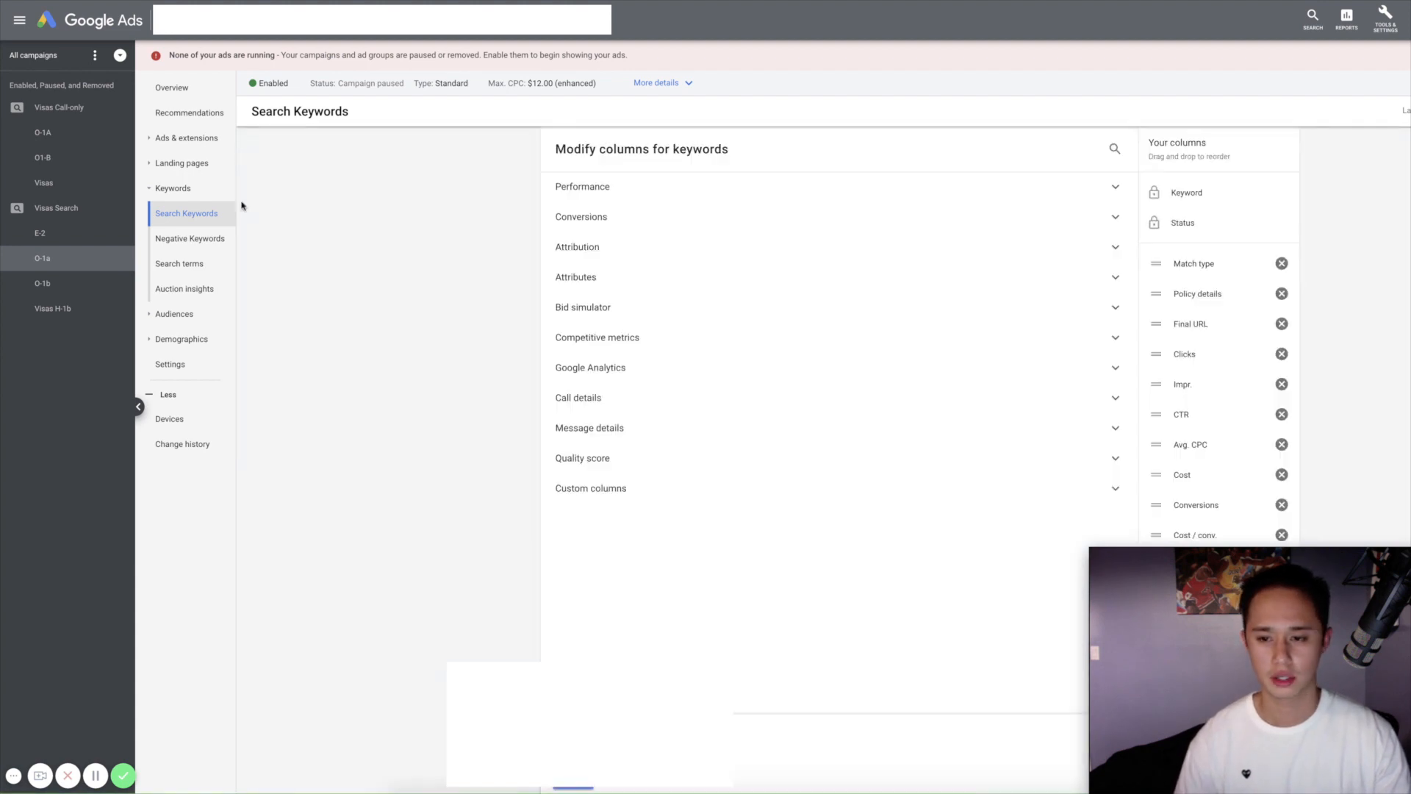
left_click(628, 347)
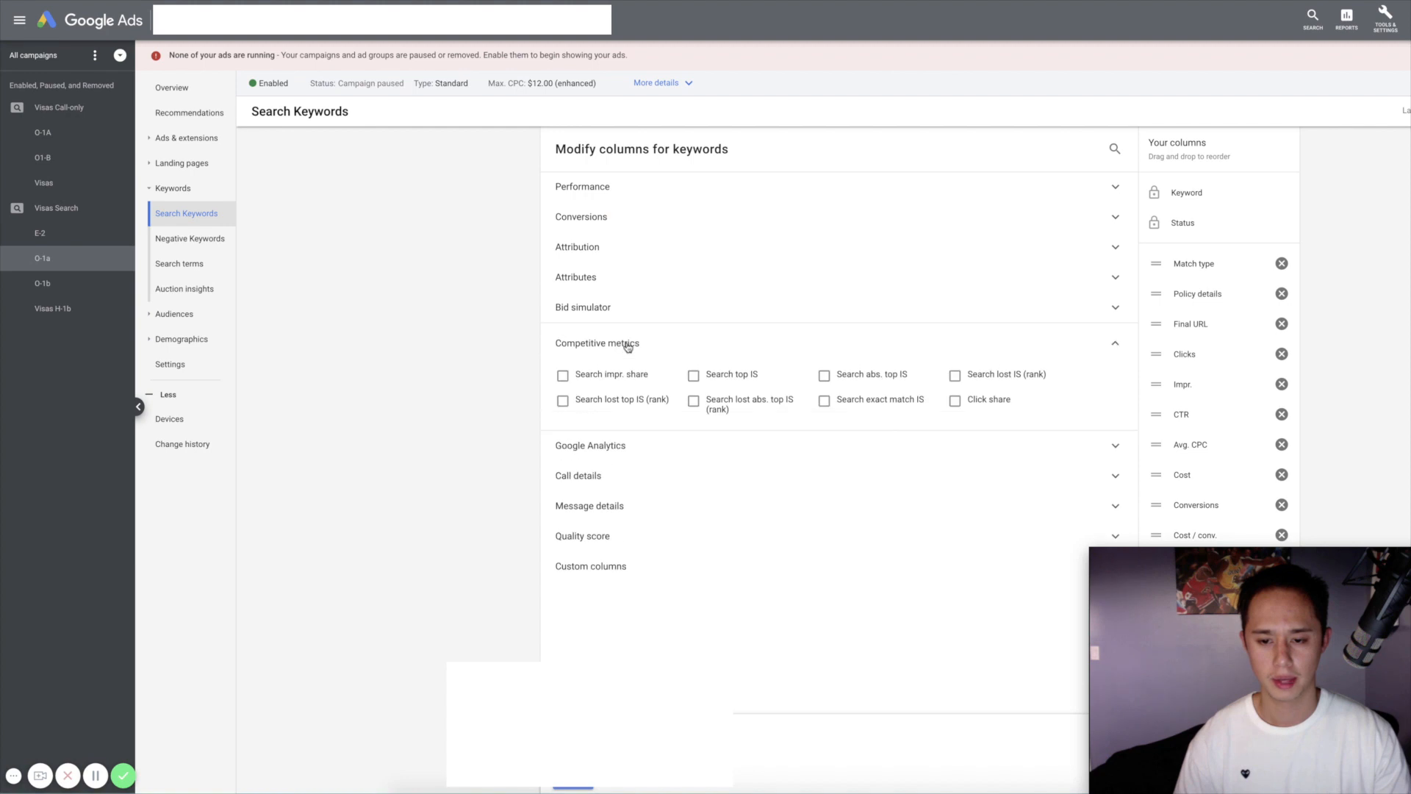
left_click(628, 347)
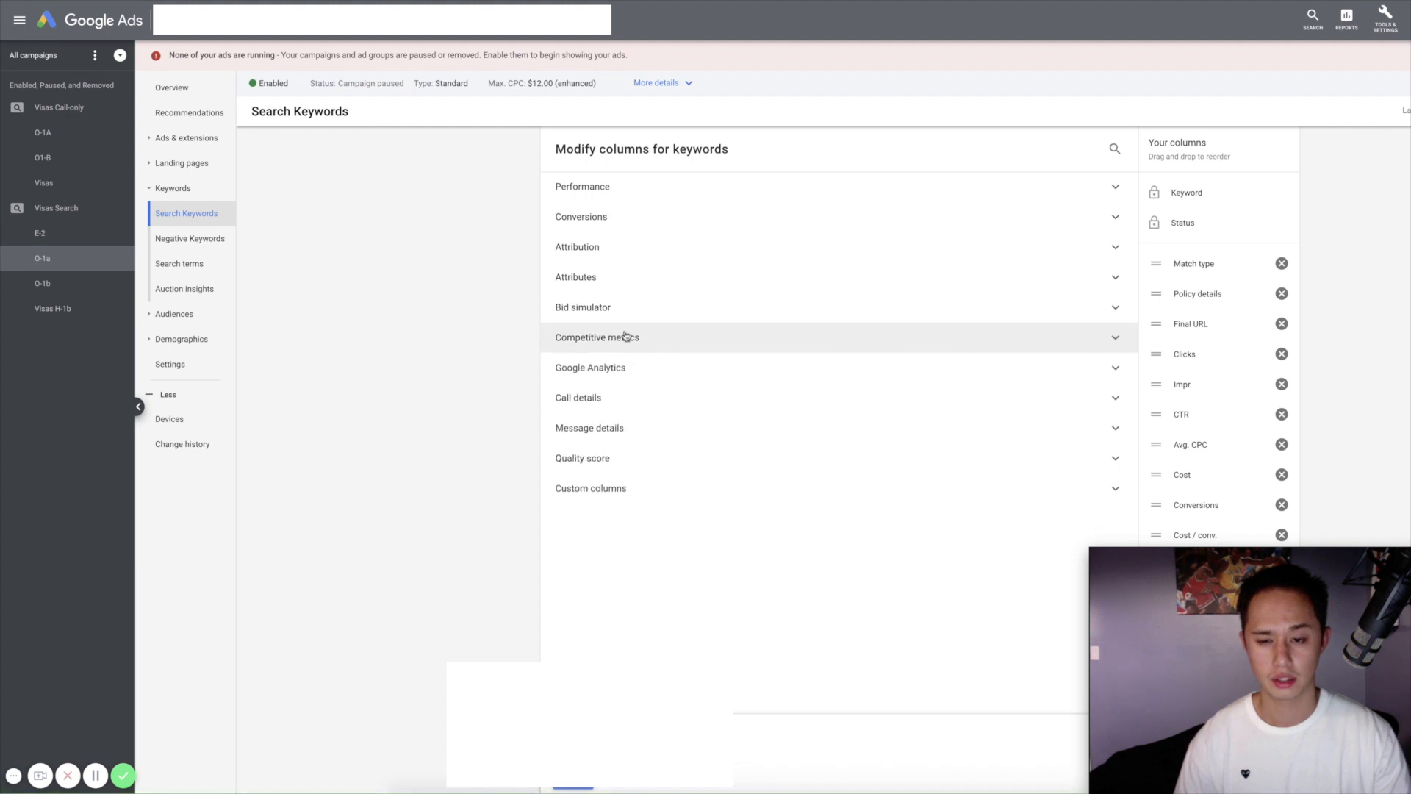
left_click(603, 278)
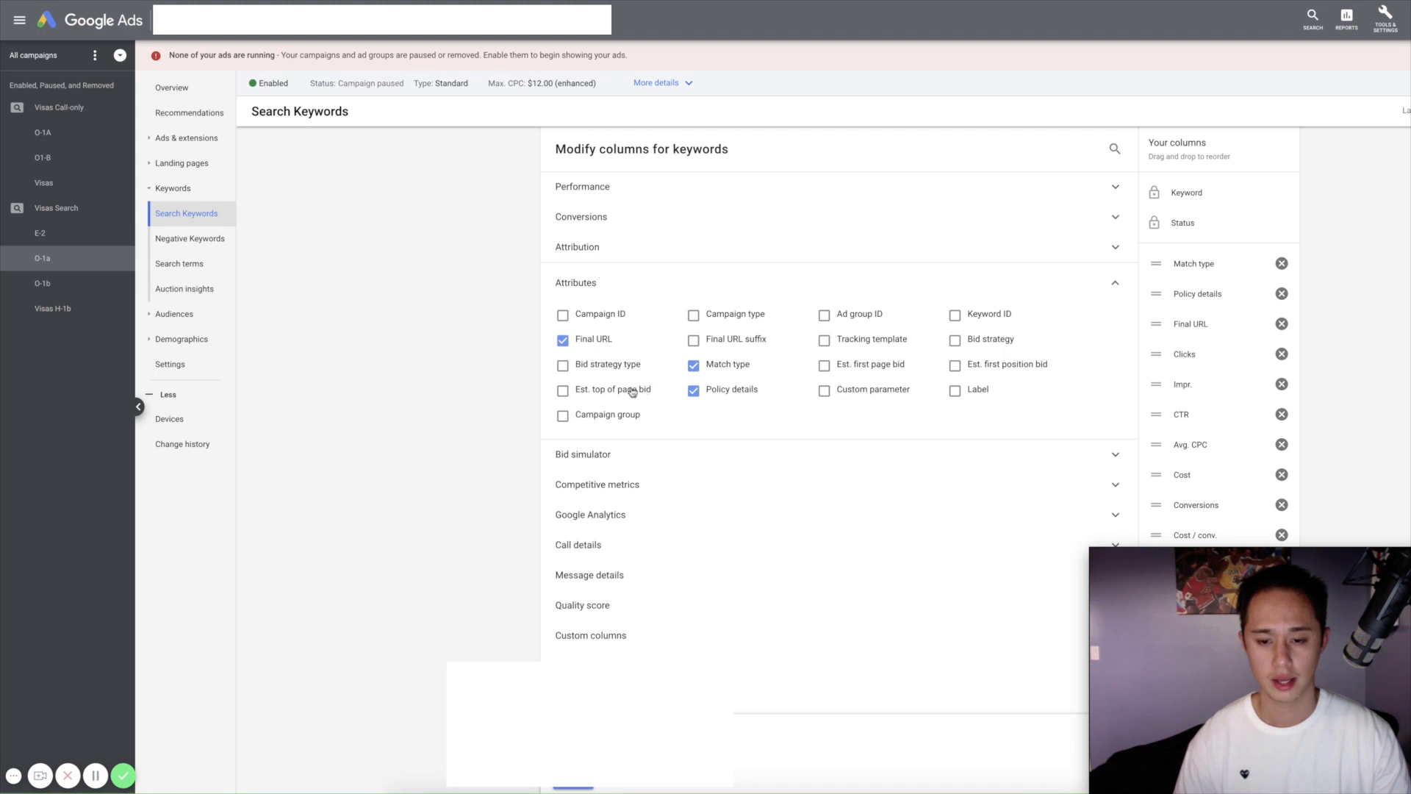
left_click(563, 390)
left_click(984, 371)
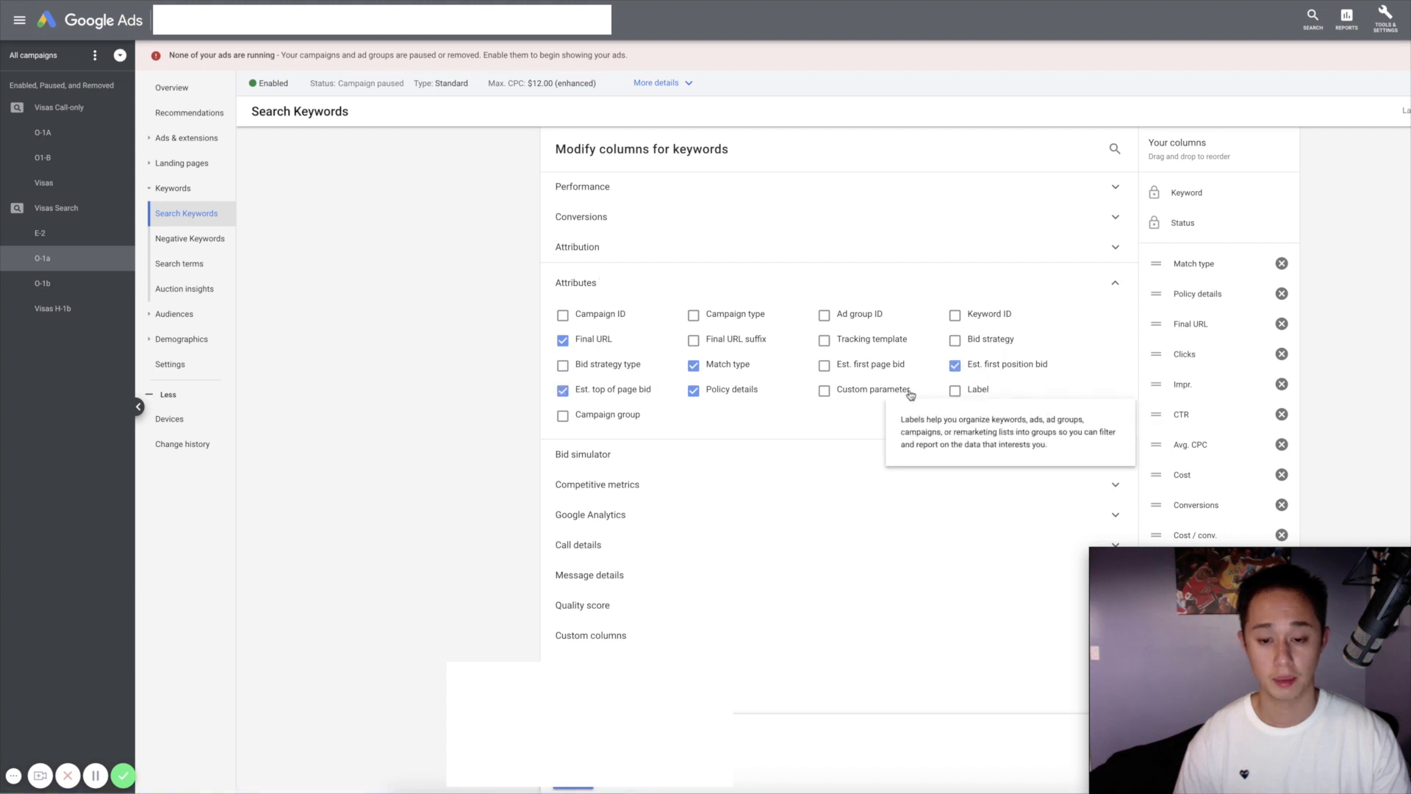
mouse_move(623, 400)
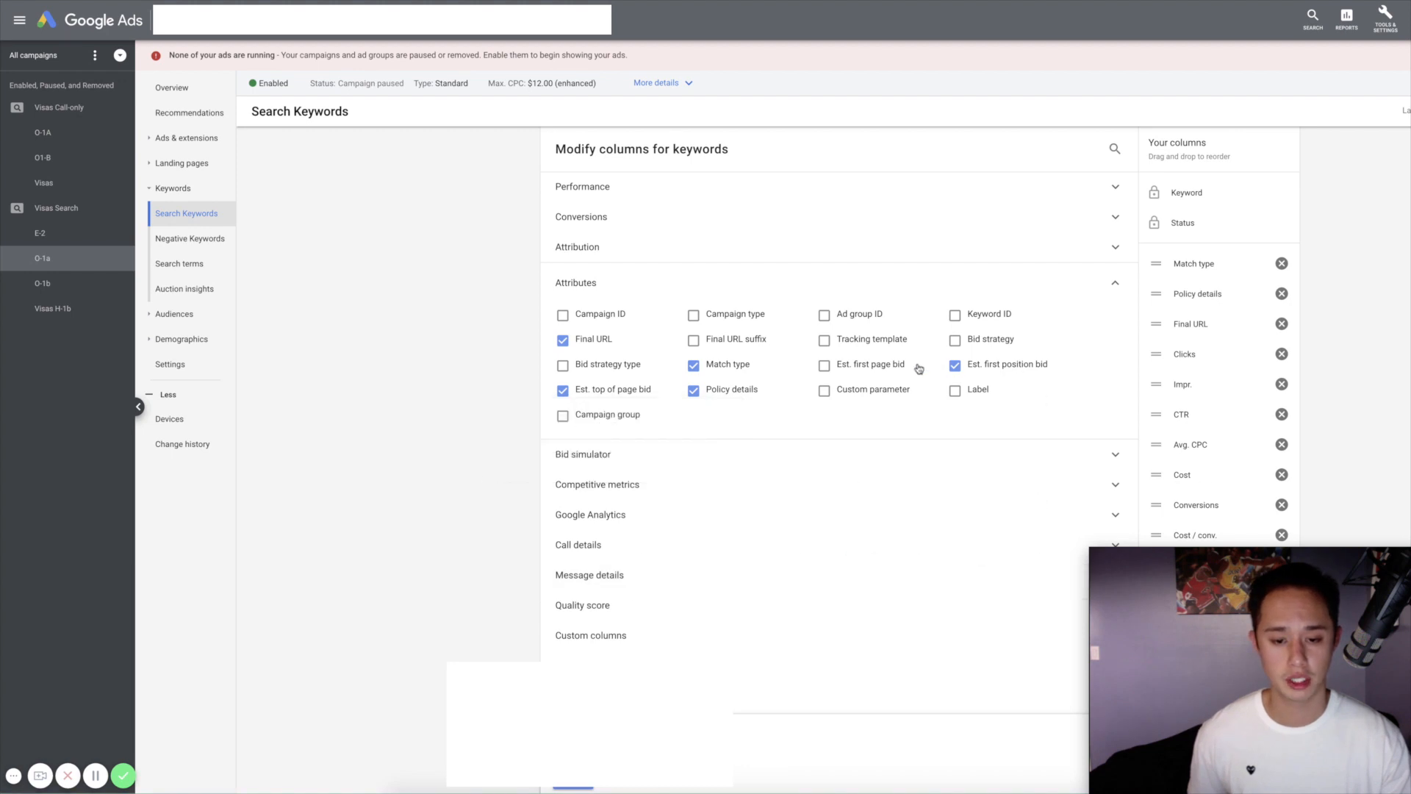
left_click(571, 777)
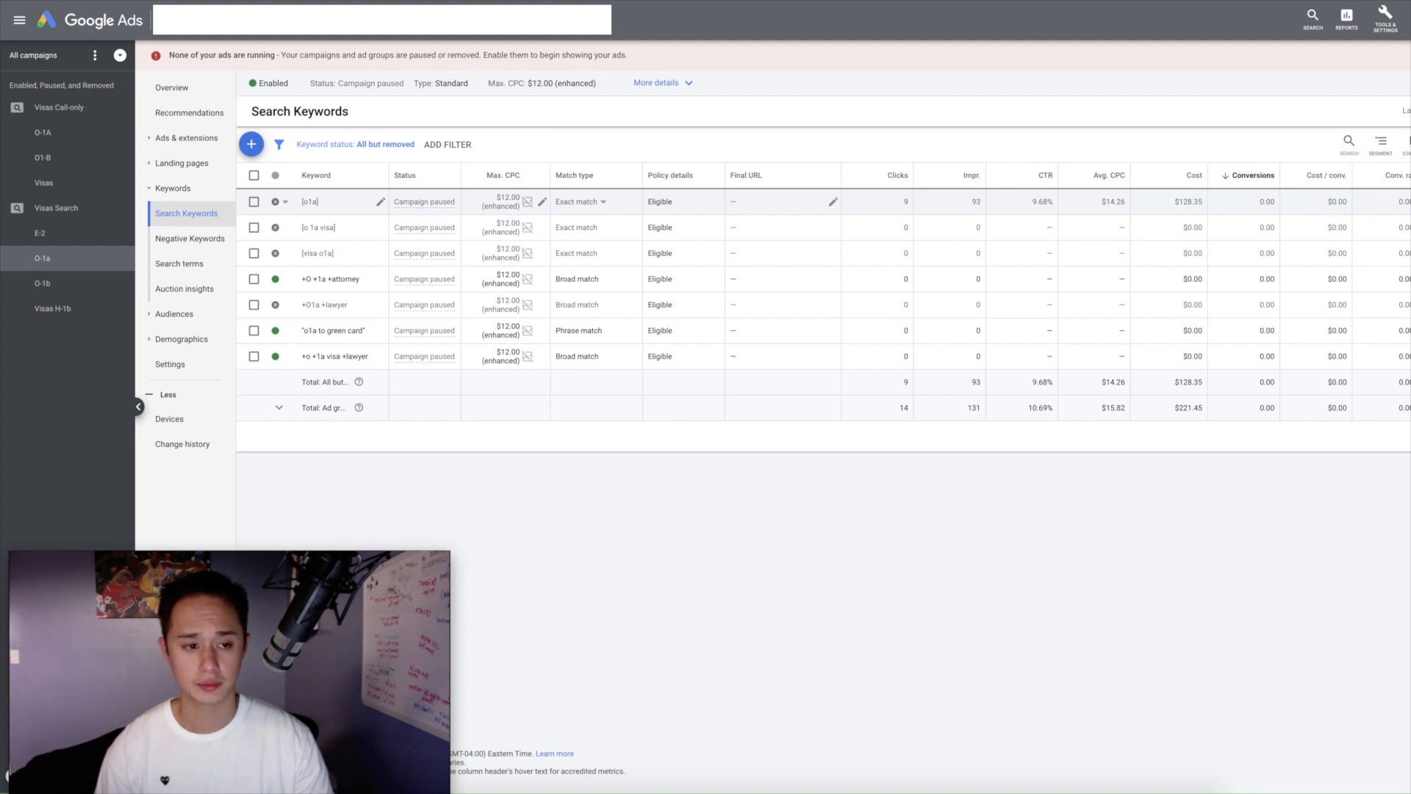
Step: Add the Search impr. share, Search top IS, Search lost IS (rank) and Search lost top IS (rank) columns to the O-1a keywords table
left_click(1406, 141)
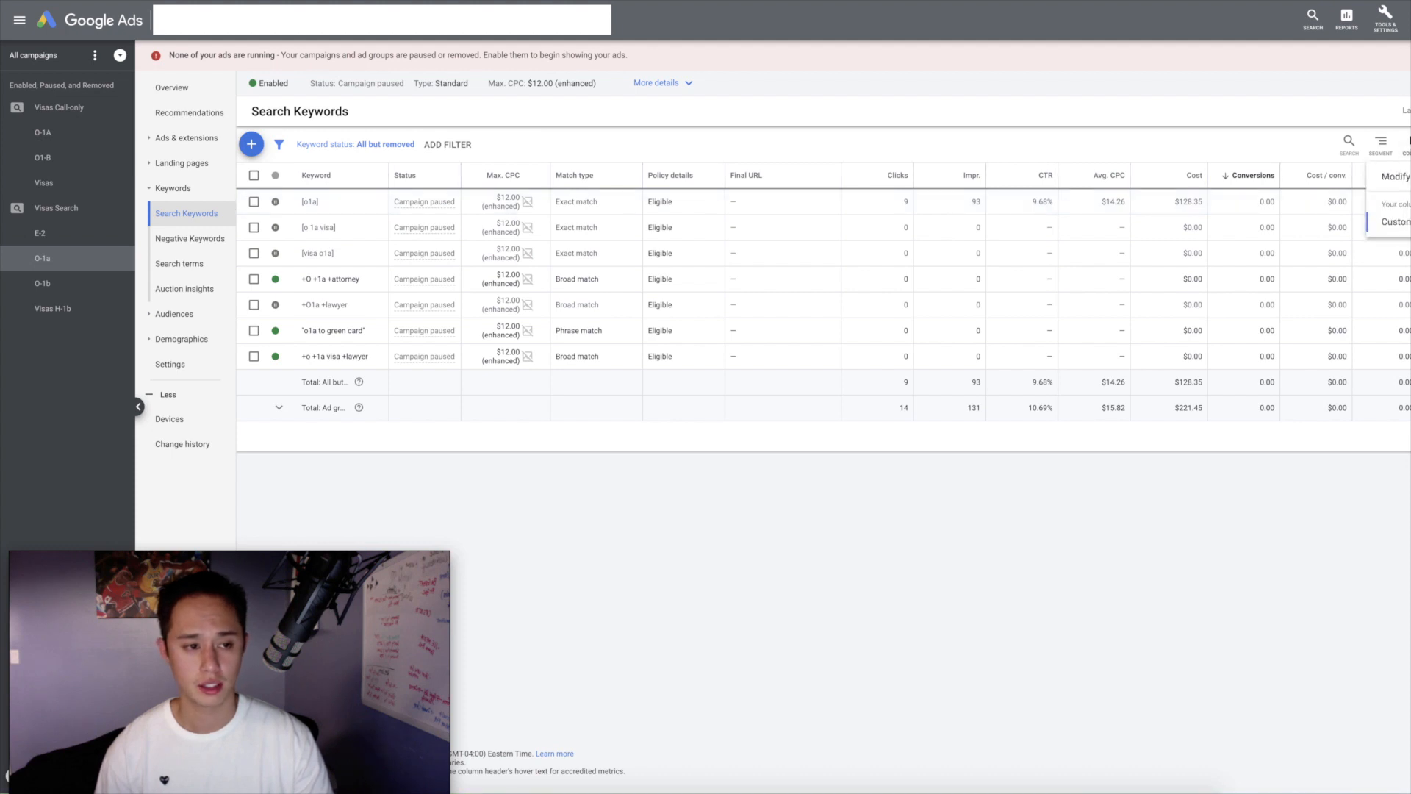
left_click(1395, 177)
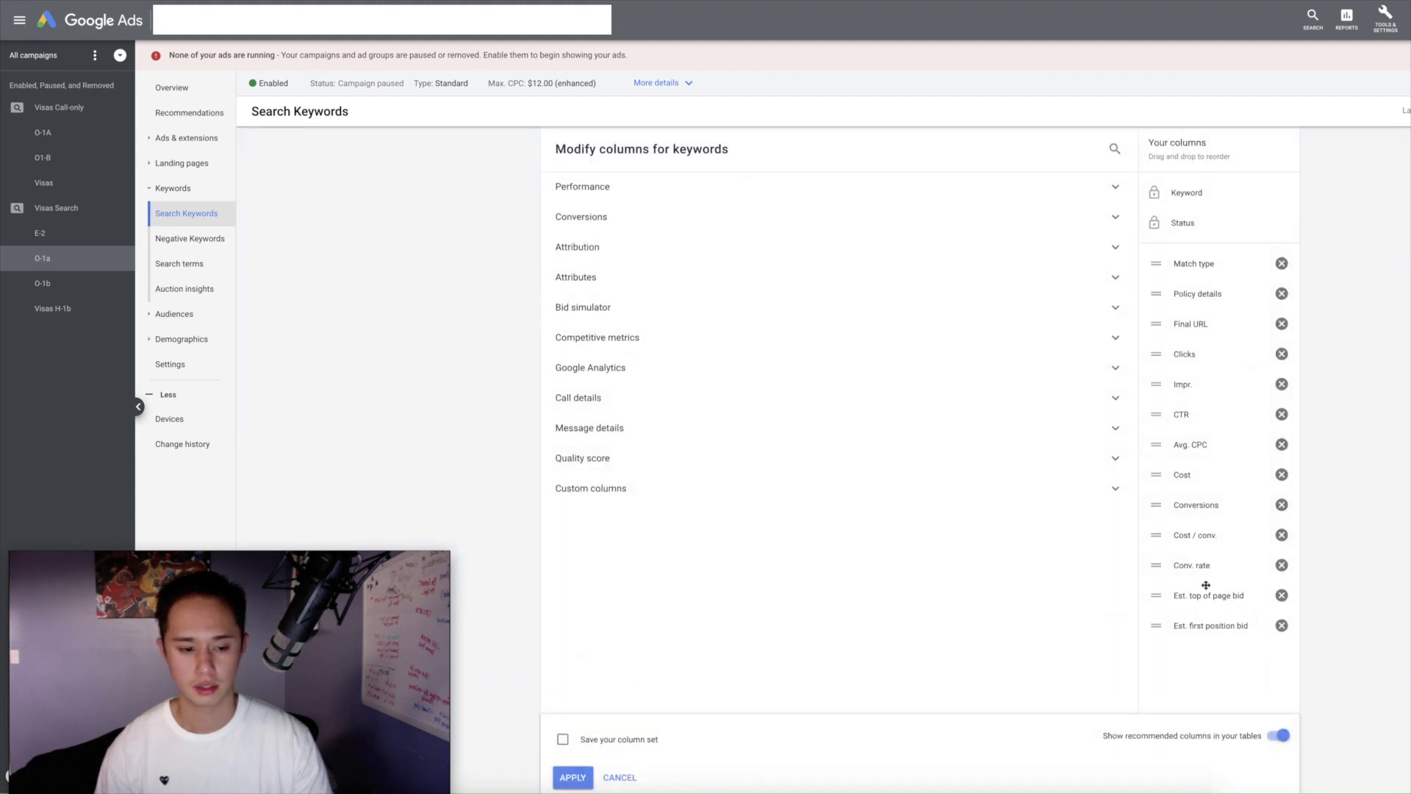
left_click(614, 347)
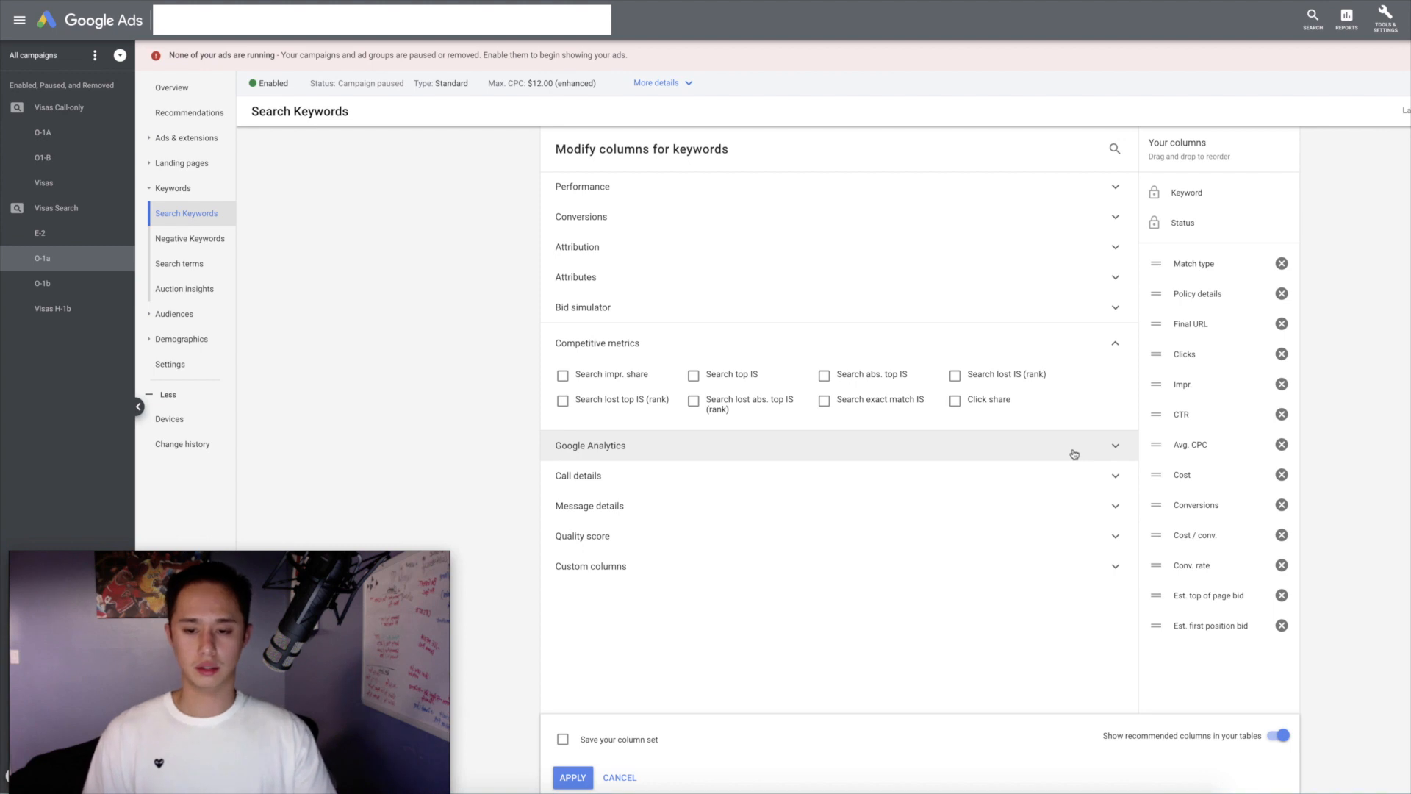
left_click(637, 380)
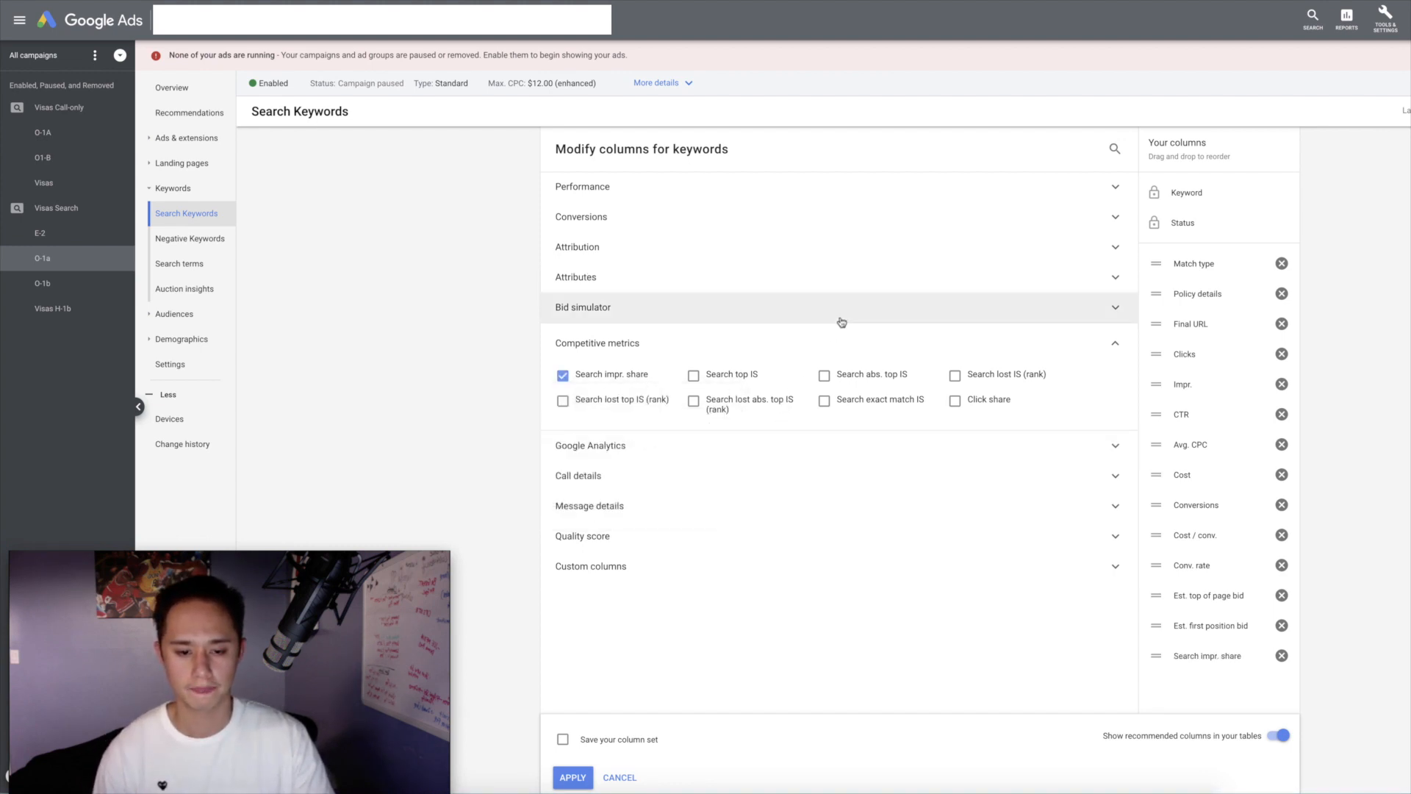
left_click(738, 377)
left_click(980, 376)
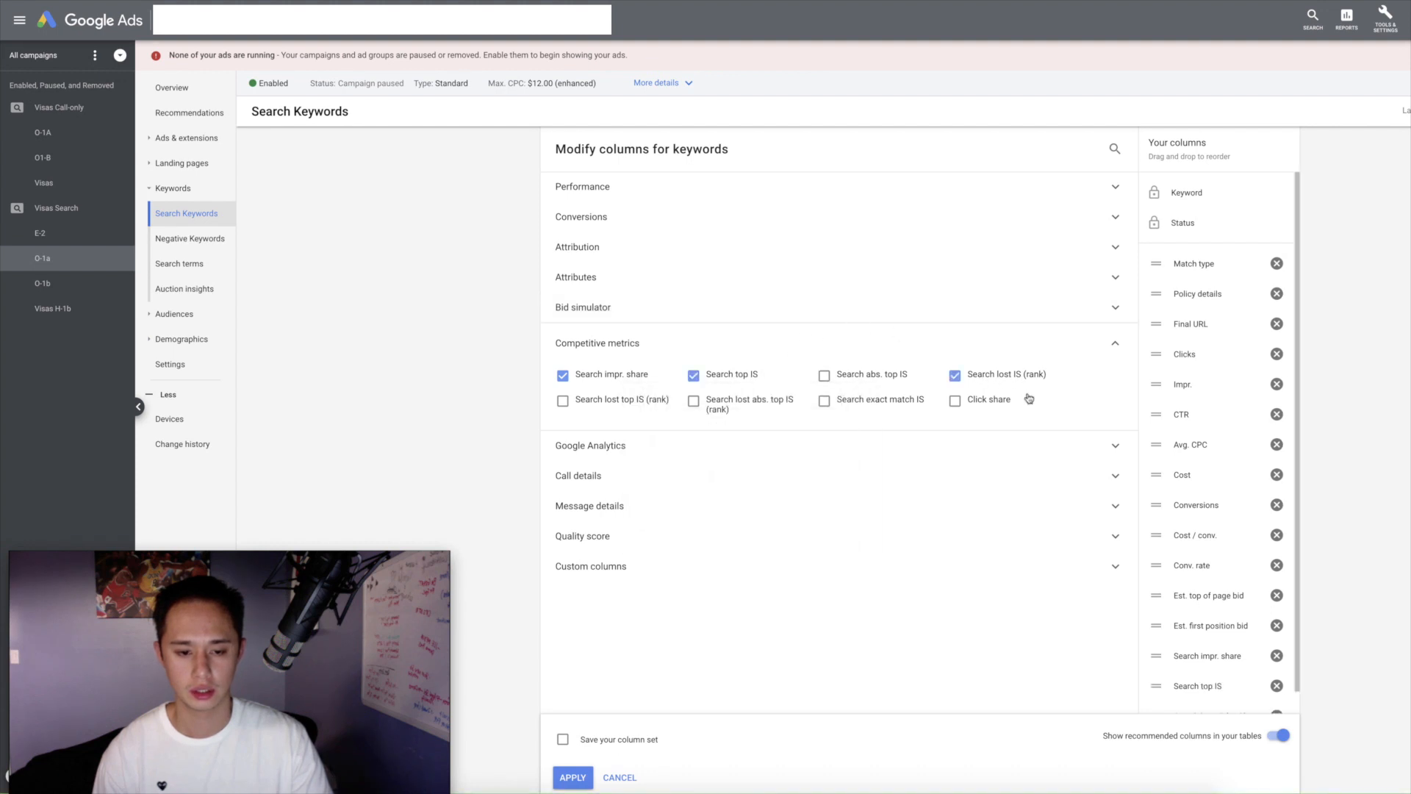
left_click(646, 403)
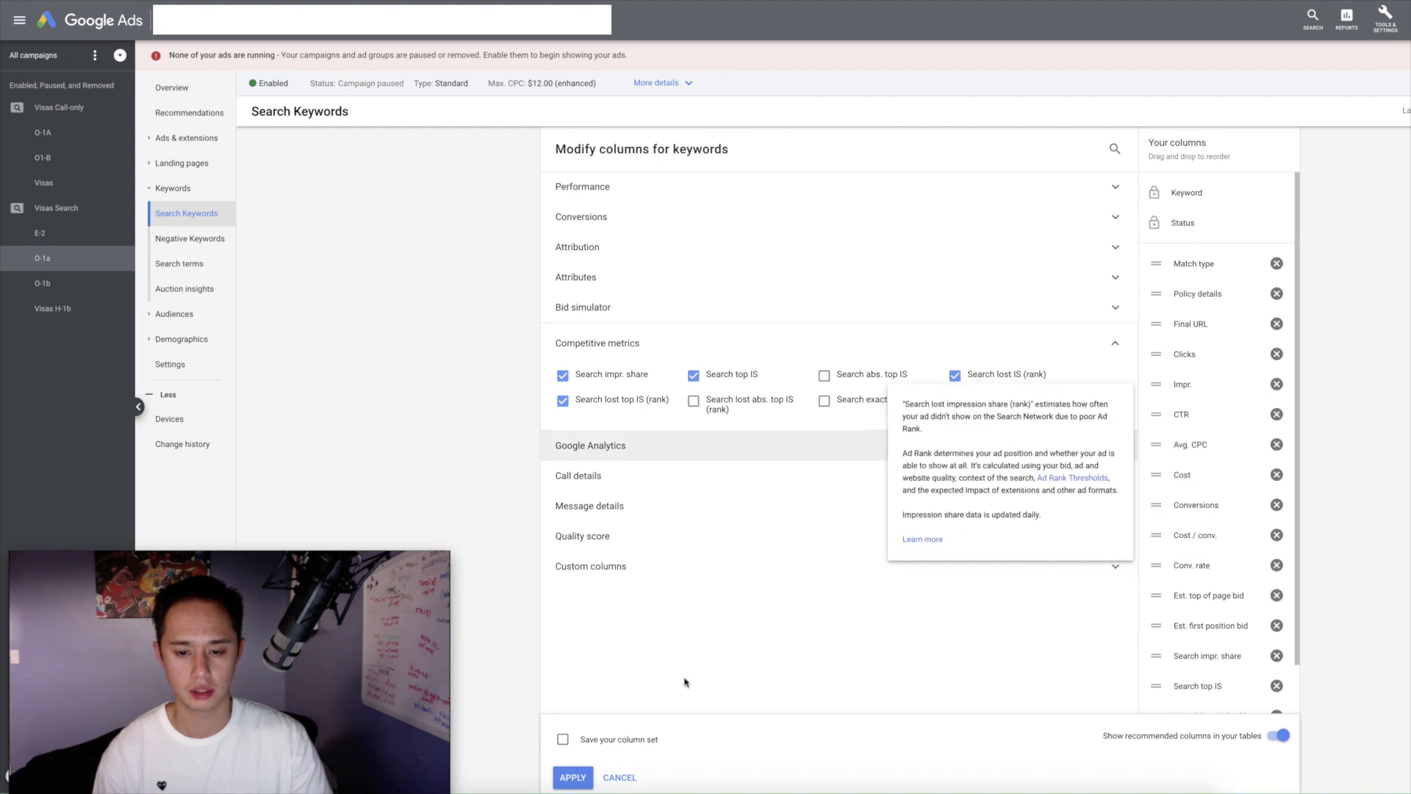
left_click(572, 778)
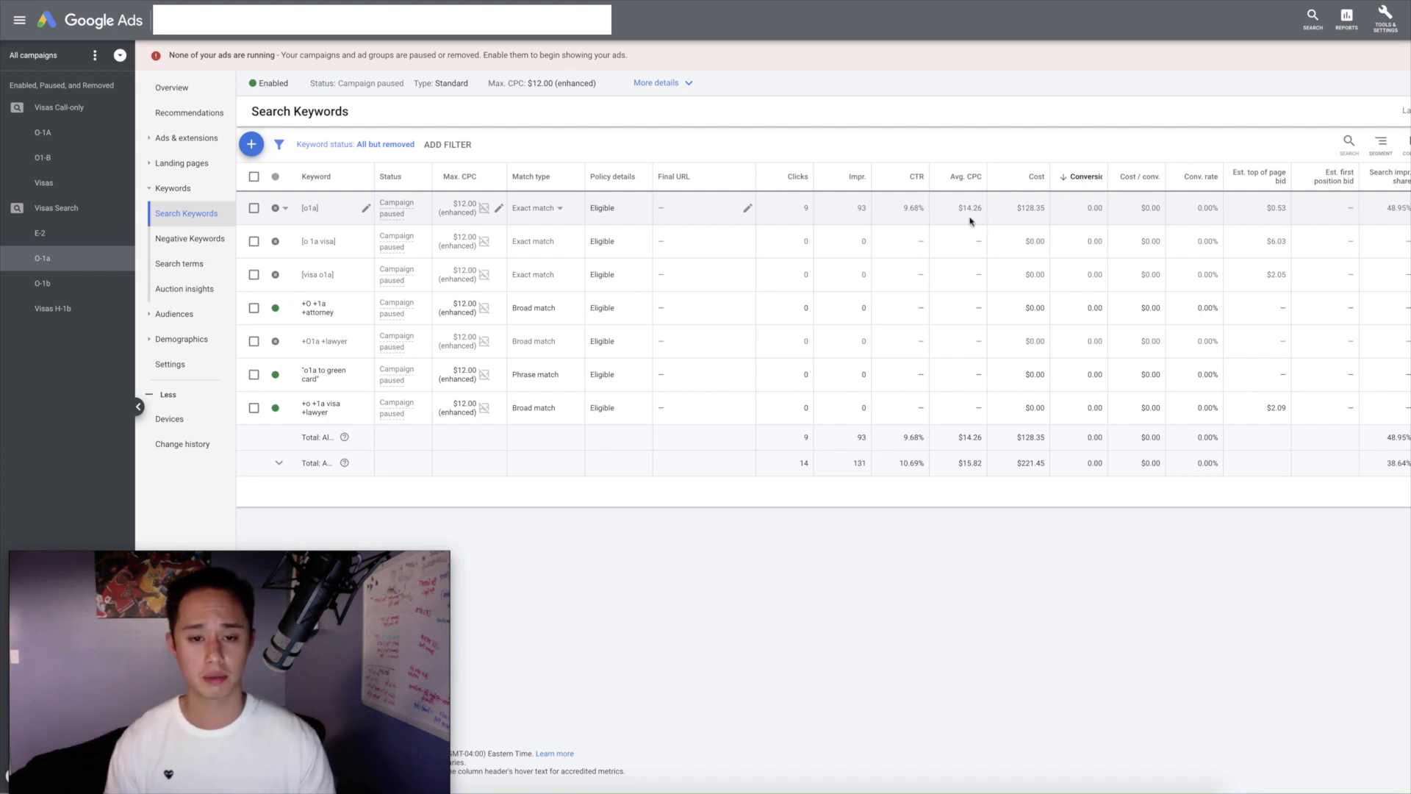
double_click(1276, 215)
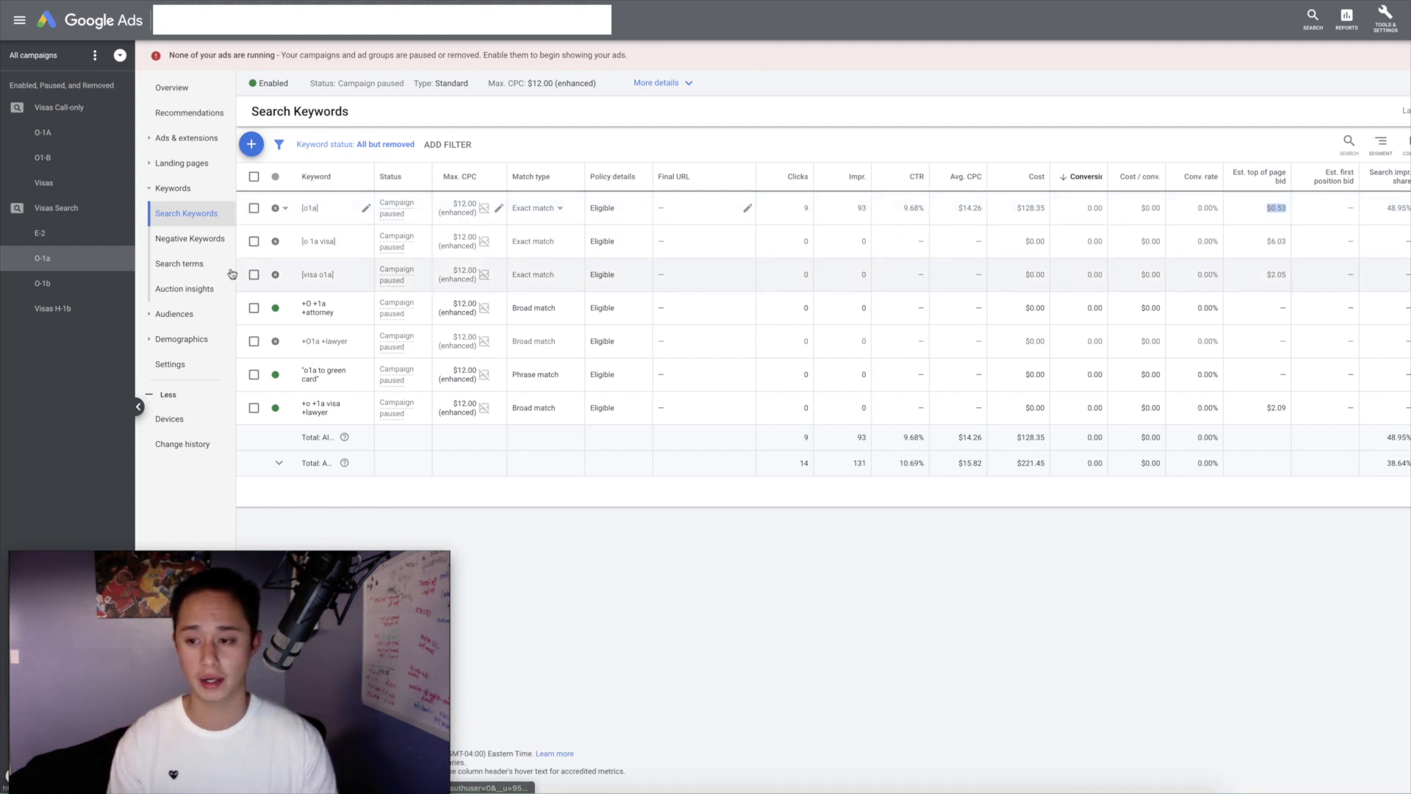
Step: Open the O-1a ad group's search terms and set the date range to All time
left_click(190, 263)
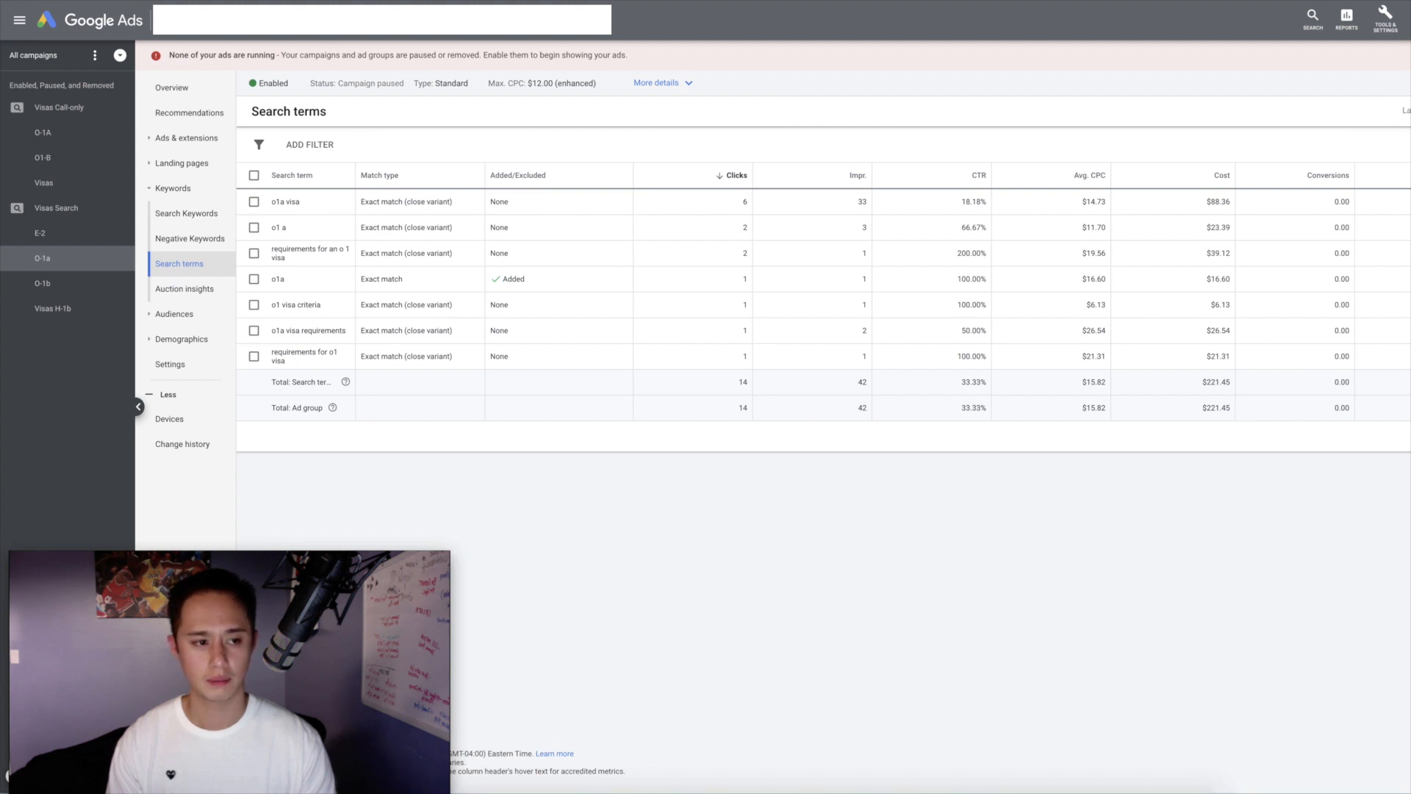
left_click(1405, 110)
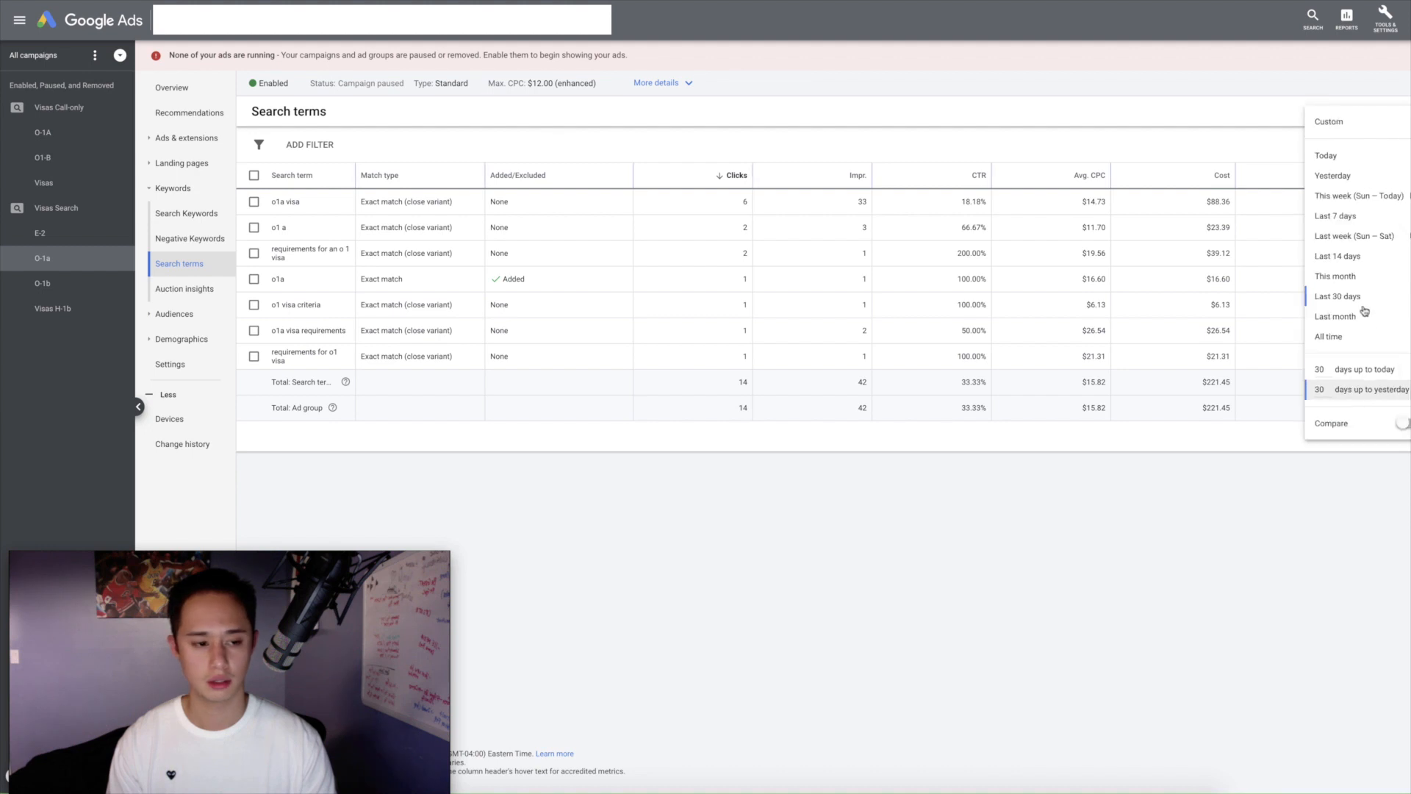
left_click(1329, 337)
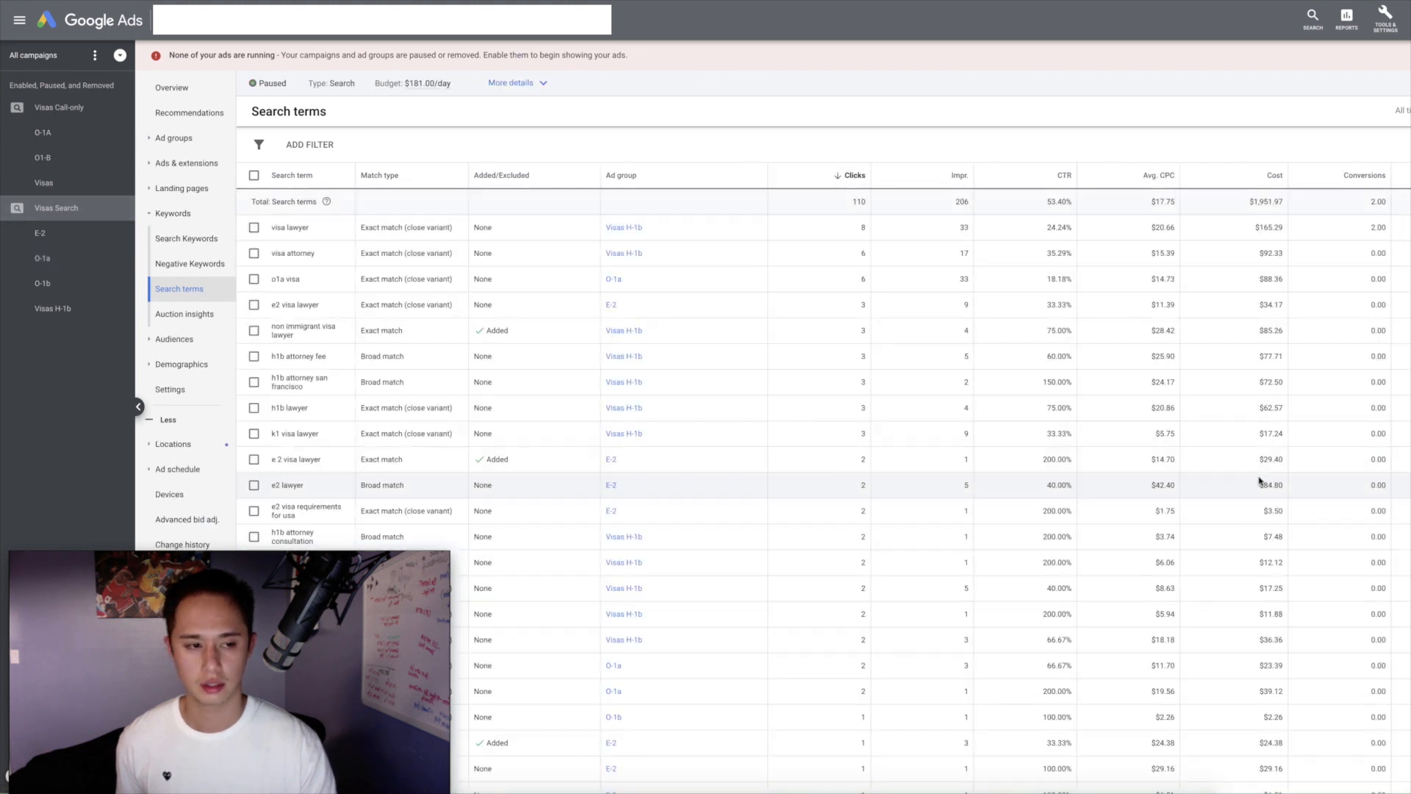
Step: Review the search terms of the Visas Search campaign and its E-2 ad group, then open the E-2 search keywords
scroll(1256, 200, "down", 1)
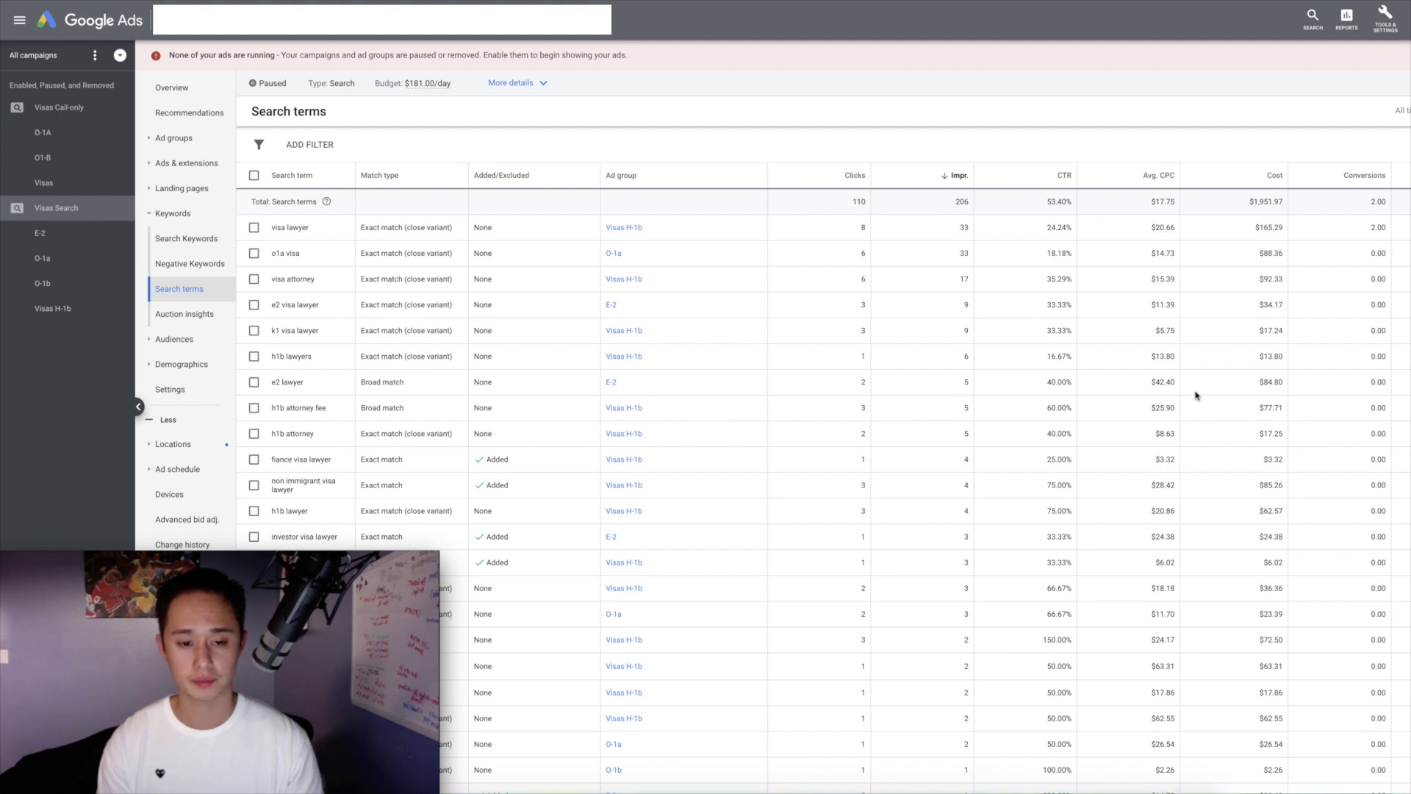
left_click(74, 235)
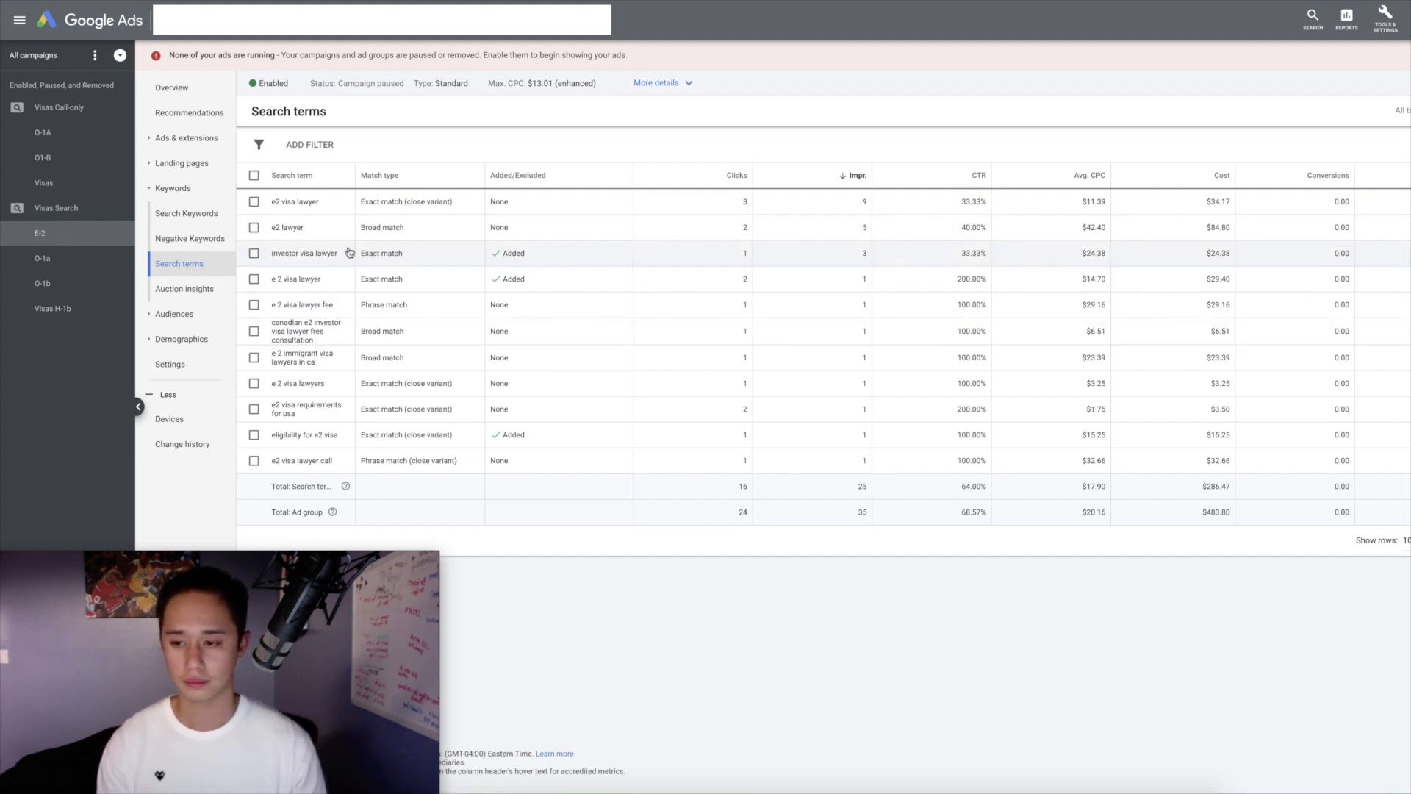
left_click(186, 213)
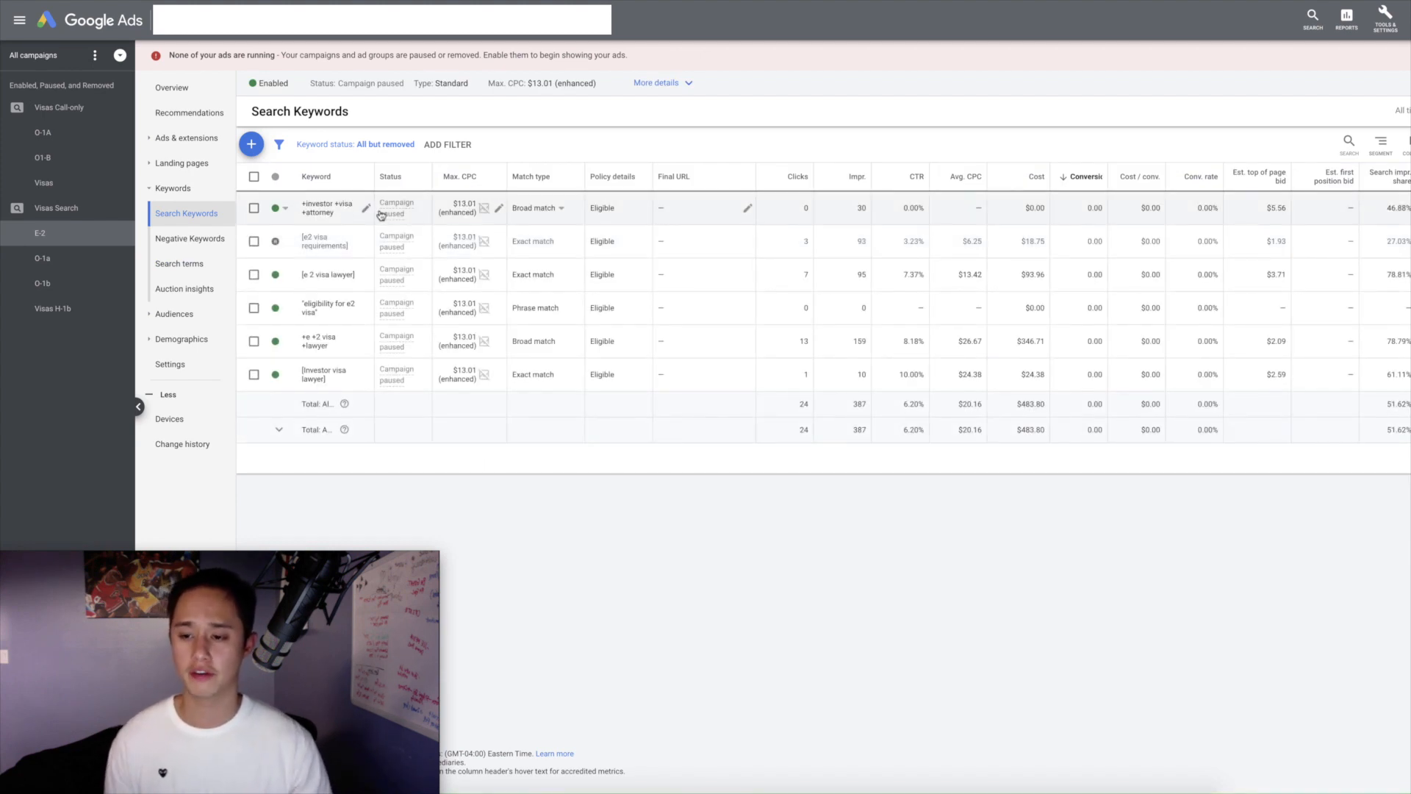
Step: Draft the example keywords "visa attorney" and +visa +attorney for the E-2 ad group, then discard them without saving
left_click(252, 146)
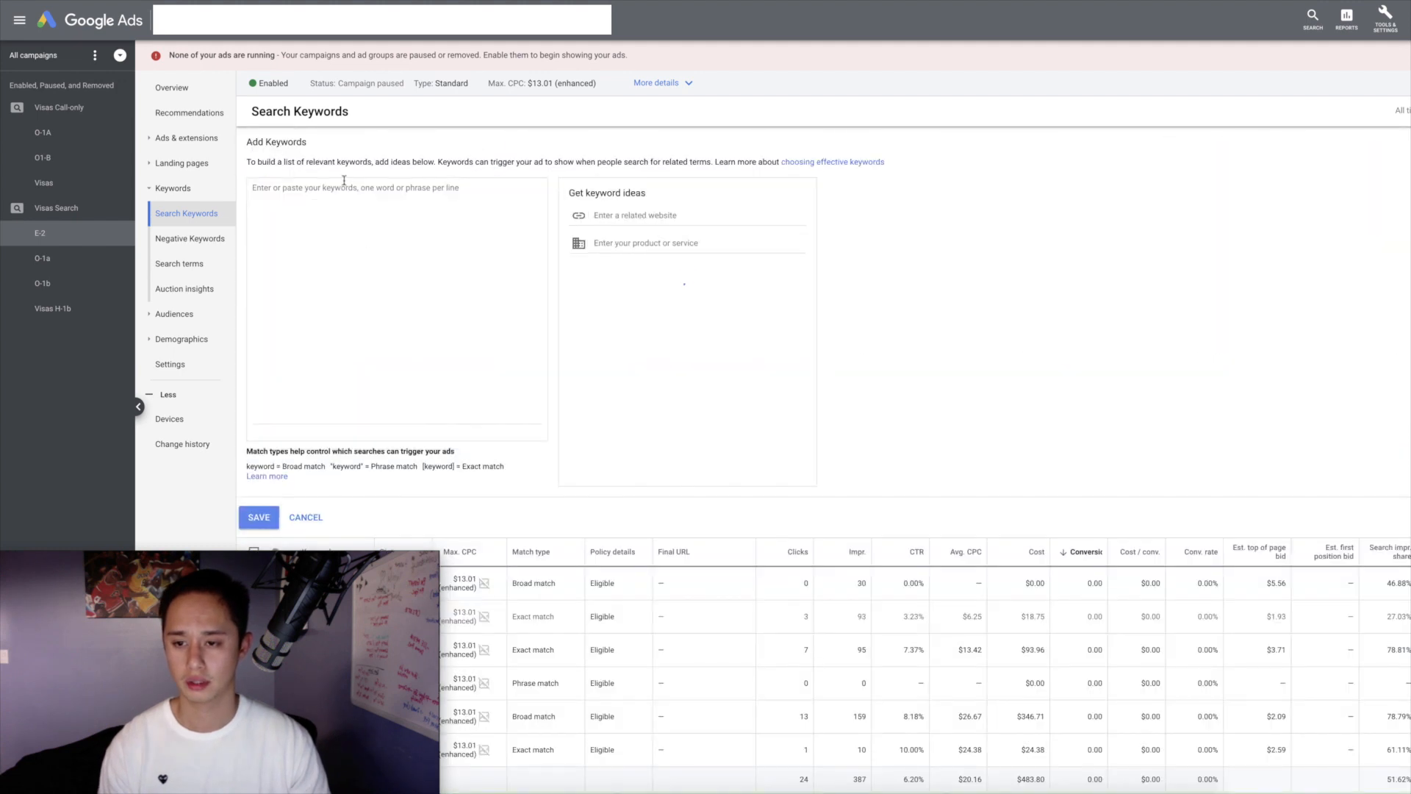
left_click(305, 518)
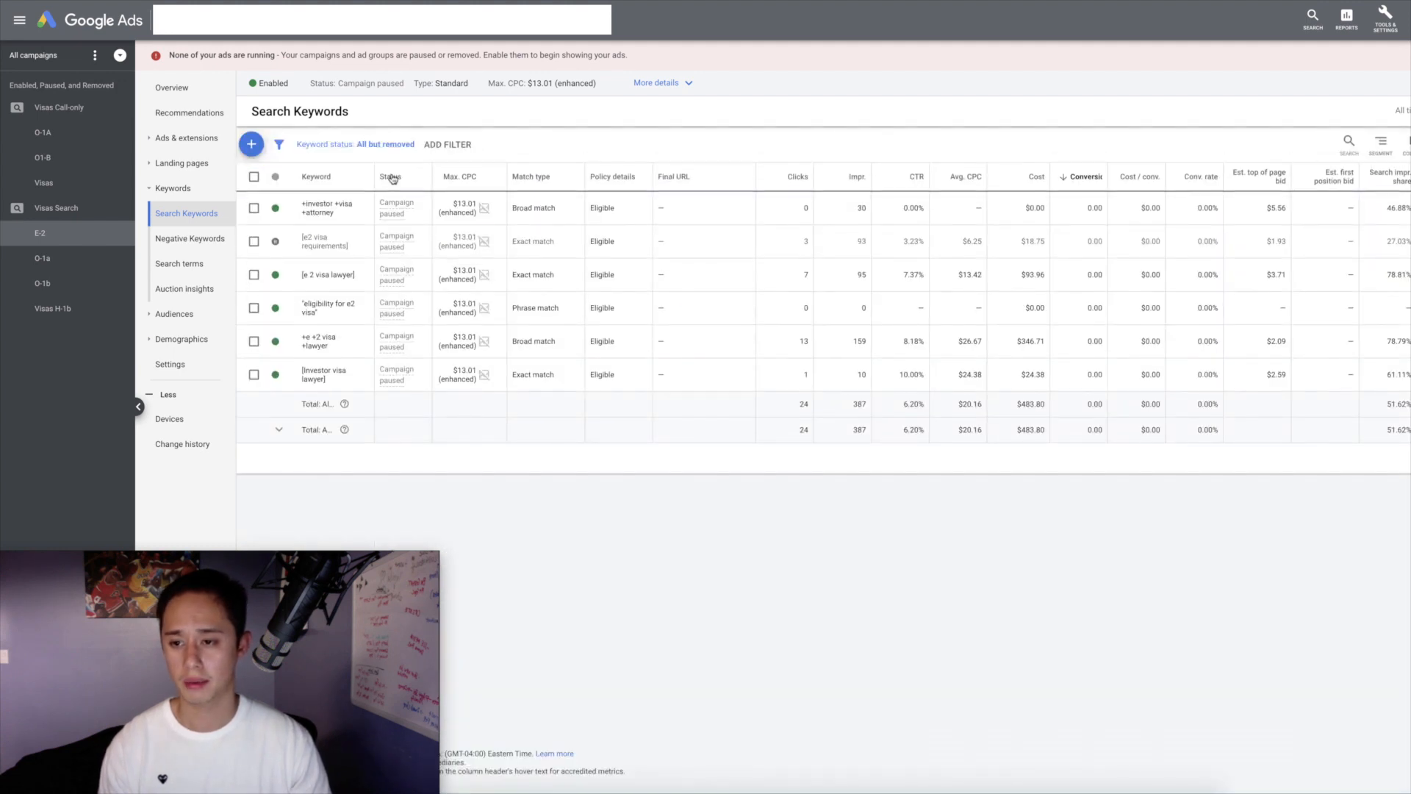
left_click(251, 144)
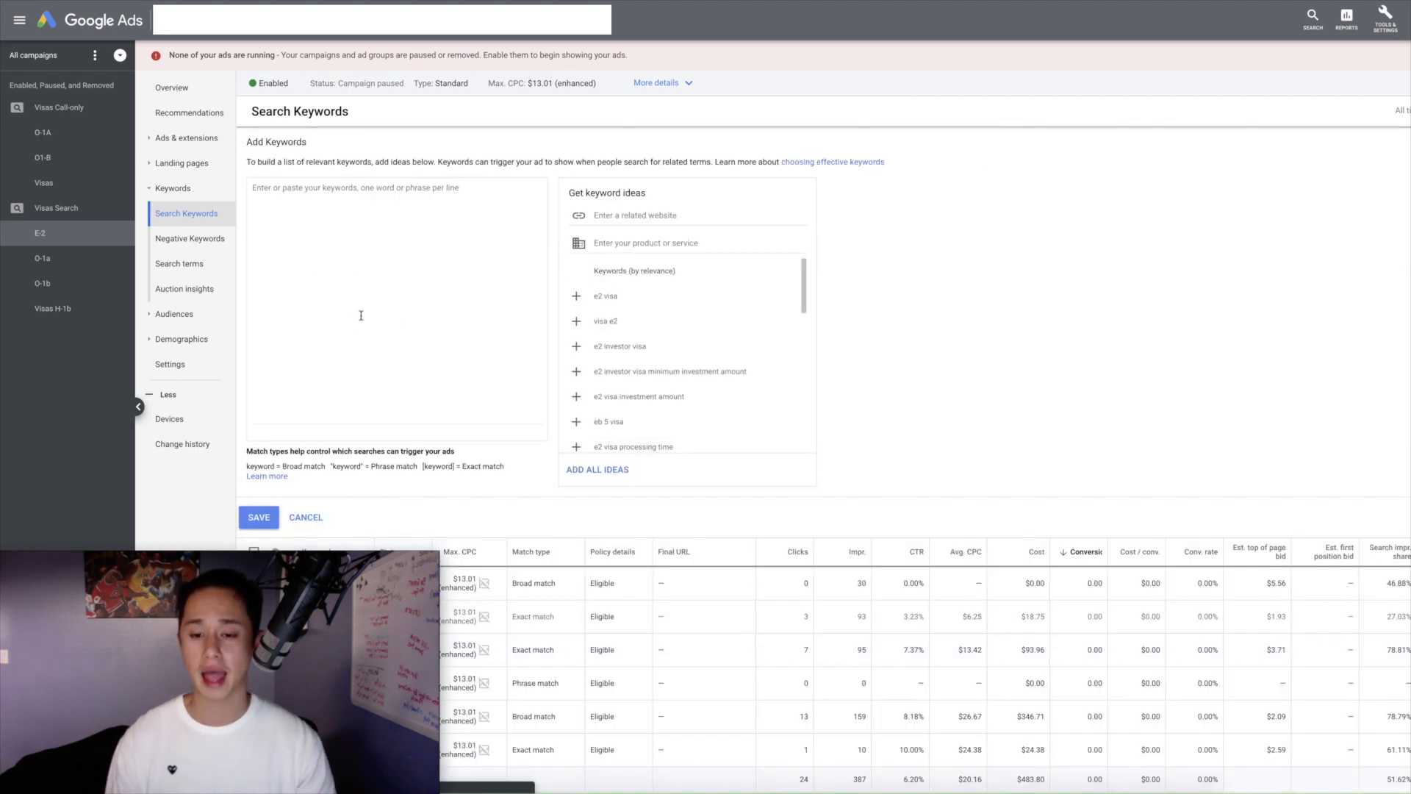
left_click(361, 315)
type("\"v")
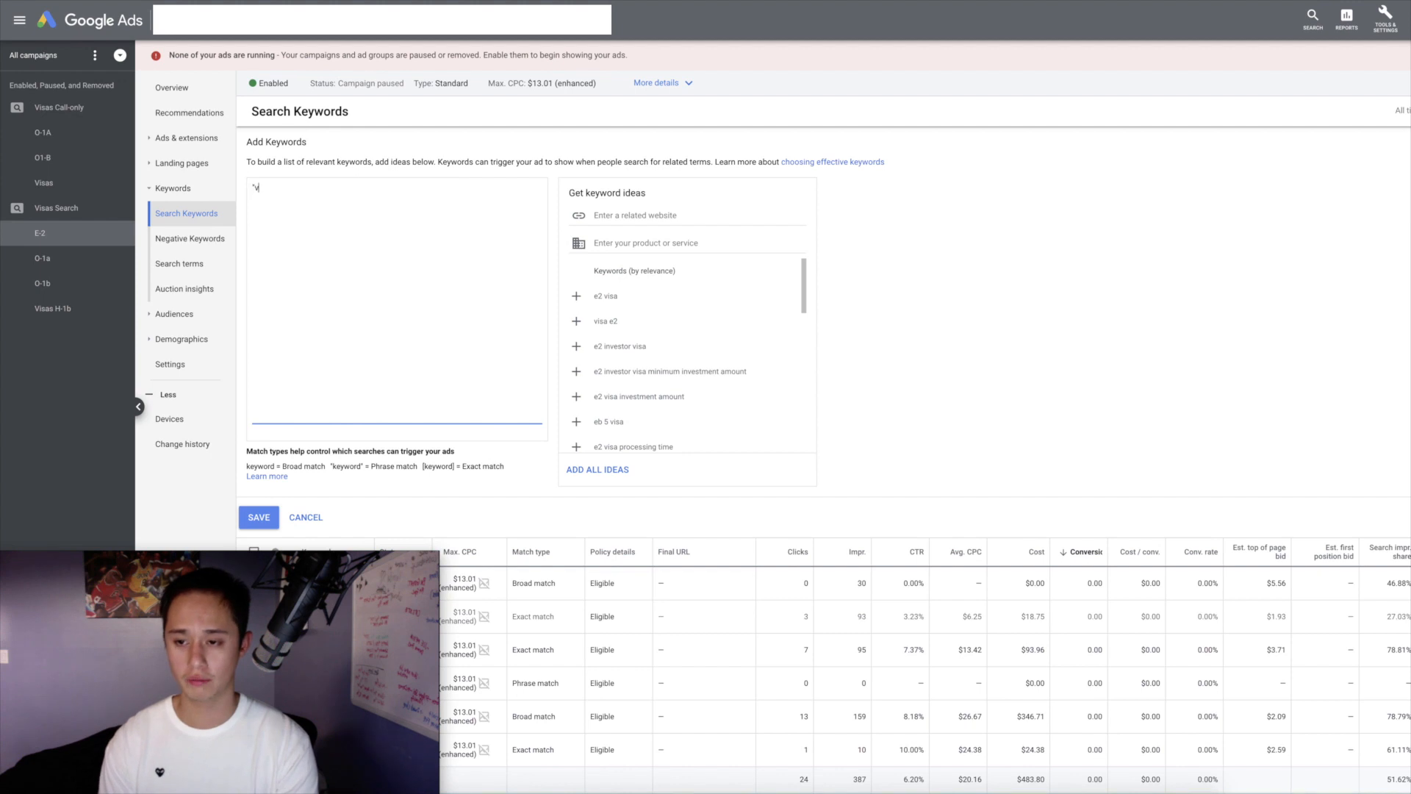
type("isa att")
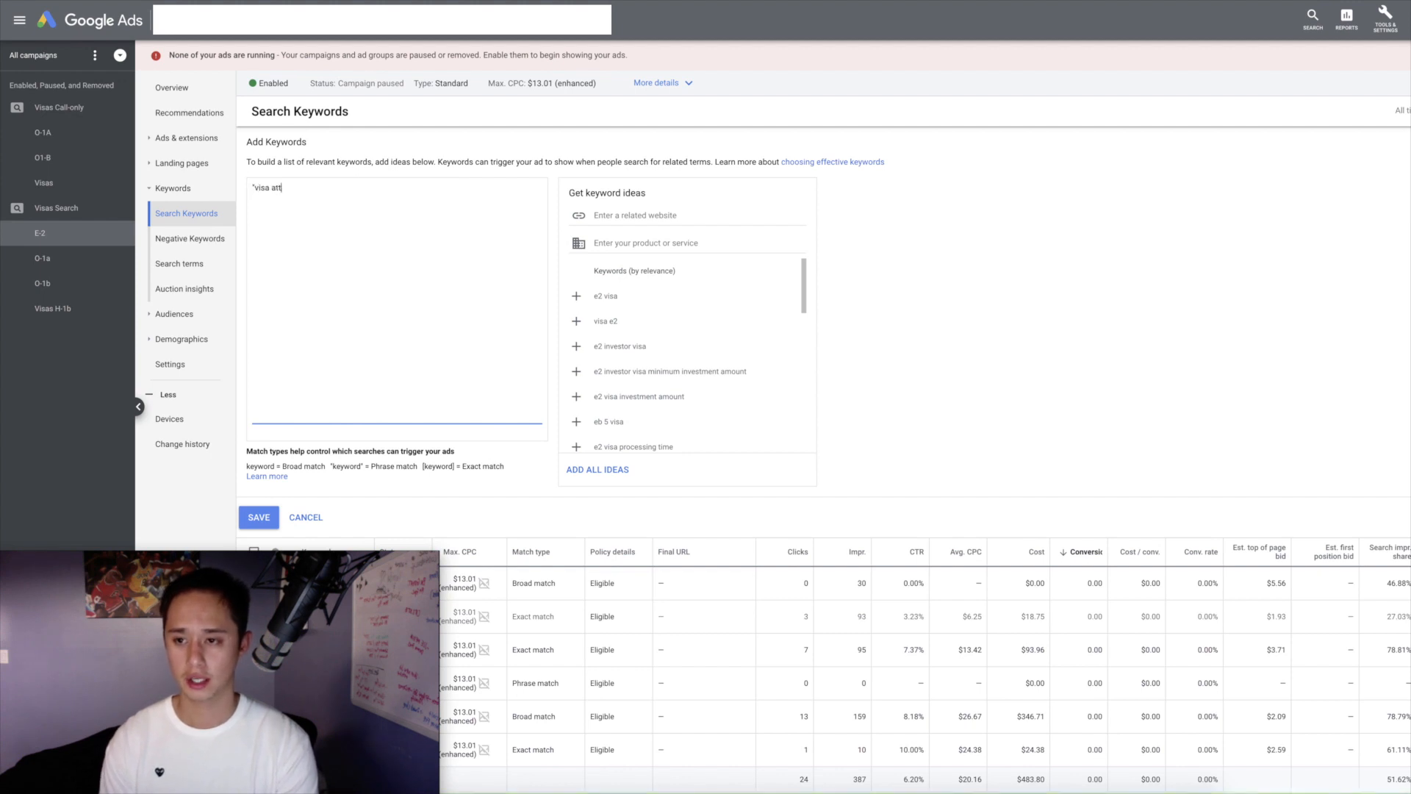
type("orney\"")
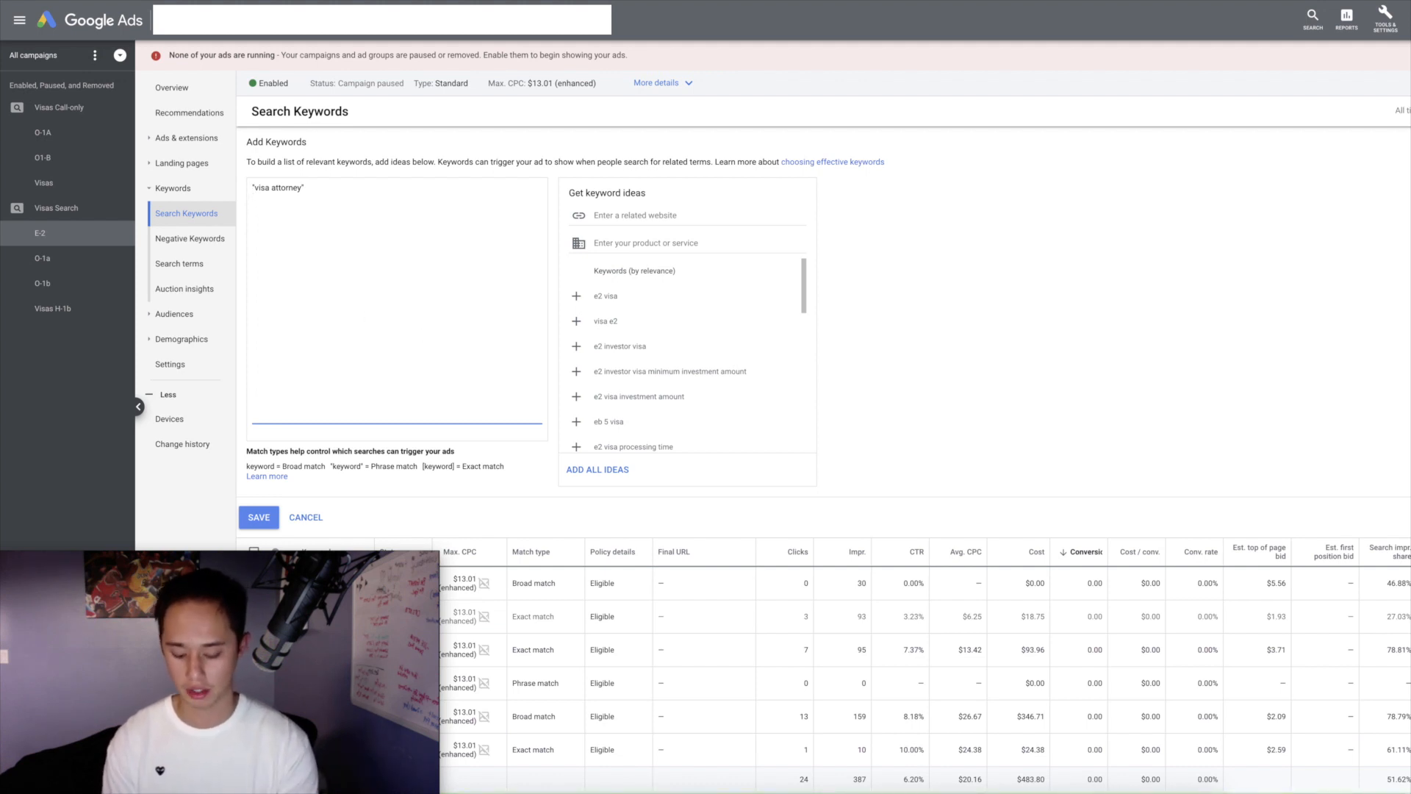
key("Return")
type("+visa +")
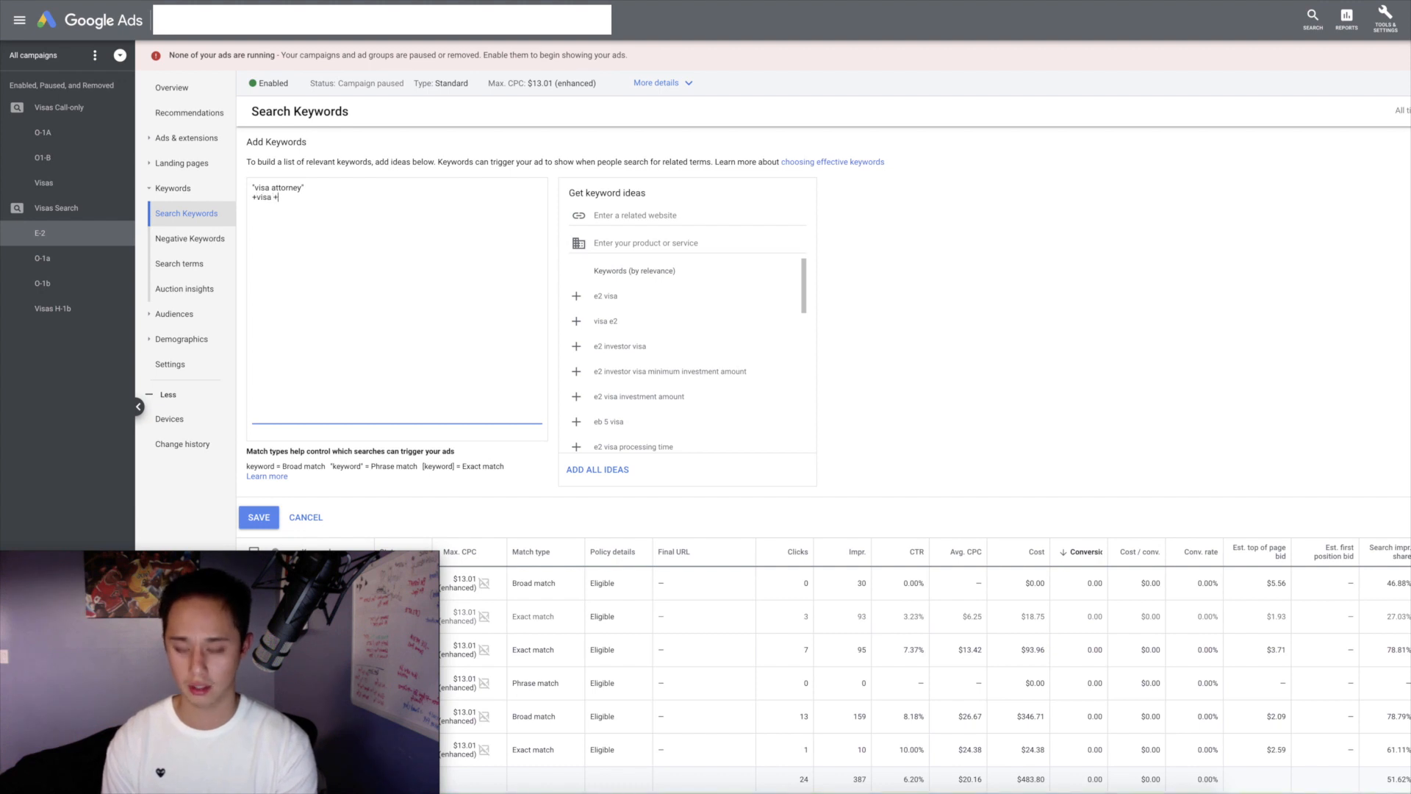
type("attor")
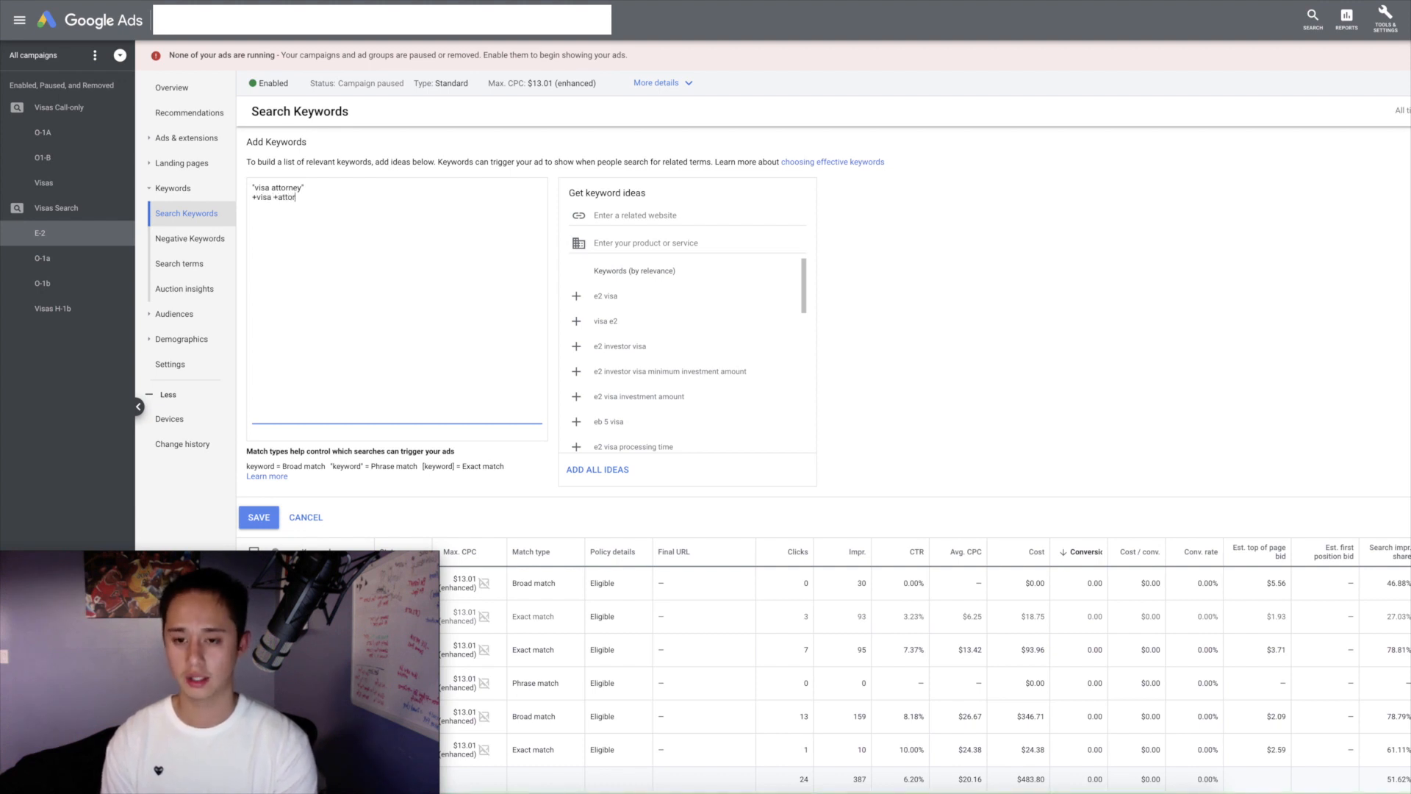
type("ney")
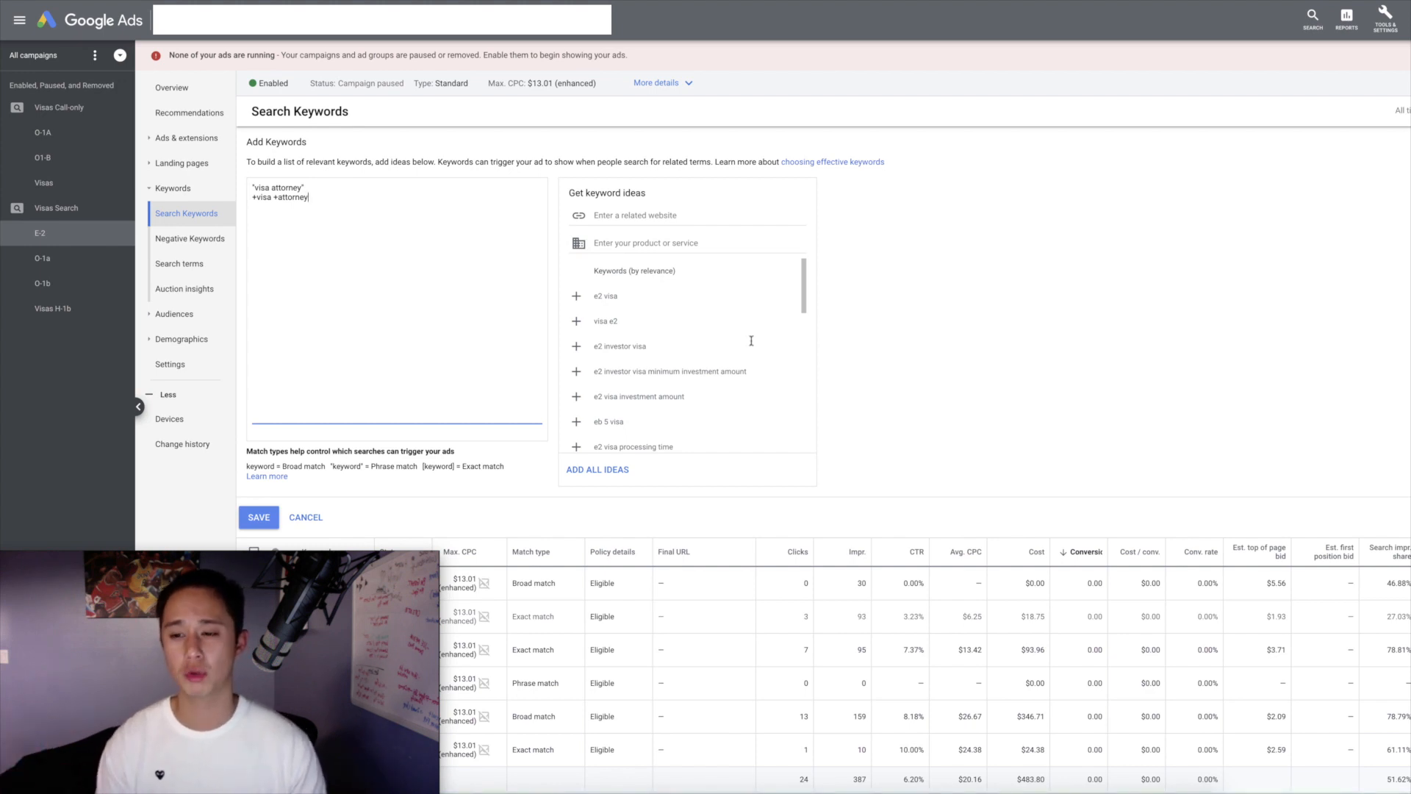
left_click_drag(326, 197, 249, 189)
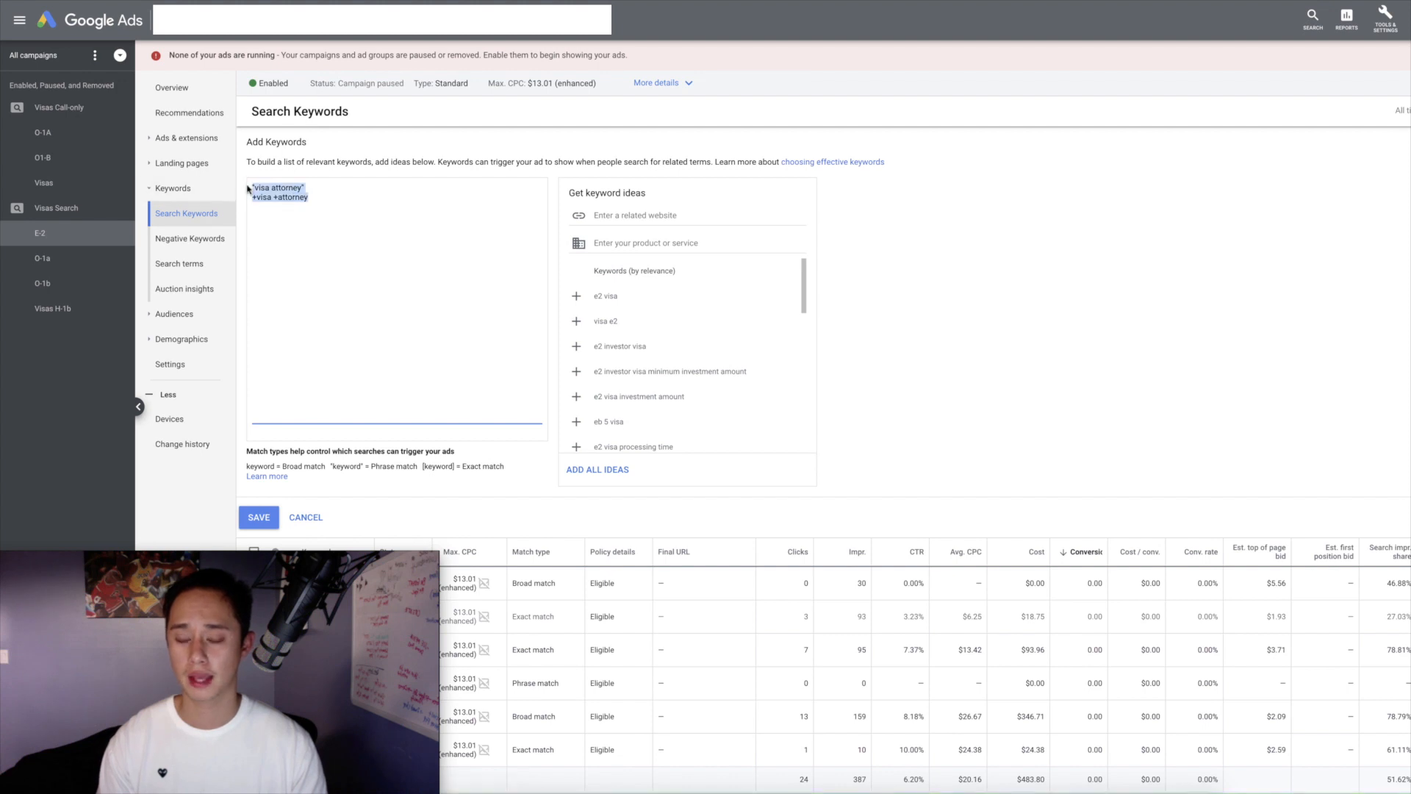
left_click(314, 518)
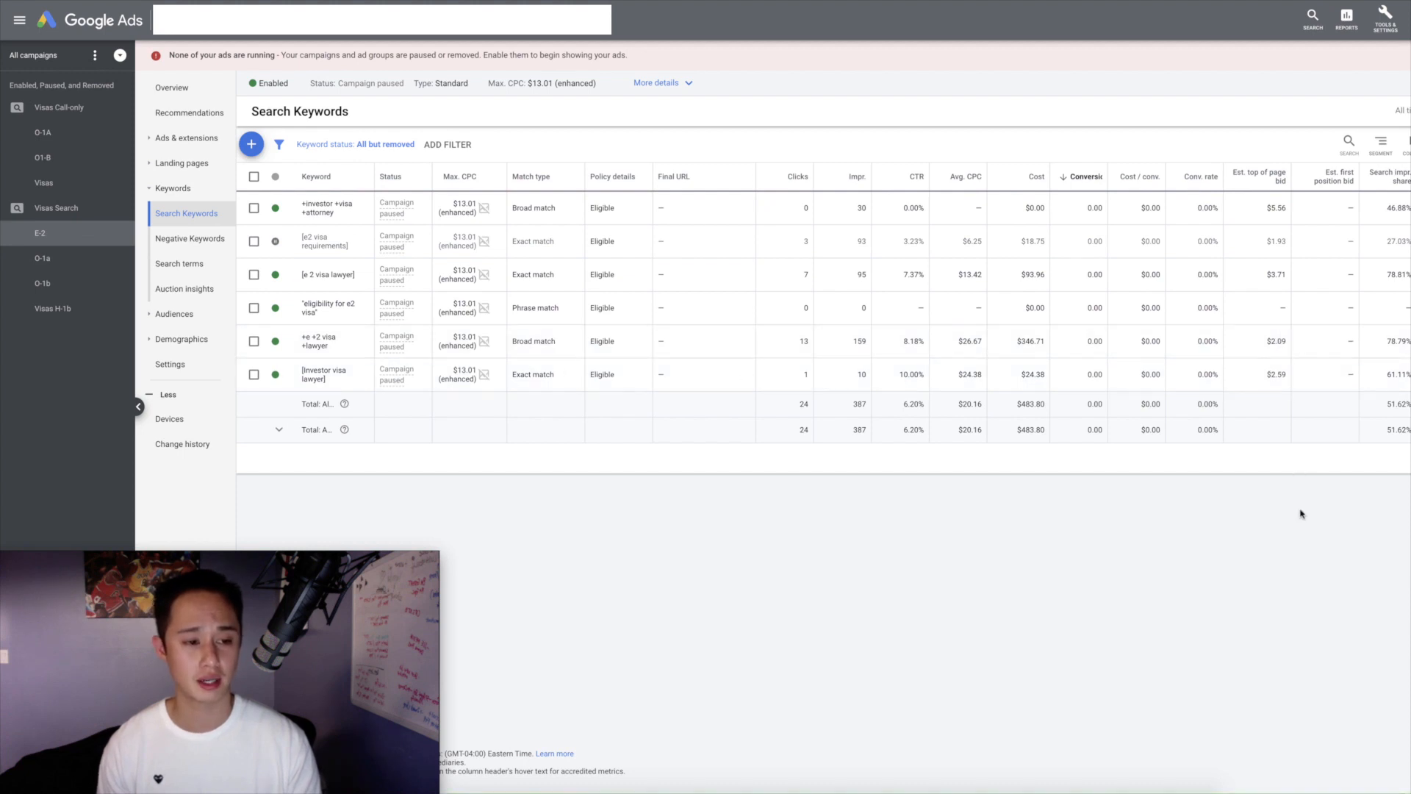
Step: View the O-1a ad group's search keywords and open Keyword Planner in a new browser tab
left_click(67, 260)
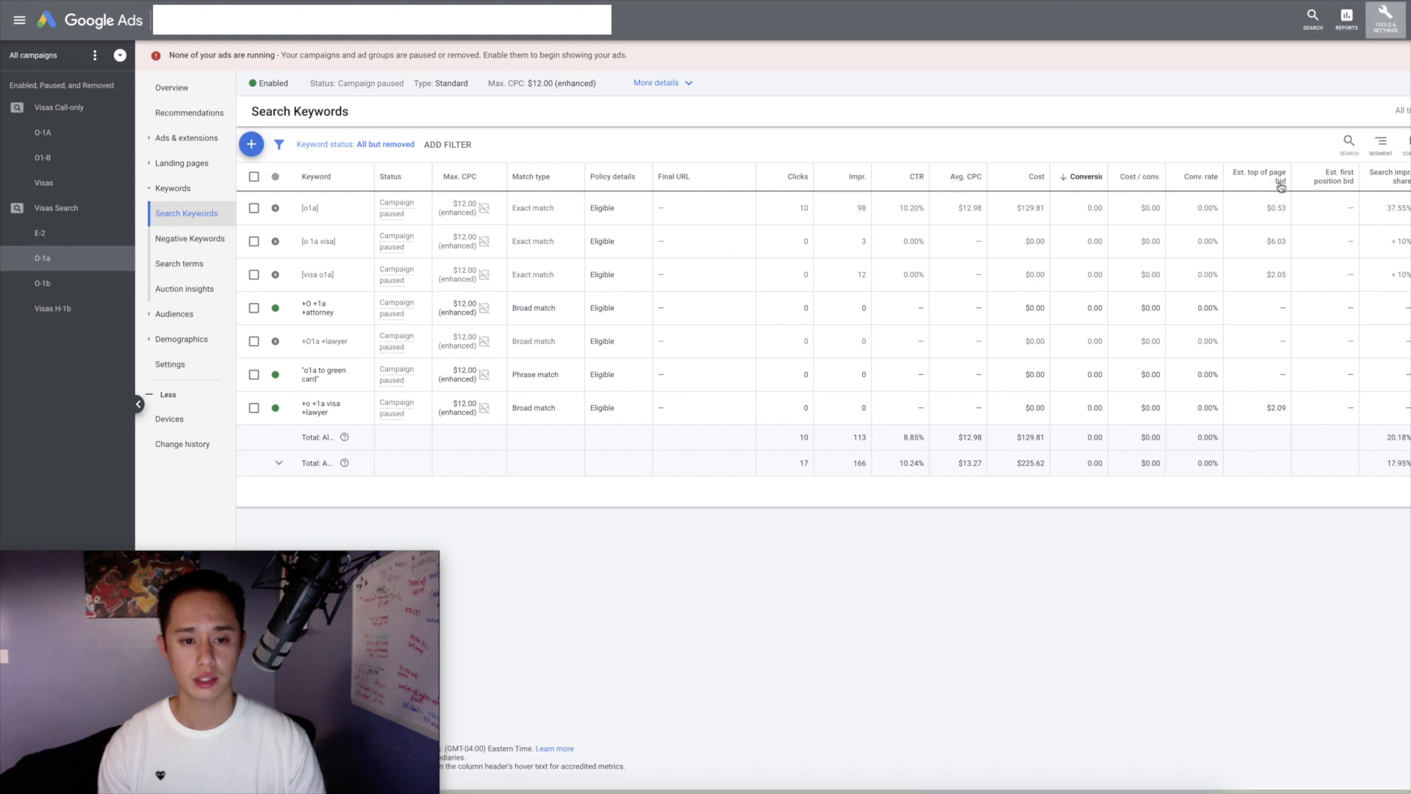
left_click(1385, 16)
right_click(914, 110)
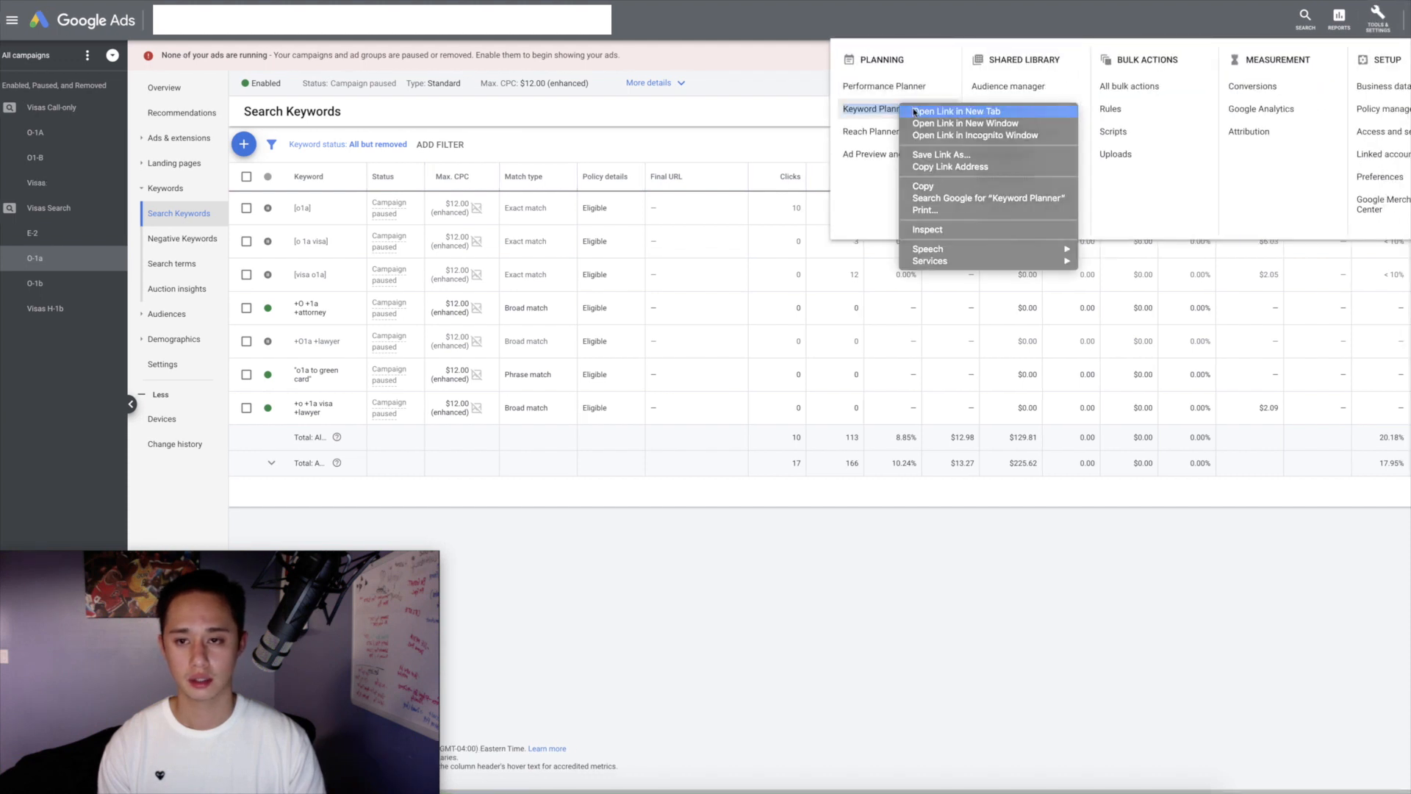
left_click(915, 111)
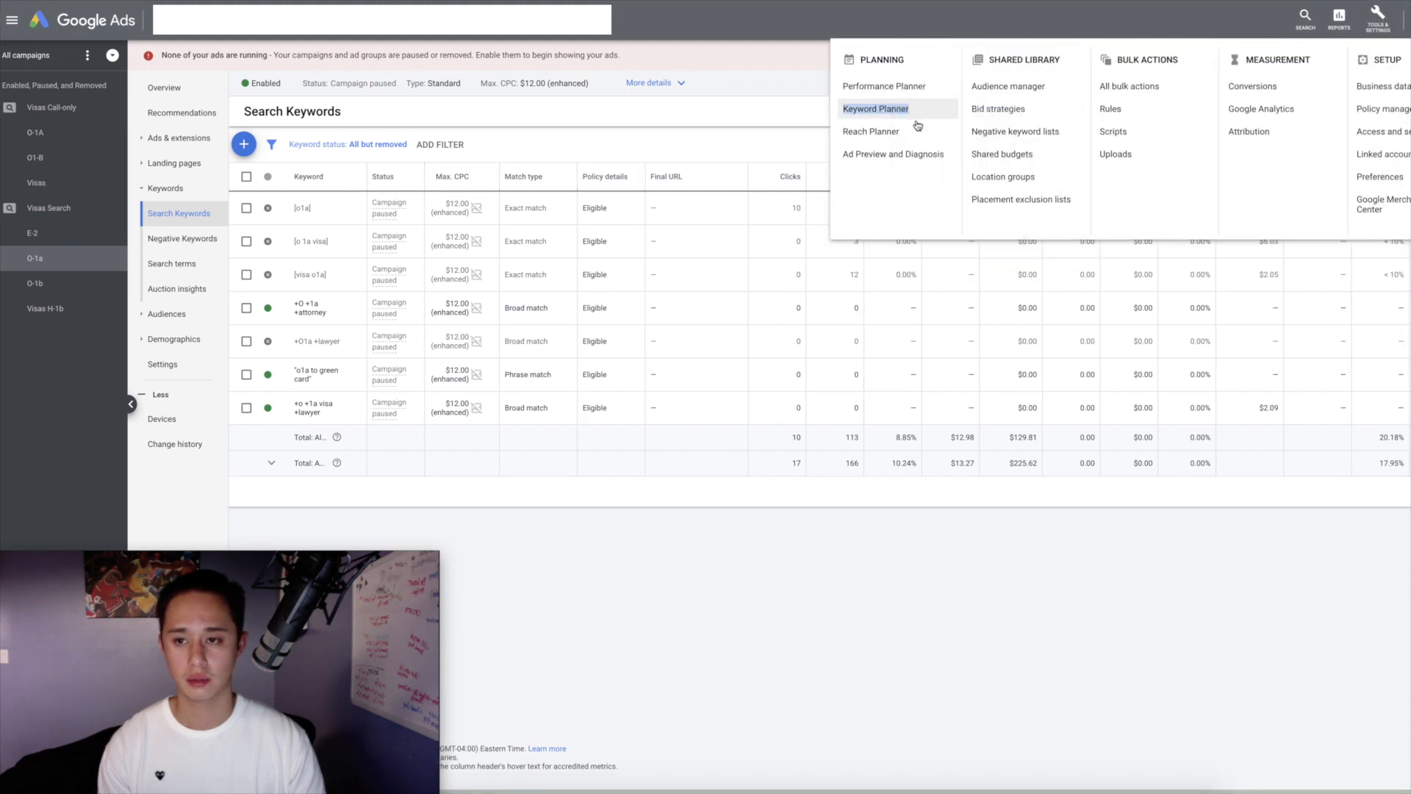
left_click(711, 34)
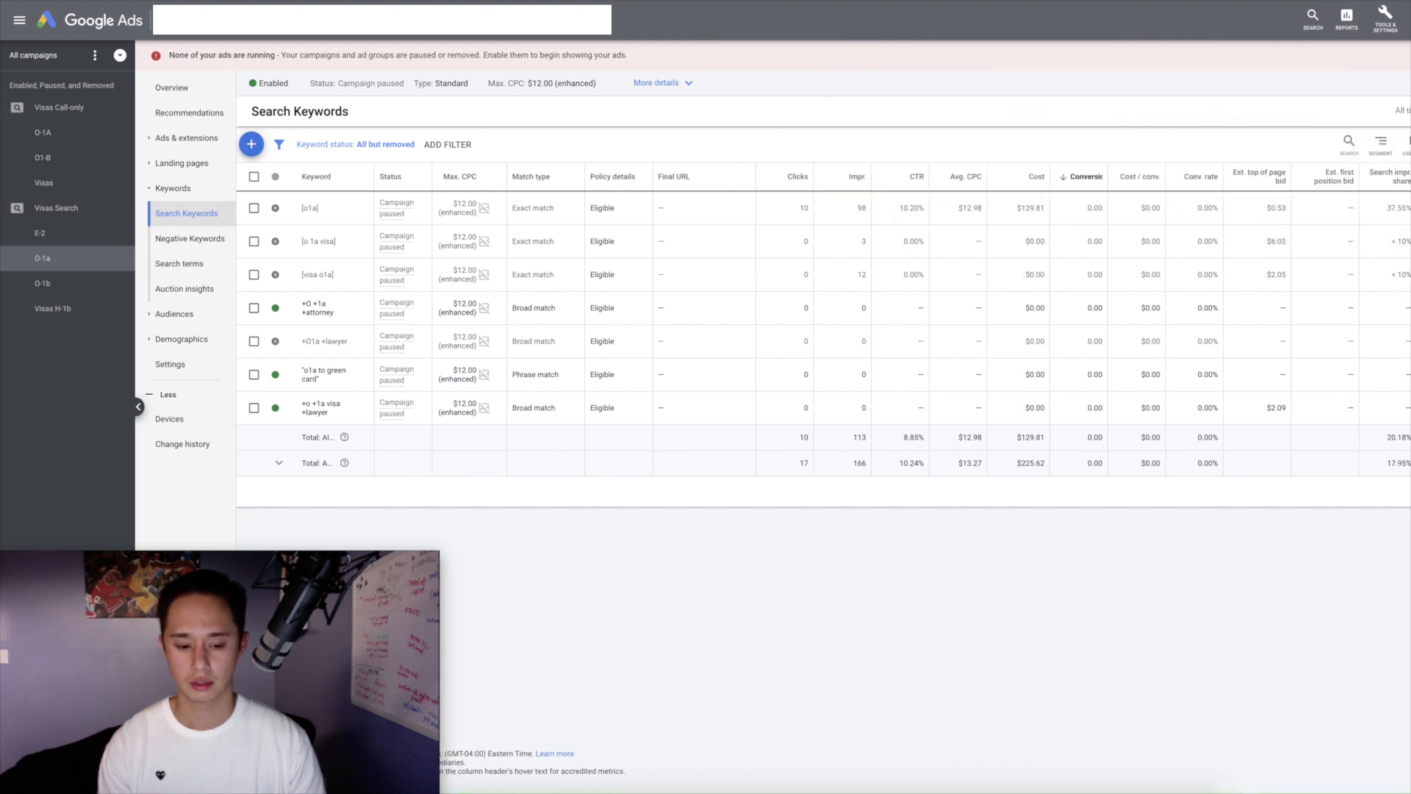
key("ctrl+Tab")
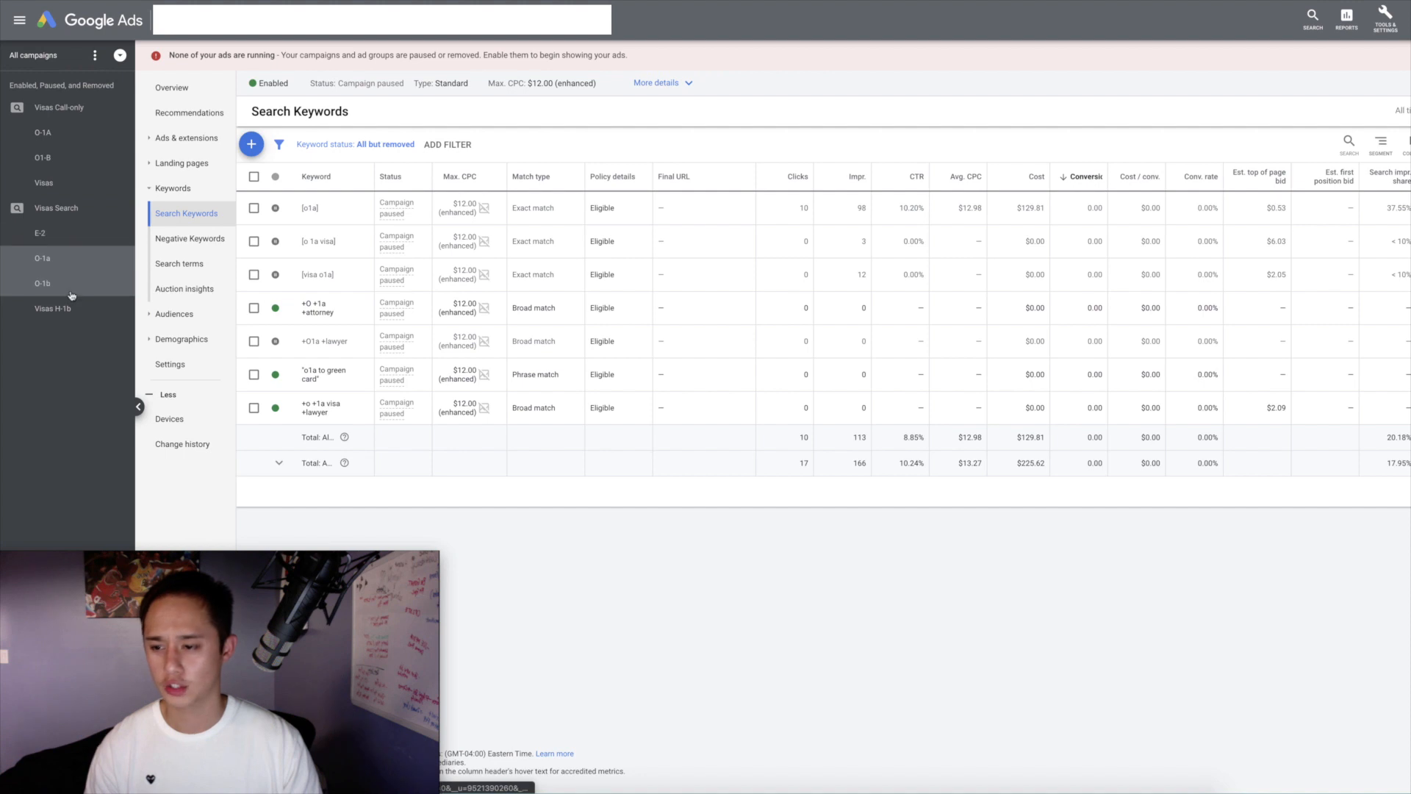
Step: Examine the search keywords of the O-1b and Visas H-1b ad groups, comparing match types, bids, costs and conversions
left_click(71, 295)
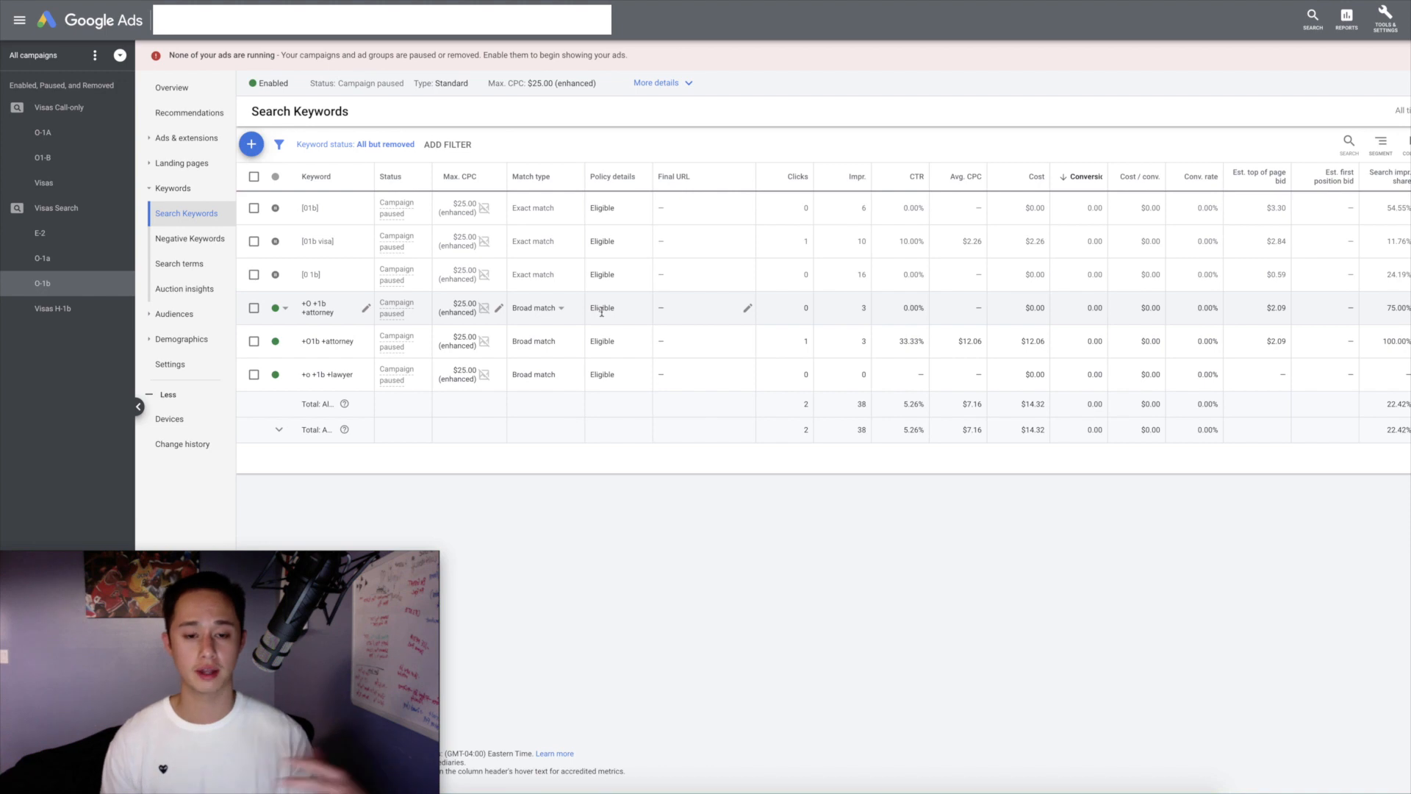
left_click(70, 312)
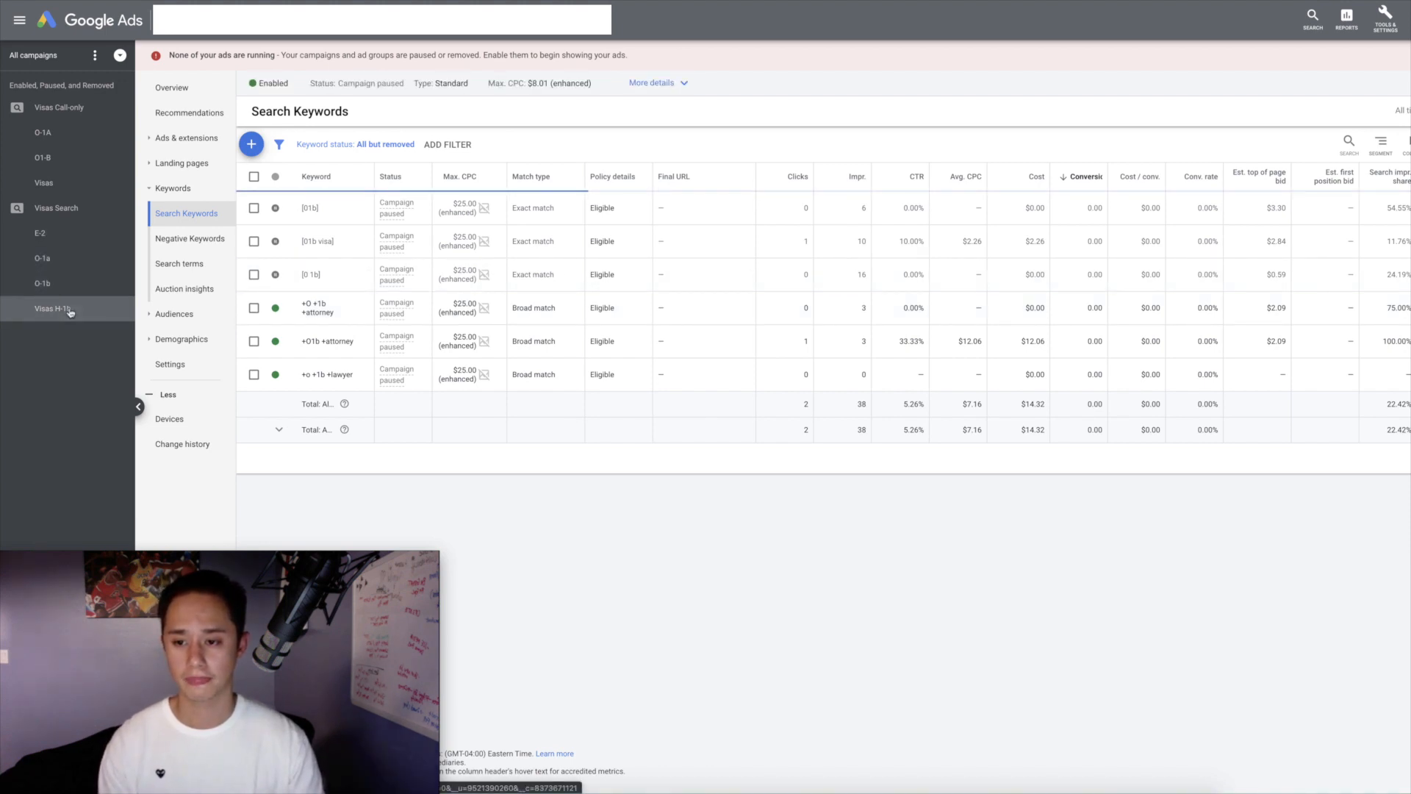
scroll(533, 289, "down", 1)
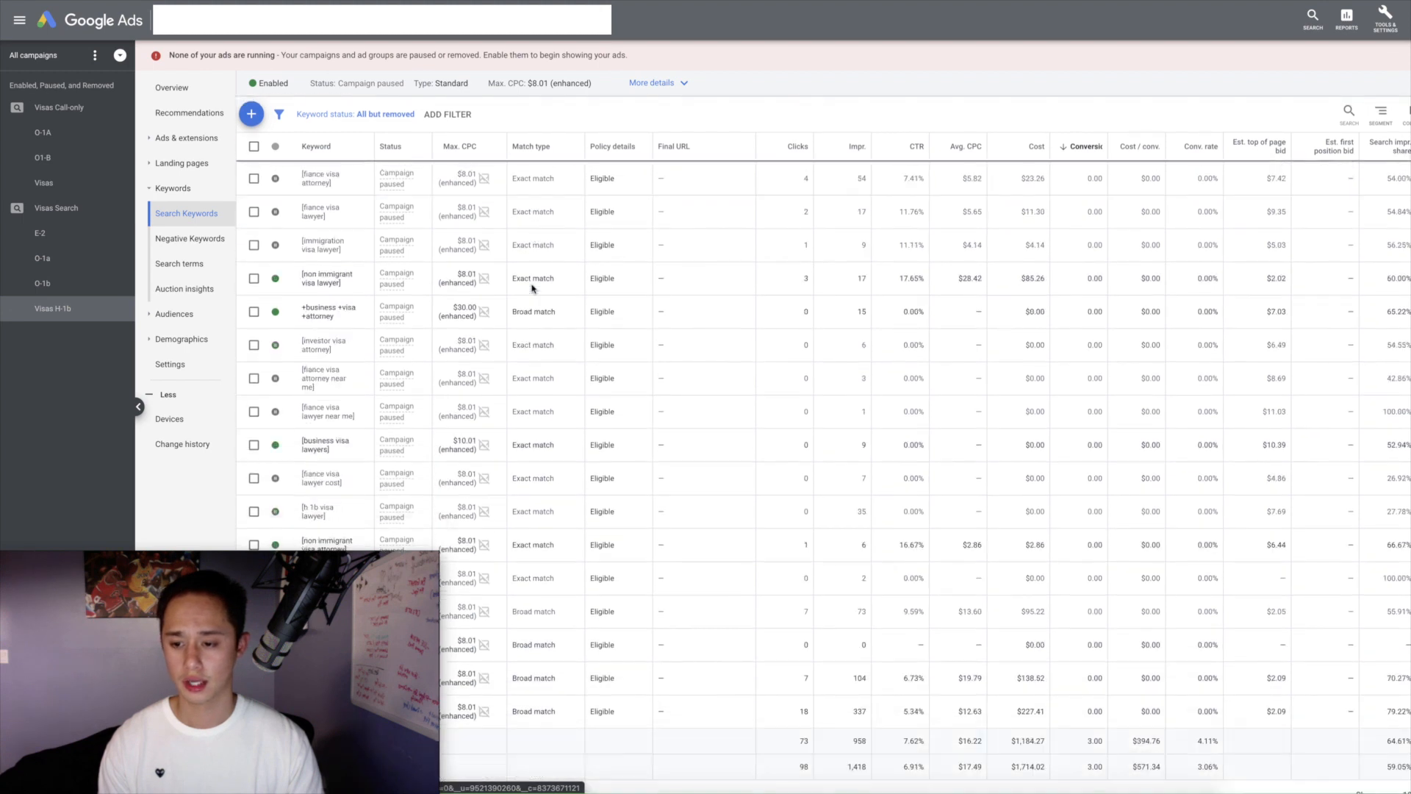
scroll(533, 288, "down", 2)
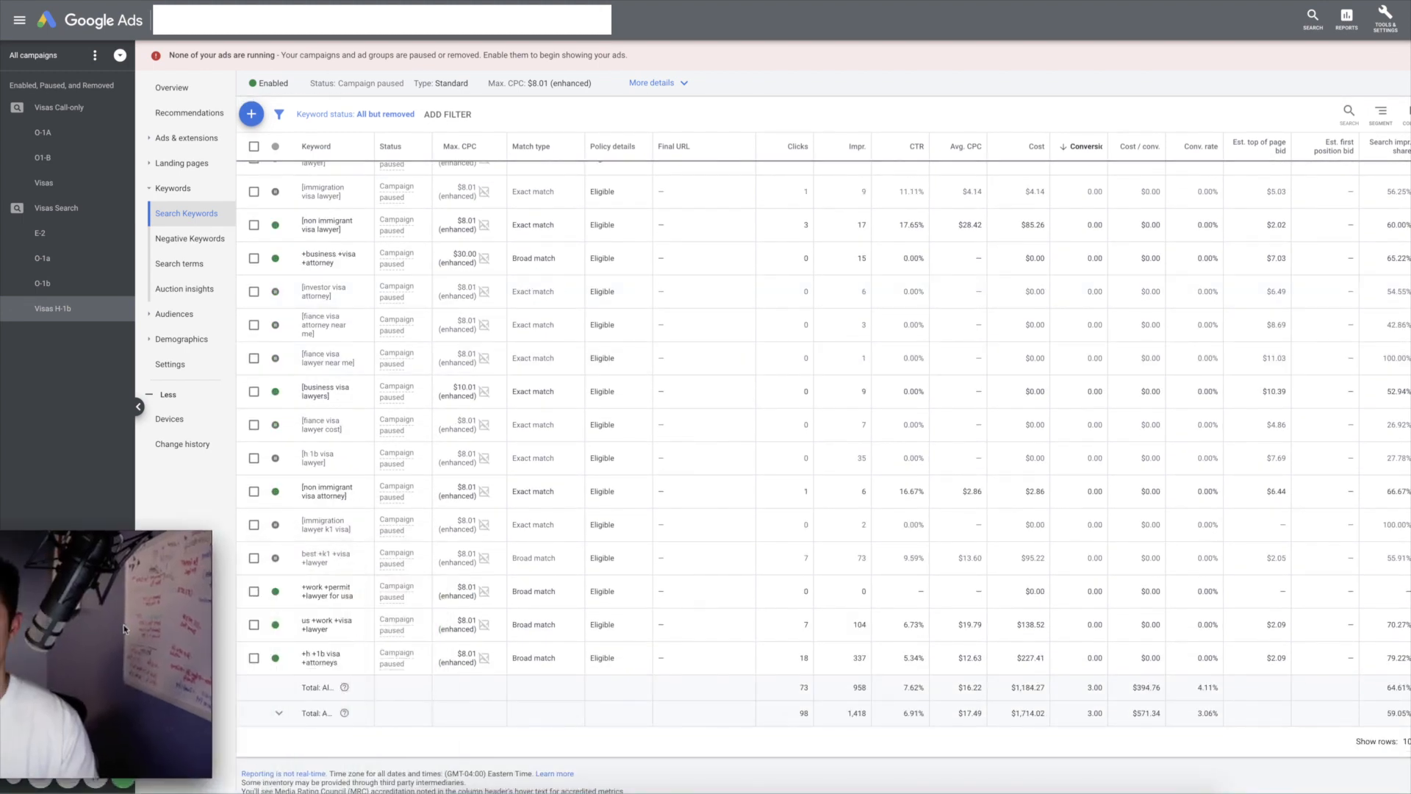
scroll(604, 574, "up", 5)
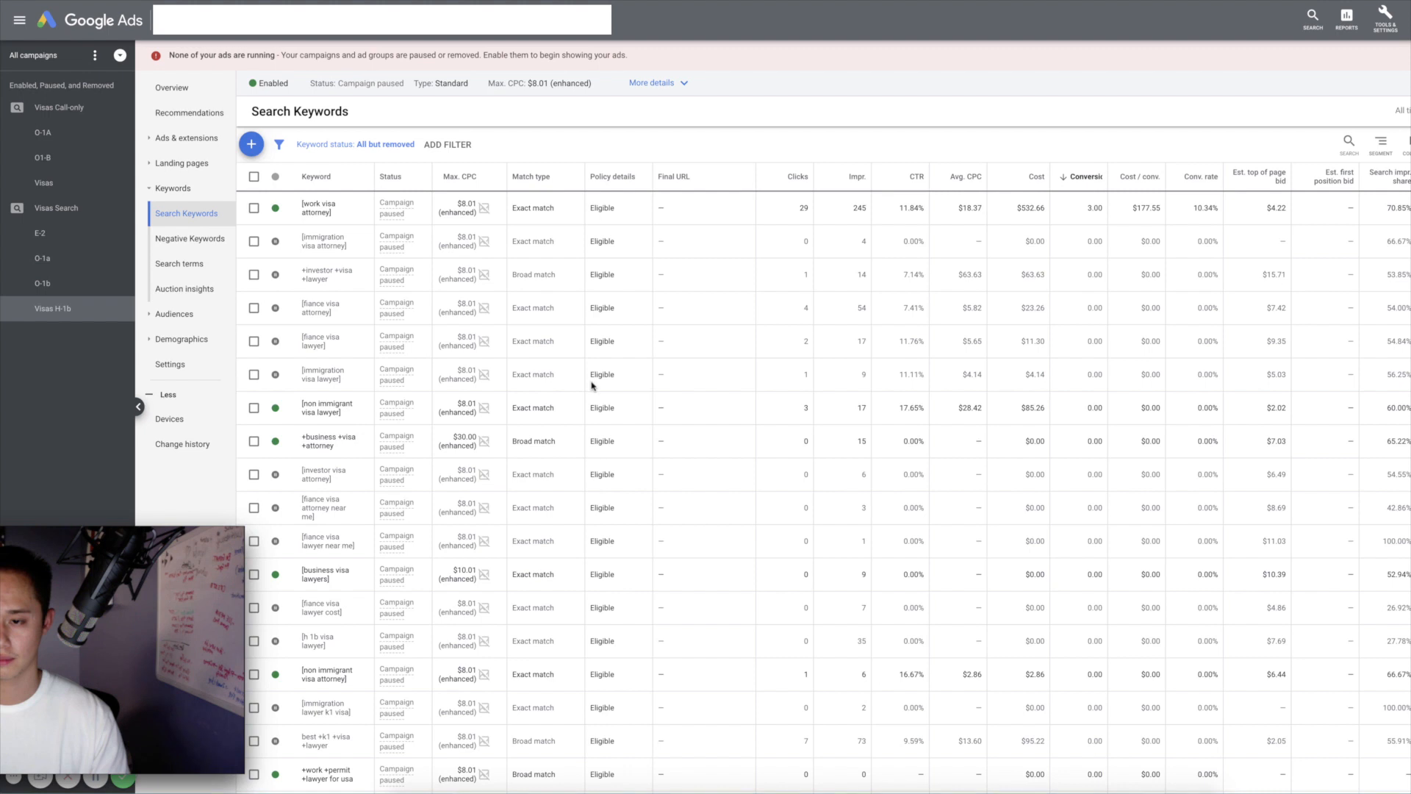
Step: Review the full Visas H-1b keyword list, checking whether its work, fiance, business and K1 visa keywords fit the ad group's theme
scroll(592, 385, "down", 2)
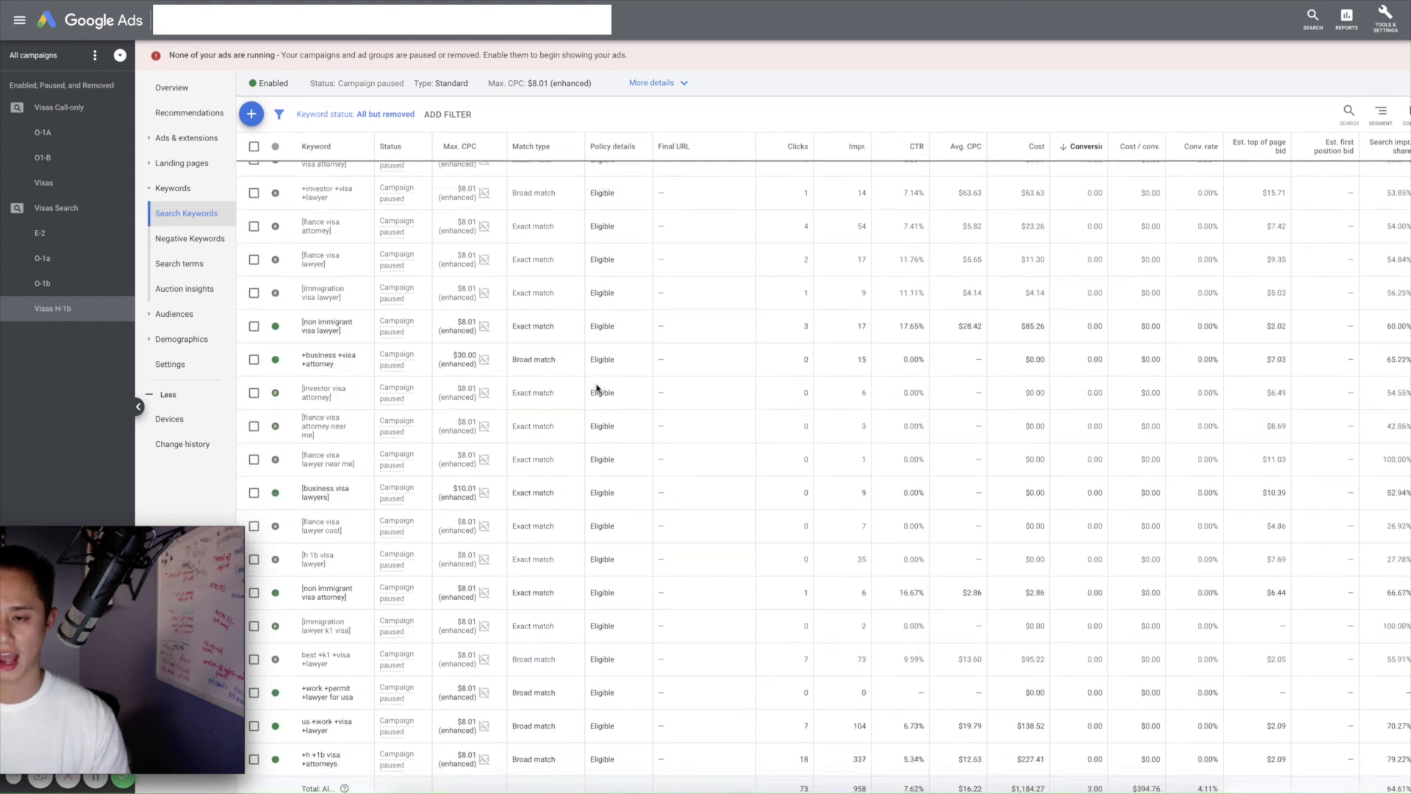
scroll(621, 309, "up", 1)
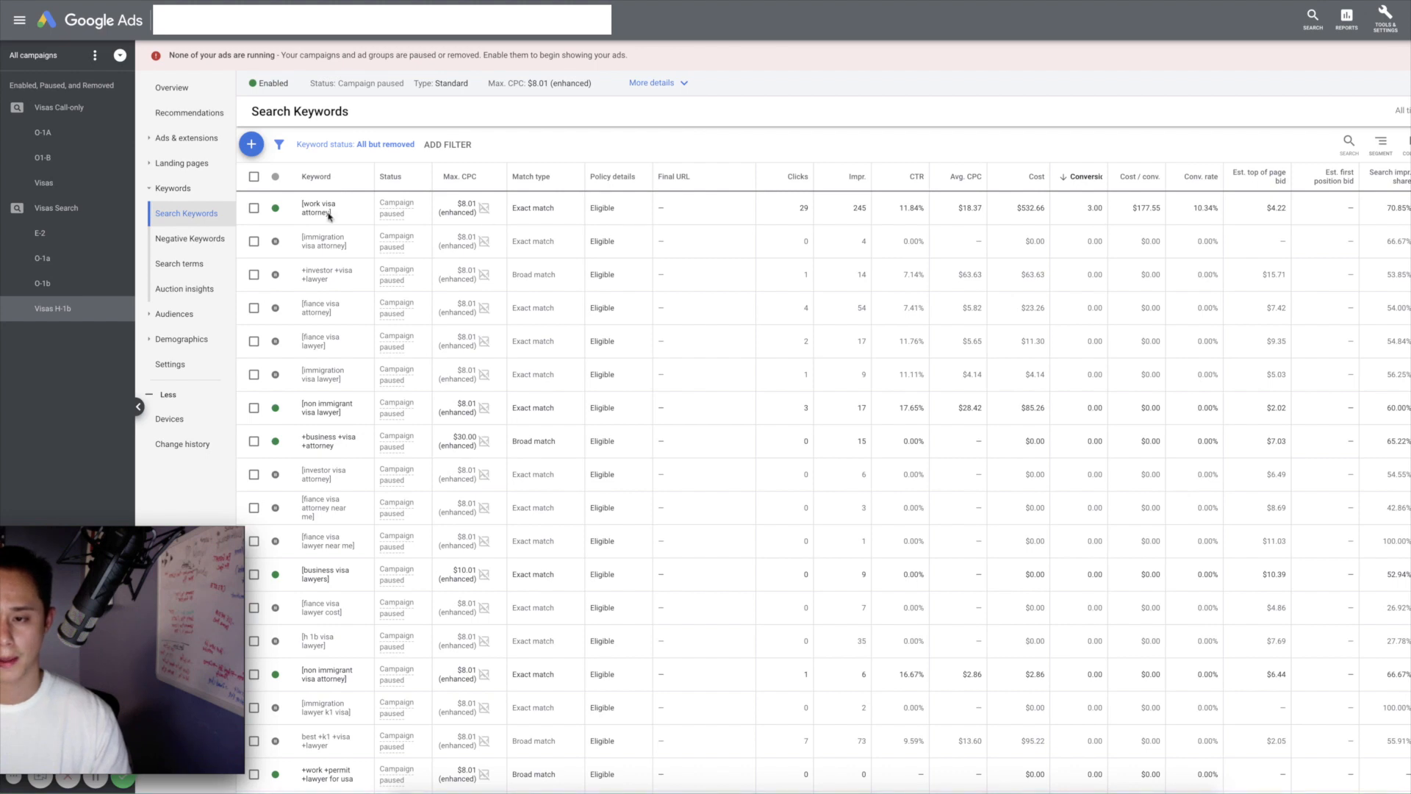
scroll(439, 225, "down", 1)
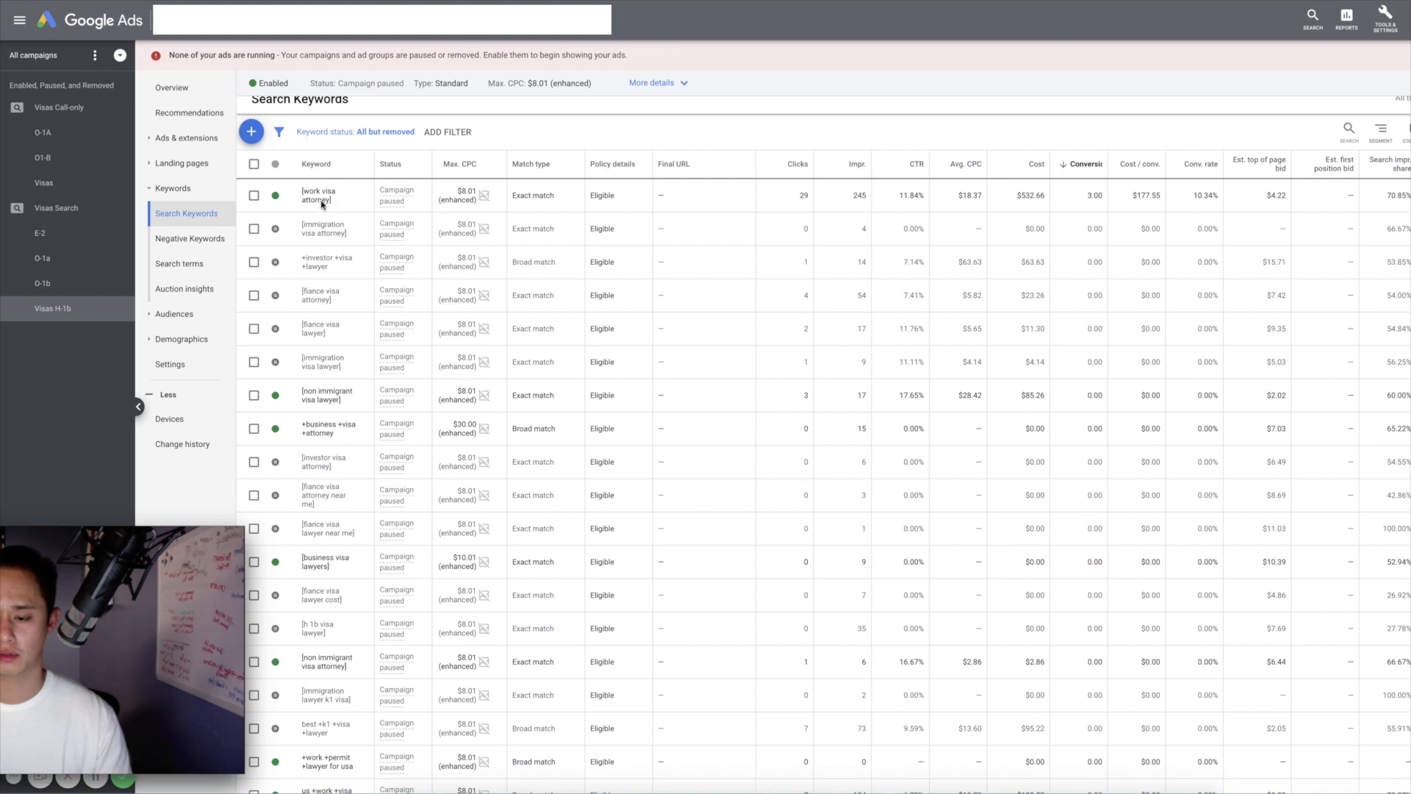
scroll(381, 279, "down", 3)
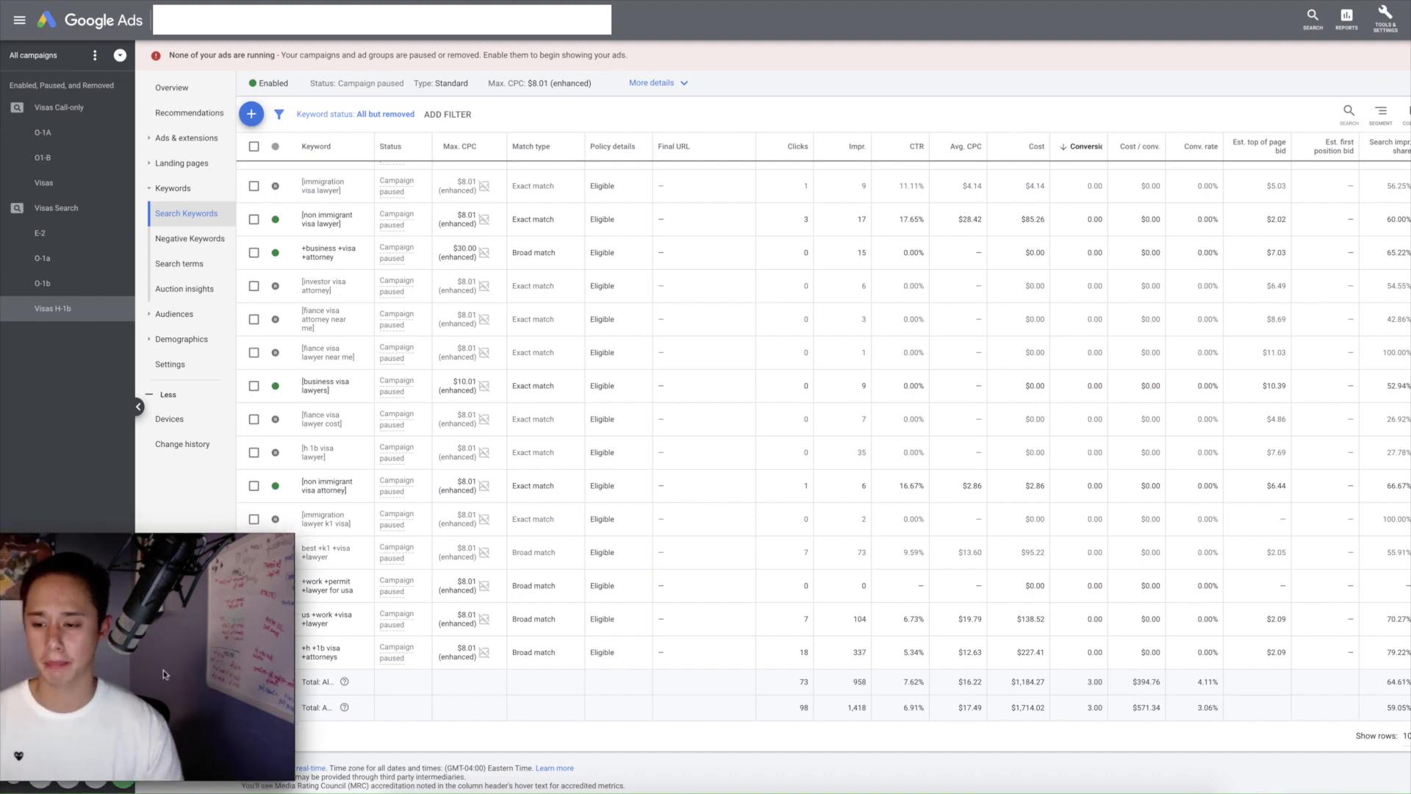
scroll(470, 548, "up", 3)
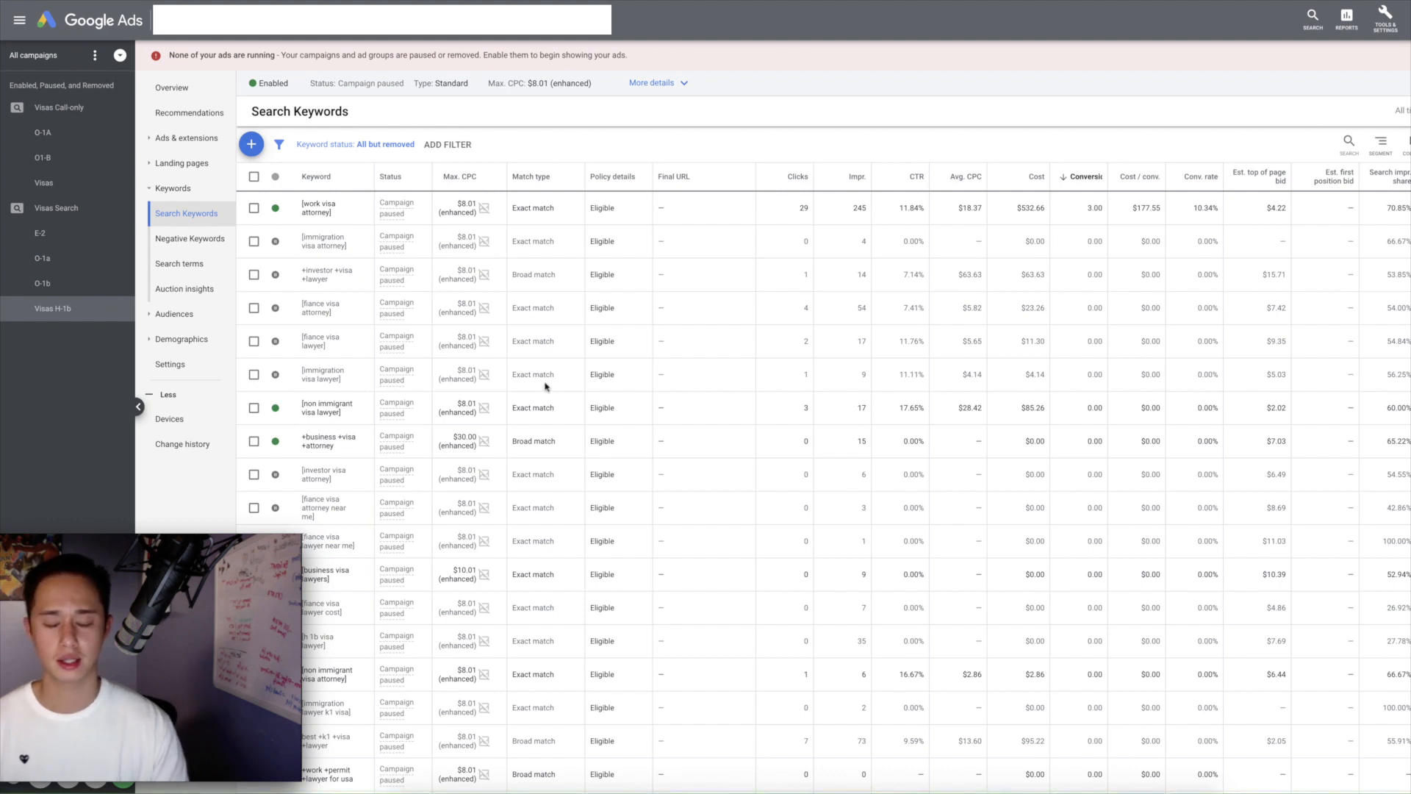
scroll(569, 386, "down", 3)
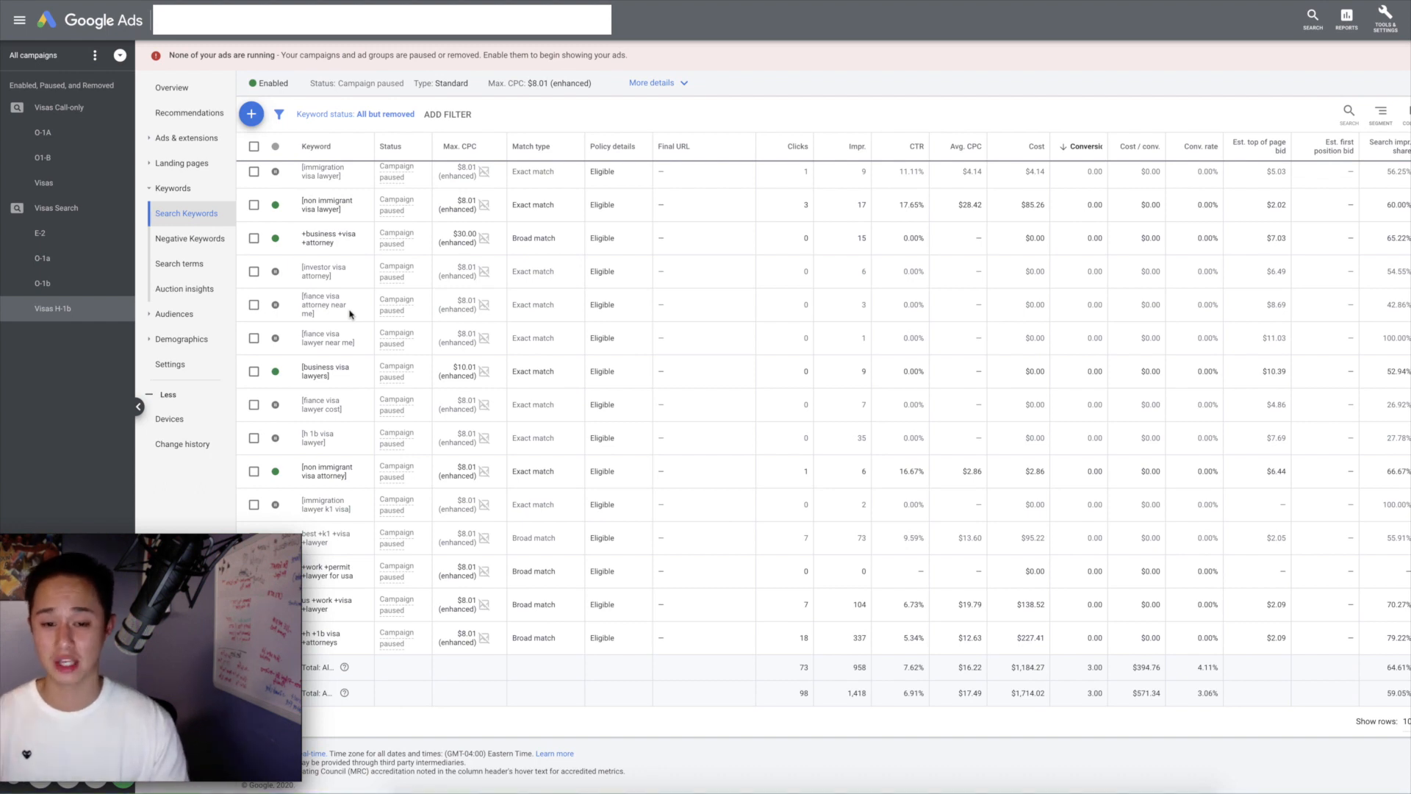
scroll(807, 364, "up", 3)
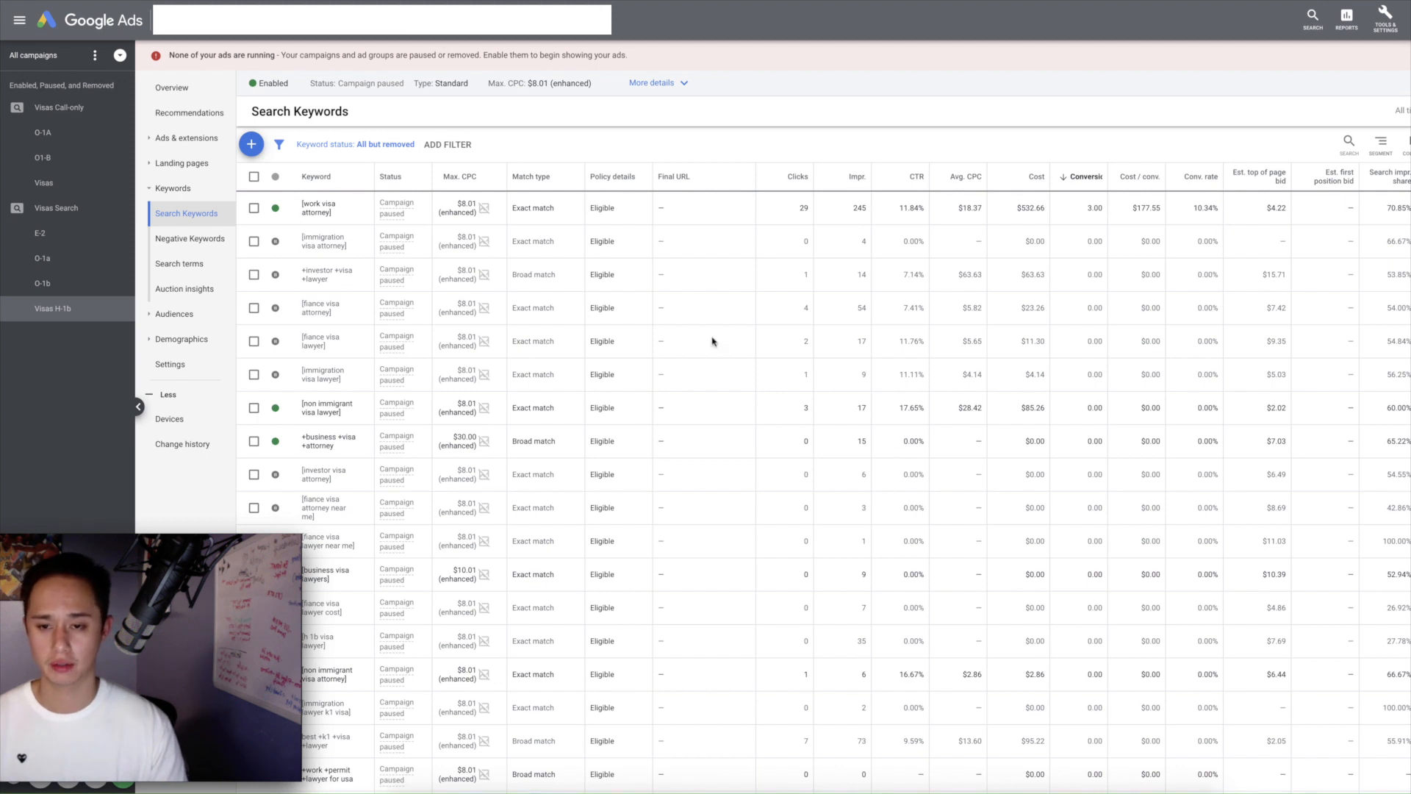
Step: View the Visas H-1b ad group's landing pages and open the H-1B visa page and the homepage in new tabs
left_click(194, 167)
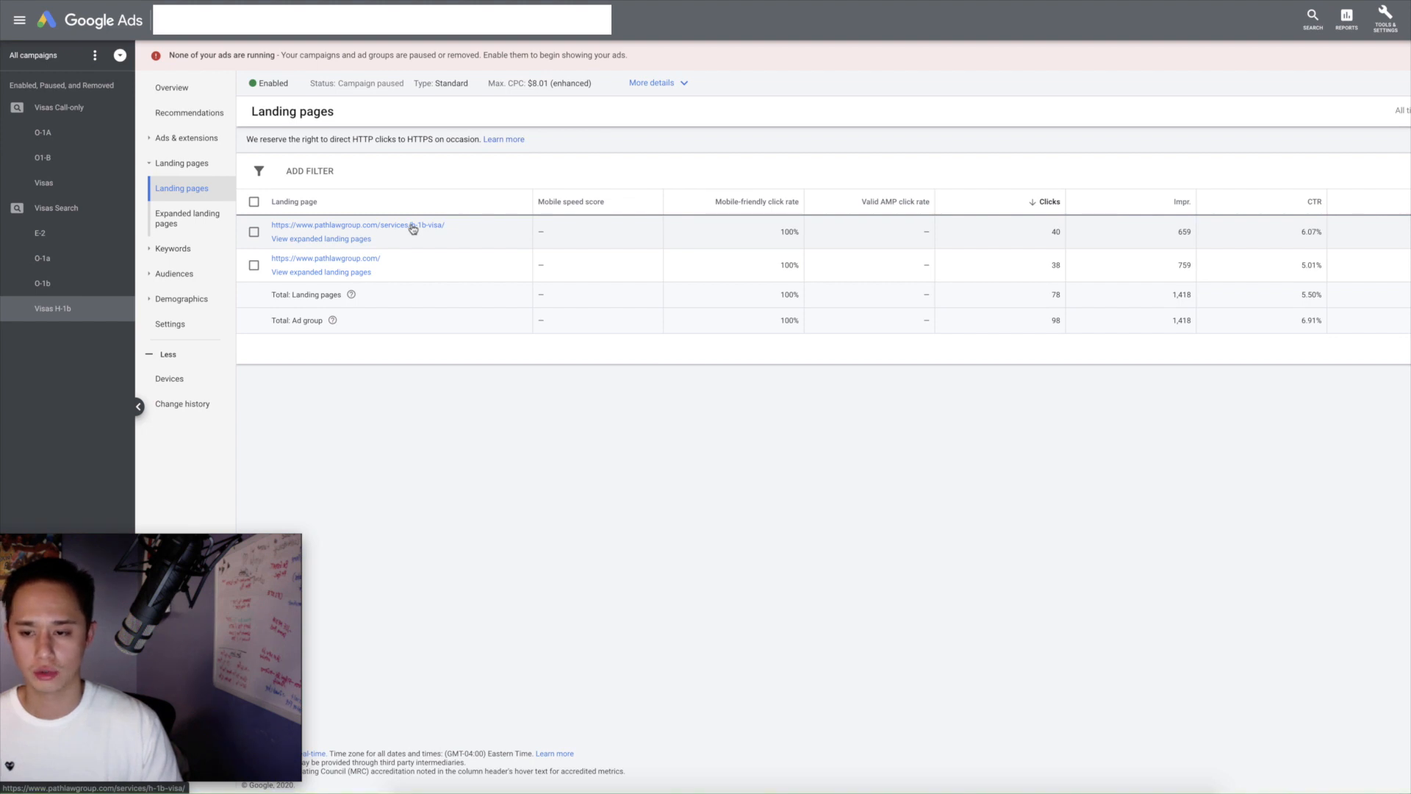
right_click(413, 229)
left_click(433, 230)
right_click(356, 263)
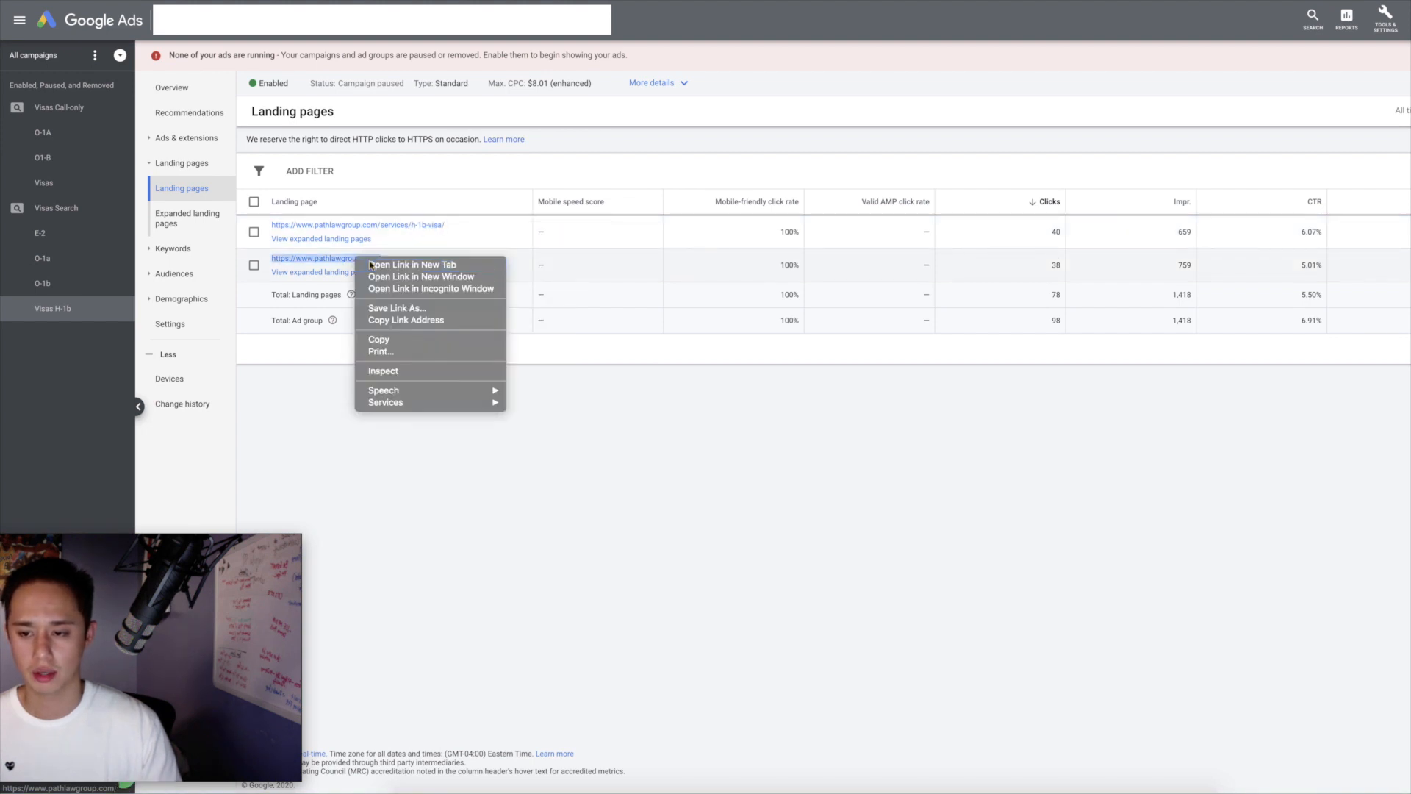
left_click(376, 266)
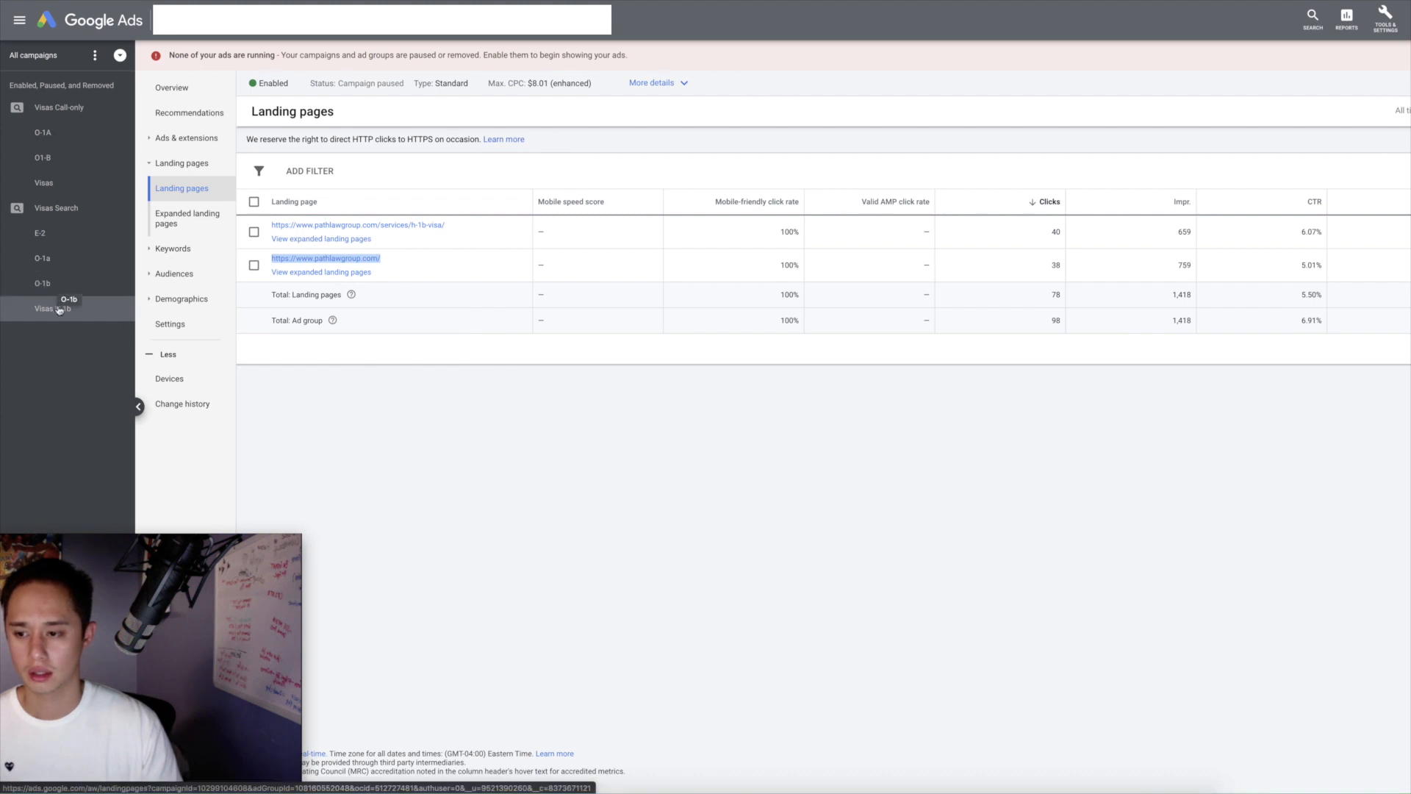
left_click(215, 254)
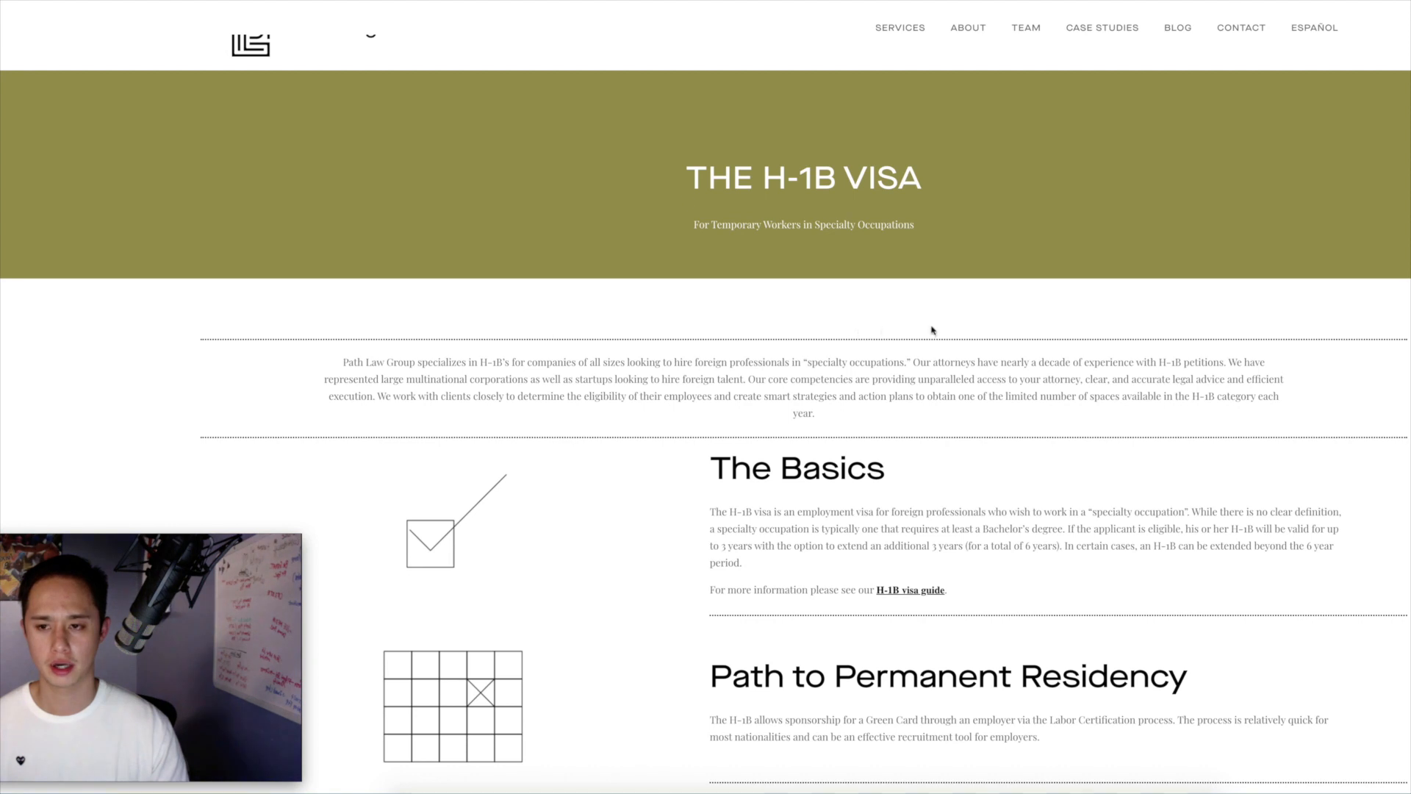
Step: Review the H-1B visa landing page from its introduction to the consultation and guide links above the footer
scroll(945, 327, "down", 2)
scroll(945, 328, "down", 6)
scroll(946, 327, "up", 3)
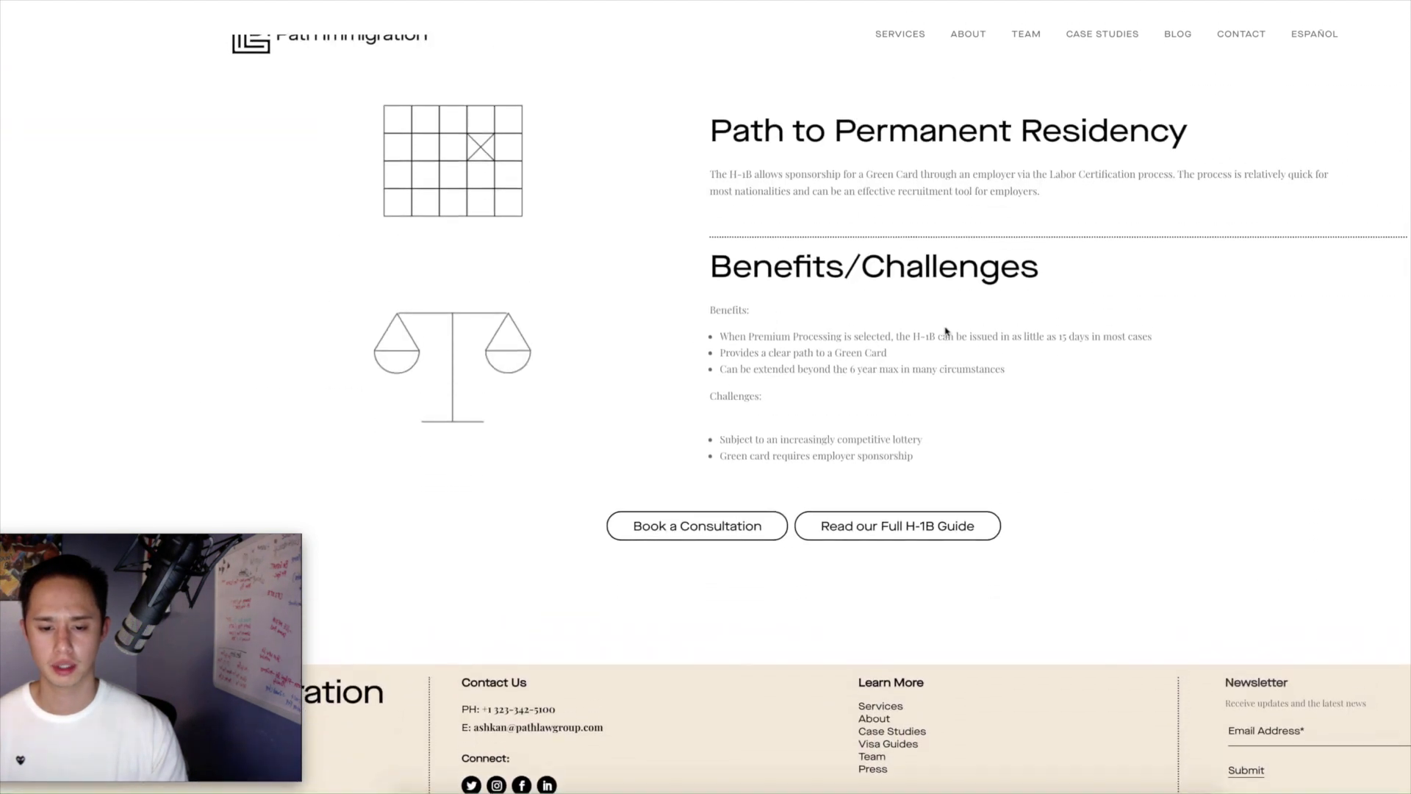
scroll(946, 331, "up", 5)
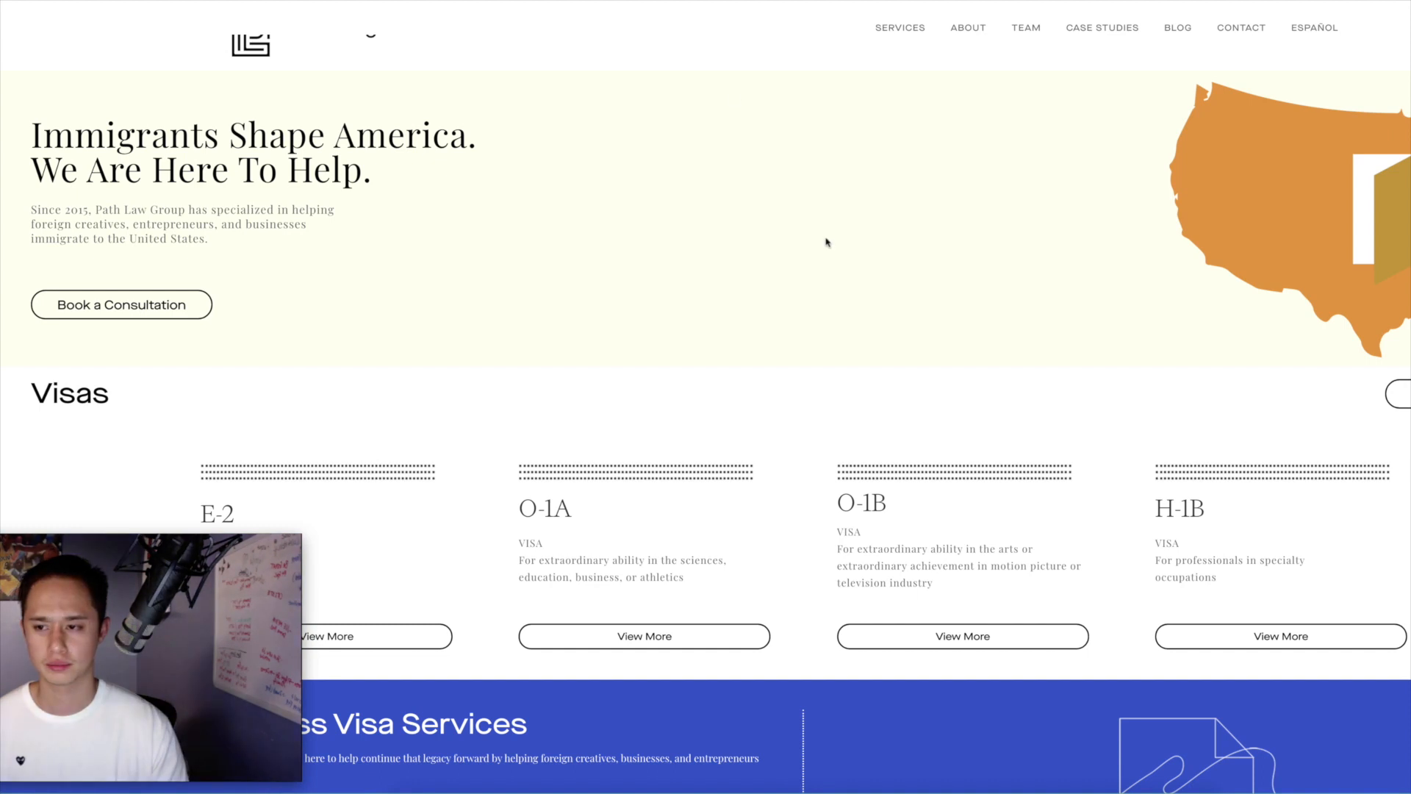
Step: Examine the law firm's homepage as an ad landing page, from the headline and visa types through the visa guides to the footer
scroll(826, 237, "down", 3)
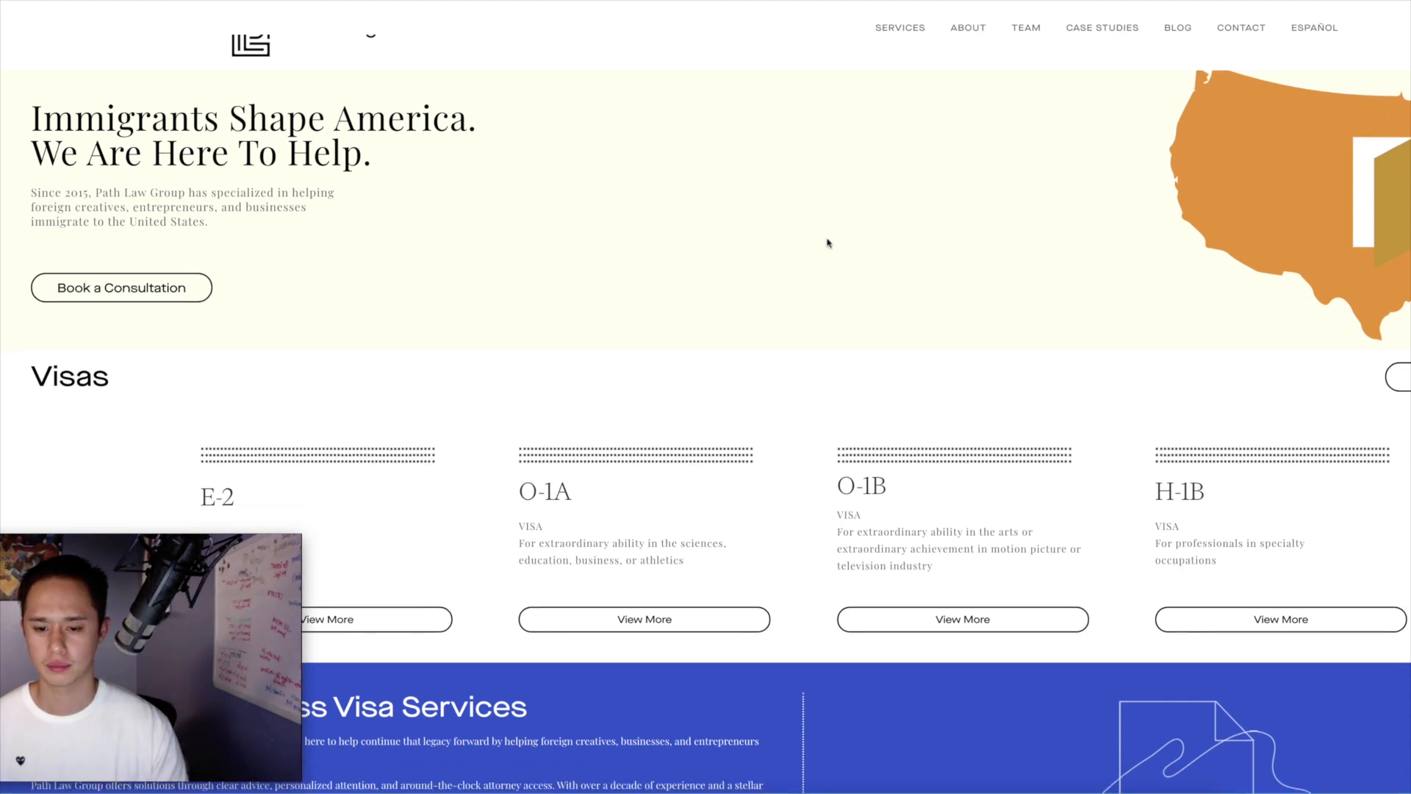
scroll(827, 244, "down", 18)
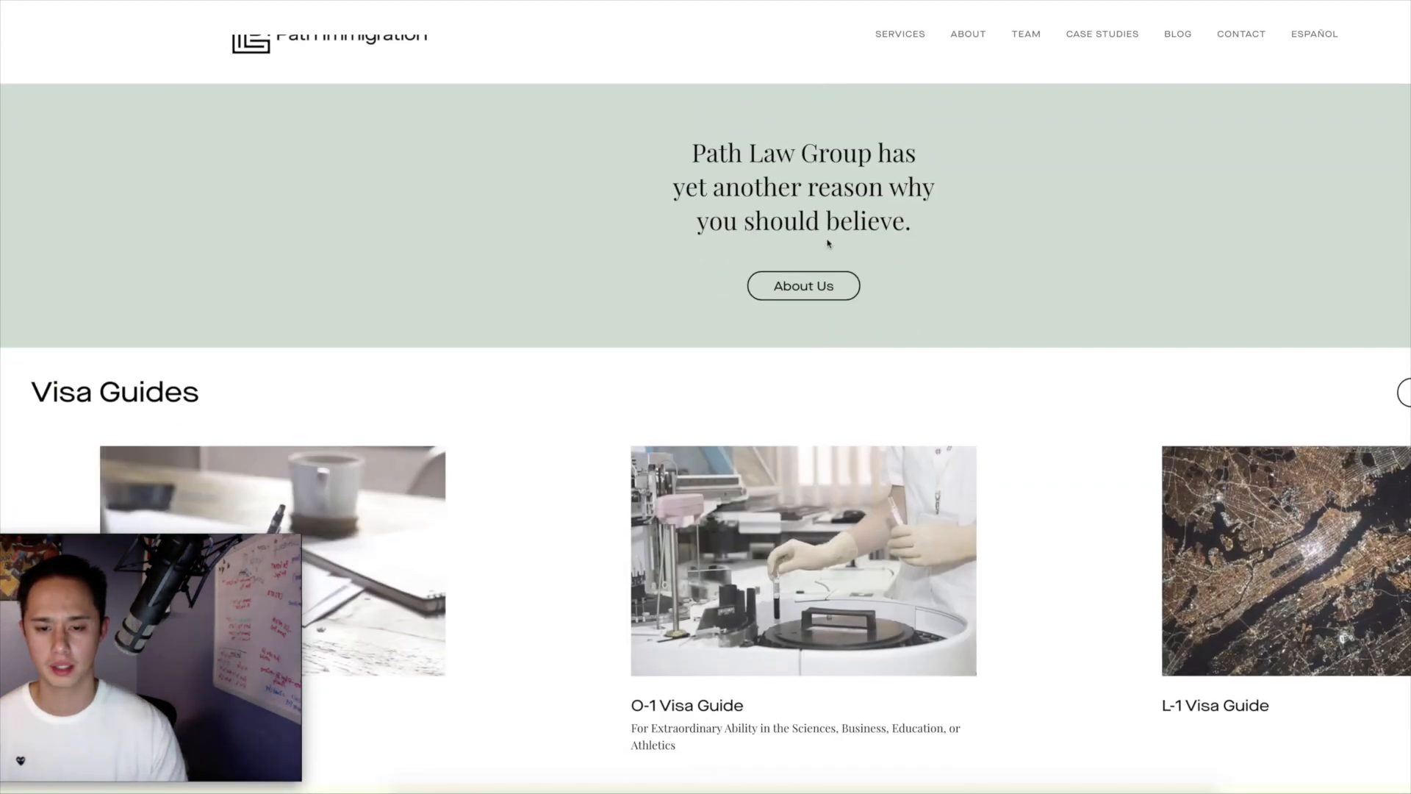
scroll(827, 244, "down", 5)
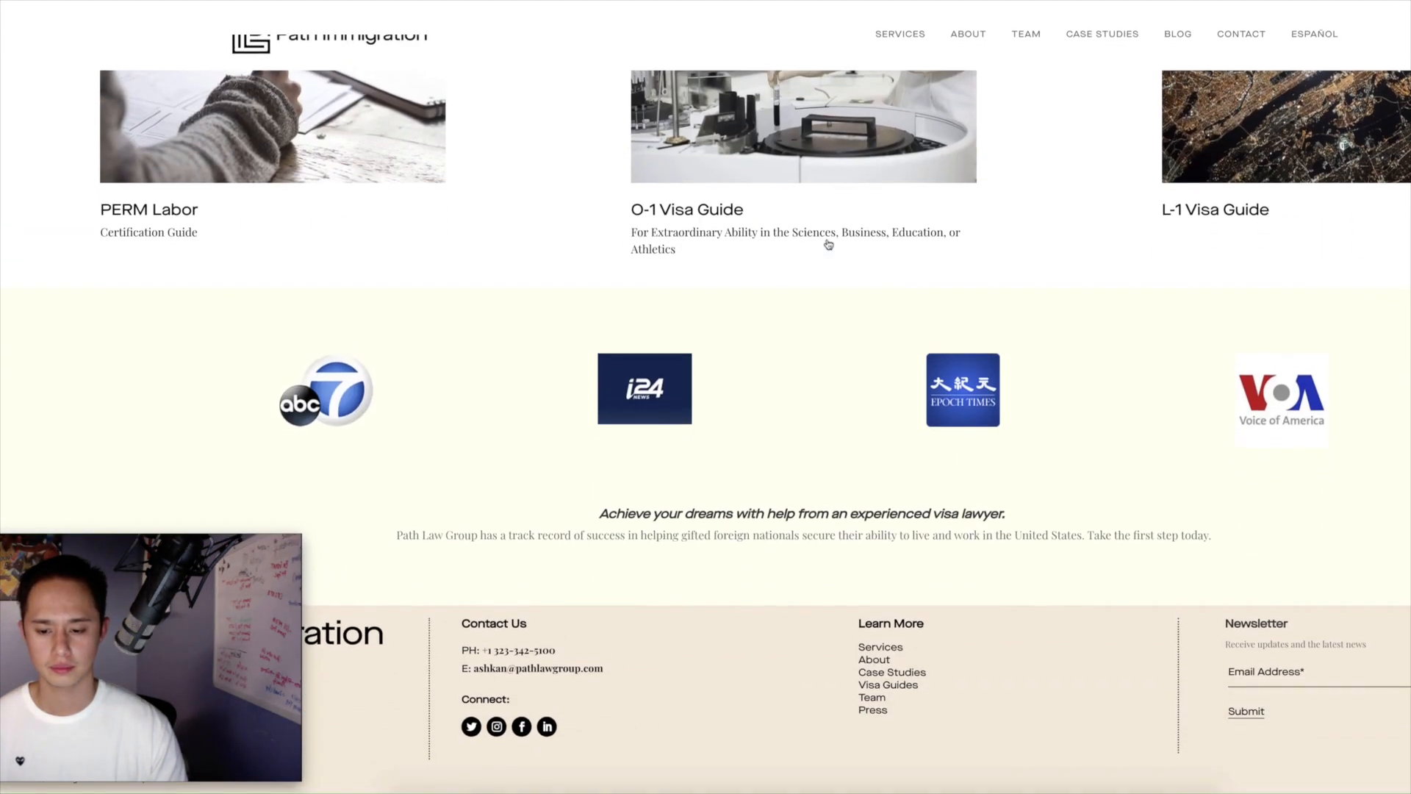
scroll(828, 245, "up", 5)
scroll(828, 245, "up", 15)
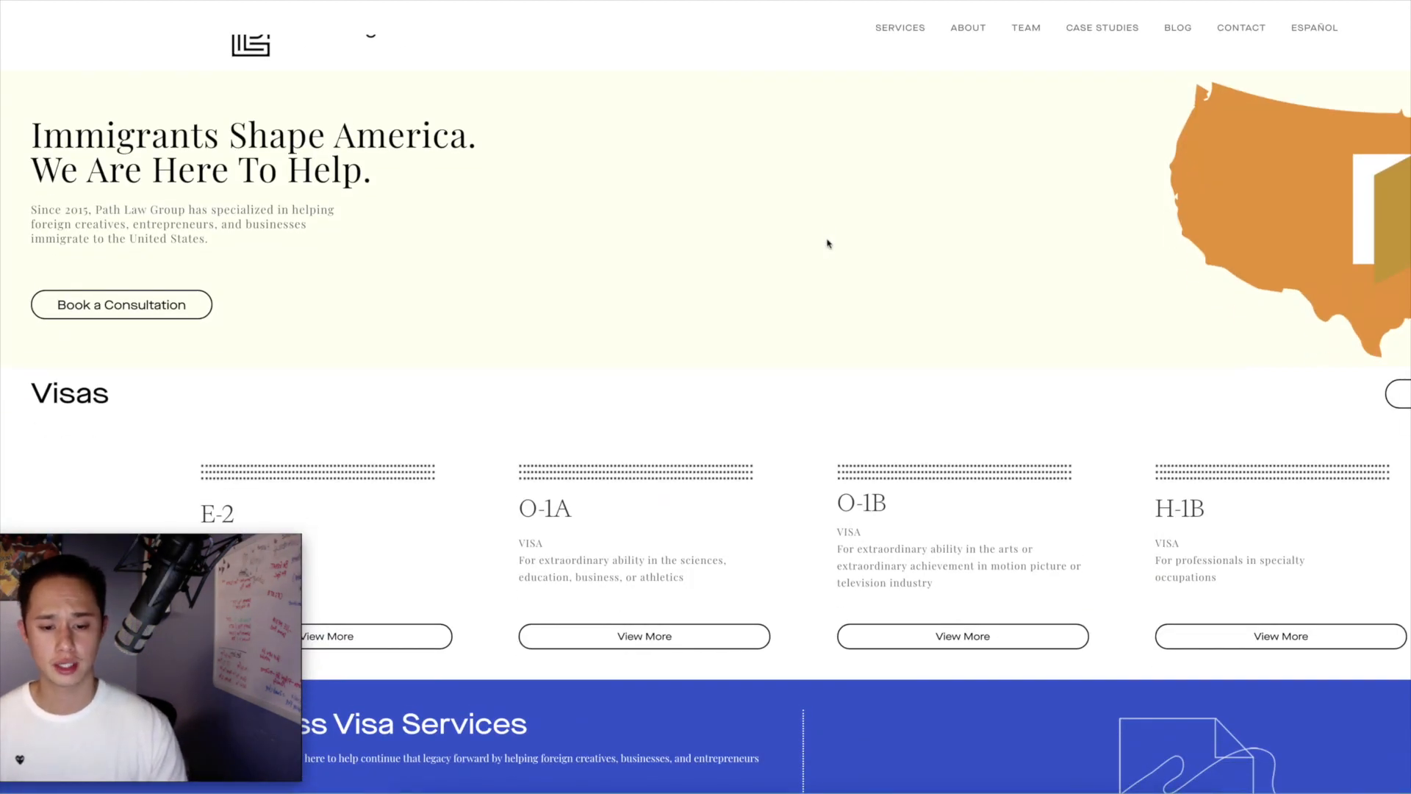
scroll(827, 243, "down", 1)
scroll(828, 243, "up", 1)
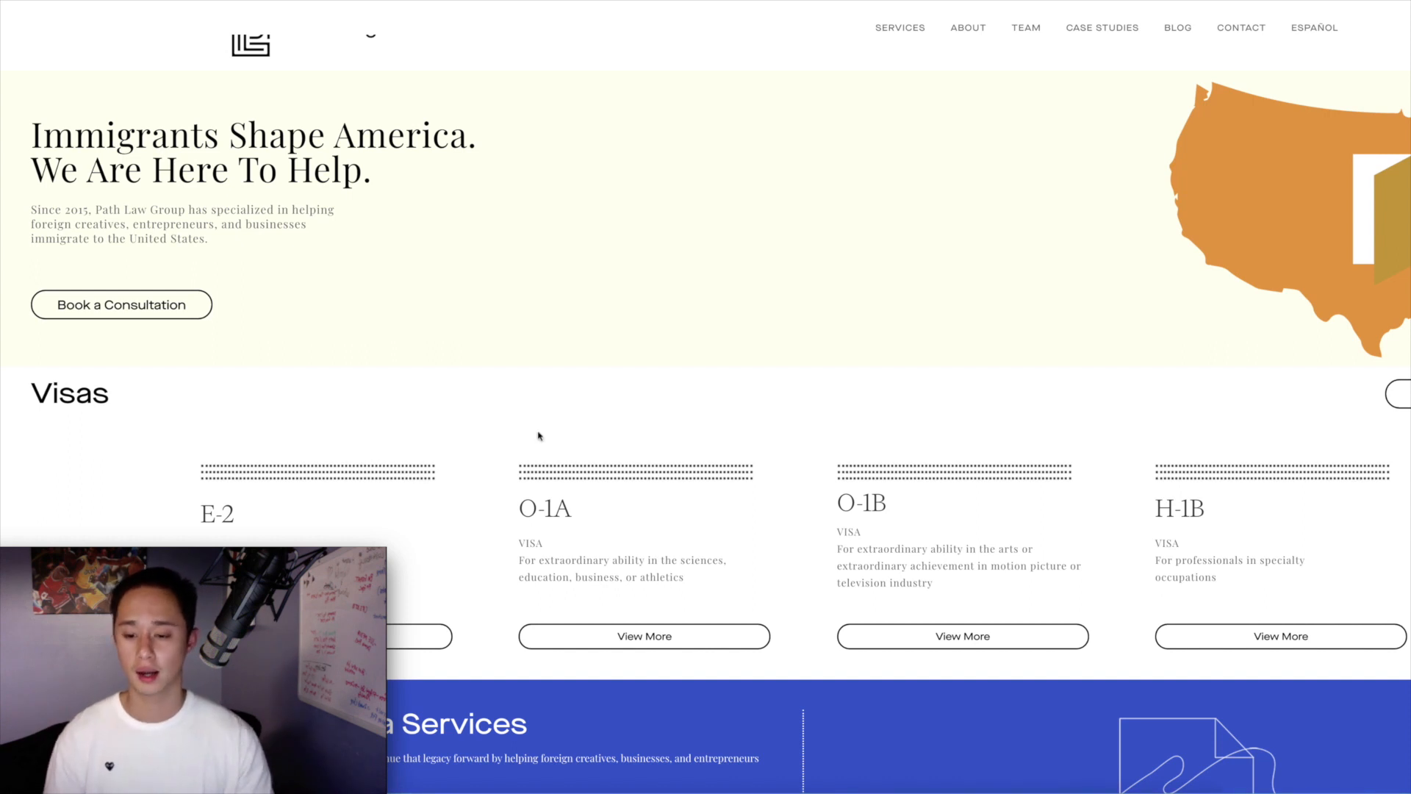
scroll(513, 441, "down", 1)
scroll(1274, 474, "down", 3)
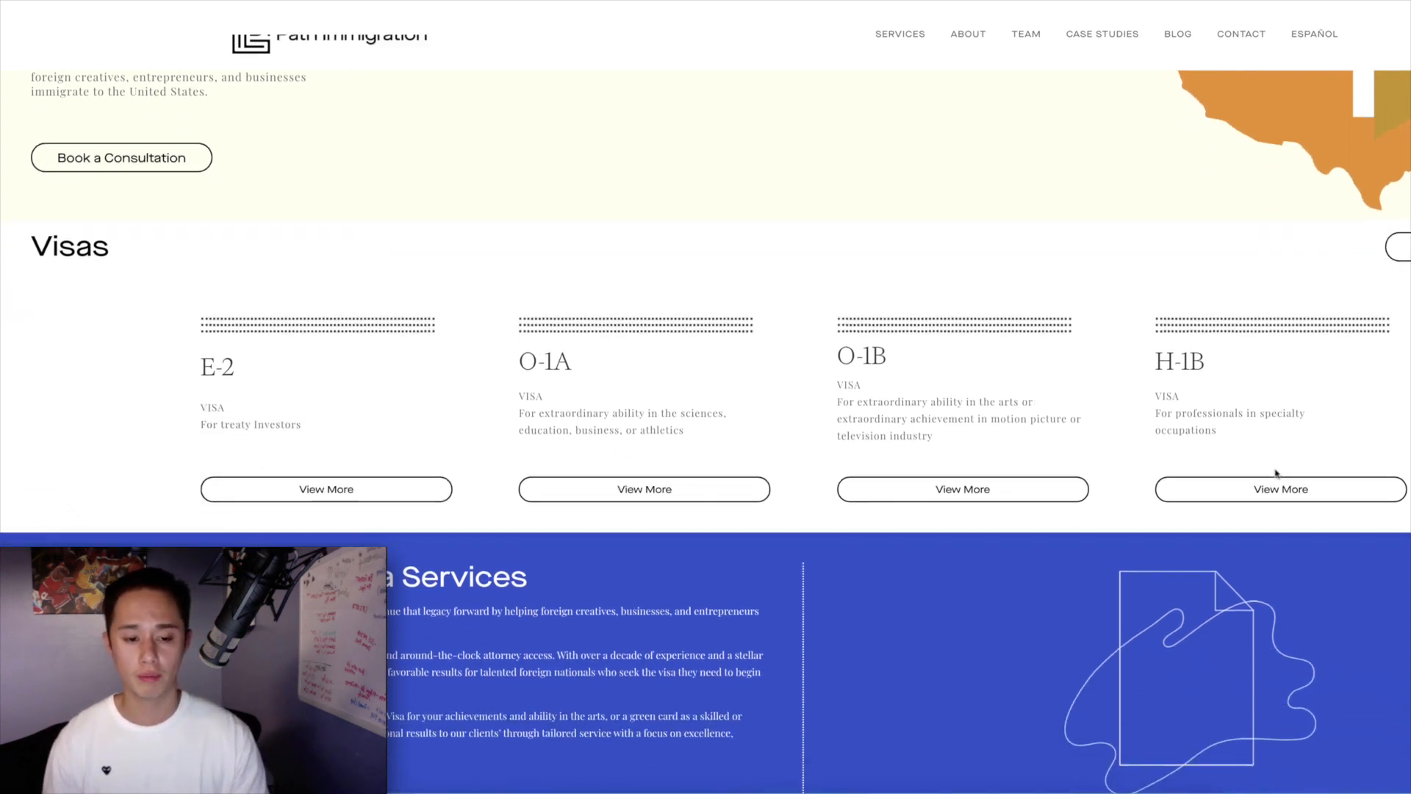
scroll(1175, 498, "down", 3)
scroll(1125, 500, "up", 6)
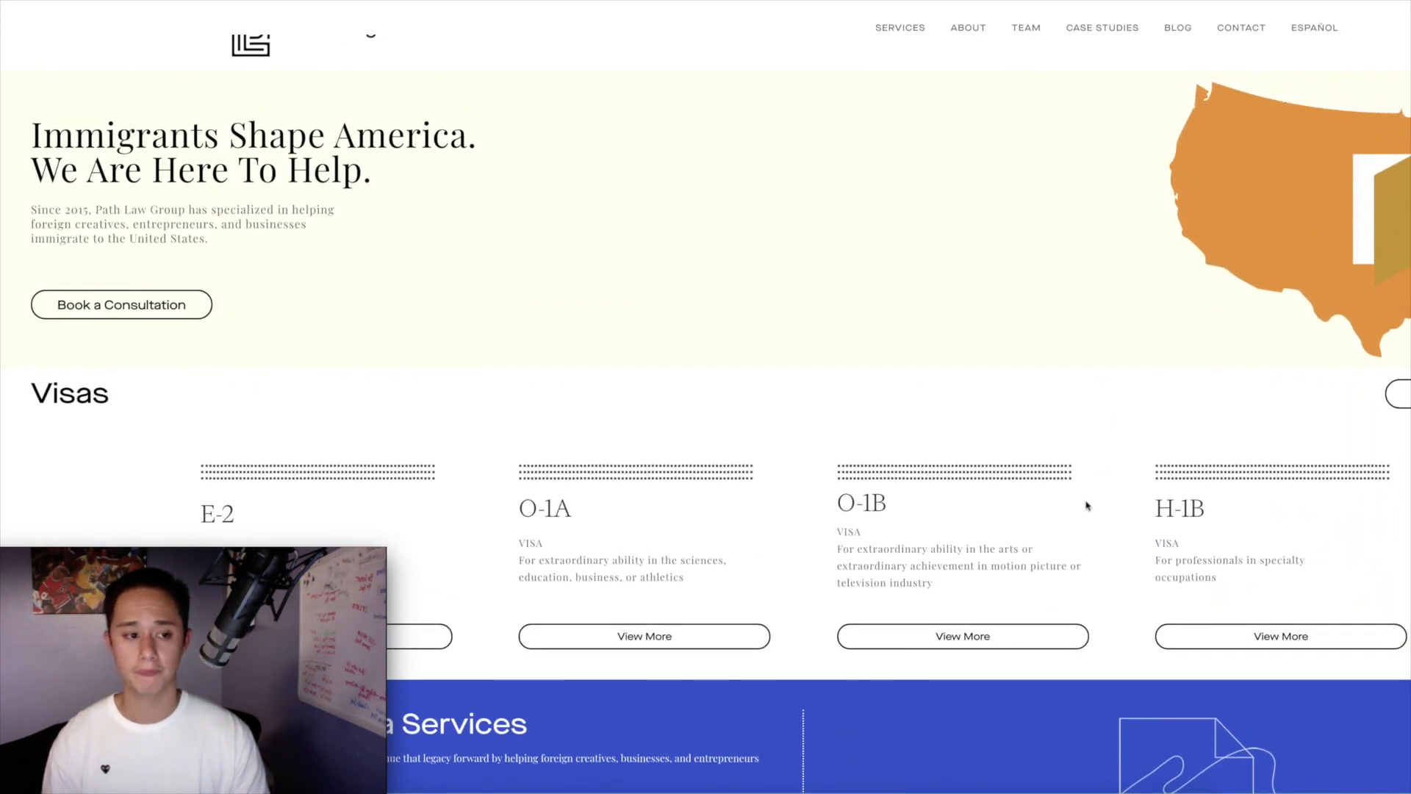
scroll(1080, 503, "down", 7)
scroll(1086, 500, "down", 8)
scroll(1086, 504, "up", 13)
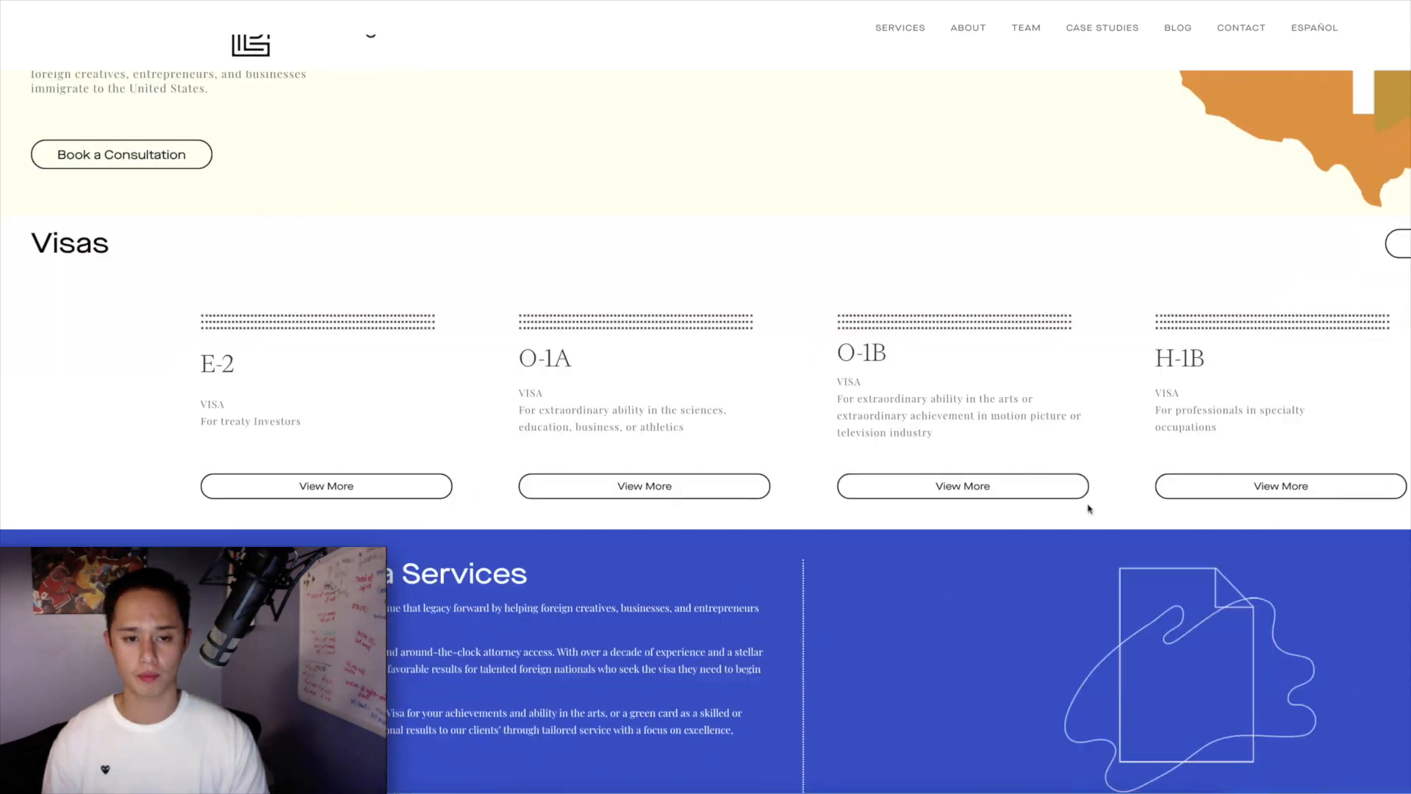
scroll(1087, 504, "down", 8)
scroll(1089, 507, "down", 12)
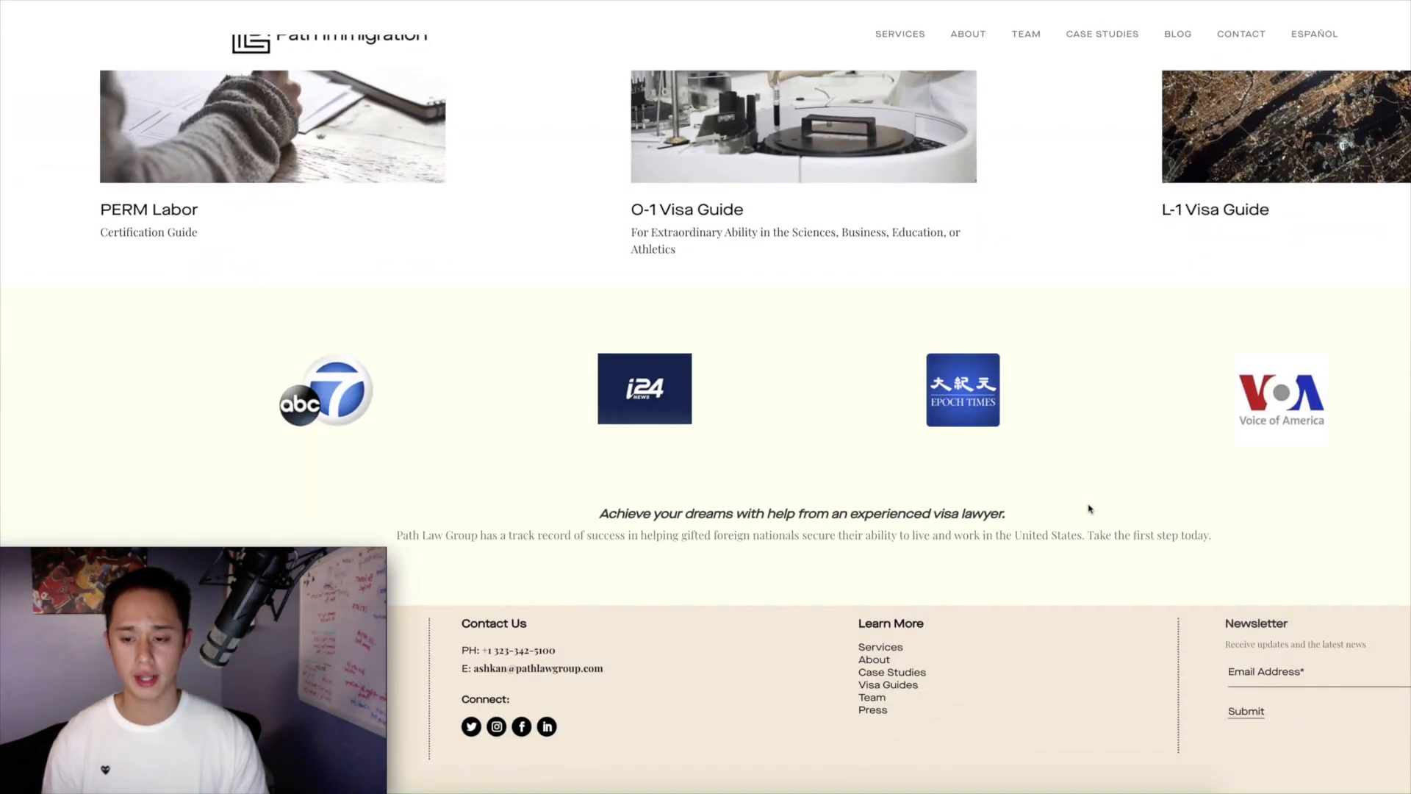
scroll(1089, 509, "up", 20)
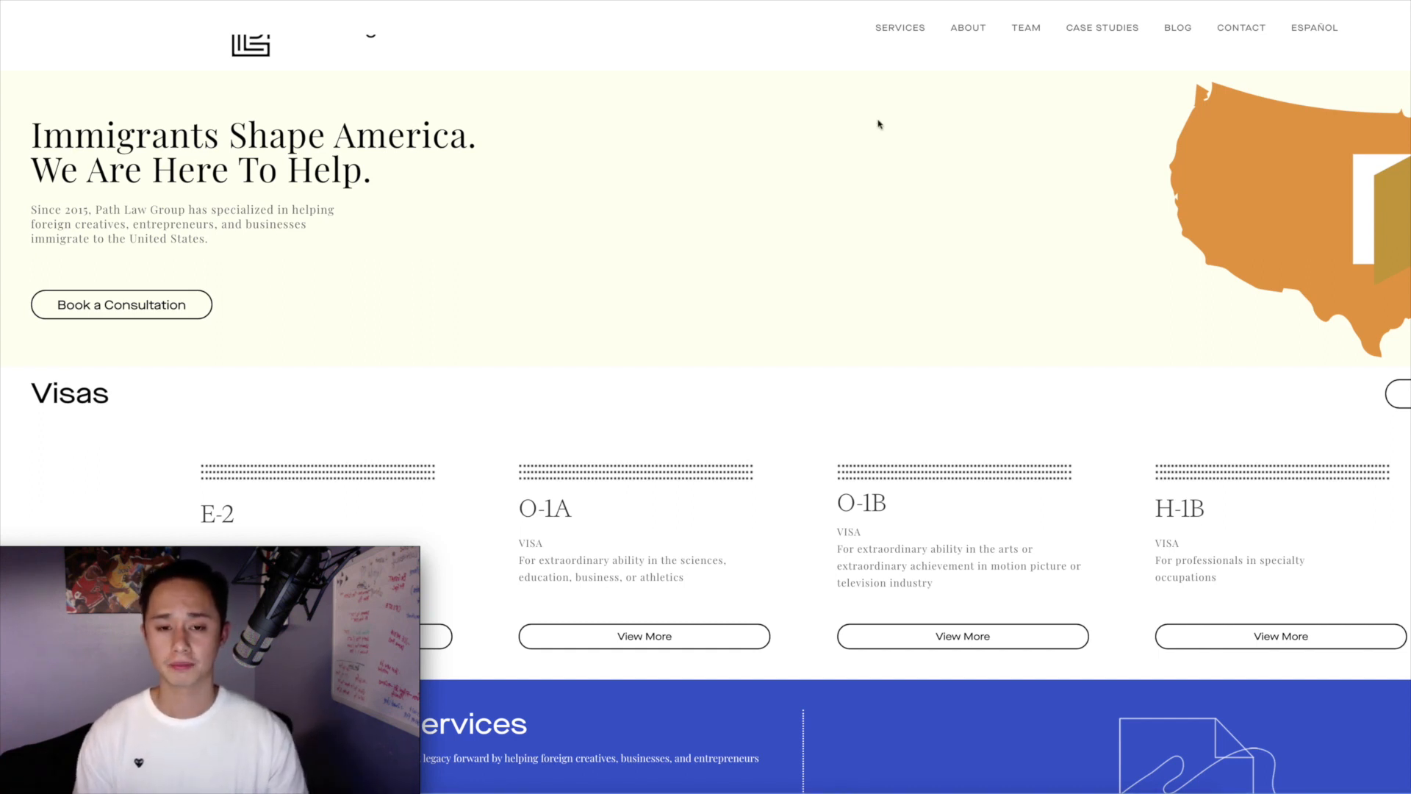
Step: Recheck the homepage's consultation call to action, visa options and media logos, and compare it with the H-1B visa page
scroll(880, 123, "down", 3)
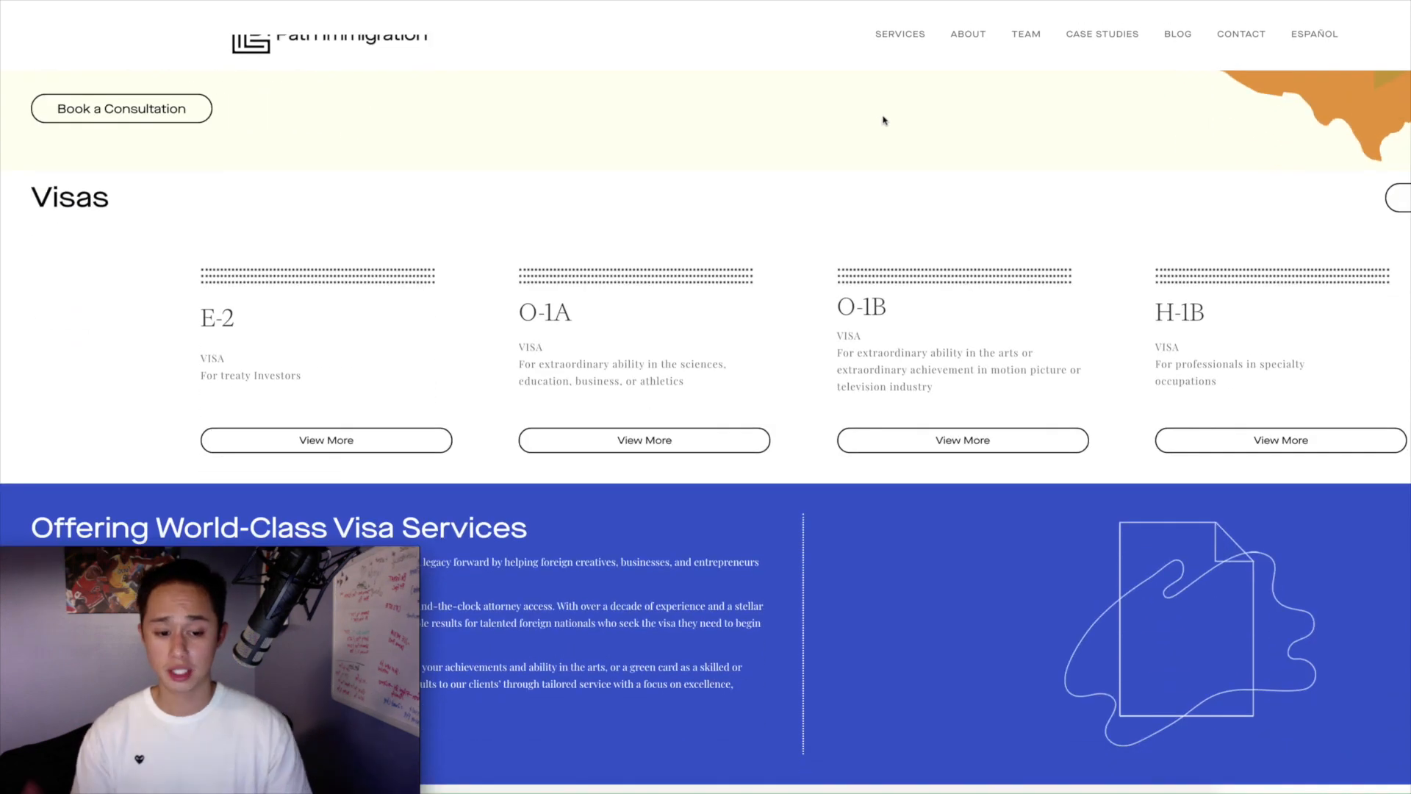
scroll(891, 128, "down", 20)
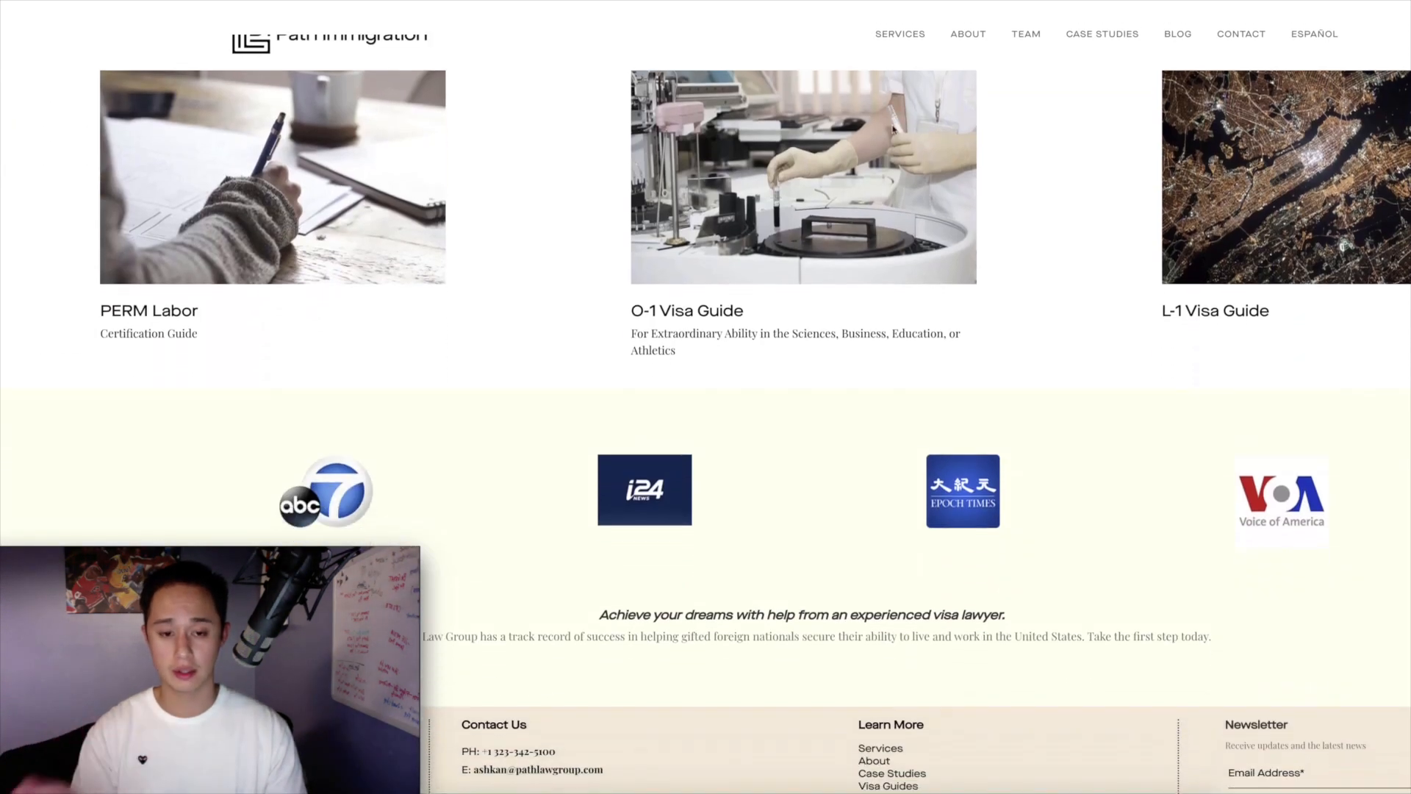
scroll(1033, 375, "up", 20)
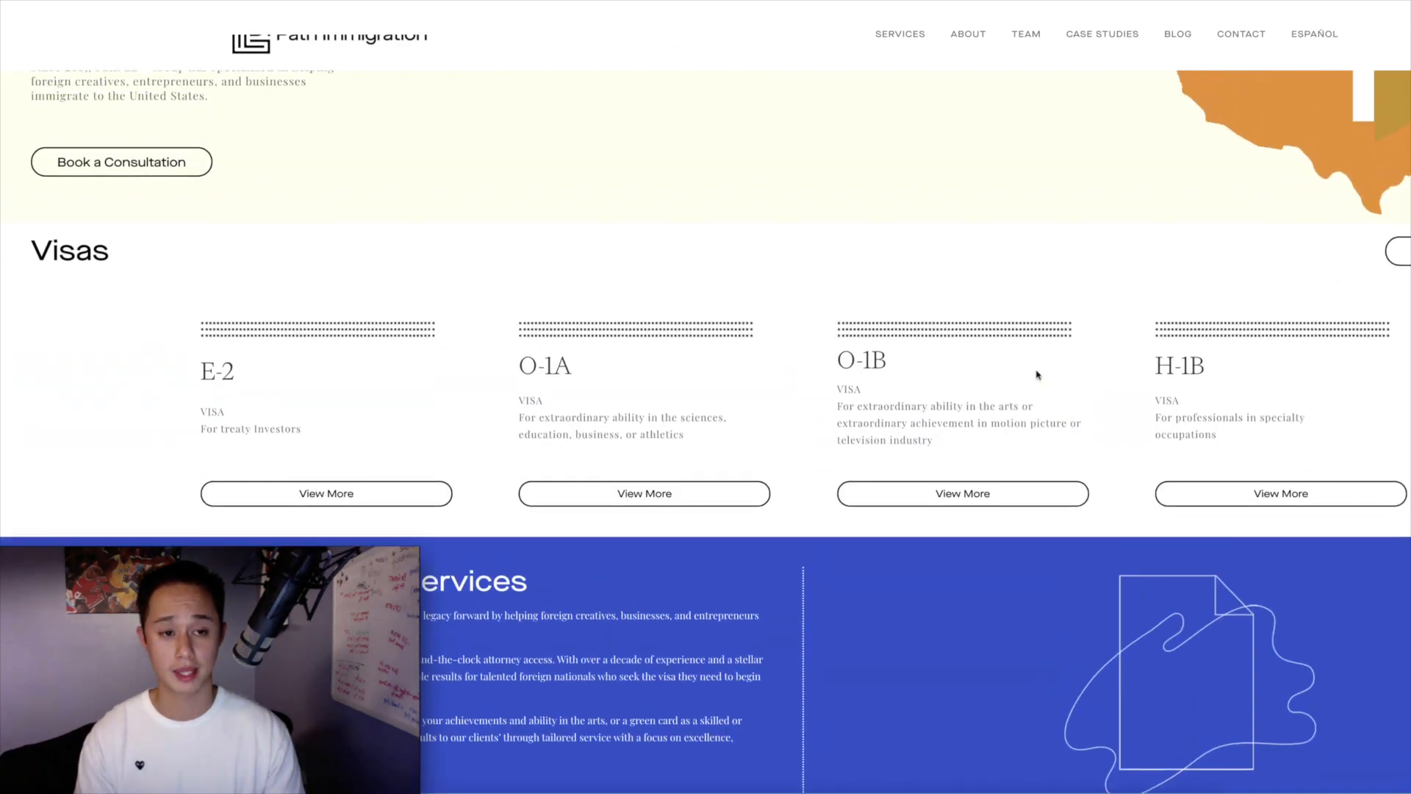
scroll(1037, 375, "up", 2)
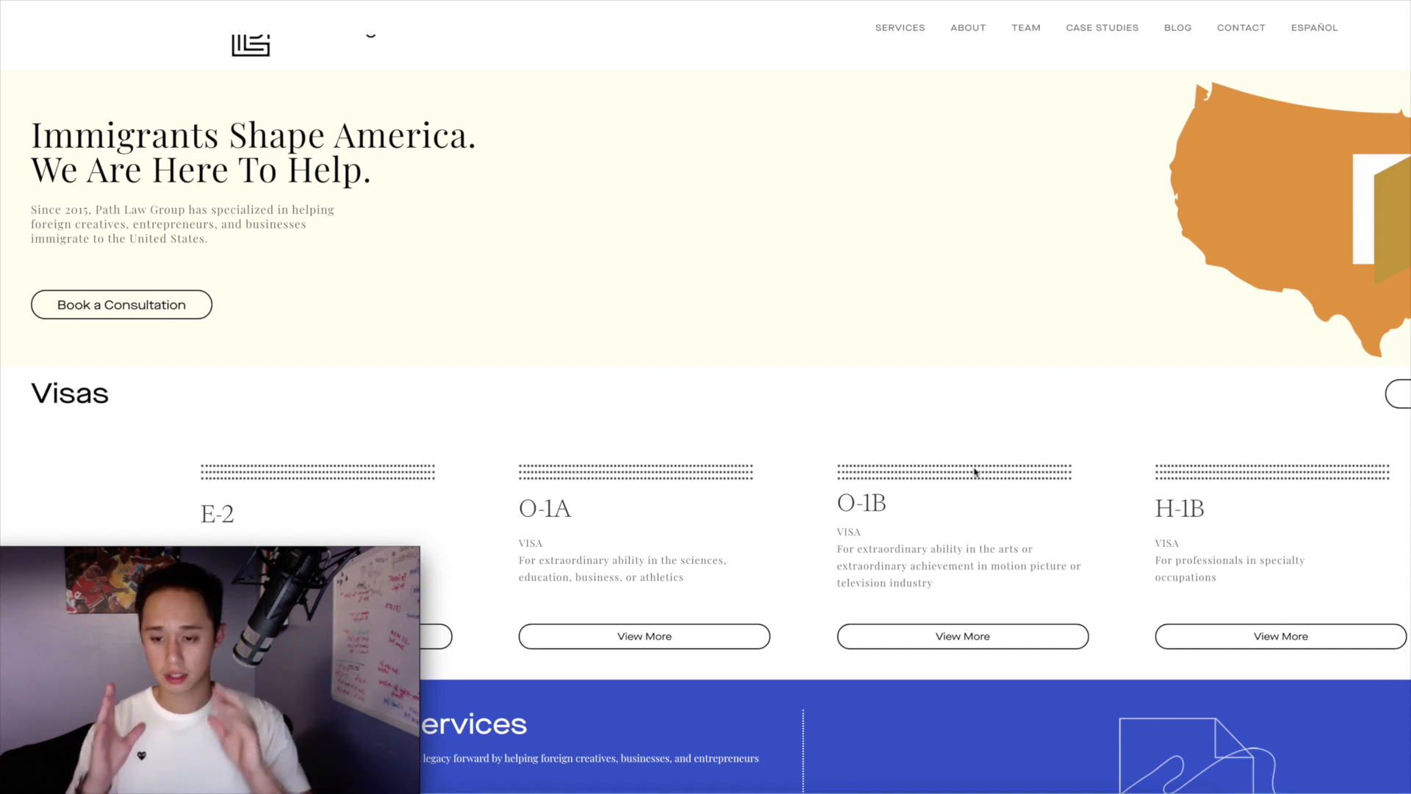
scroll(1036, 420, "down", 4)
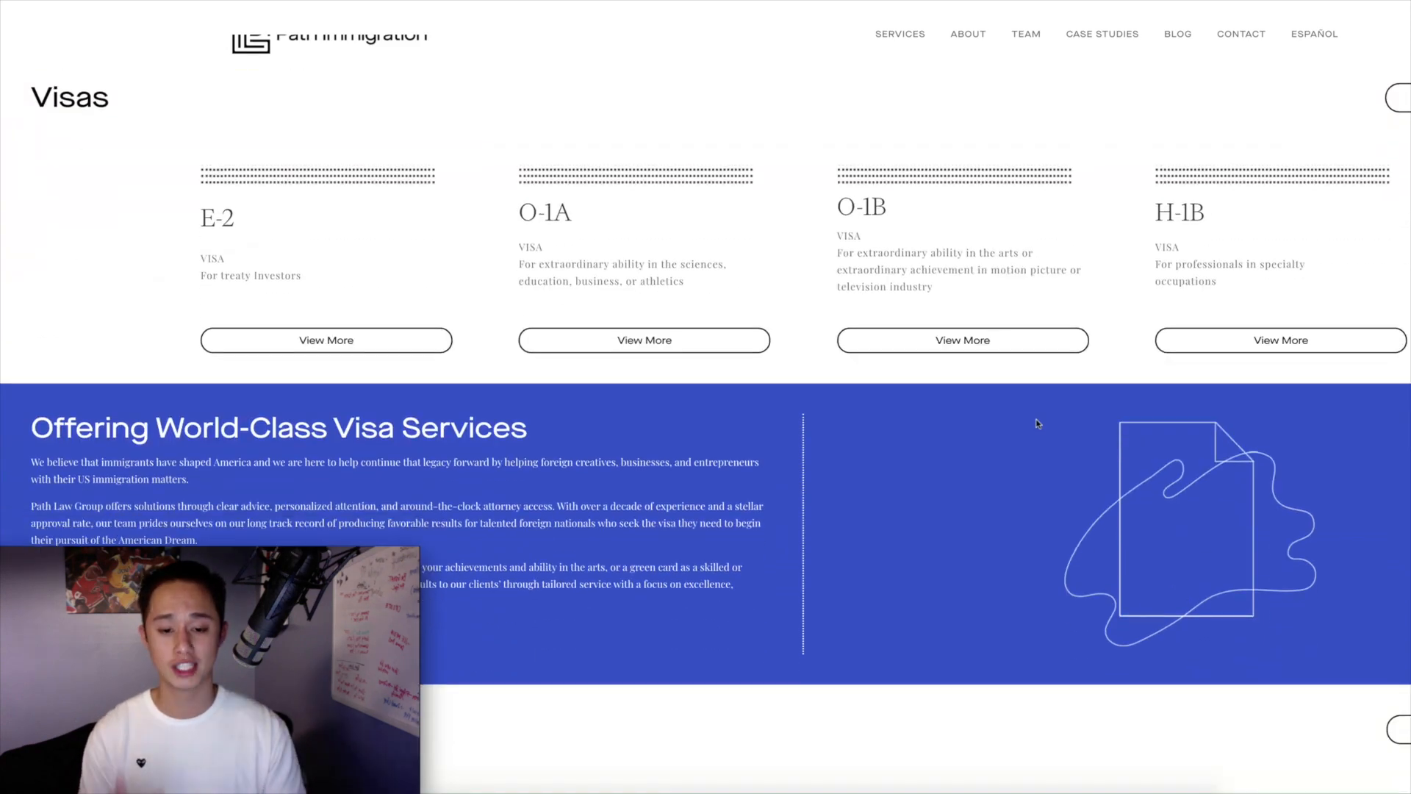
scroll(1037, 430, "up", 4)
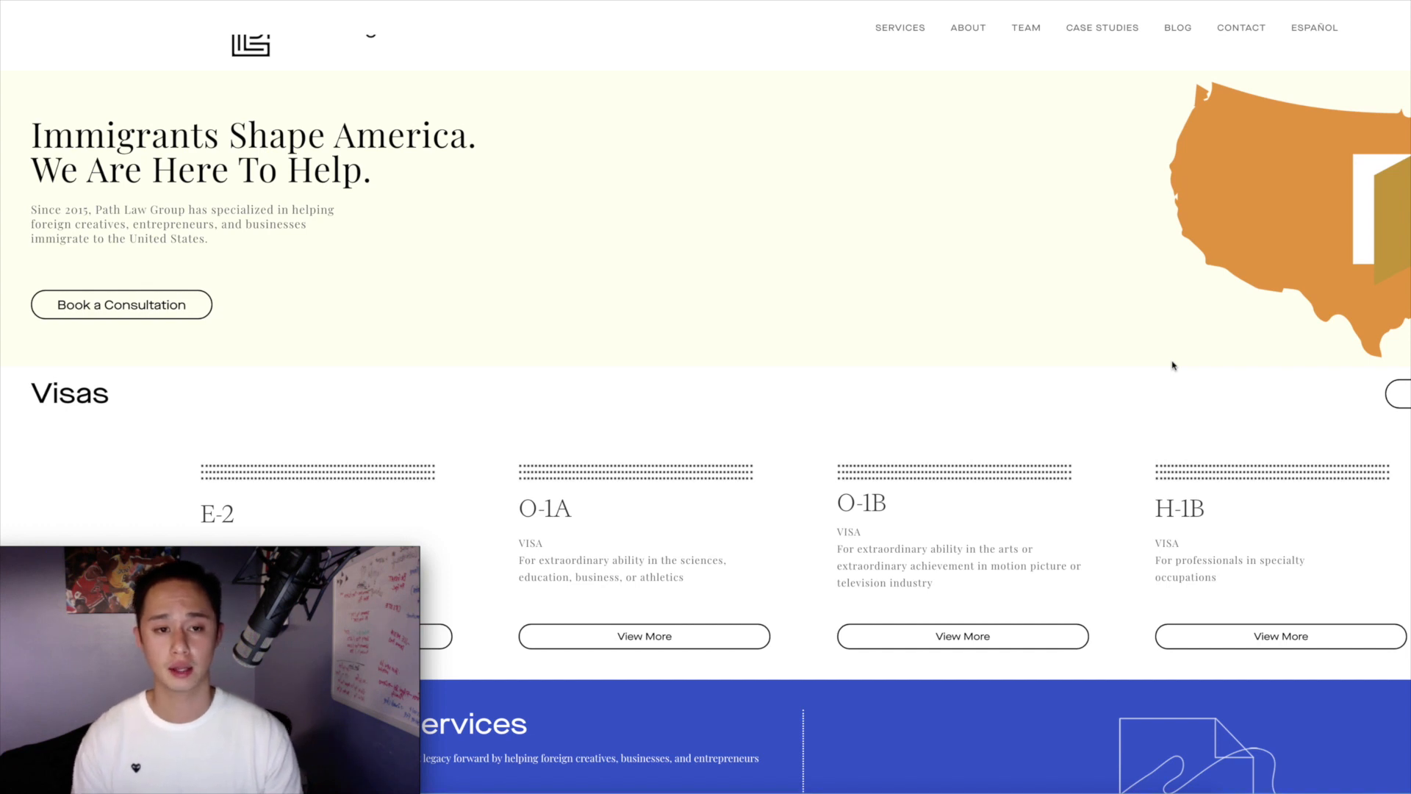
scroll(1173, 365, "down", 5)
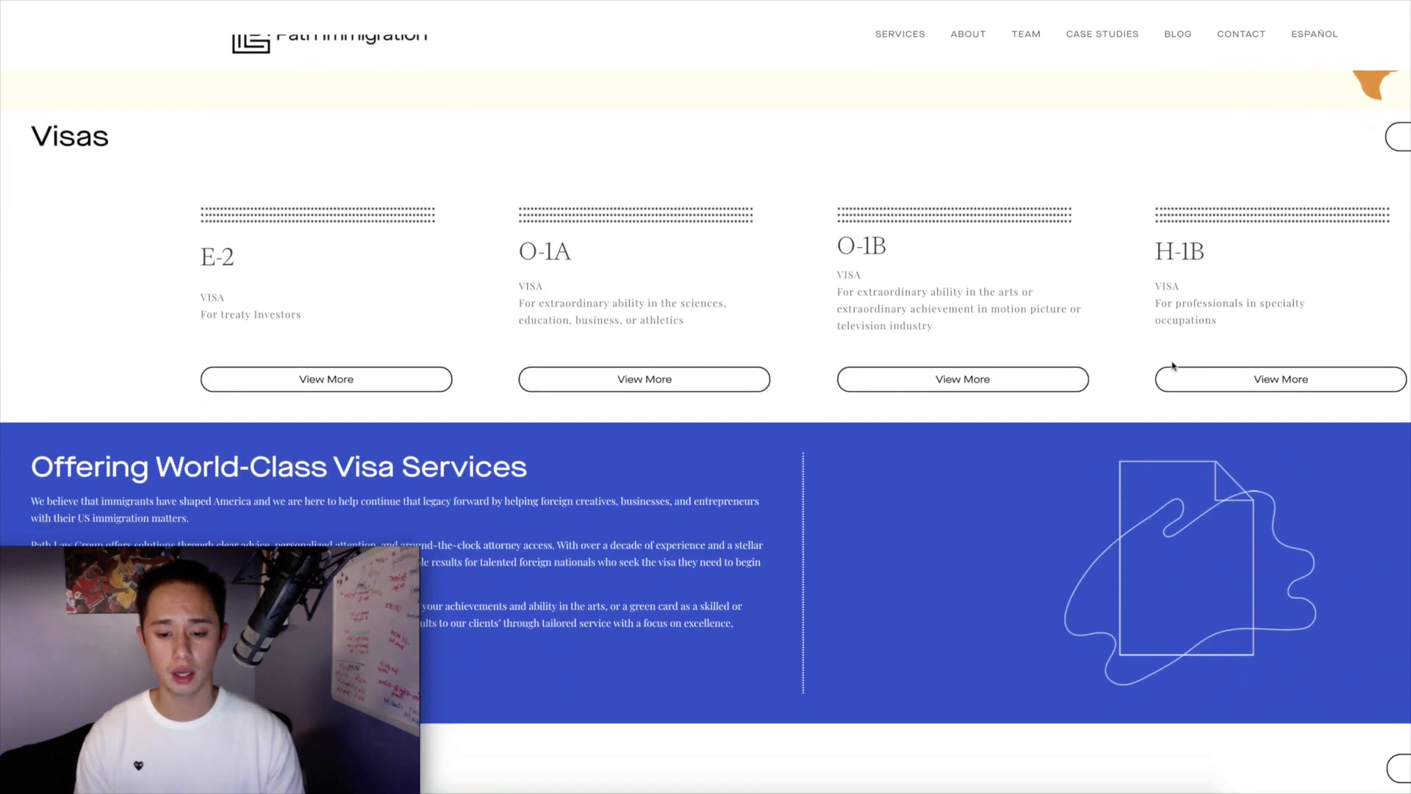
scroll(1173, 365, "down", 12)
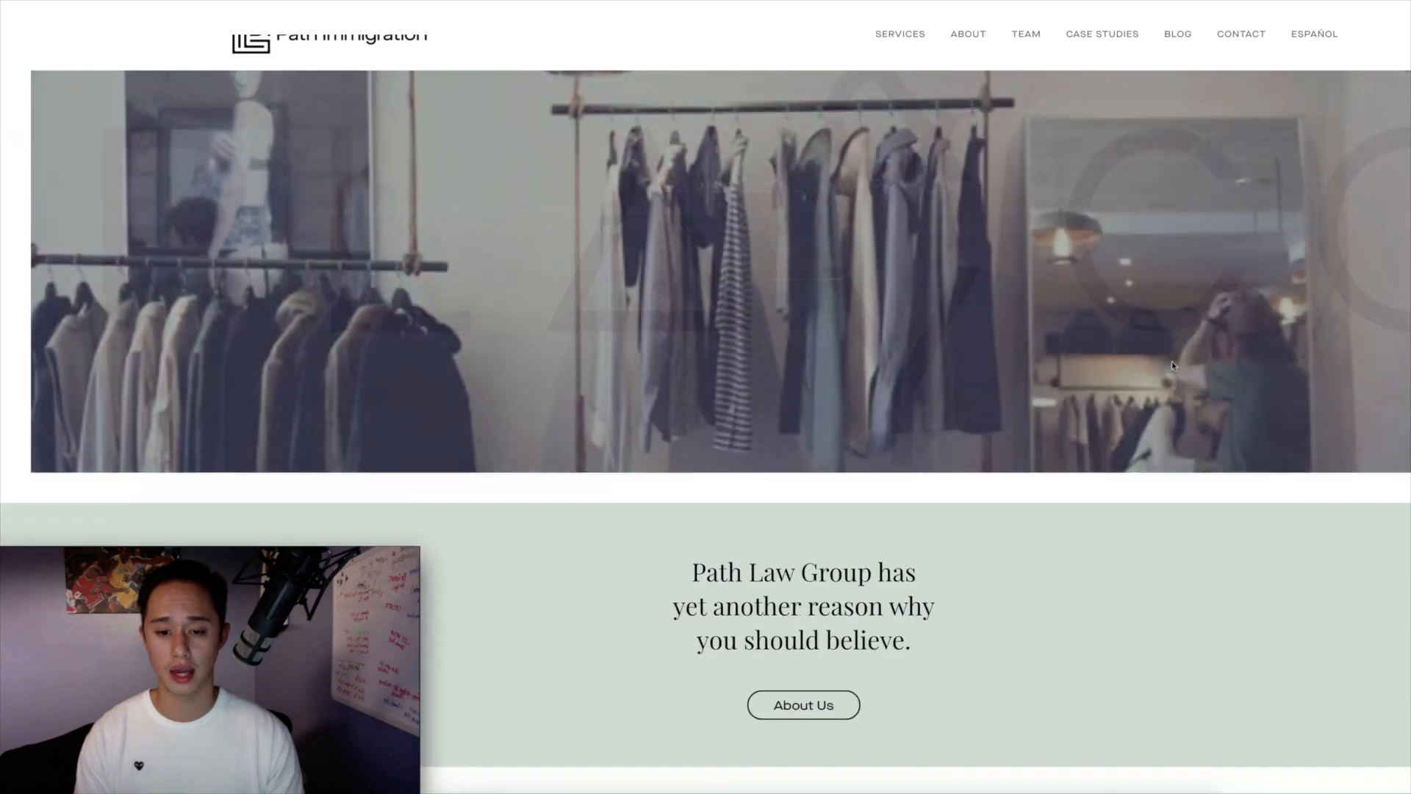
scroll(1172, 366, "down", 15)
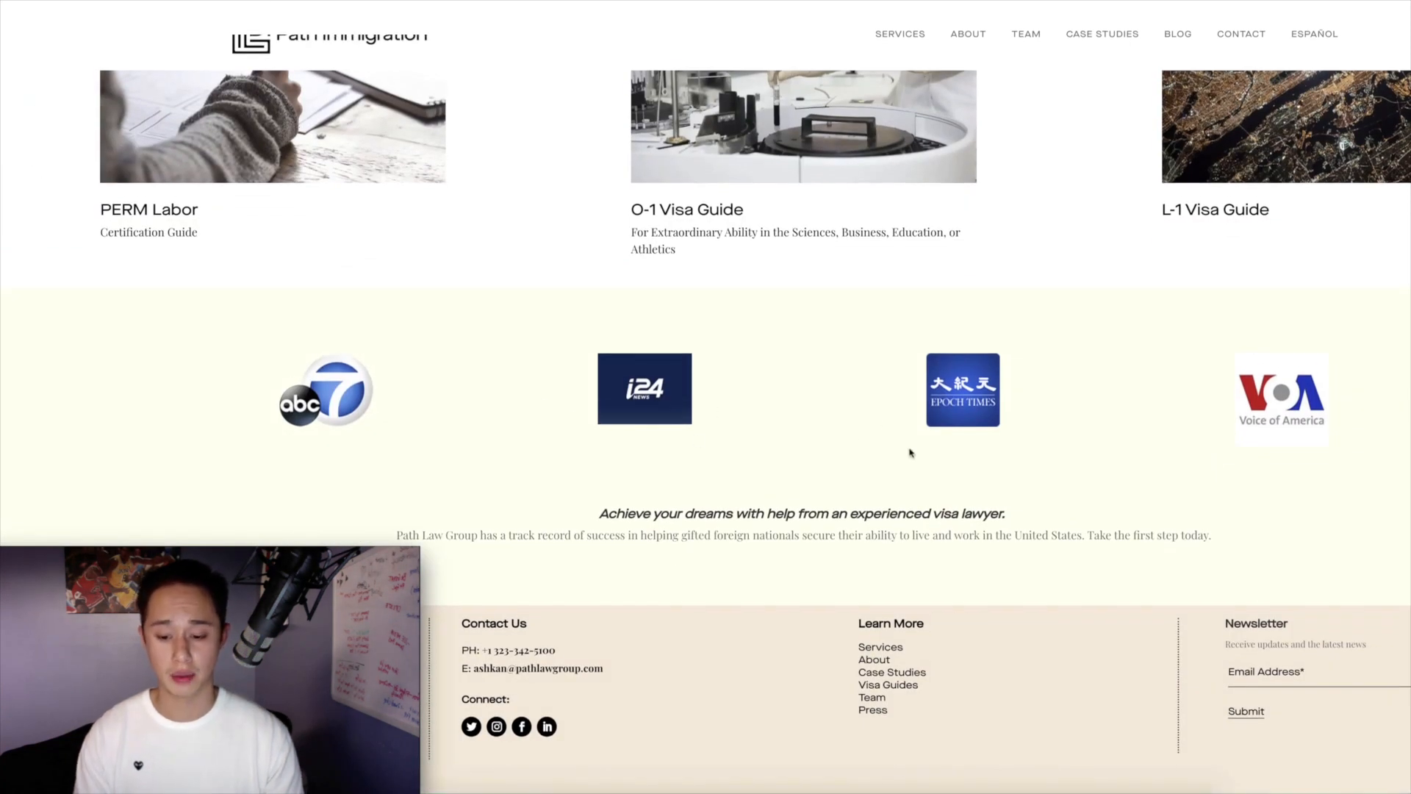
scroll(910, 453, "up", 20)
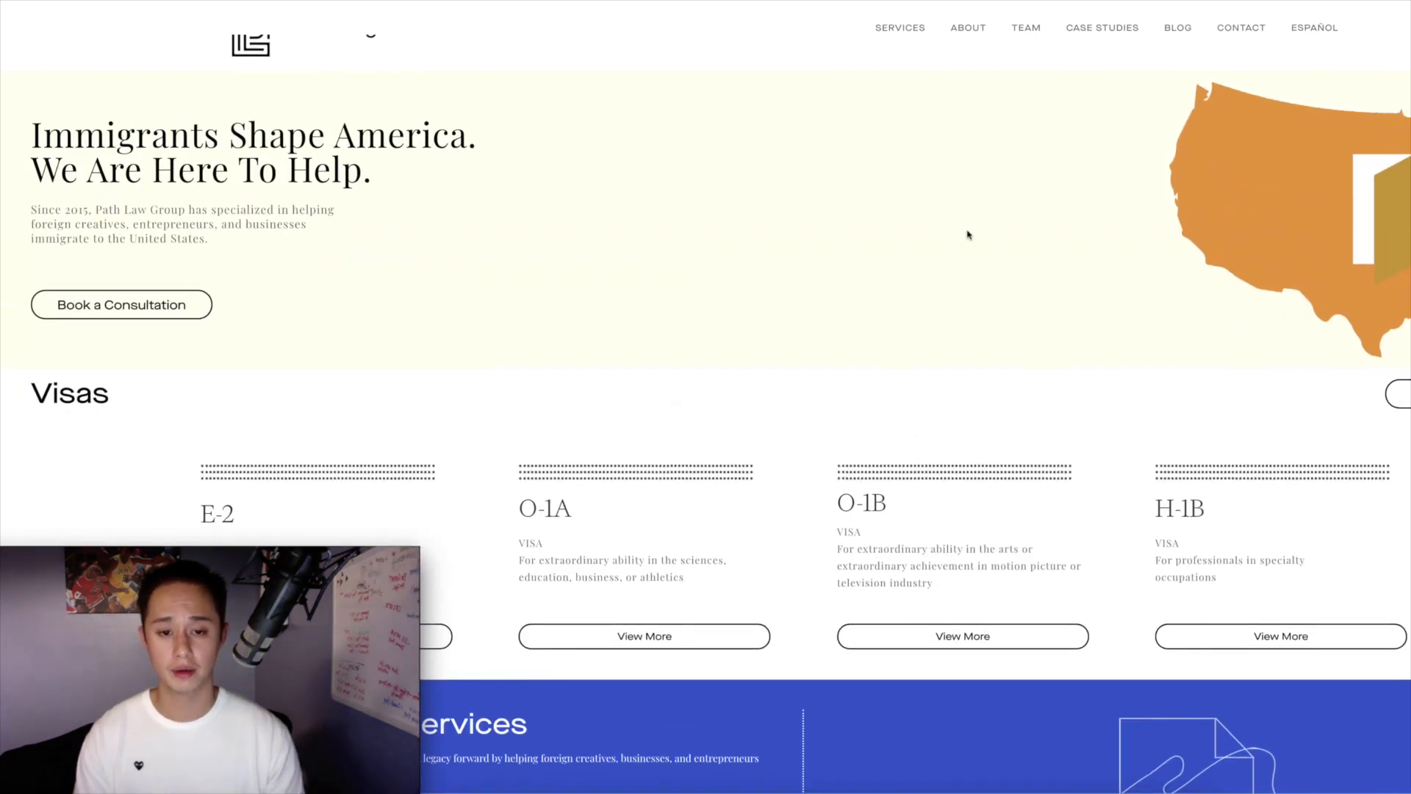
scroll(1066, 242, "down", 4)
scroll(1163, 259, "up", 4)
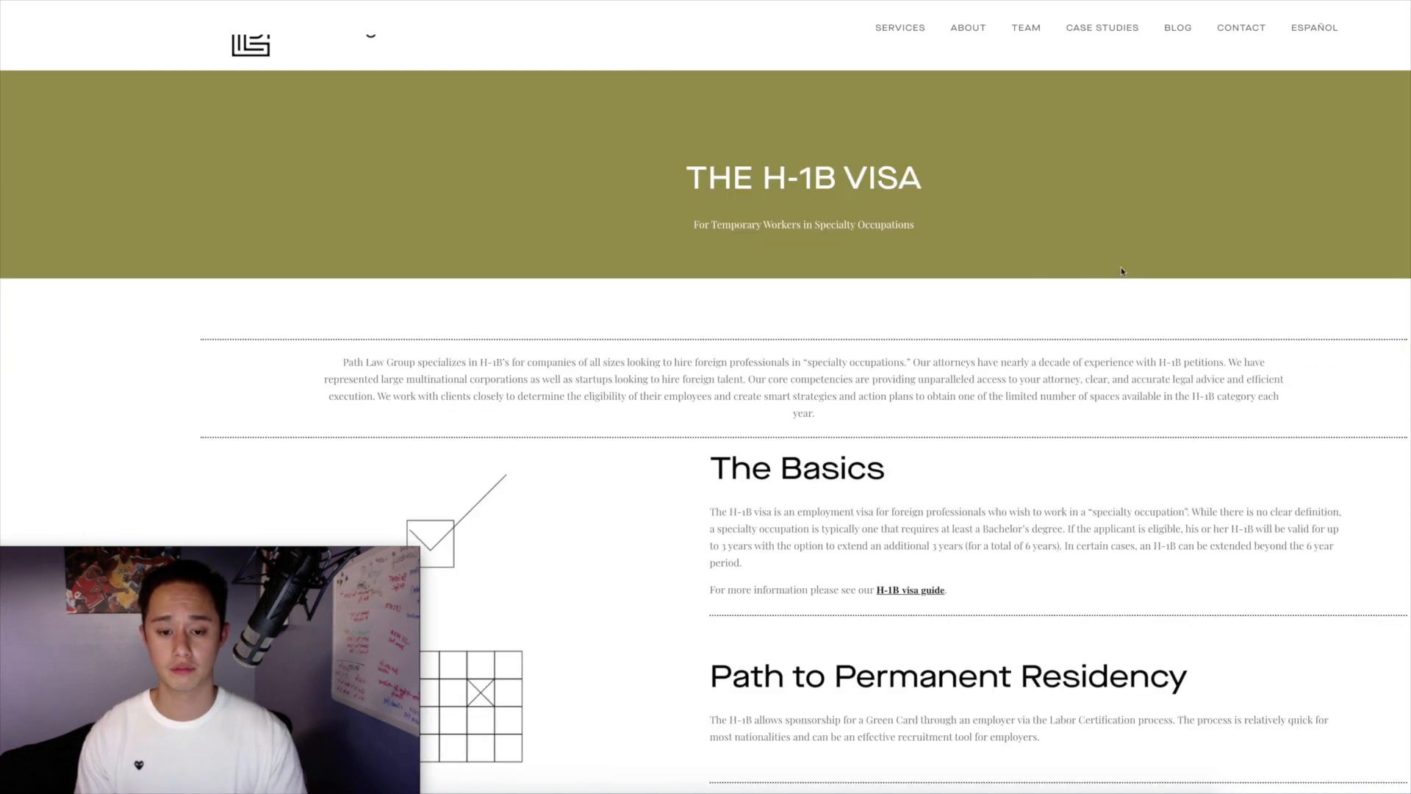
scroll(1122, 267, "down", 8)
scroll(1143, 272, "up", 8)
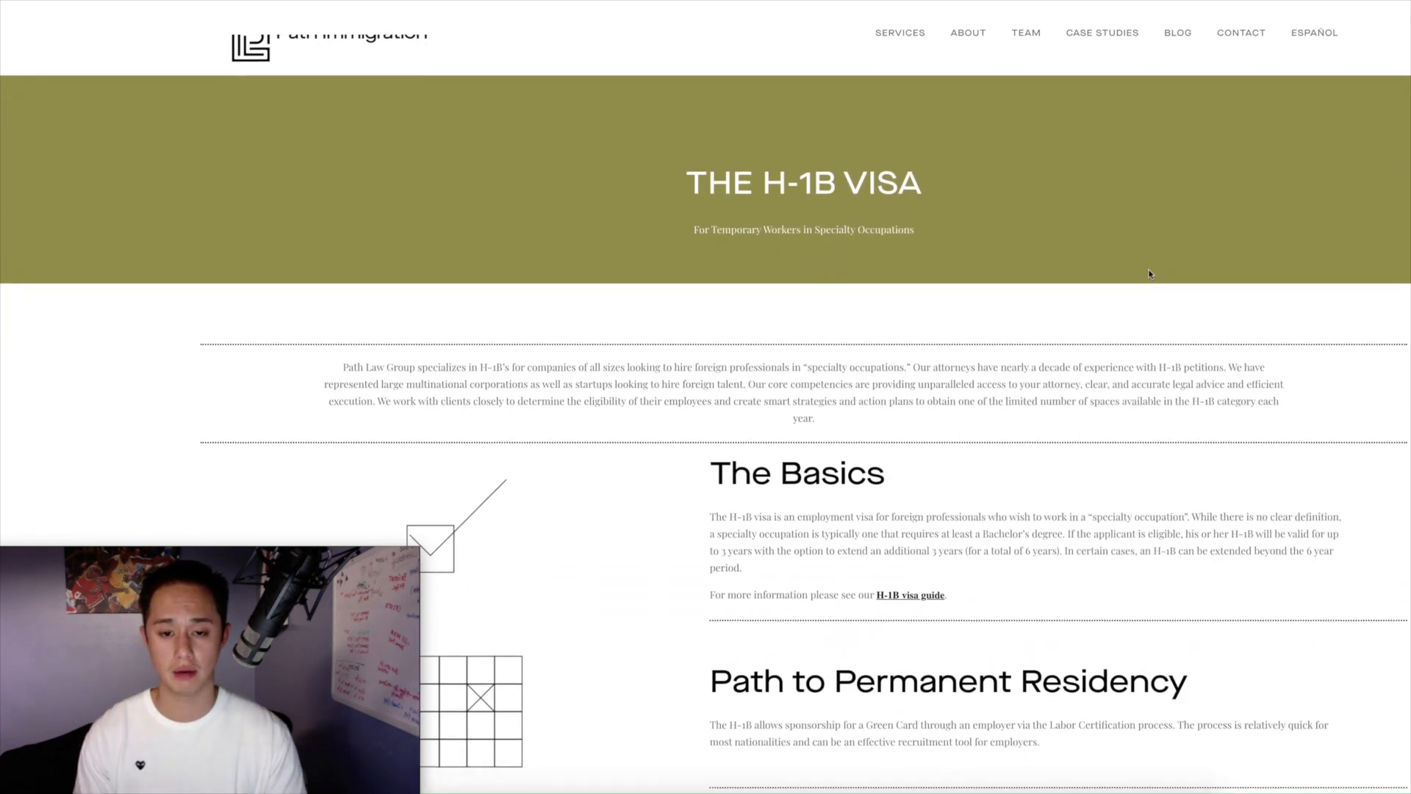
Step: Reread the H-1B visa page's benefits, challenges and call-to-action links, and return to its heading
scroll(1148, 271, "down", 2)
scroll(1132, 294, "down", 5)
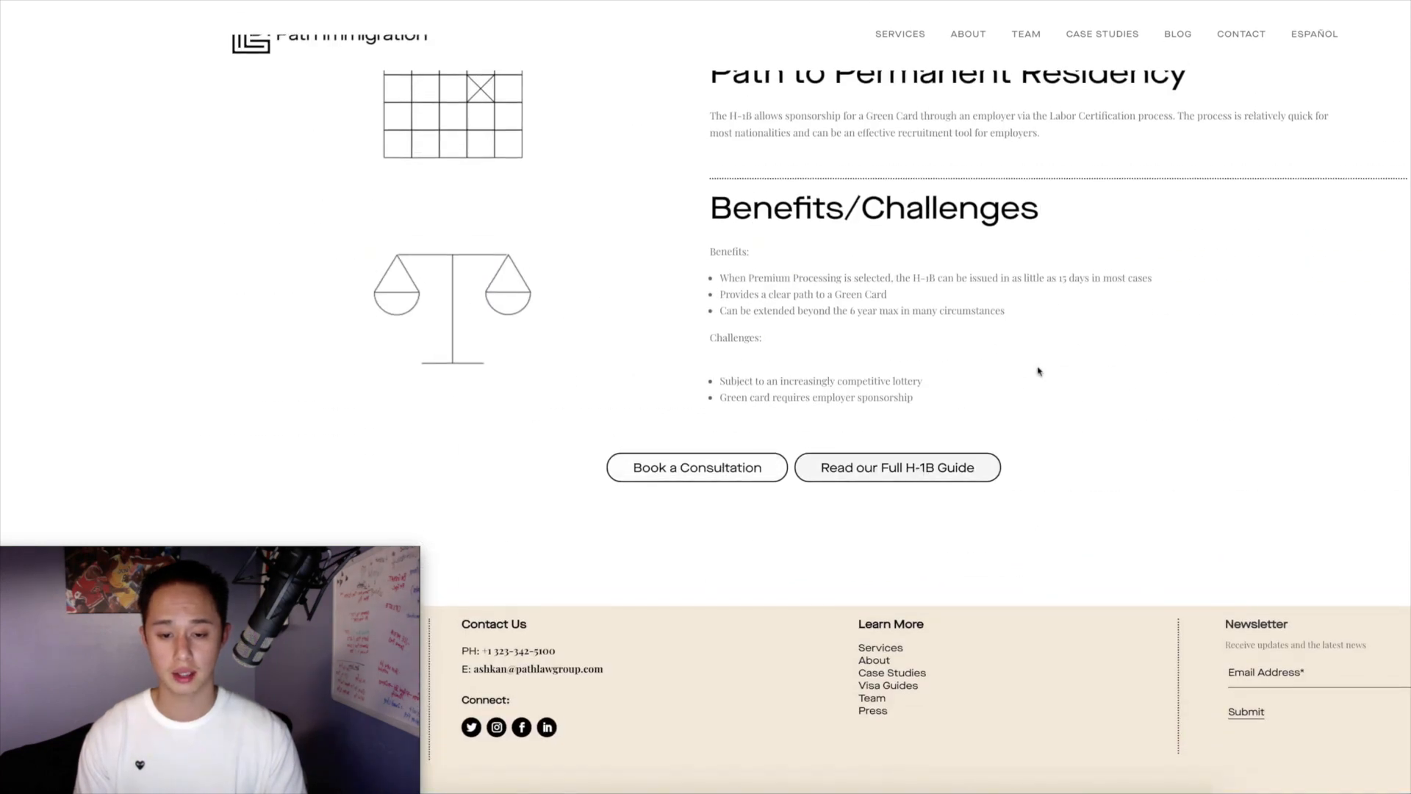
scroll(1102, 364, "up", 1)
scroll(1118, 361, "up", 5)
scroll(1117, 361, "down", 5)
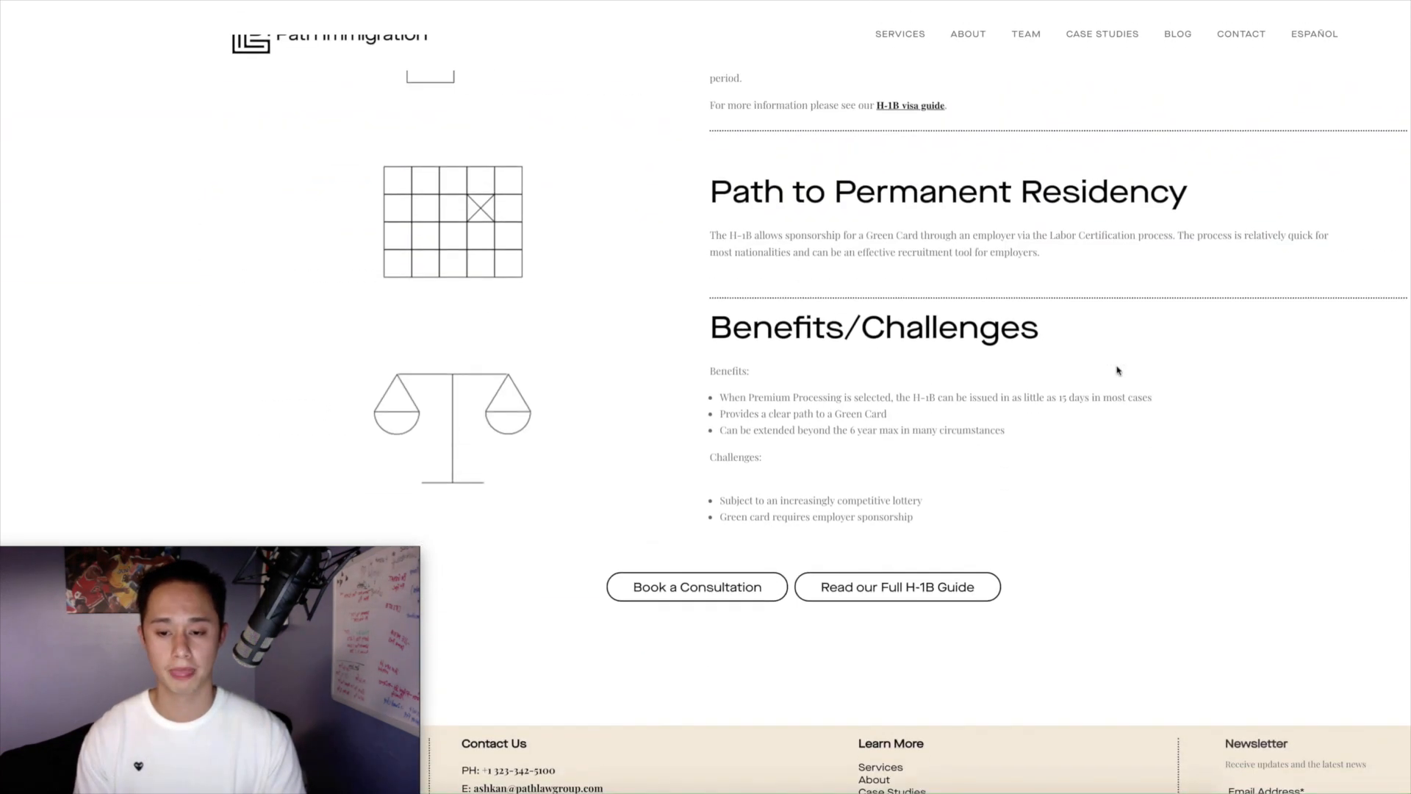
scroll(1117, 364, "up", 7)
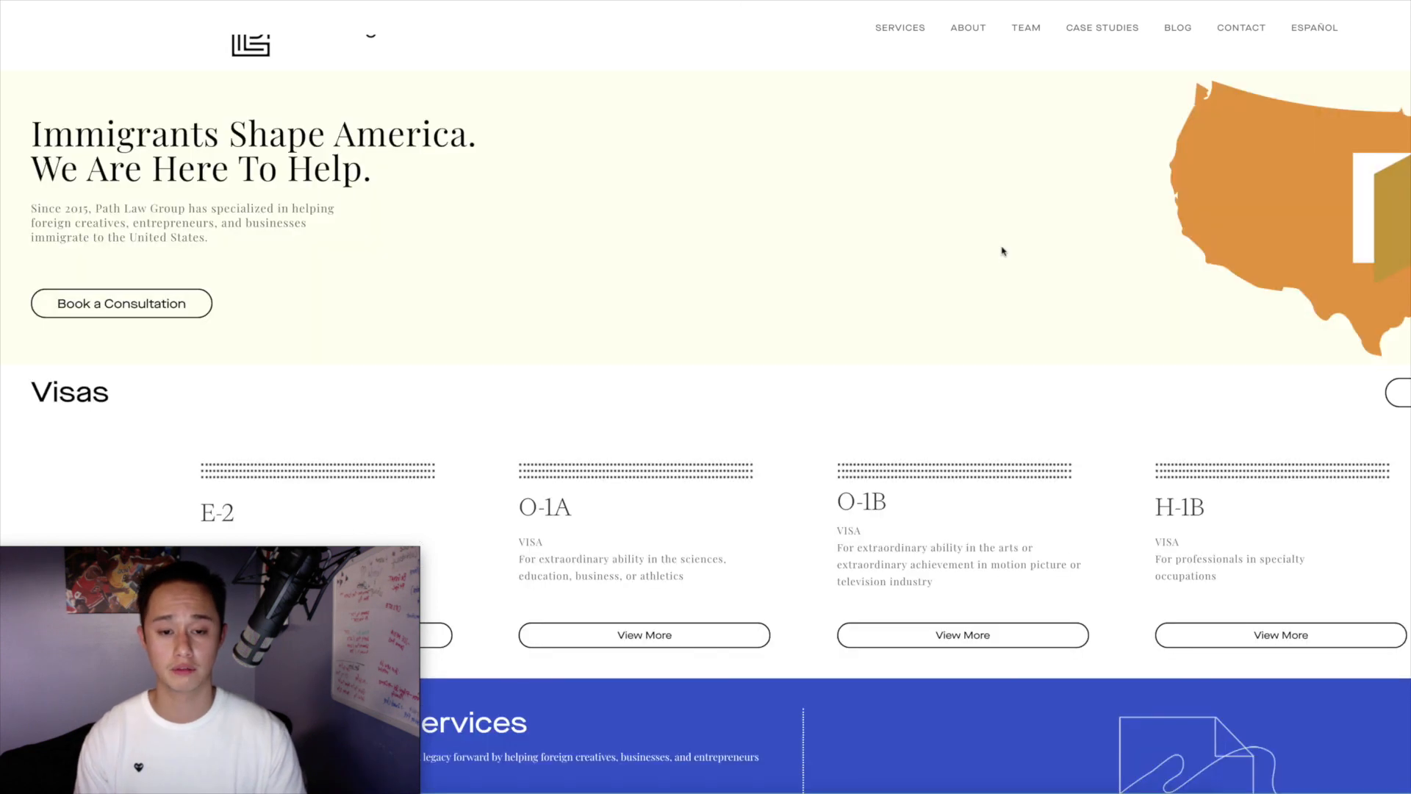
Step: Go through the law firm's homepage again, from the visa types and case studies to the visa guides, media logos and footer
scroll(1002, 249, "down", 5)
scroll(1007, 254, "up", 5)
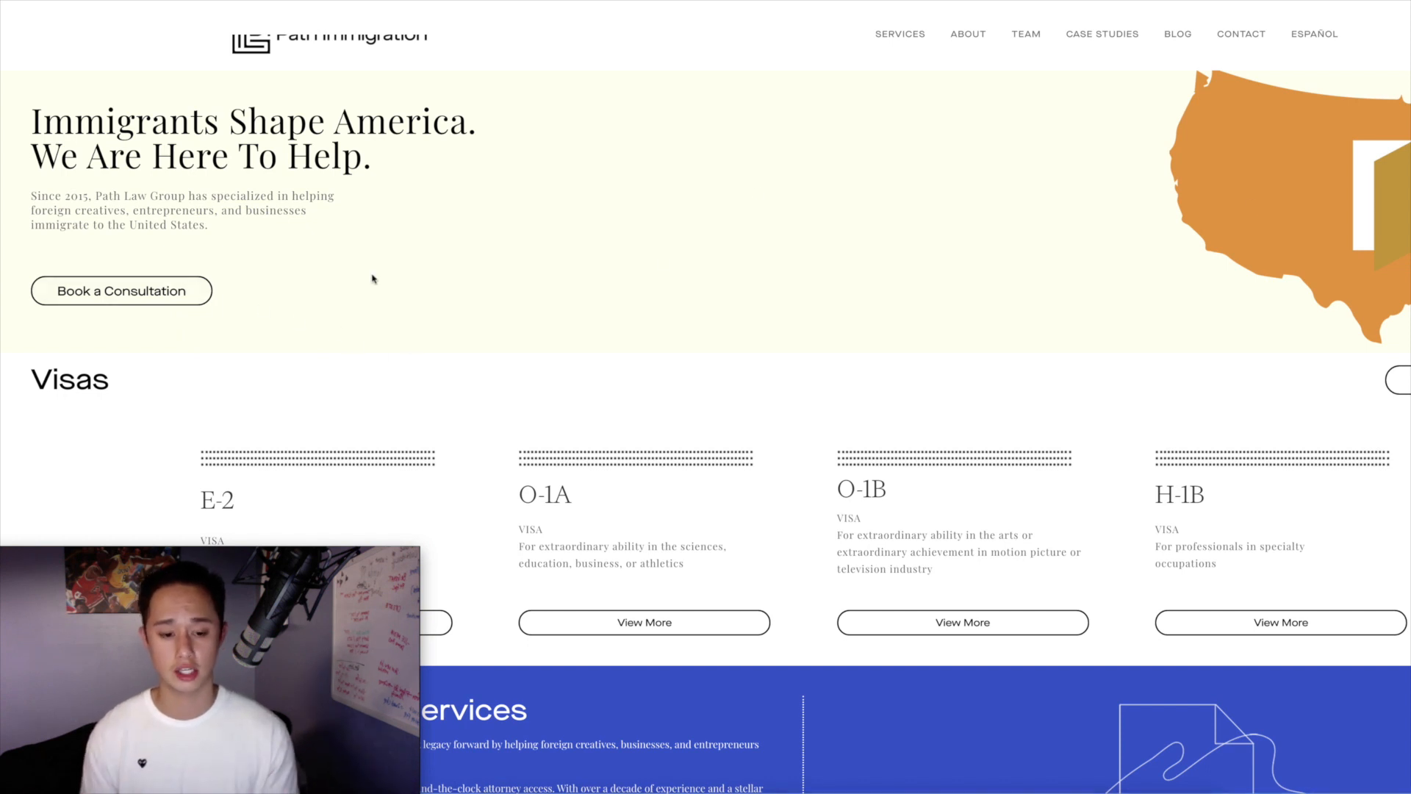
scroll(1102, 252, "down", 8)
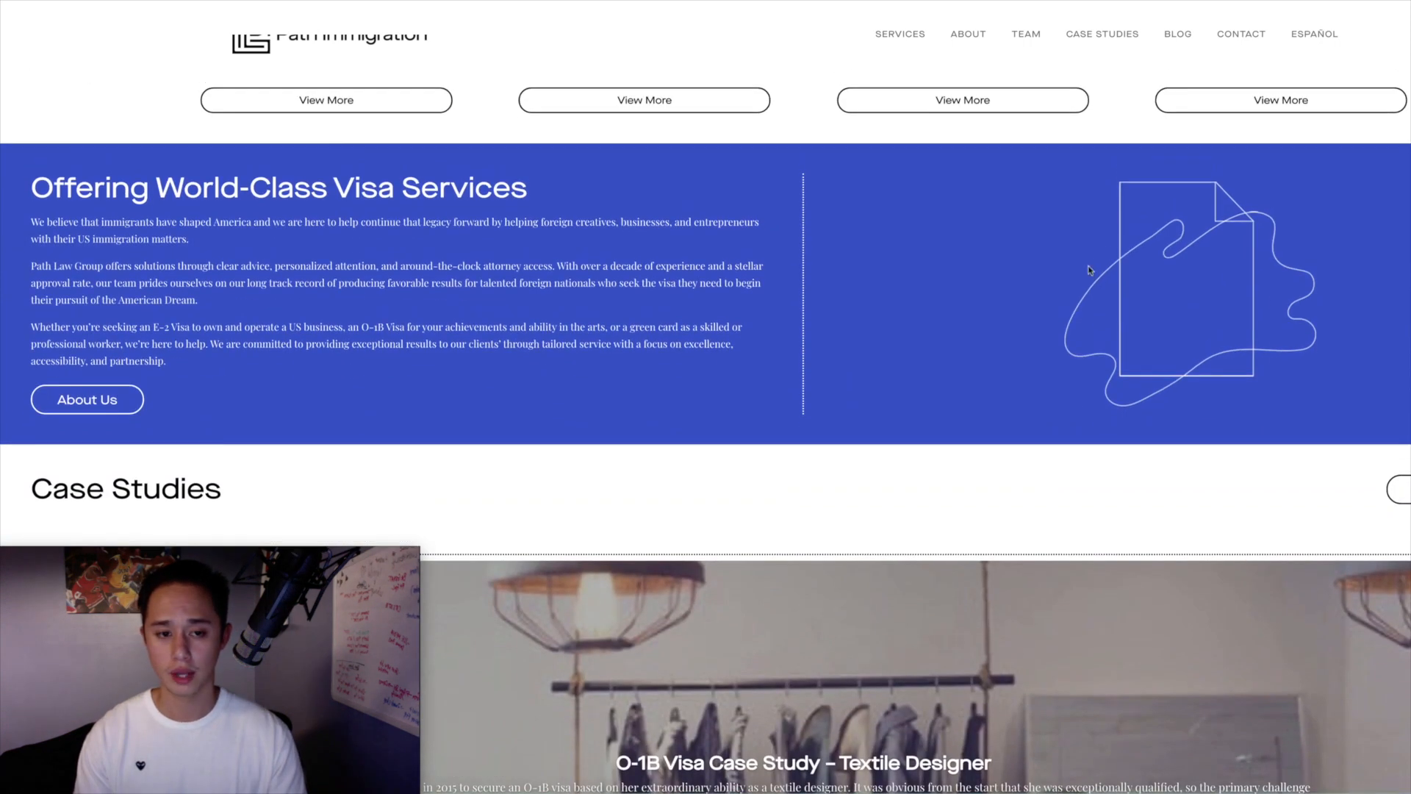
scroll(1102, 253, "up", 6)
scroll(1017, 412, "down", 9)
scroll(1025, 413, "down", 7)
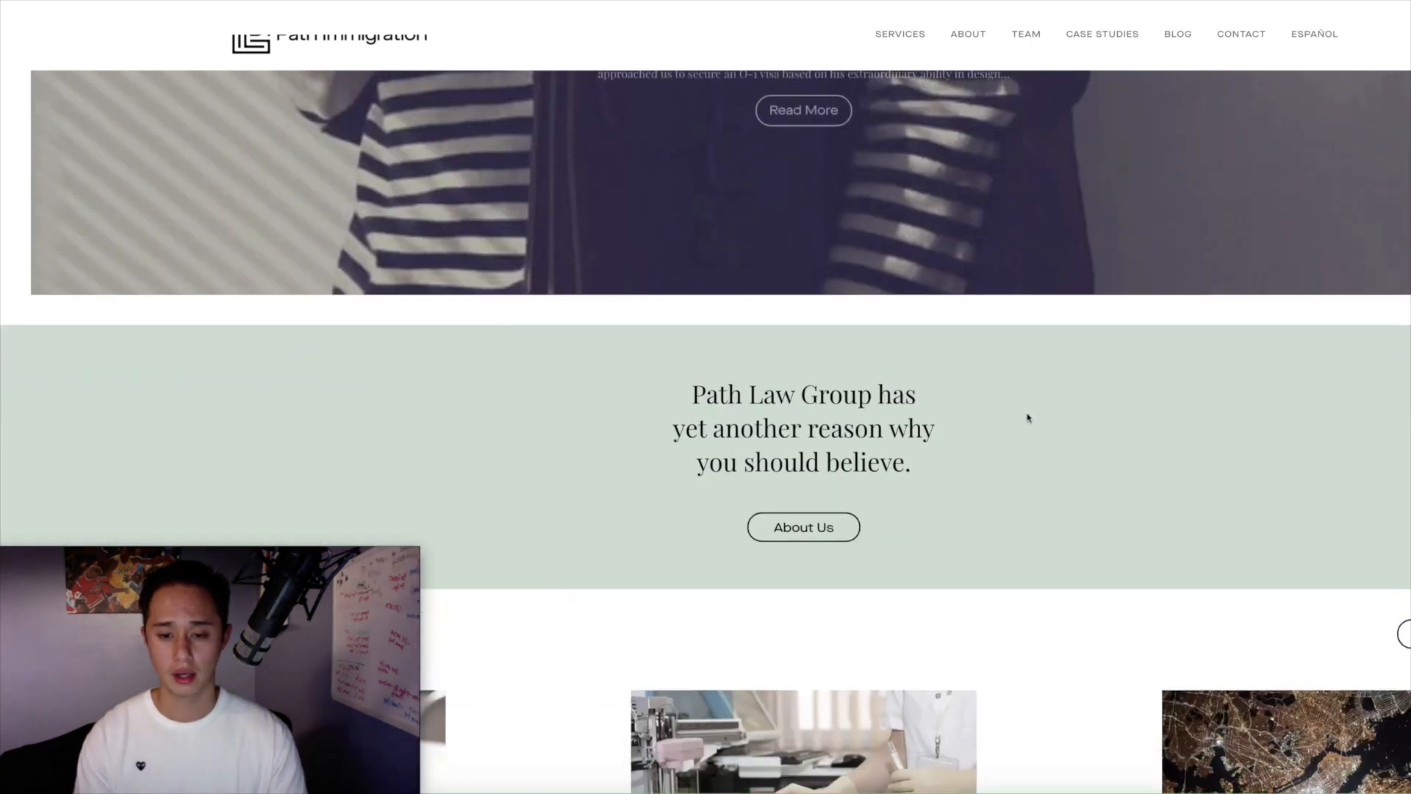
scroll(1021, 419, "up", 3)
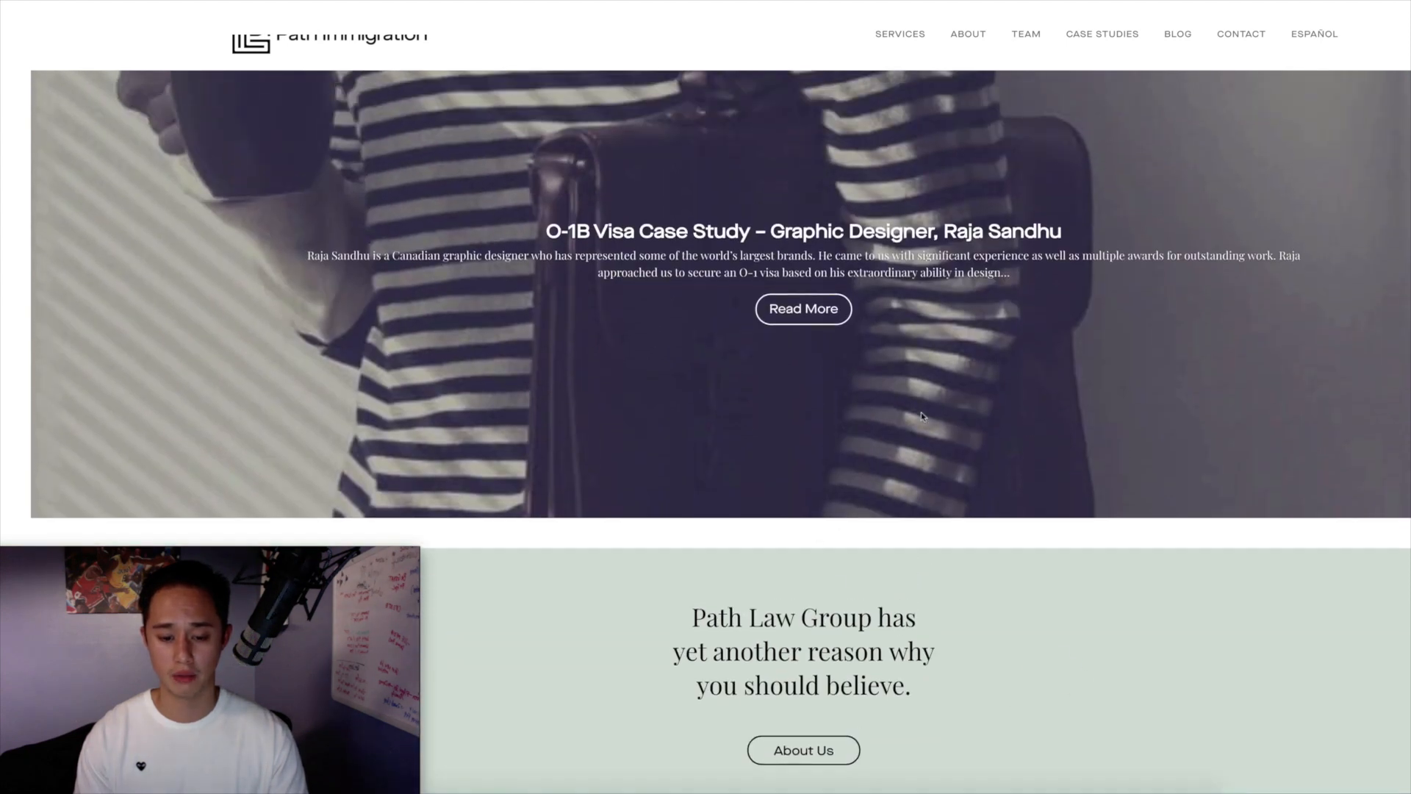
scroll(922, 416, "down", 11)
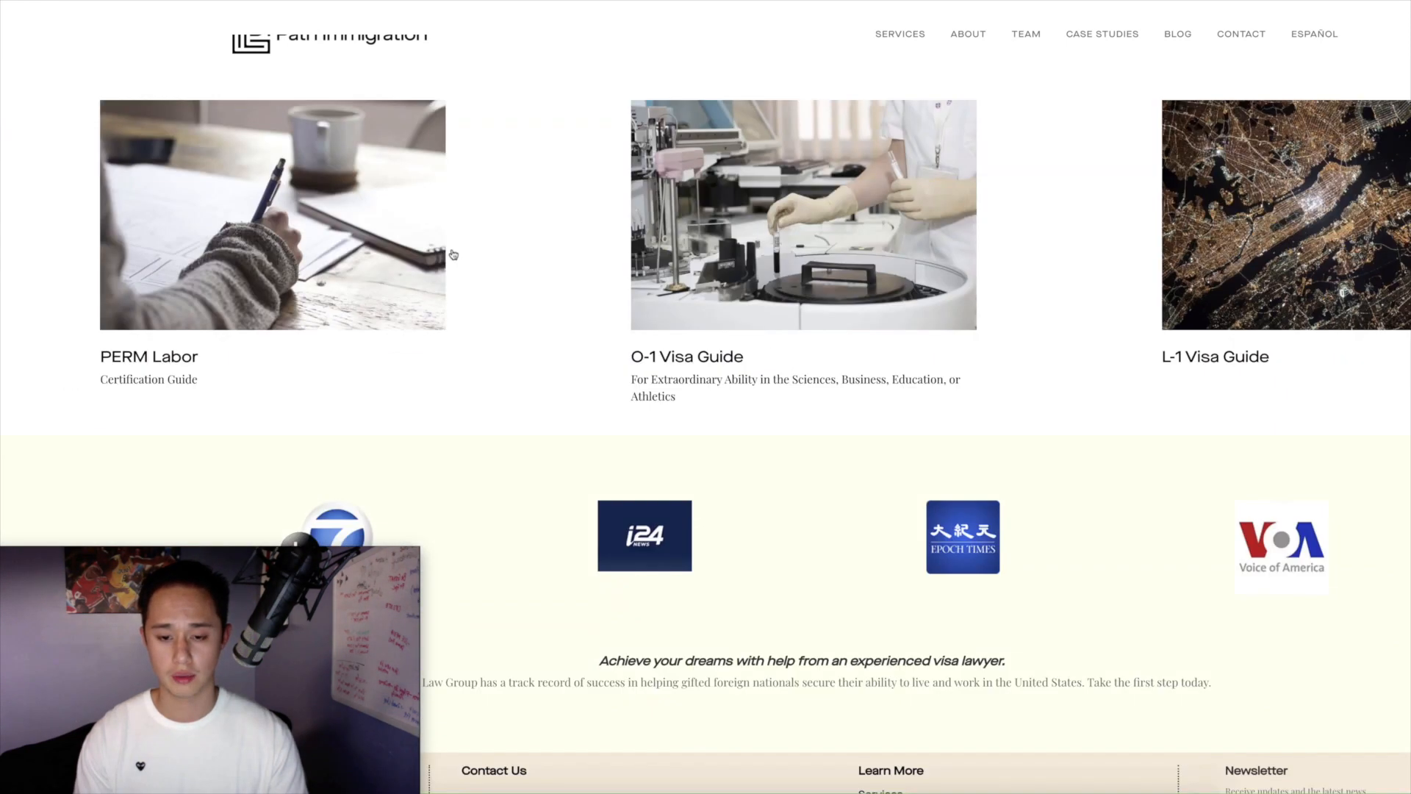
scroll(970, 274, "down", 2)
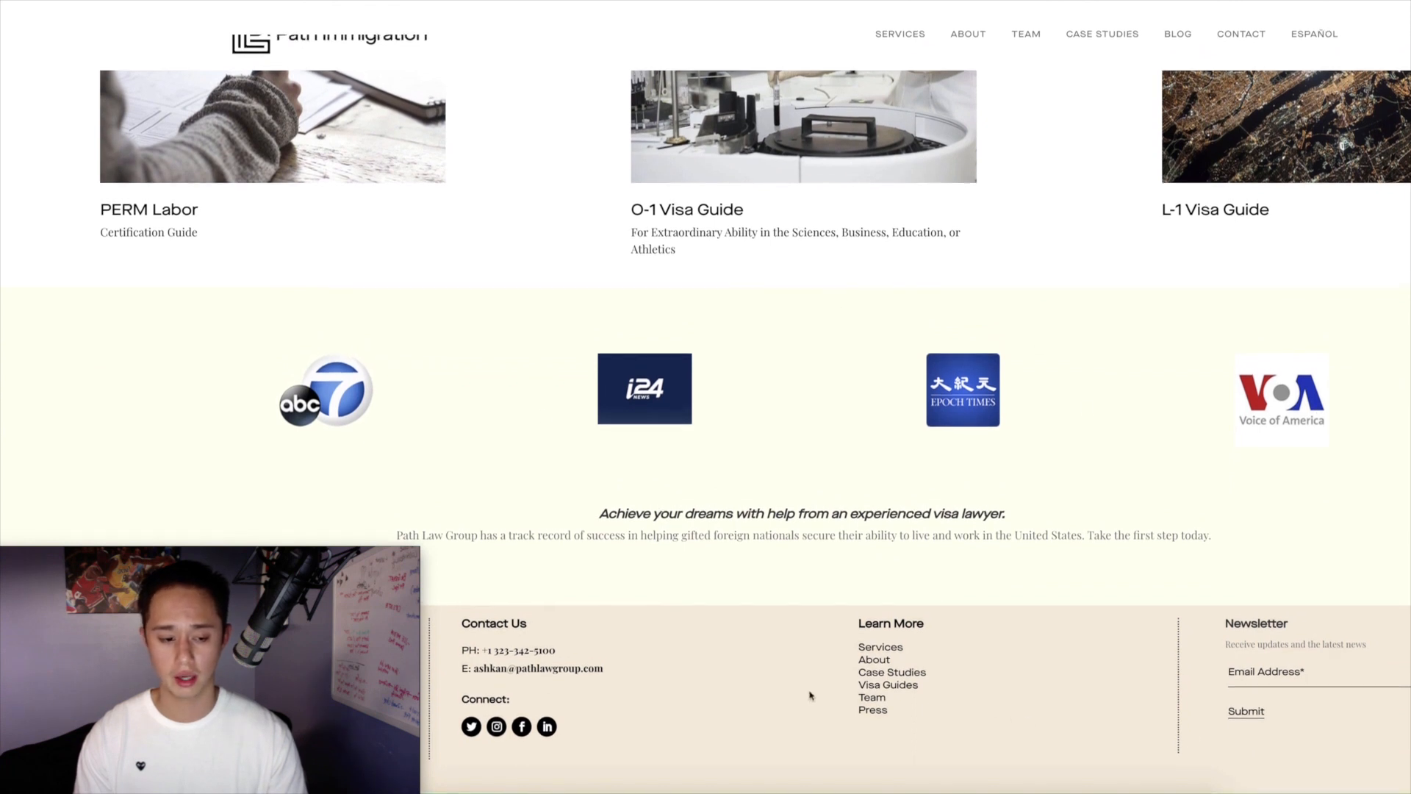
scroll(1121, 671, "up", 20)
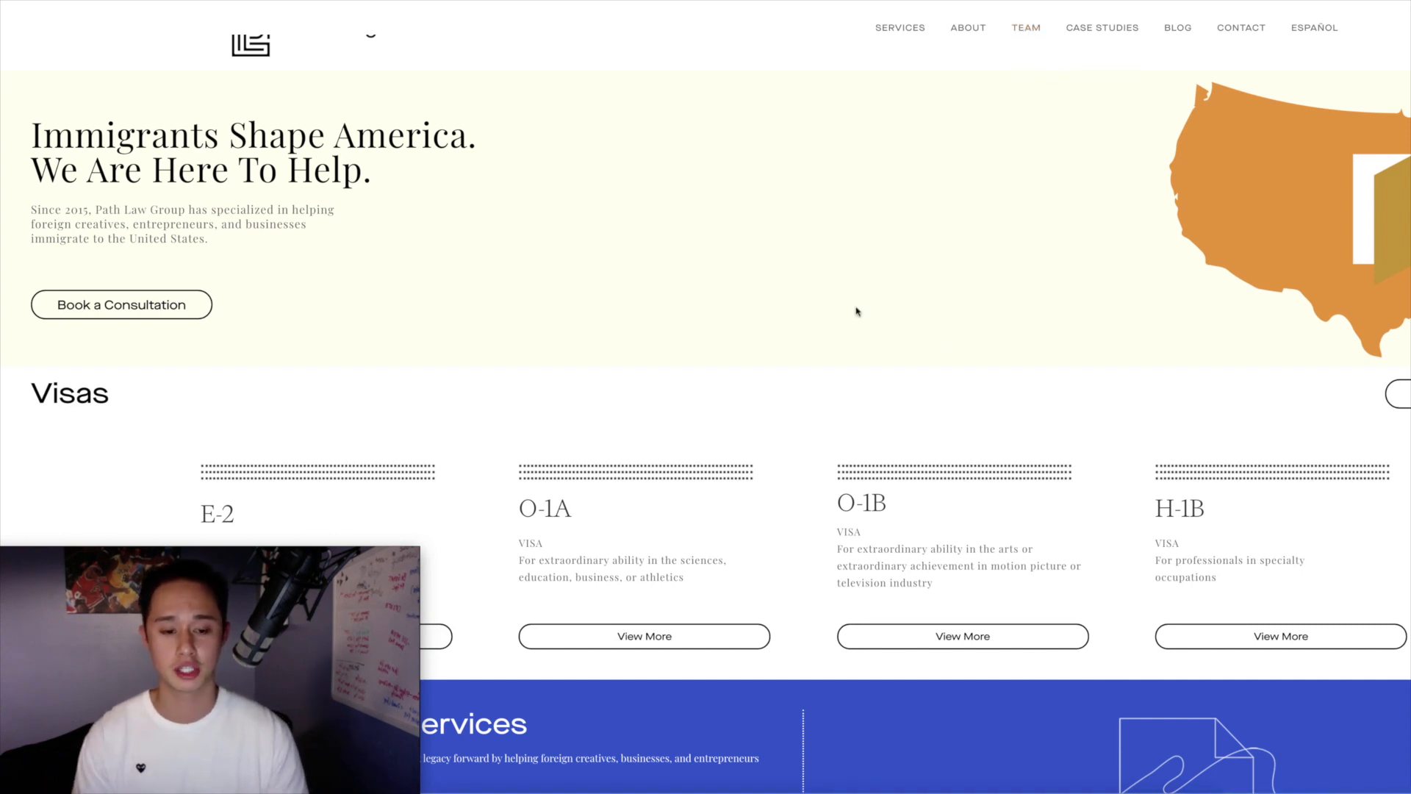
Step: Recheck the homepage's visa services and case studies sections against its opening headline and consultation link
scroll(784, 337, "down", 7)
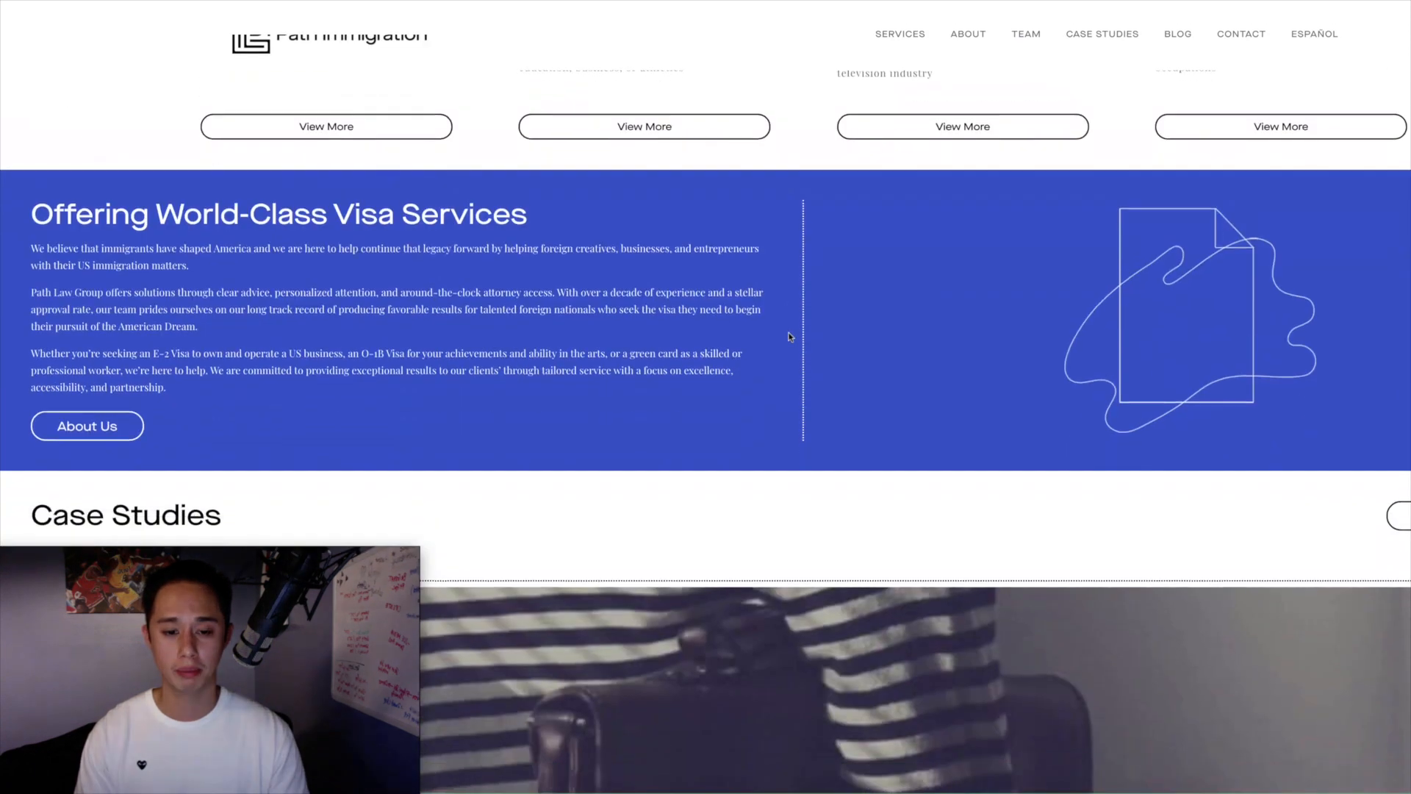
scroll(790, 337, "down", 6)
scroll(790, 336, "up", 20)
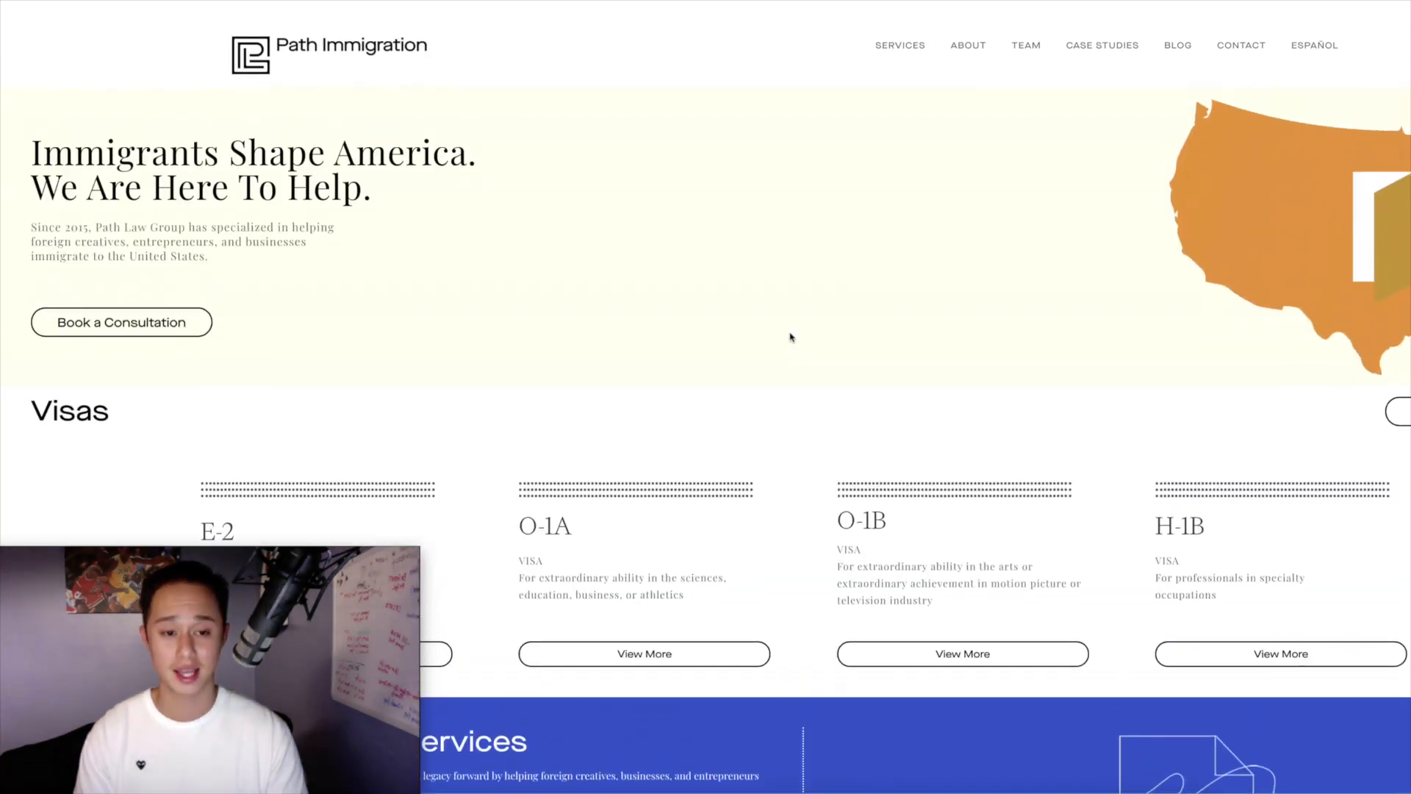
scroll(791, 336, "down", 1)
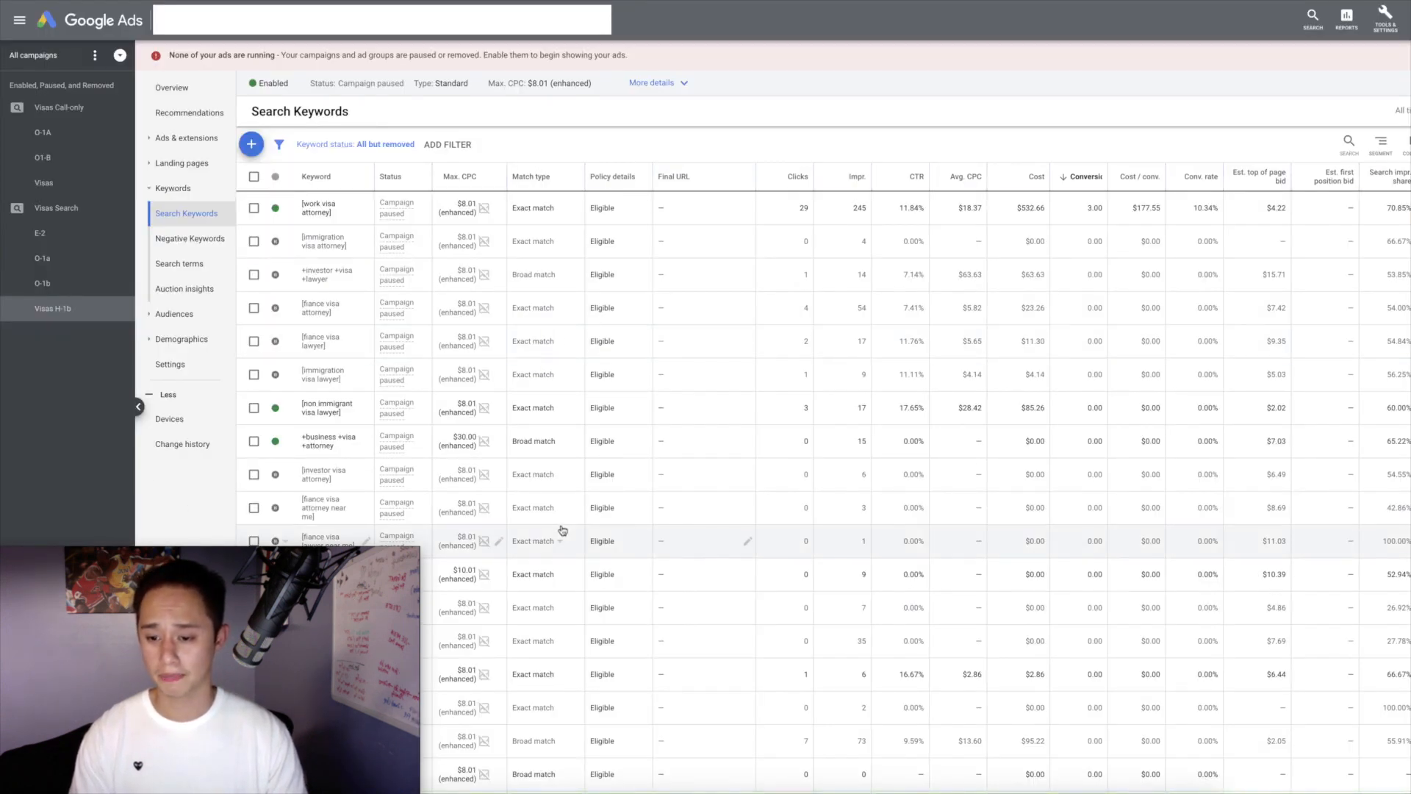
Step: Review the Visas H-1b ad group's search keywords in Google Ads, from the converting keyword down to the totals
scroll(562, 529, "down", 1)
scroll(562, 529, "up", 1)
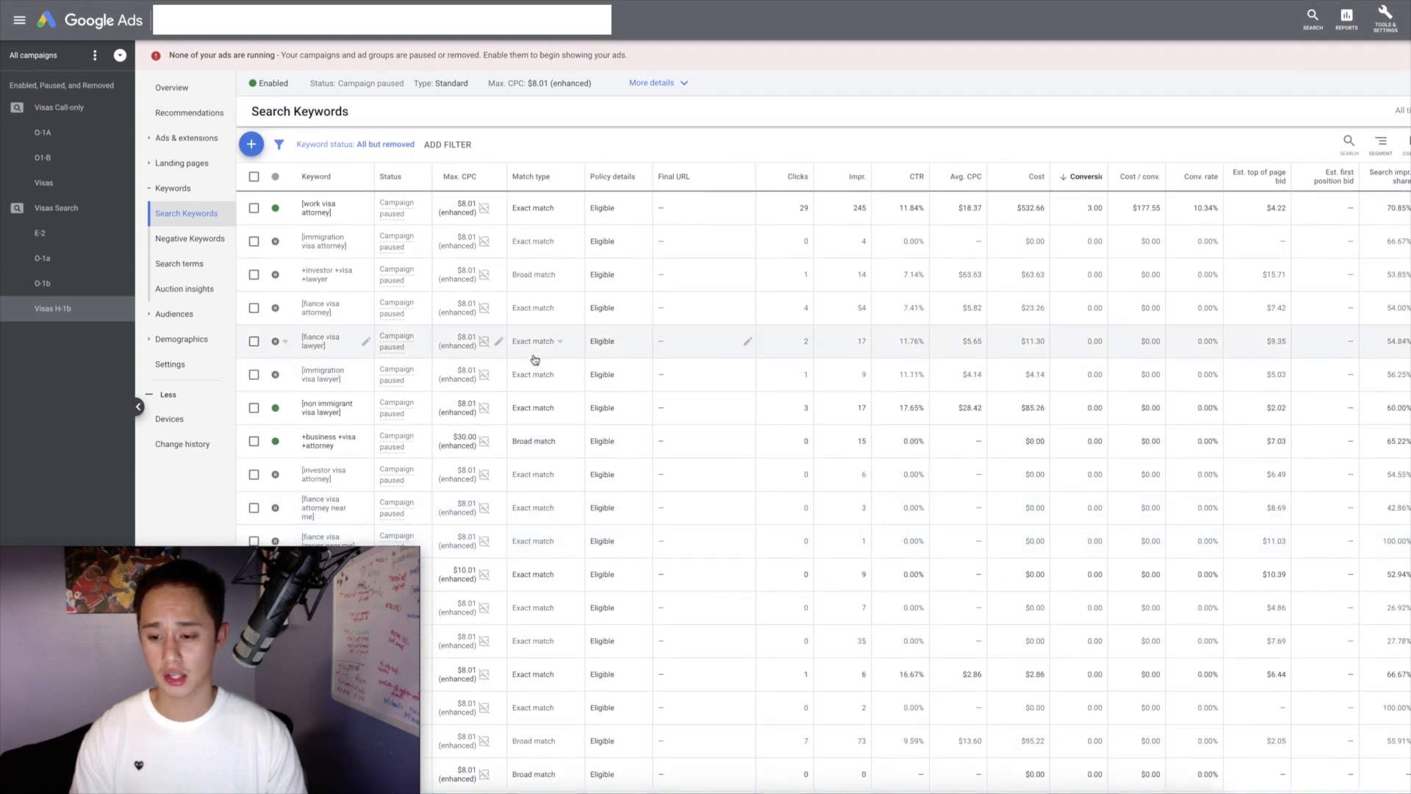
scroll(536, 362, "down", 3)
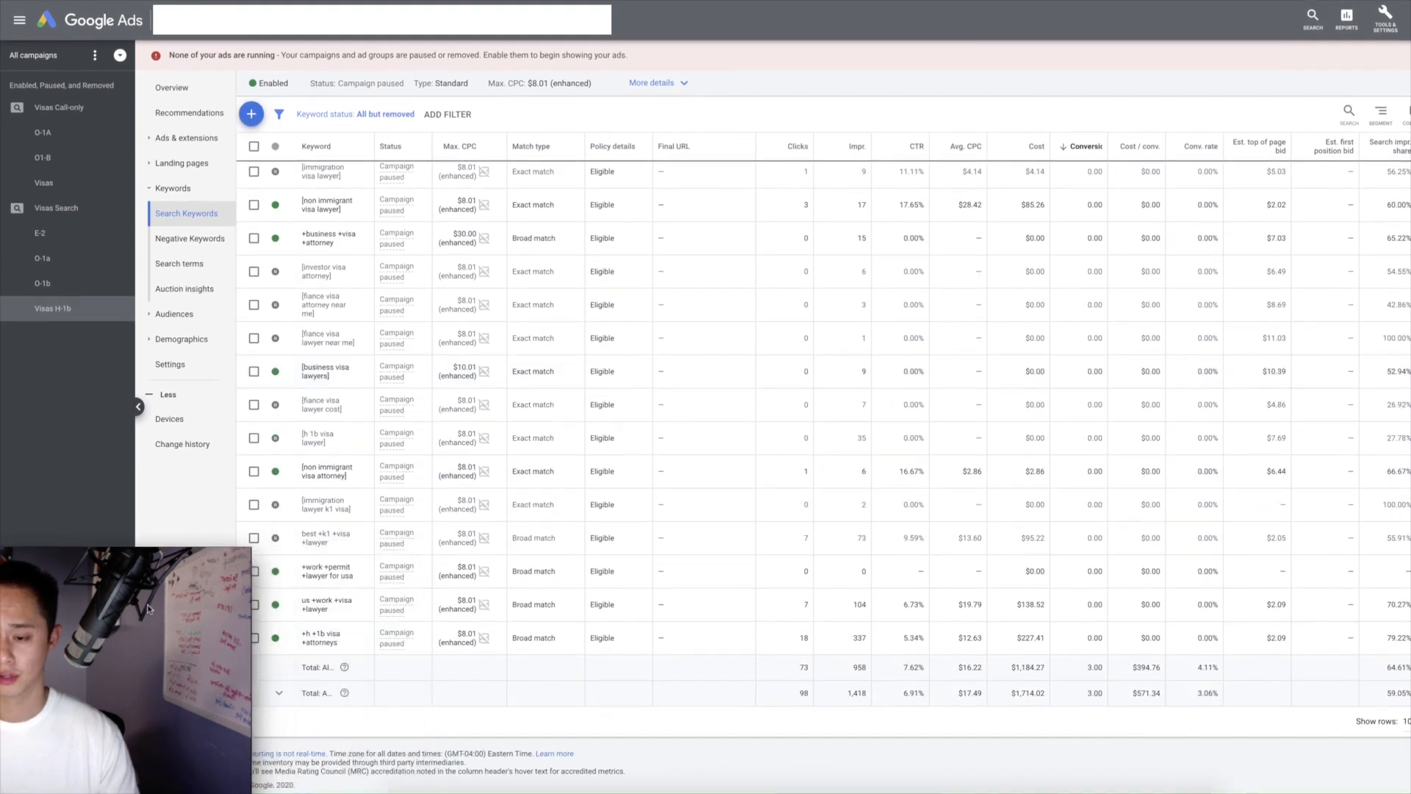
scroll(544, 579, "up", 3)
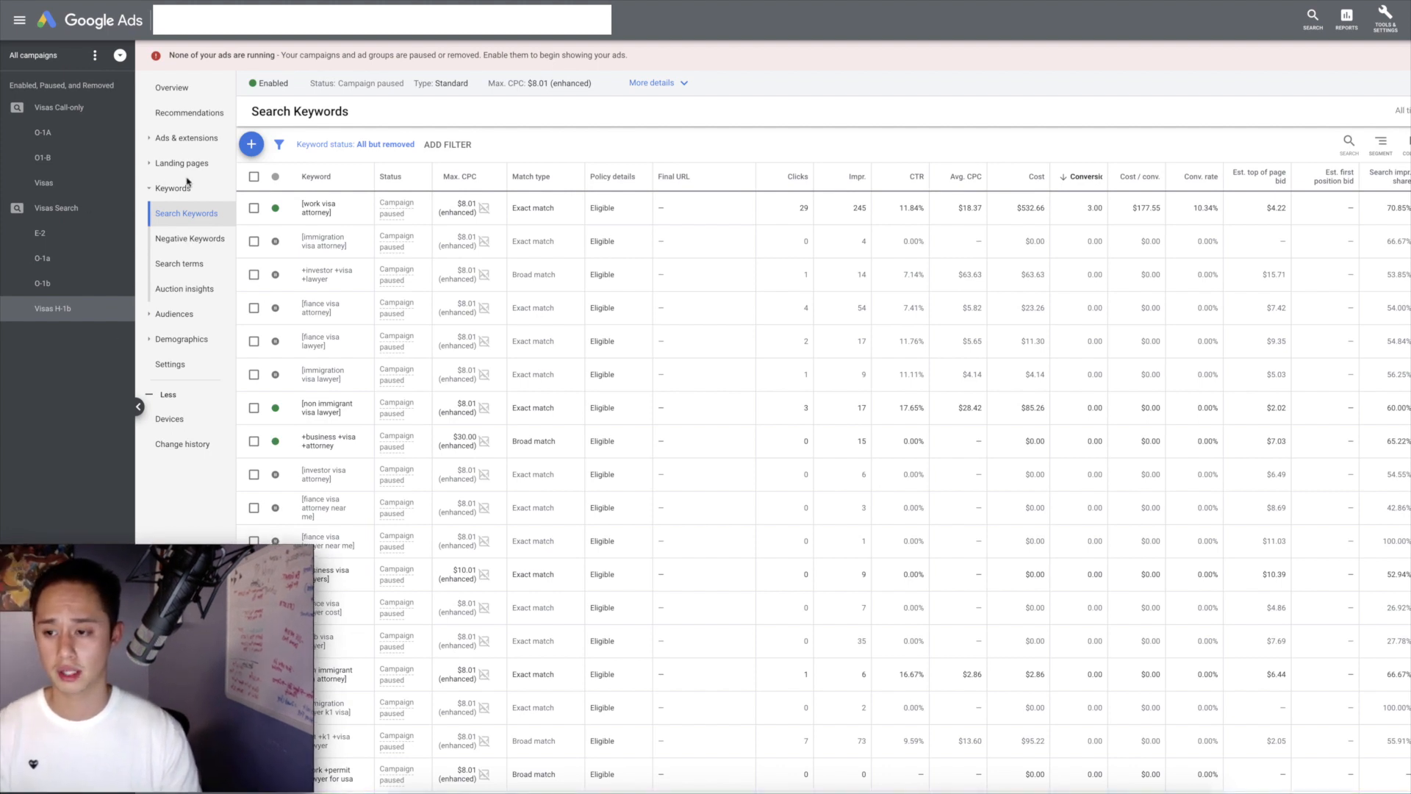
Step: Review the Visas H-1b ad group's ads and its sitelink, call, location, callout and structured snippet extensions
left_click(189, 138)
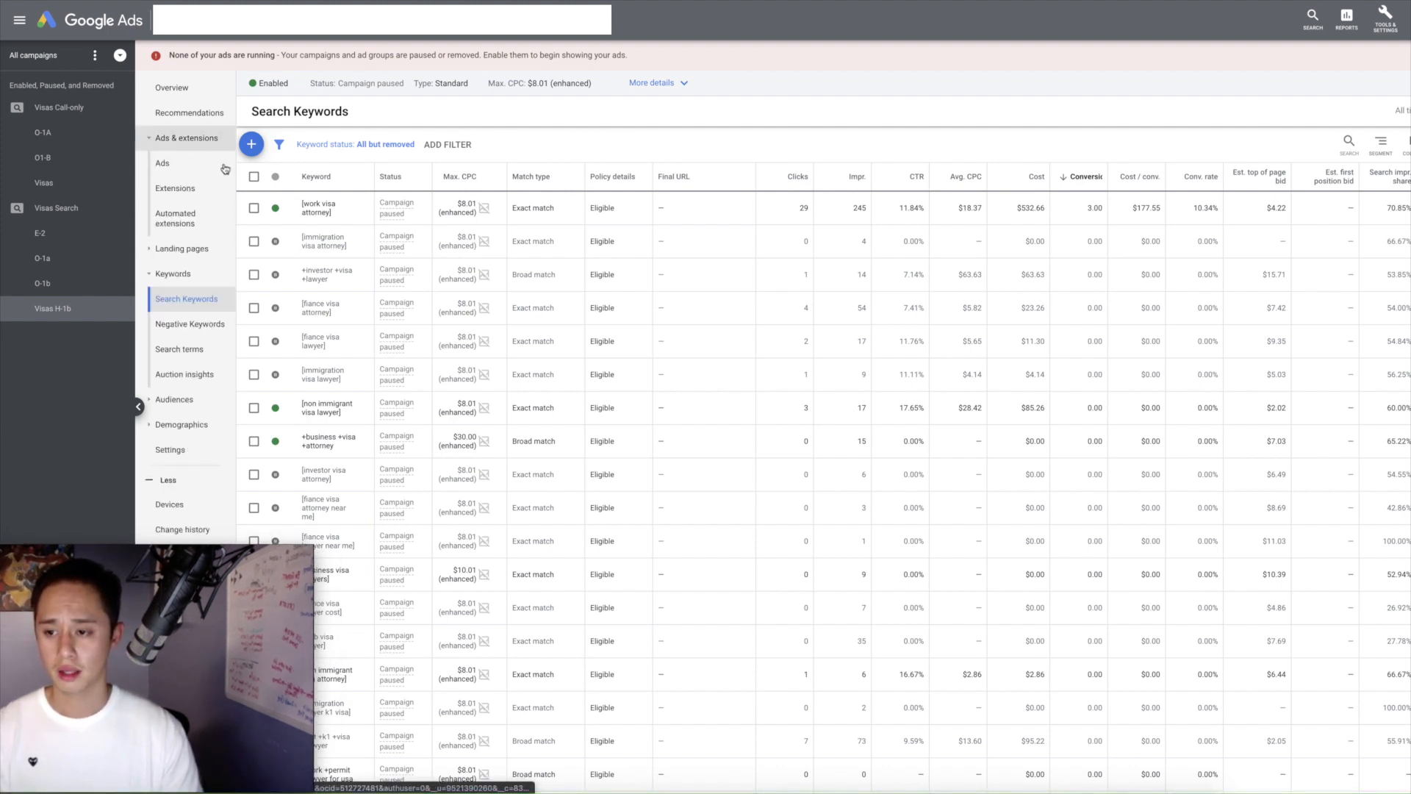
left_click(181, 164)
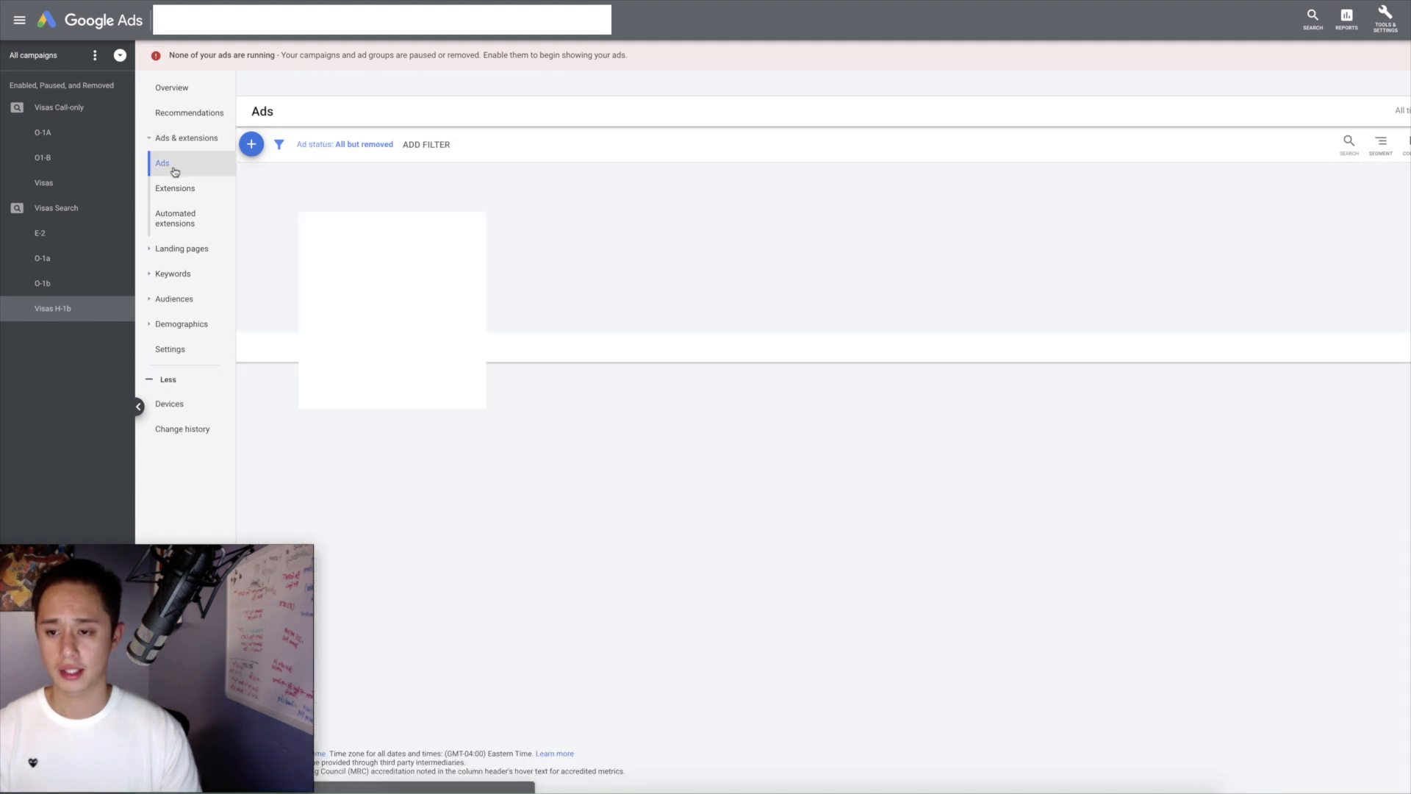
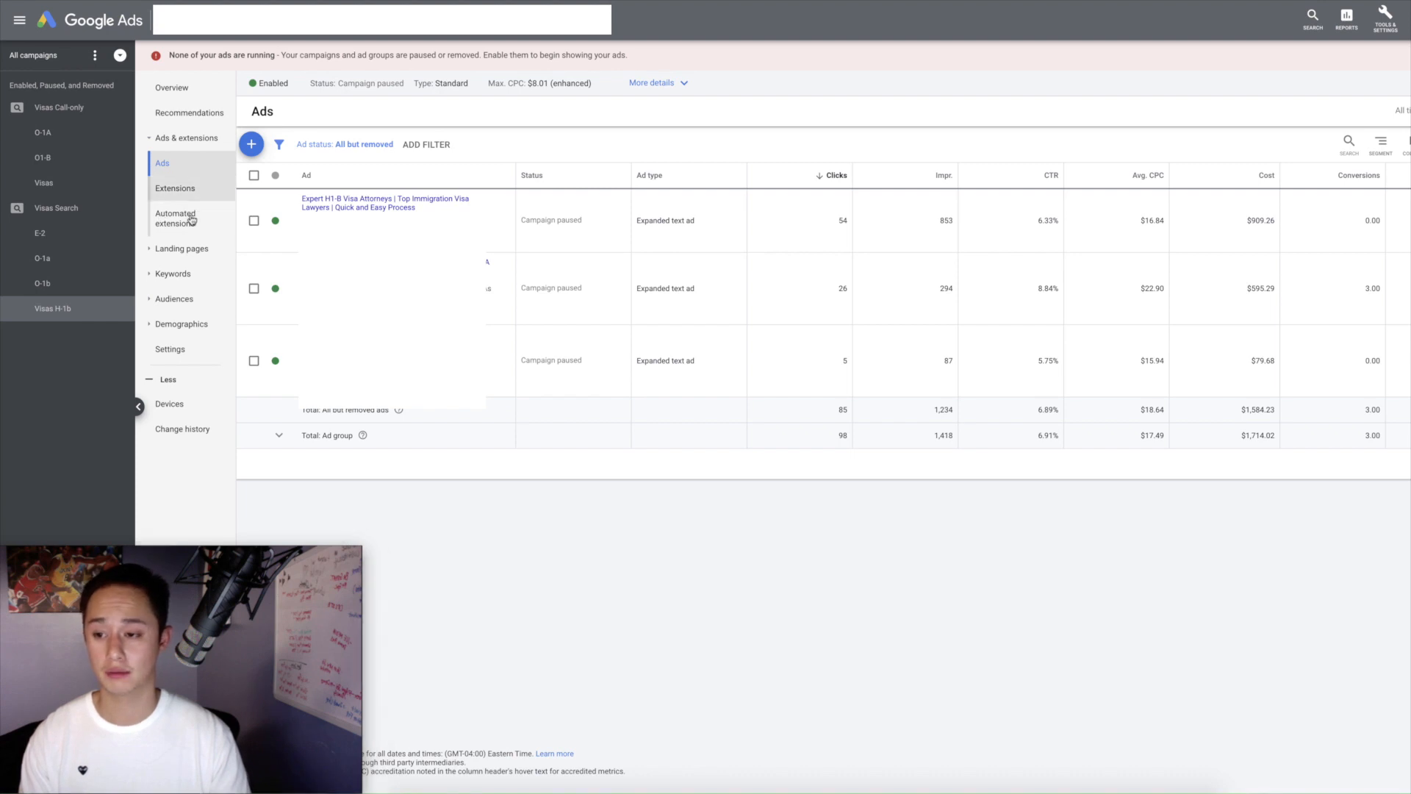
left_click(200, 189)
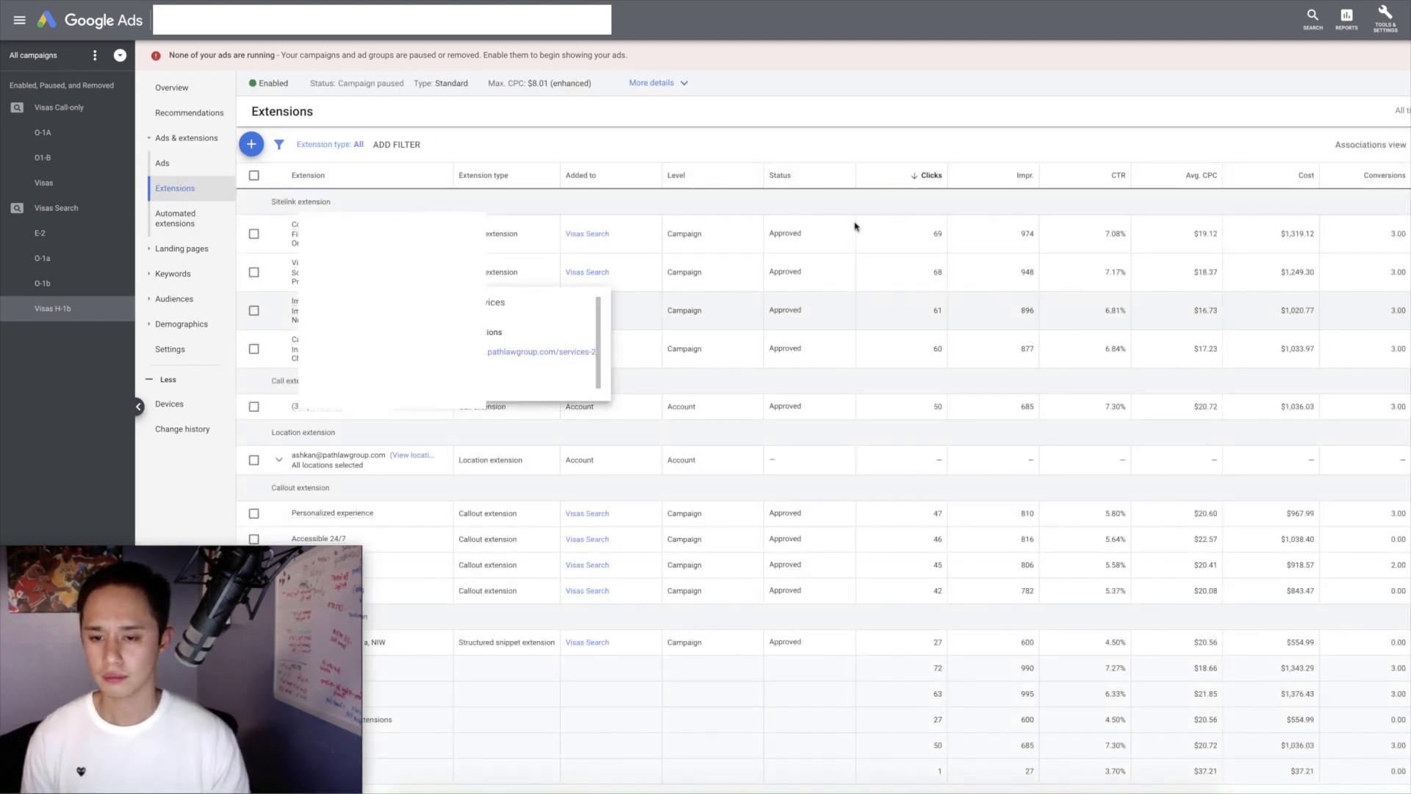
scroll(712, 319, "down", 1)
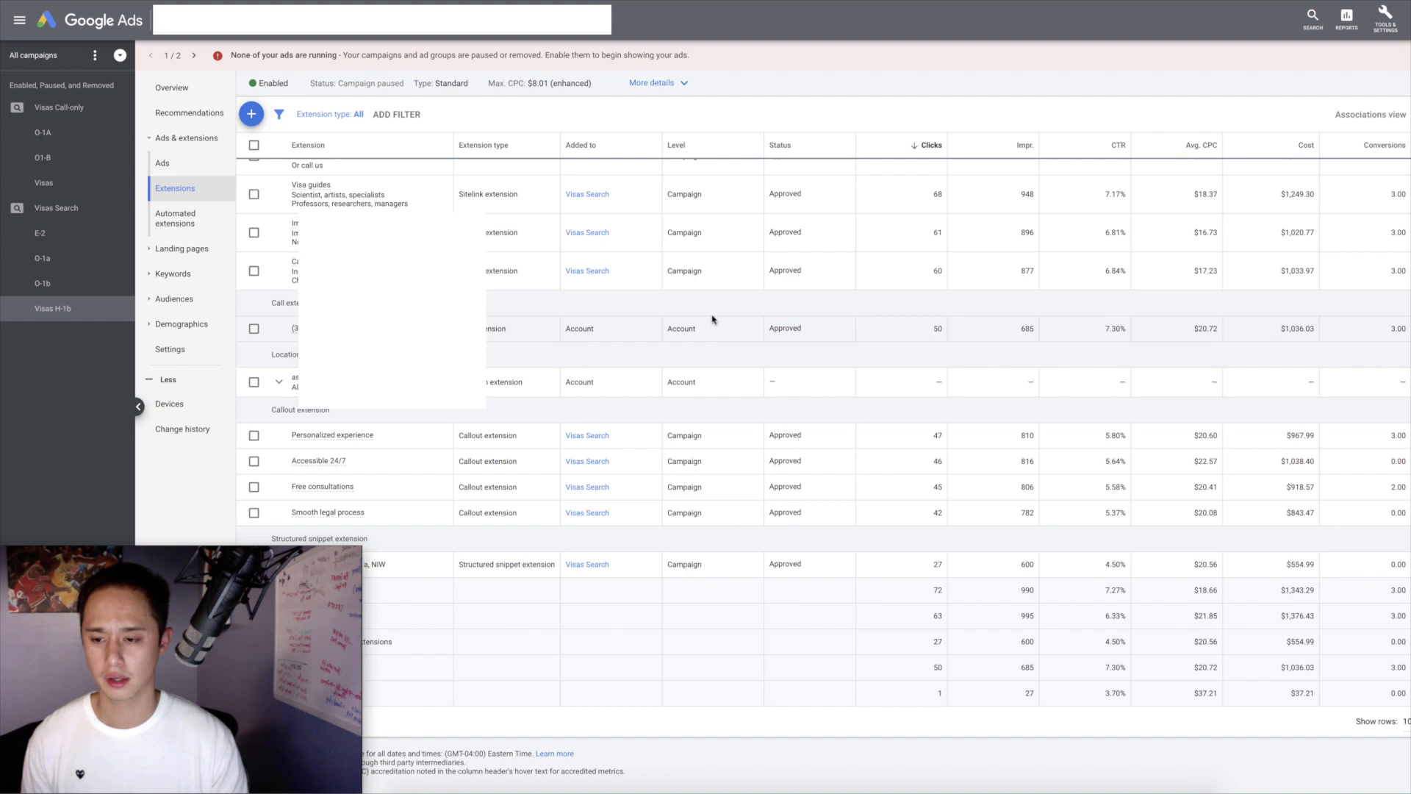
scroll(713, 319, "up", 1)
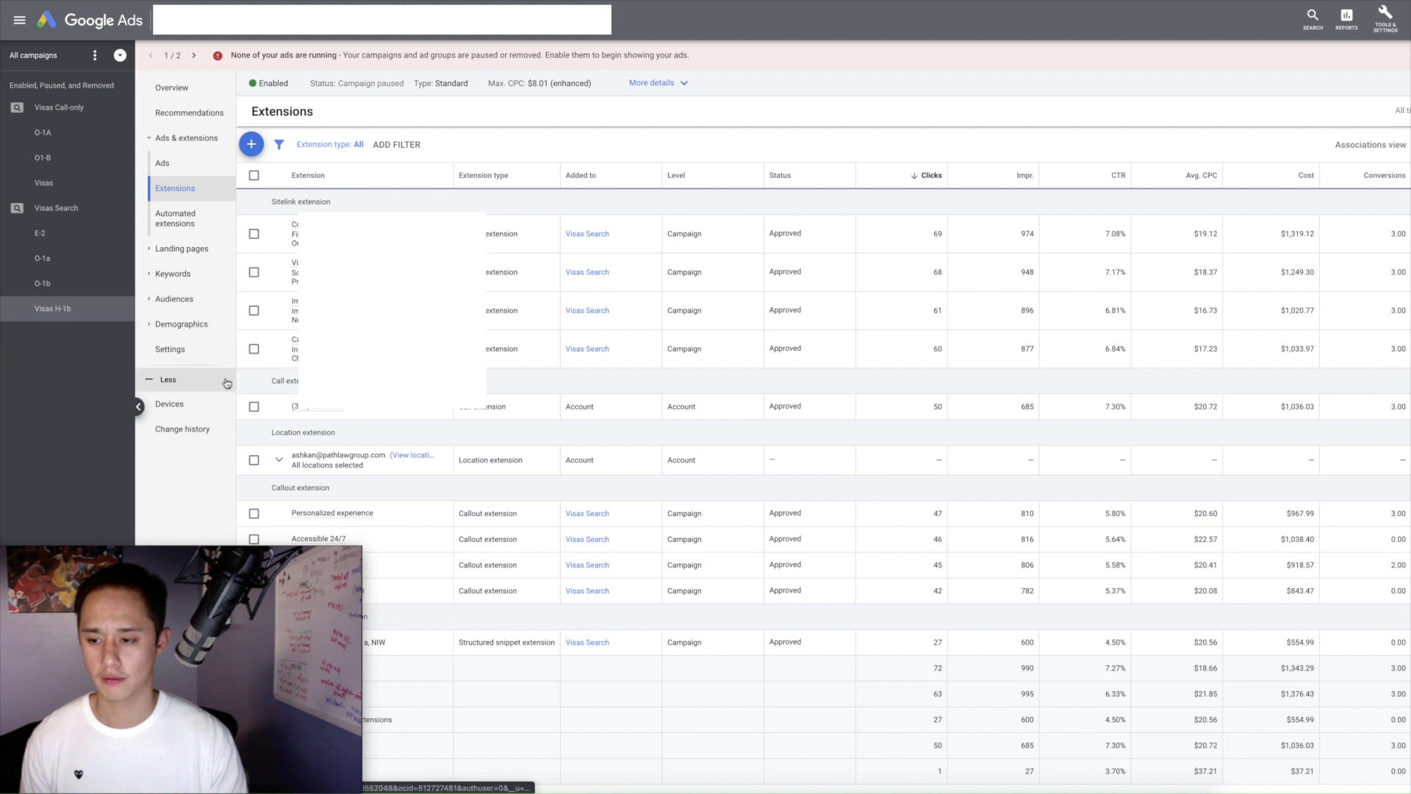
Step: Examine the Visas H-1b ad group's performance by device and inspect the bid adjustment options for computers
left_click(211, 406)
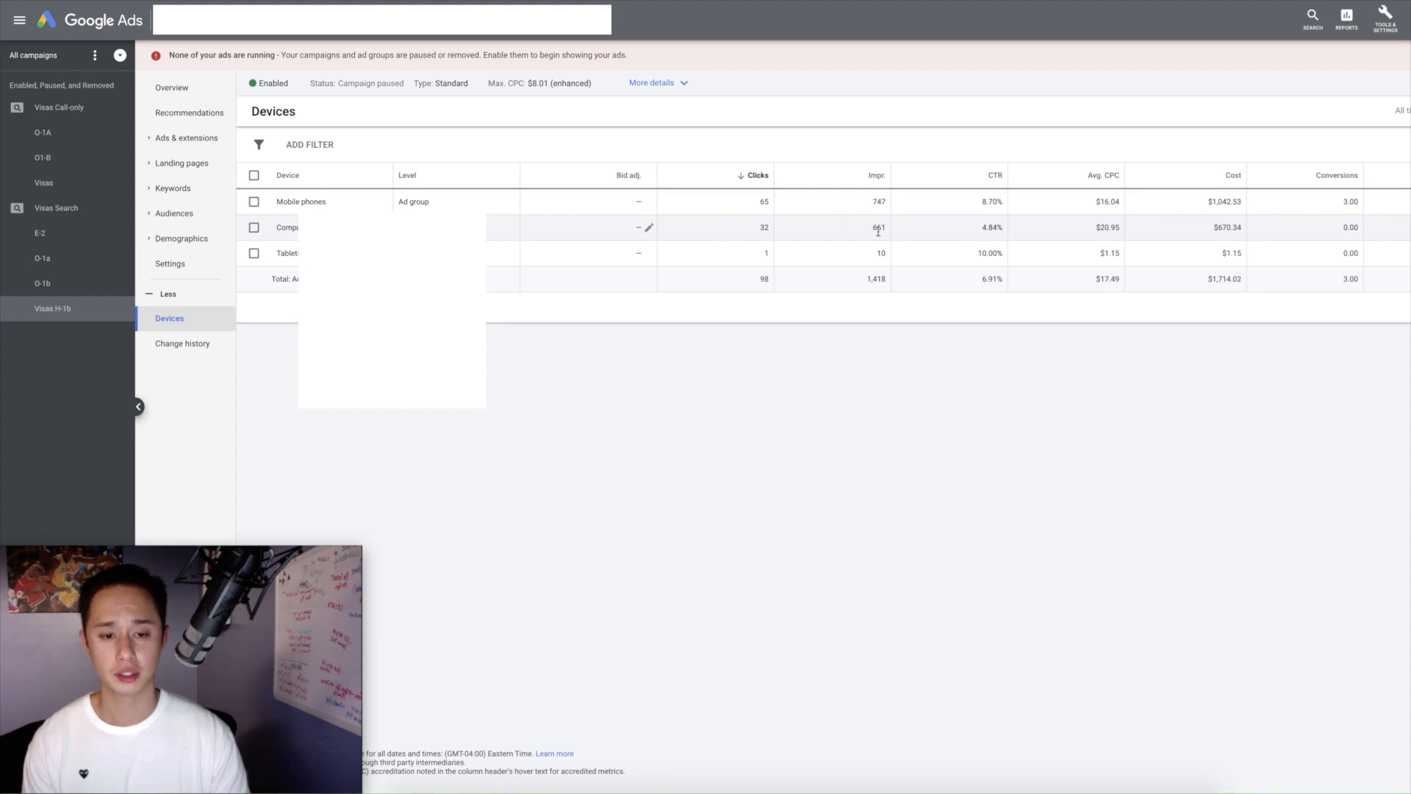
left_click(649, 228)
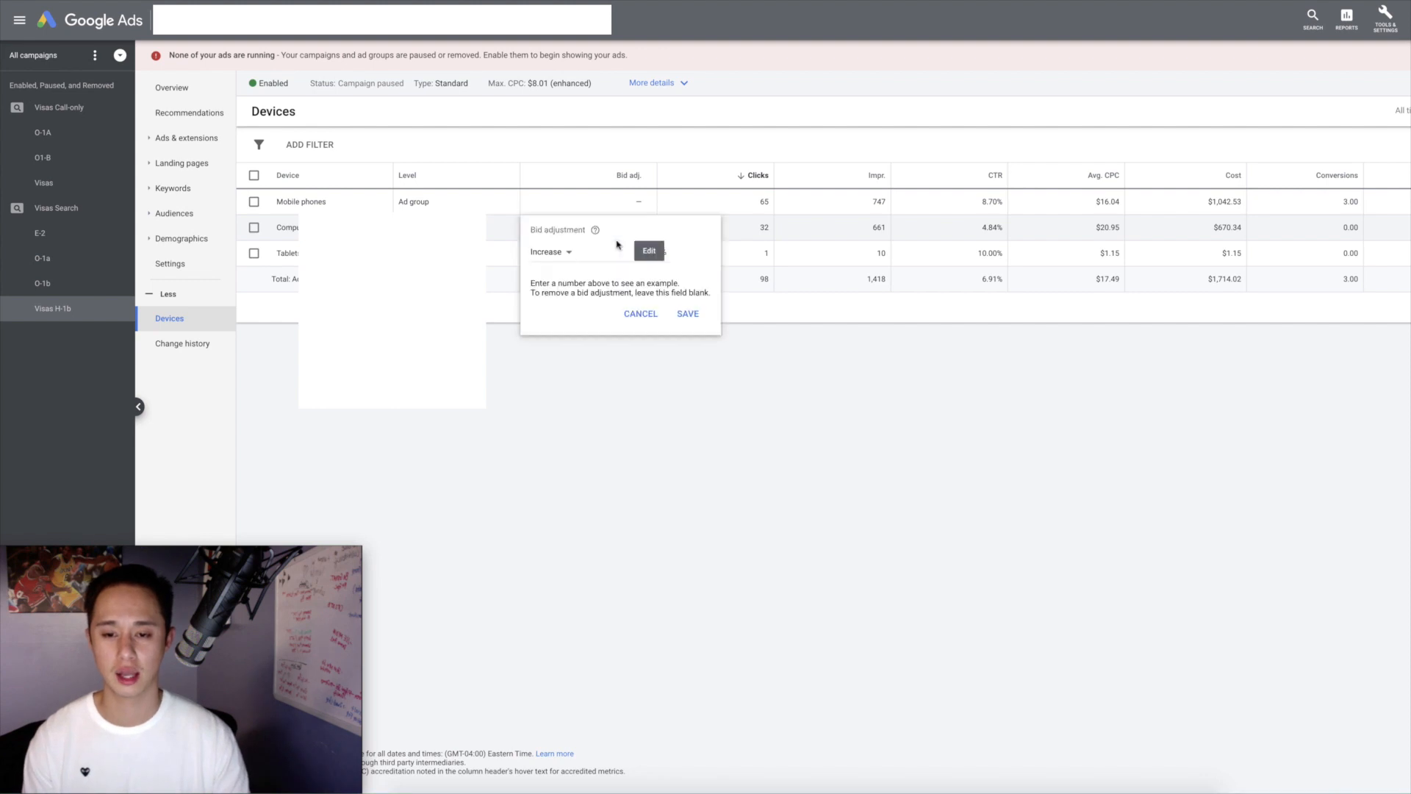
left_click(550, 252)
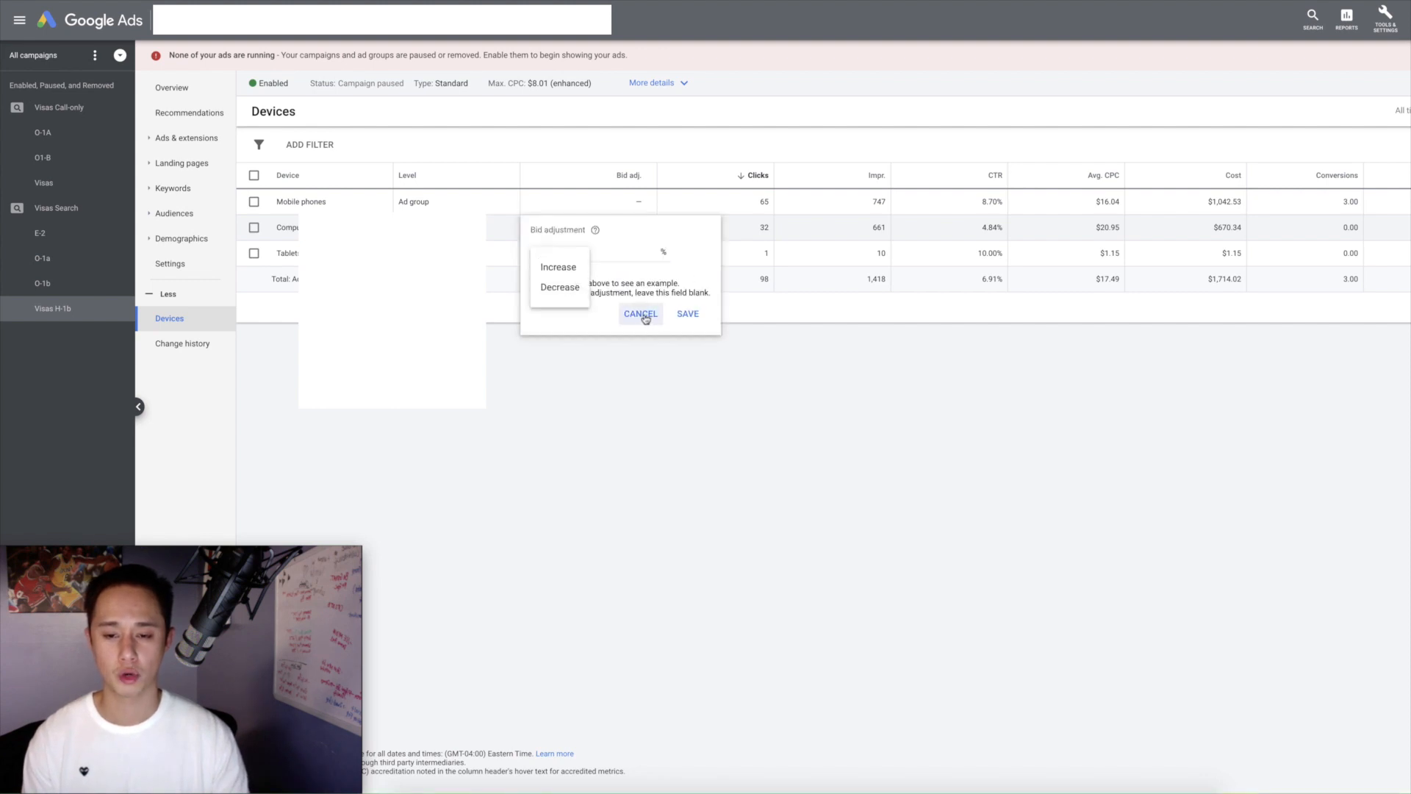
left_click(552, 268)
left_click(775, 369)
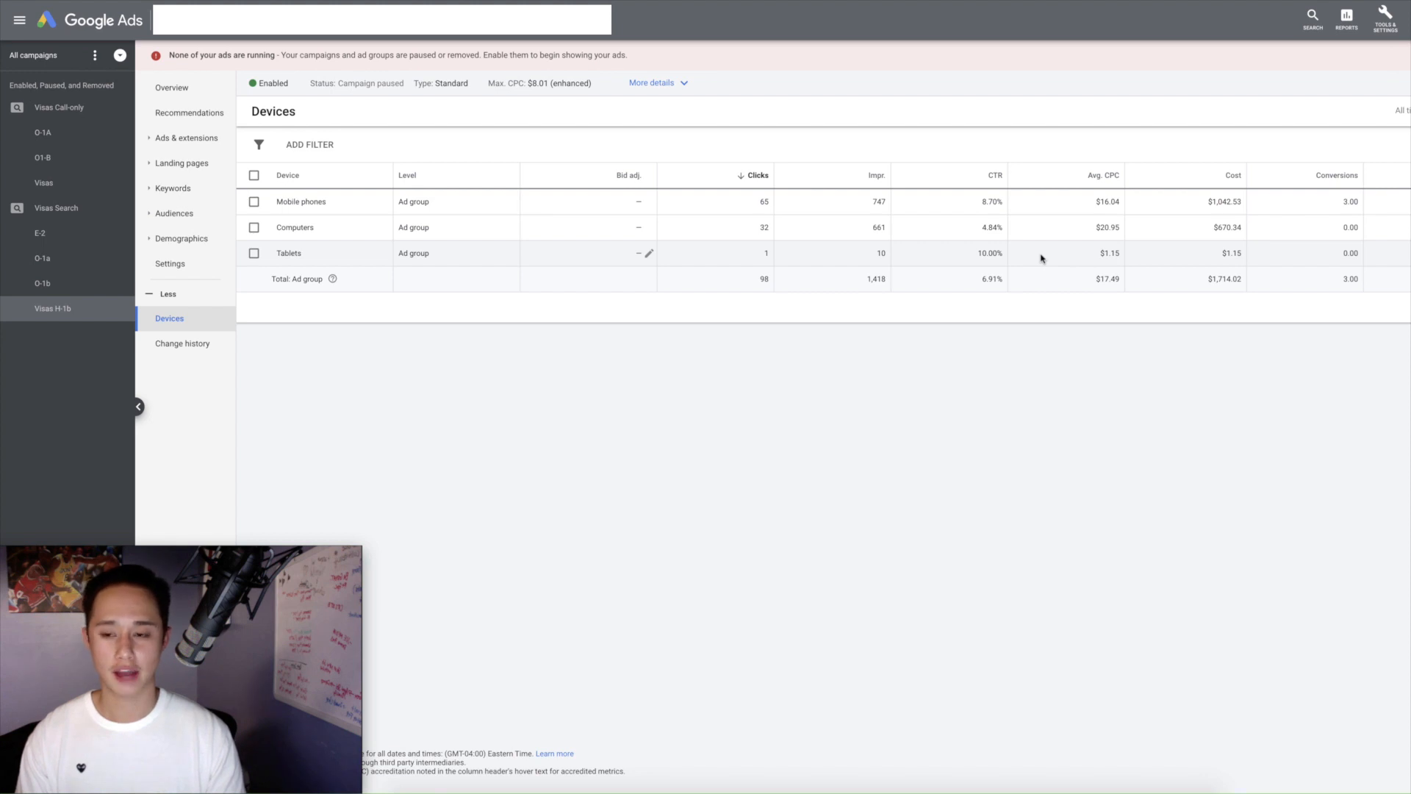
Step: Try a 100% bid decrease for tablets in the Visas H-1b ad group
left_click(648, 253)
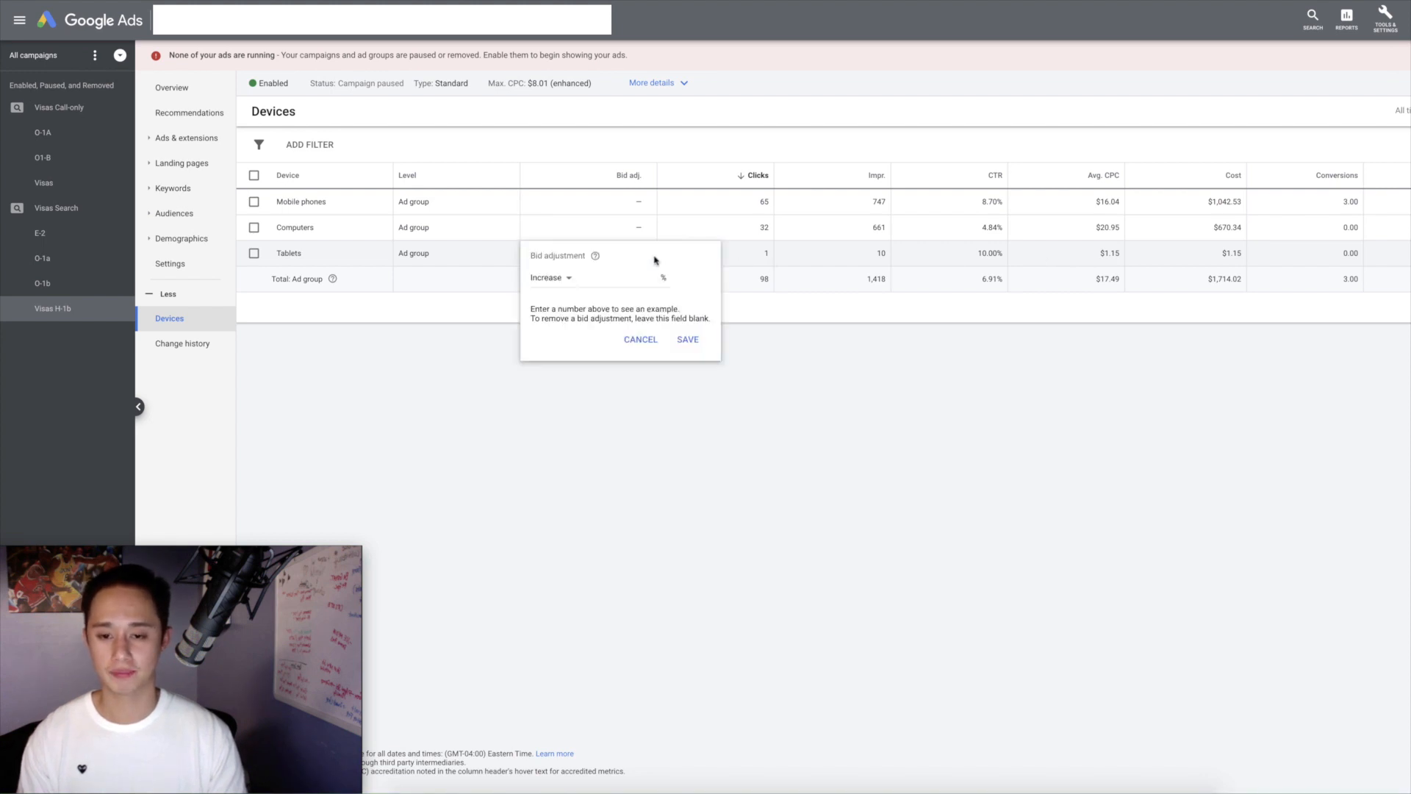
left_click(555, 279)
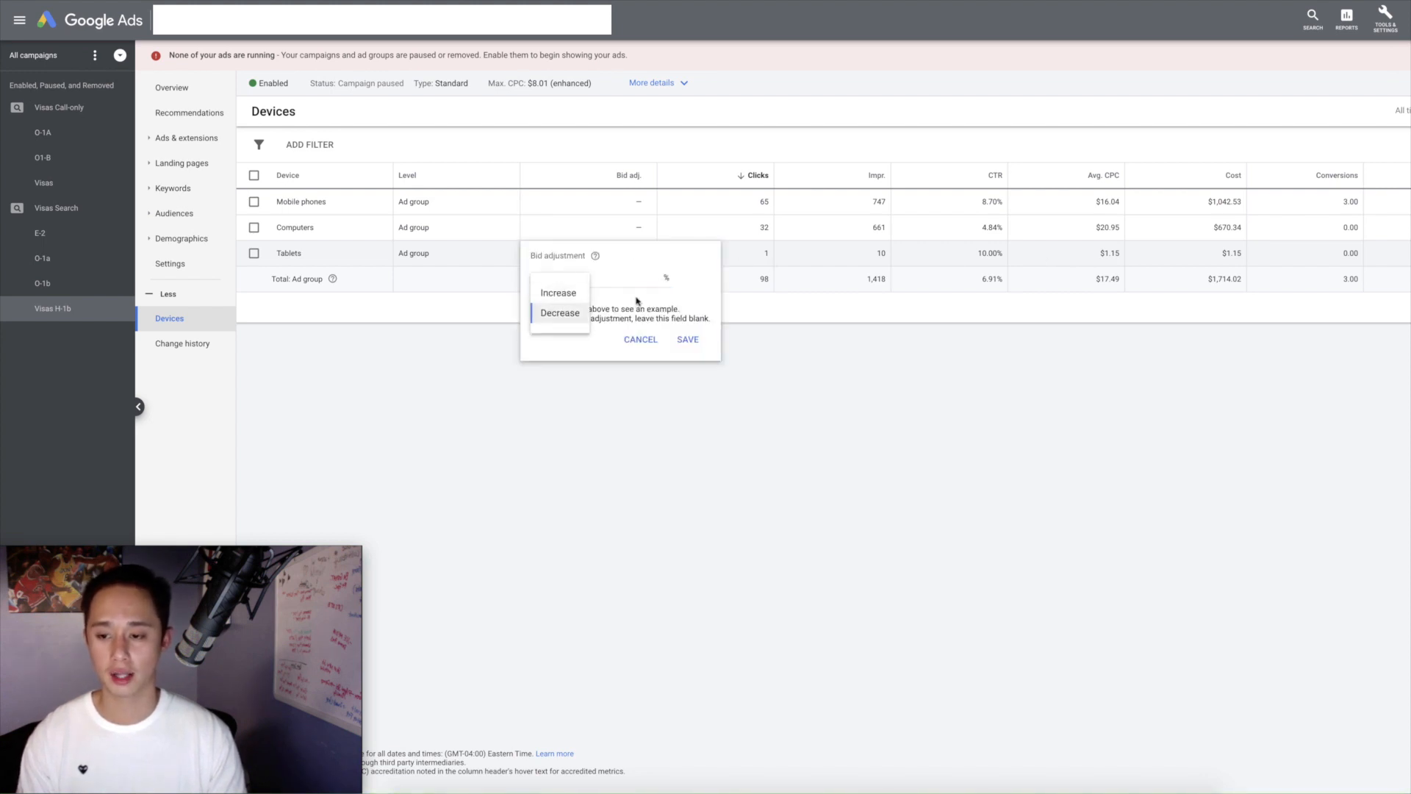
left_click(555, 311)
left_click(638, 279)
type("100")
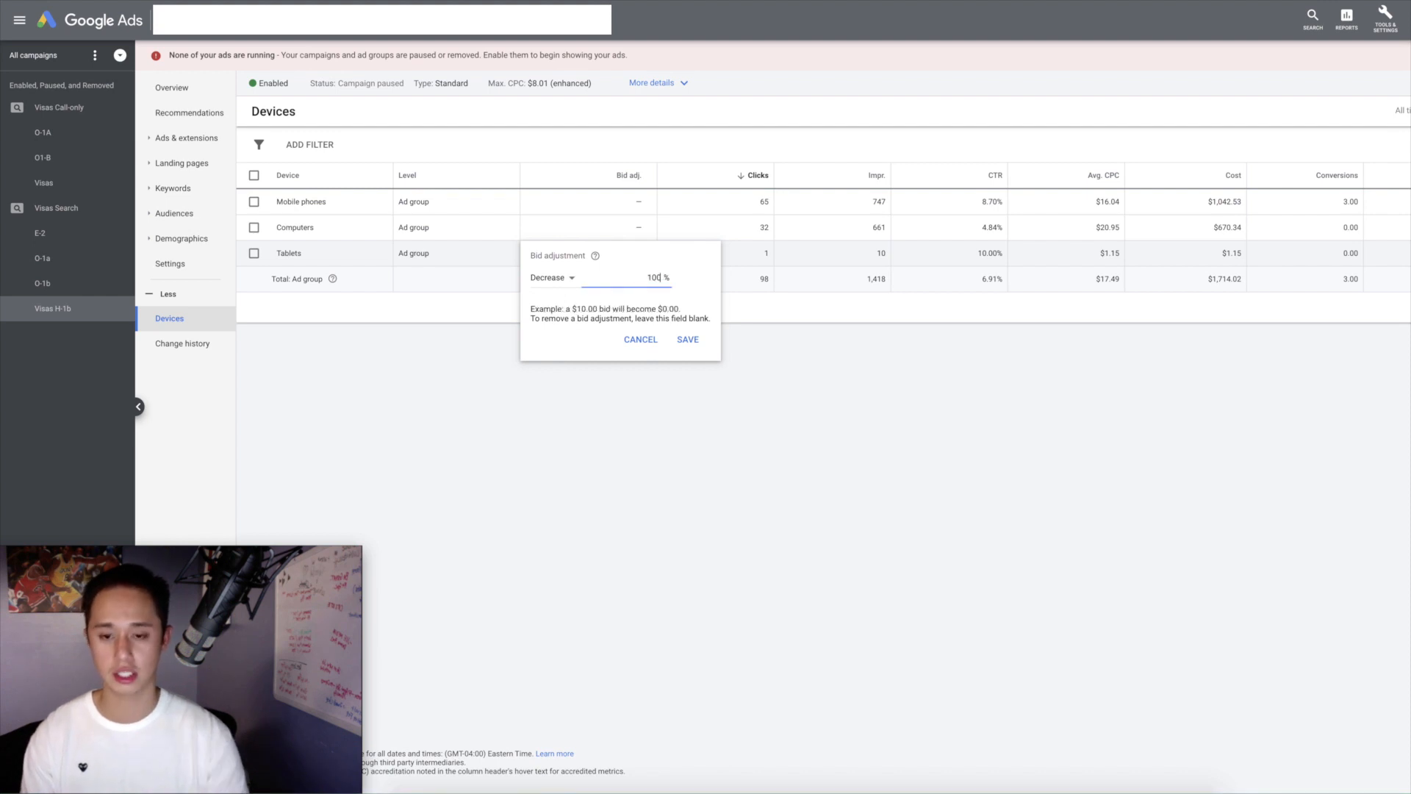
left_click(637, 340)
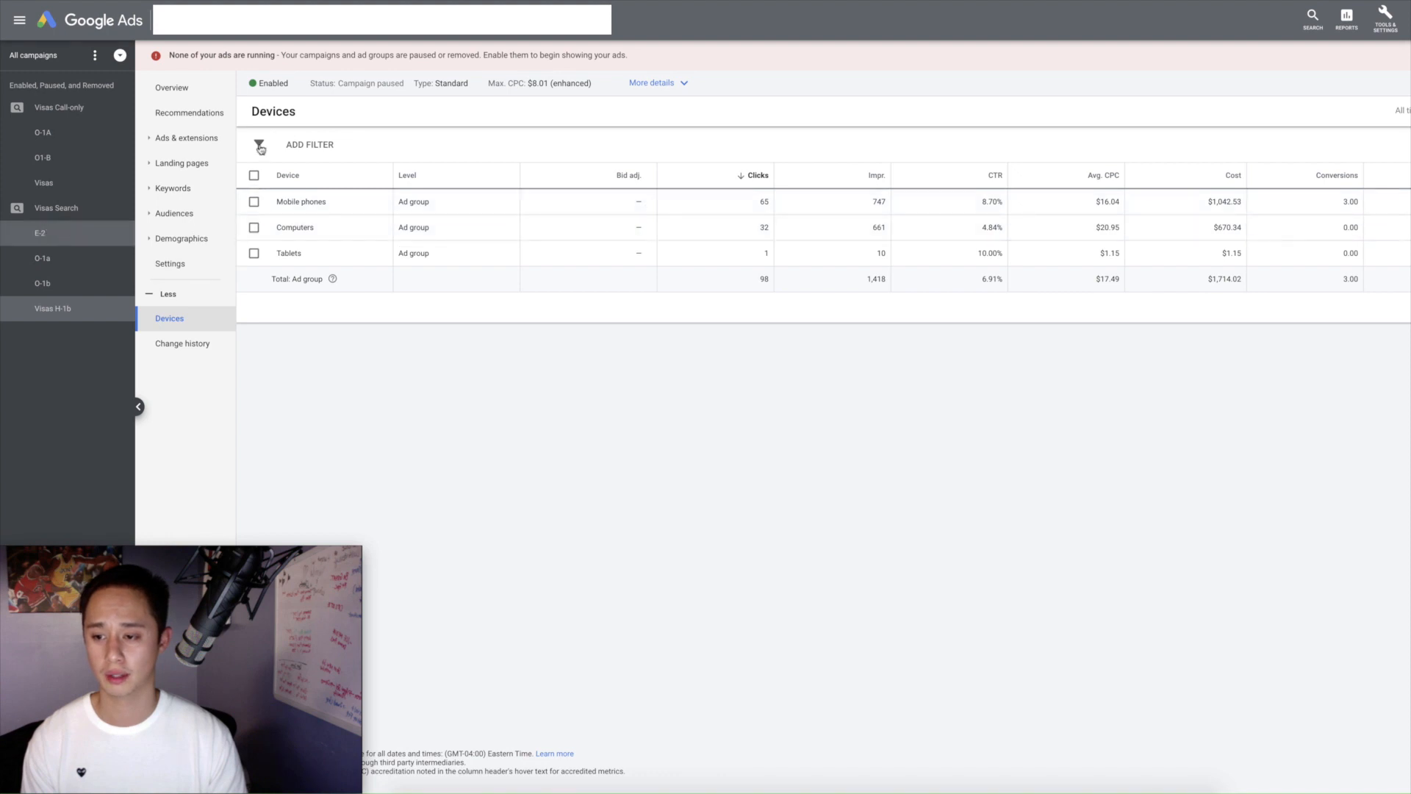
Step: Return to the Visas H-1b ad group's search keywords
left_click(183, 192)
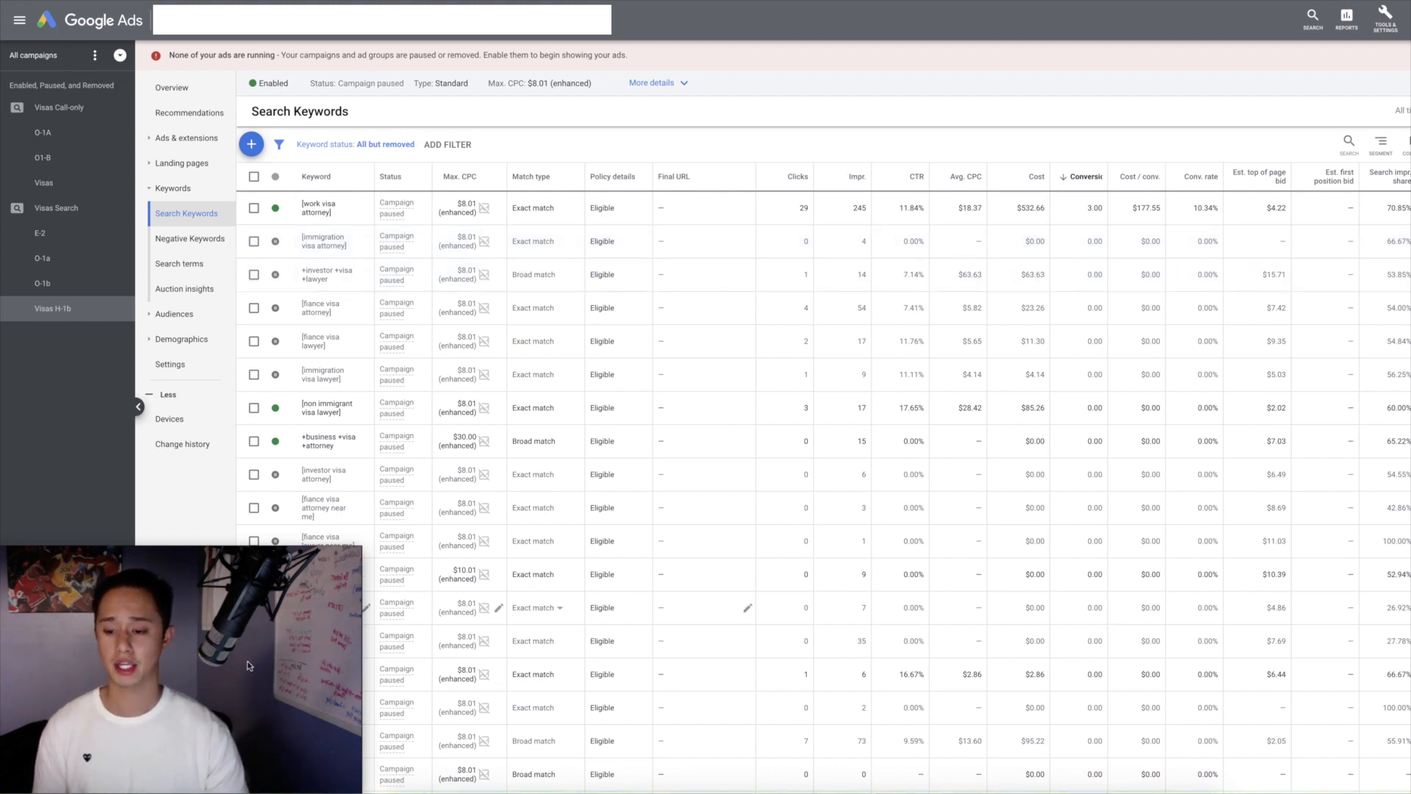
left_click_drag(249, 666, 882, 369)
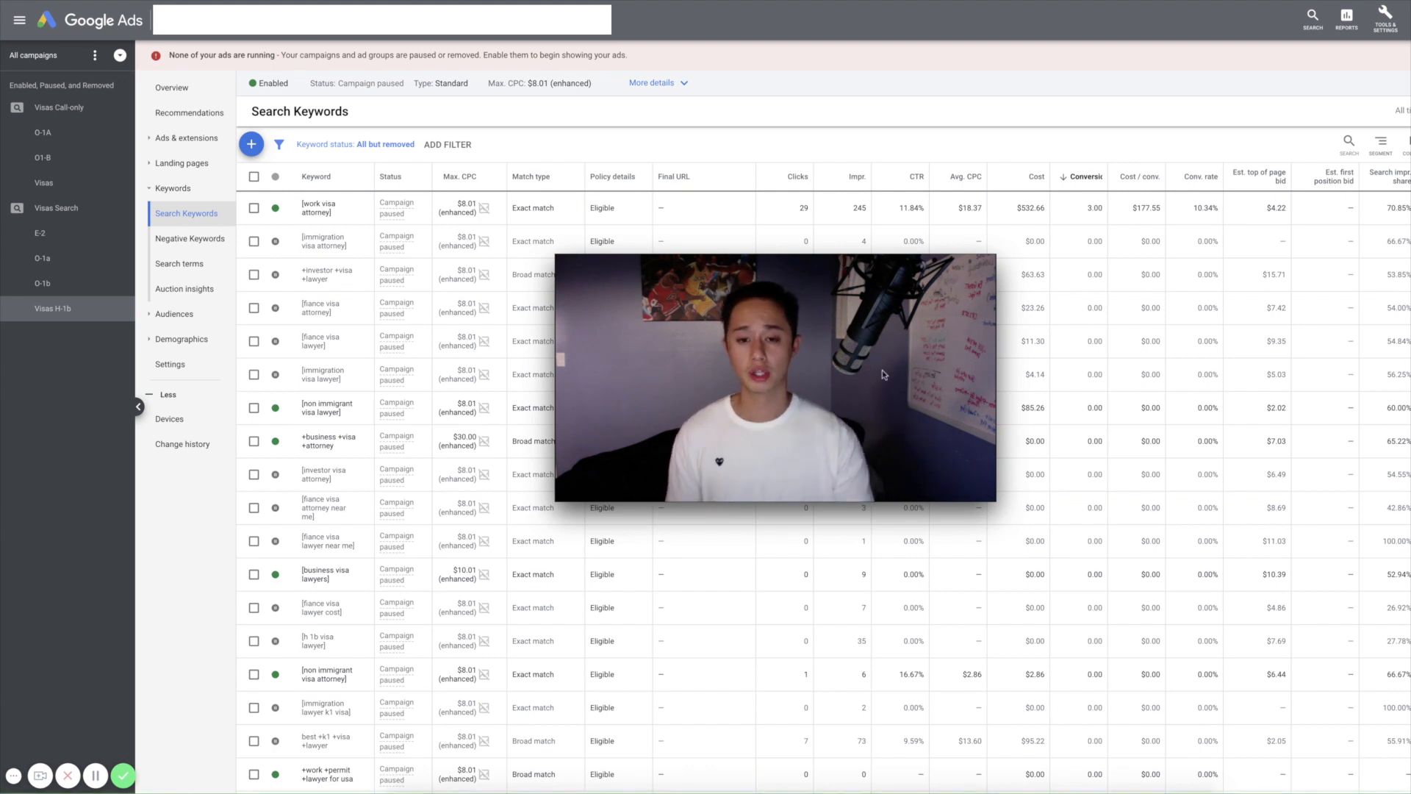
left_click_drag(802, 431, 801, 212)
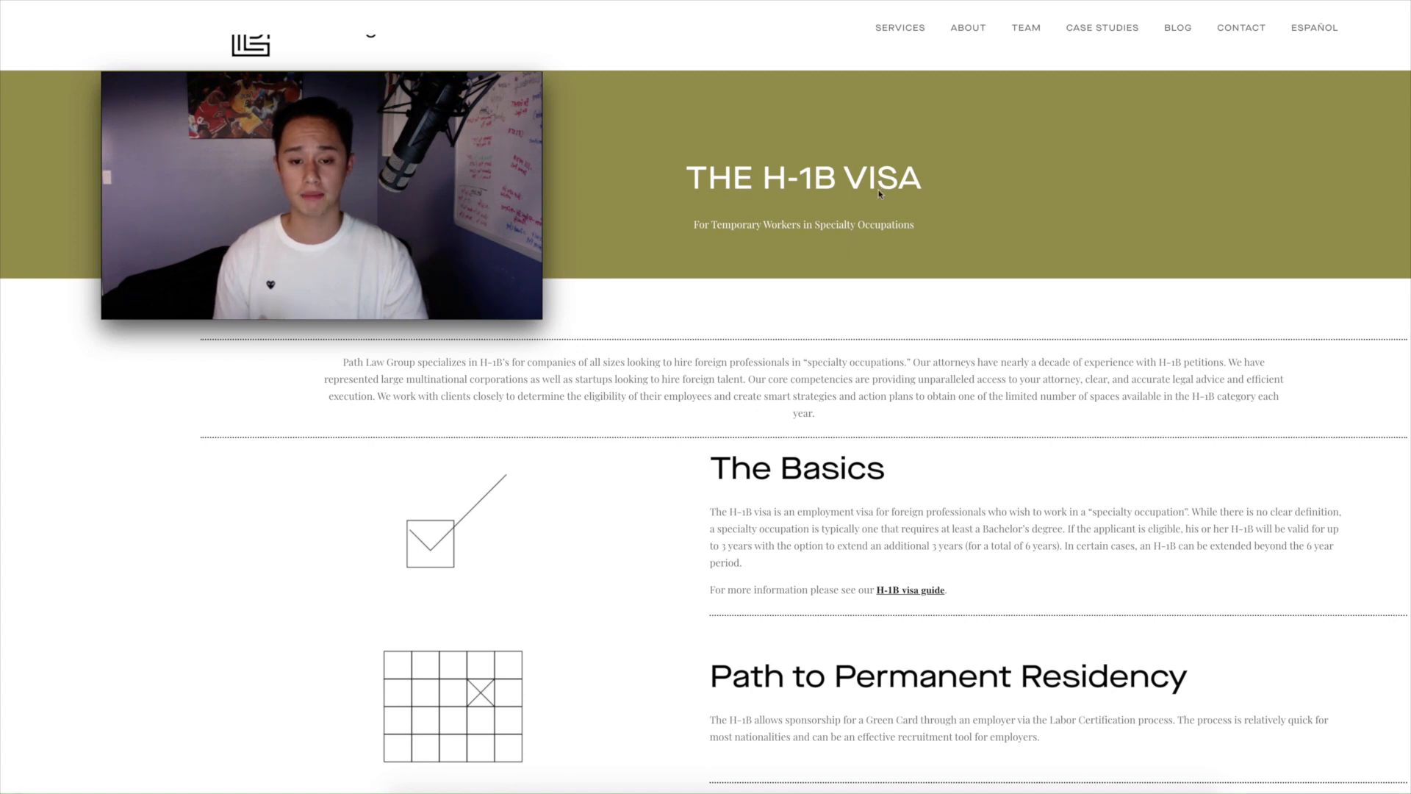
Step: Look over the H-1B visa landing page once more, down to the footer and back to the heading
scroll(1013, 225, "down", 10)
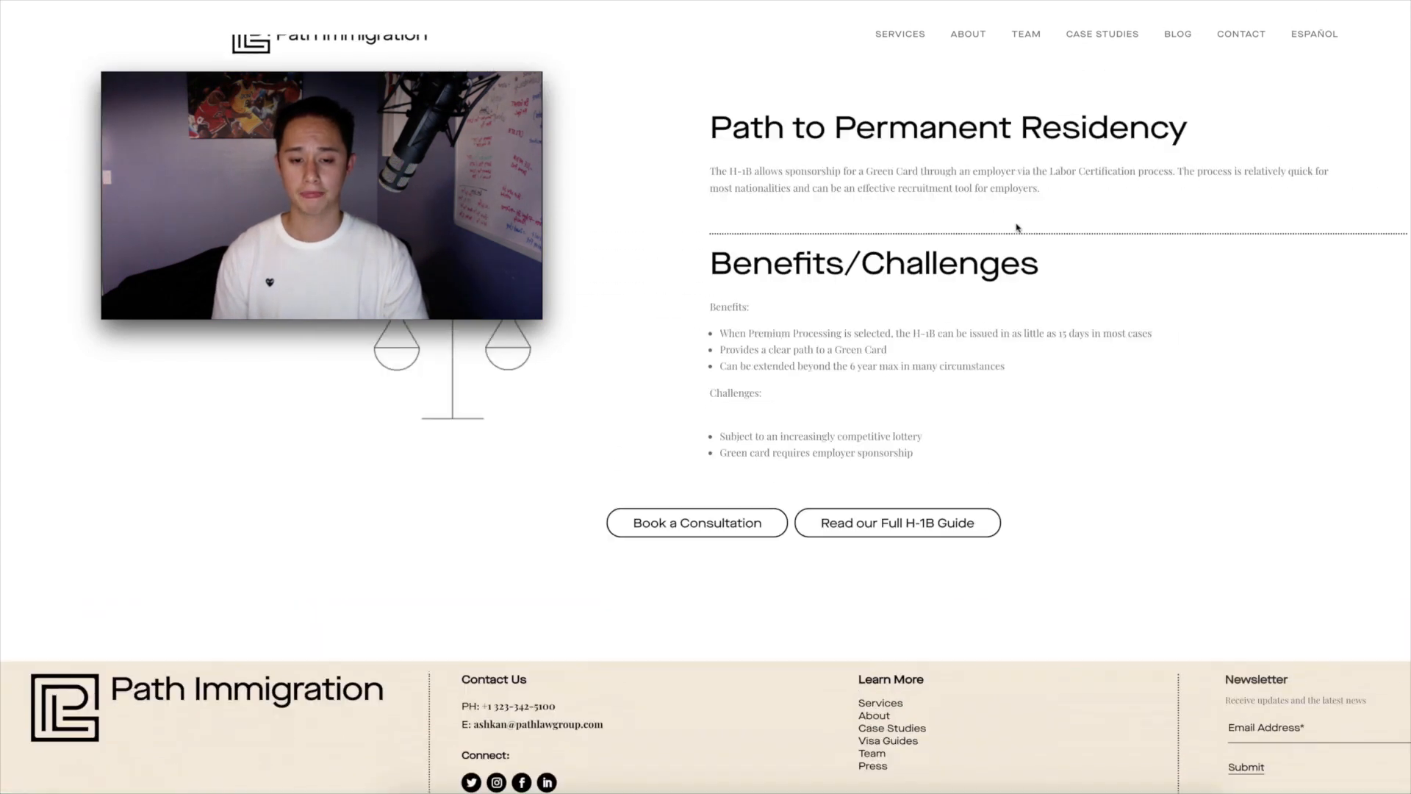
scroll(1018, 228, "up", 10)
scroll(1016, 222, "up", 1)
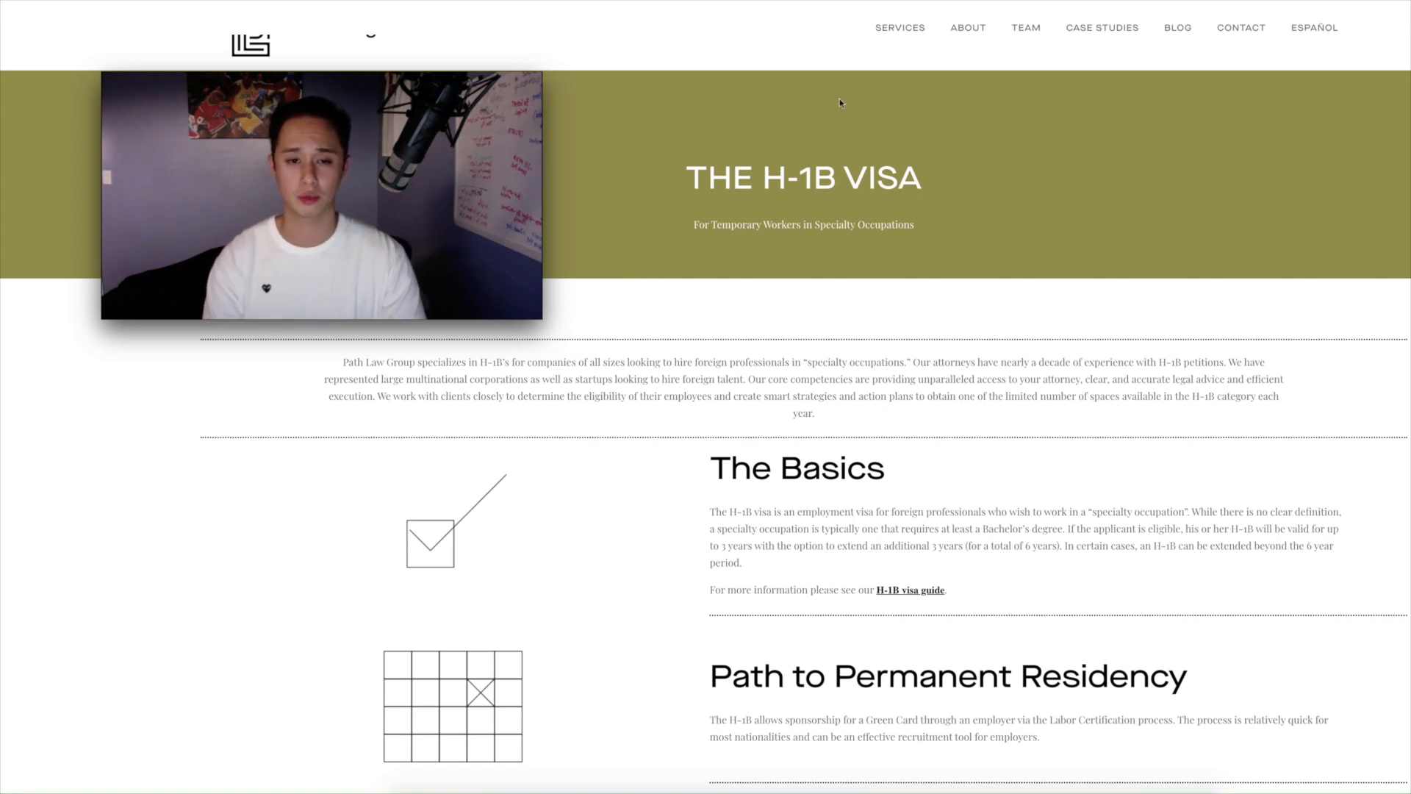
Step: Reread the H-1B page's introduction and its Basics, Path to Permanent Residency and Benefits/Challenges sections
scroll(1082, 447, "down", 4)
scroll(865, 399, "up", 5)
scroll(865, 399, "down", 1)
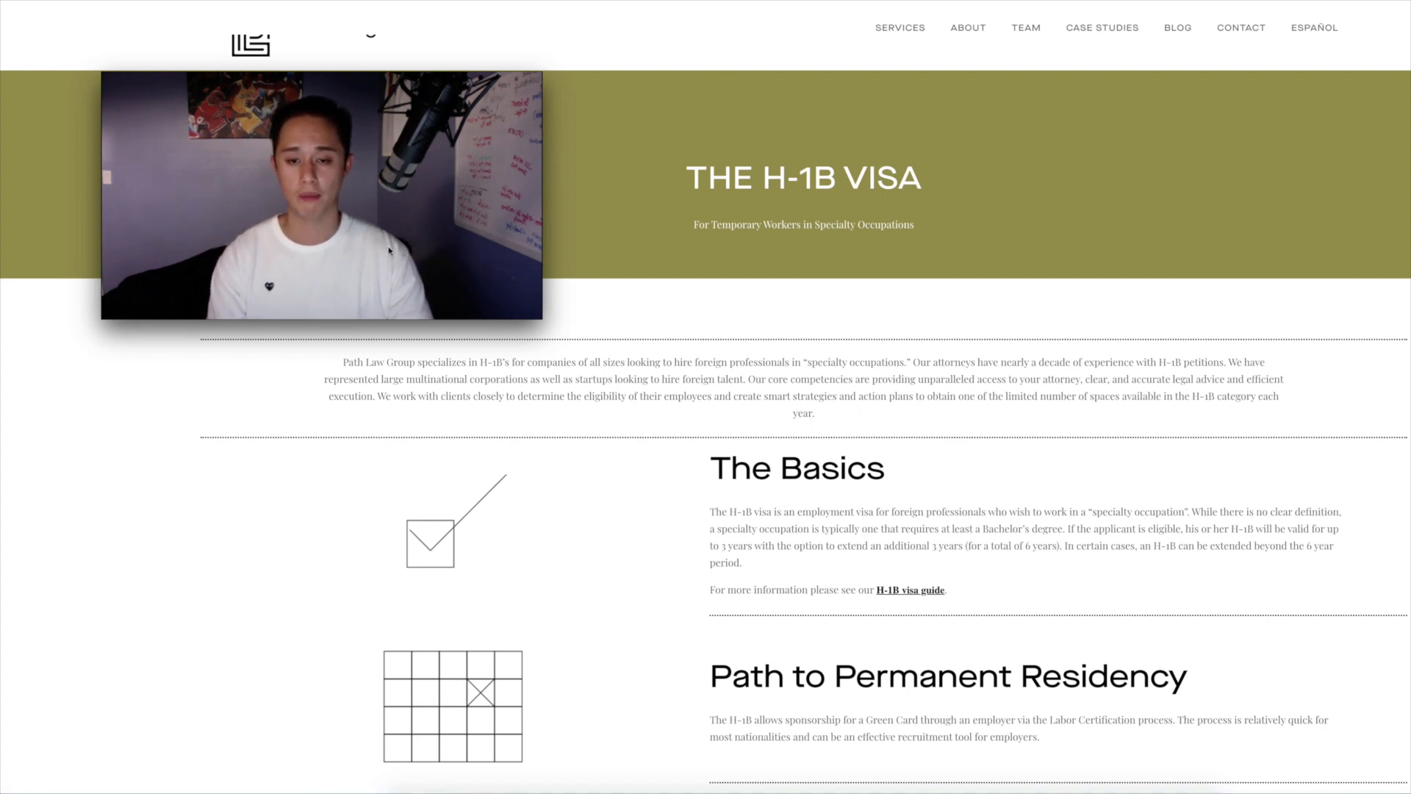
scroll(898, 400, "down", 9)
scroll(898, 400, "up", 5)
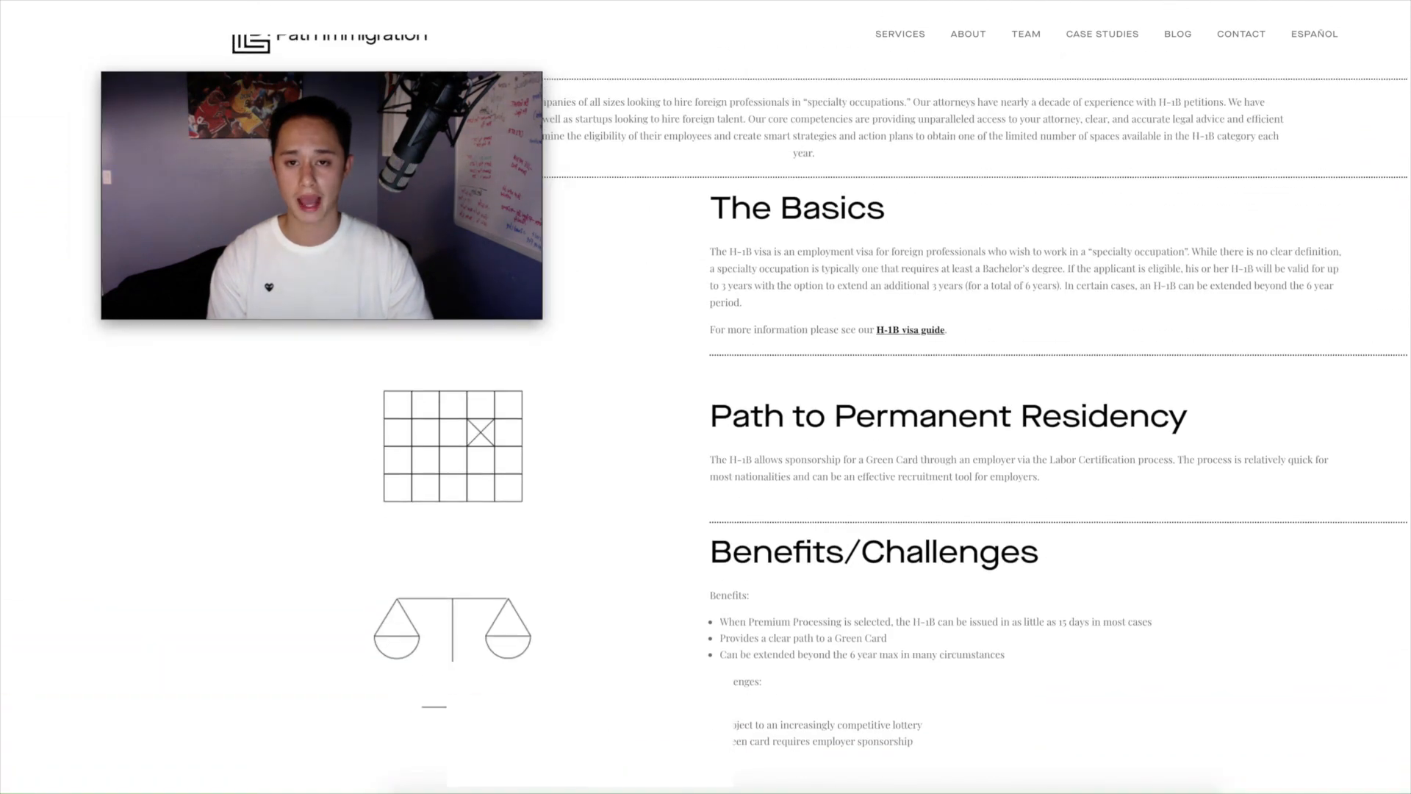
Step: Go back to the law firm's homepage and examine its visa options, case studies, visa guides, press logos and footer
key("super+bracketleft")
scroll(864, 140, "down", 10)
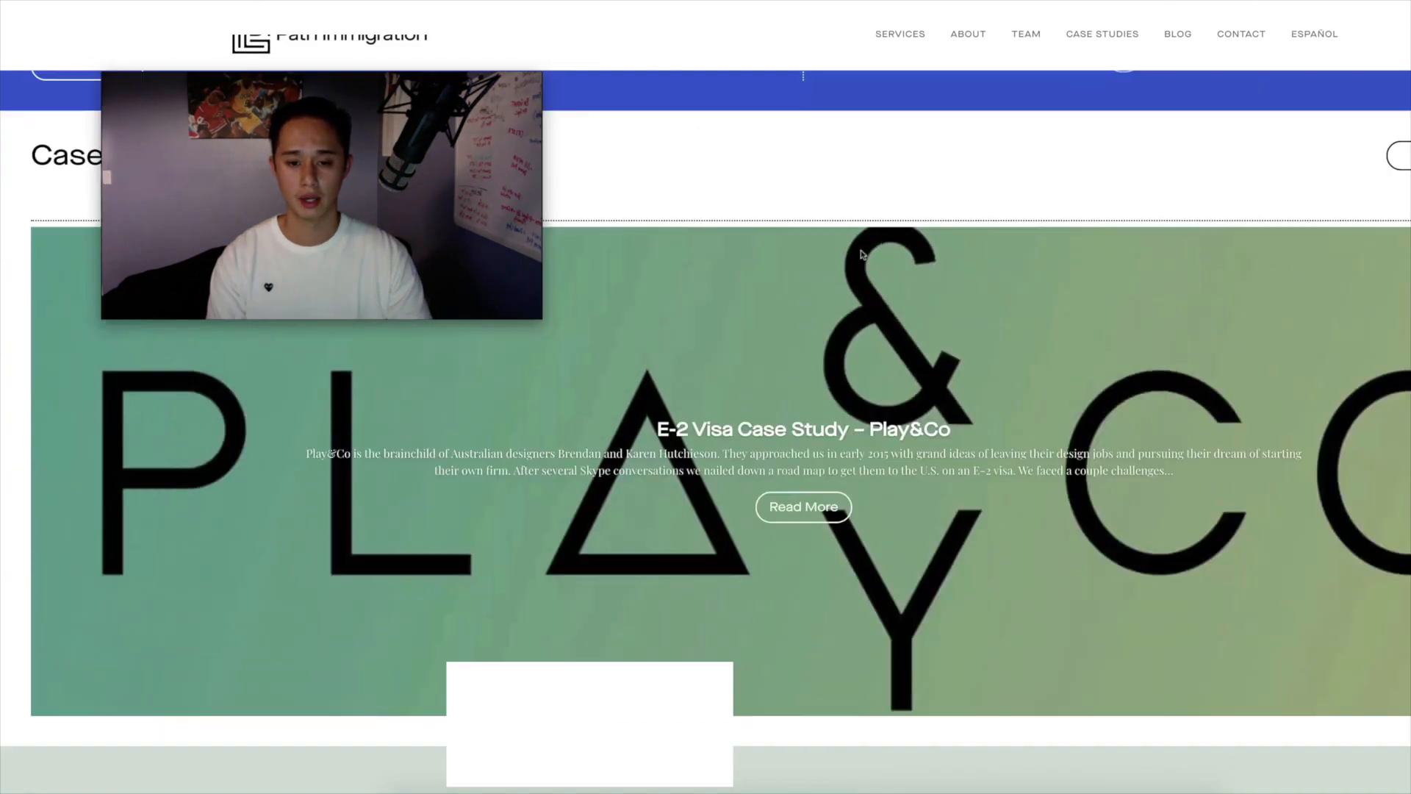
scroll(621, 2, "up", 9)
scroll(781, 151, "down", 15)
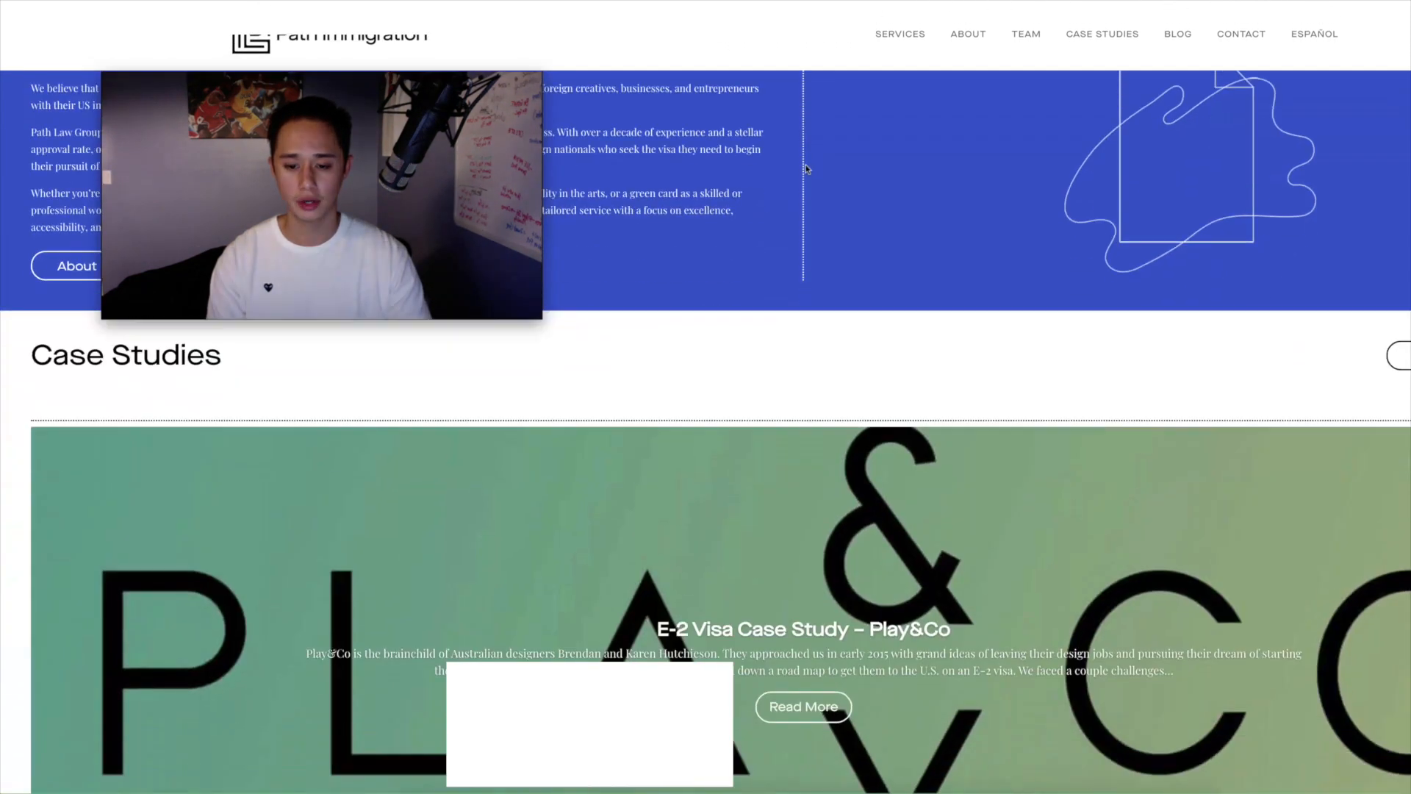
scroll(837, 445, "up", 5)
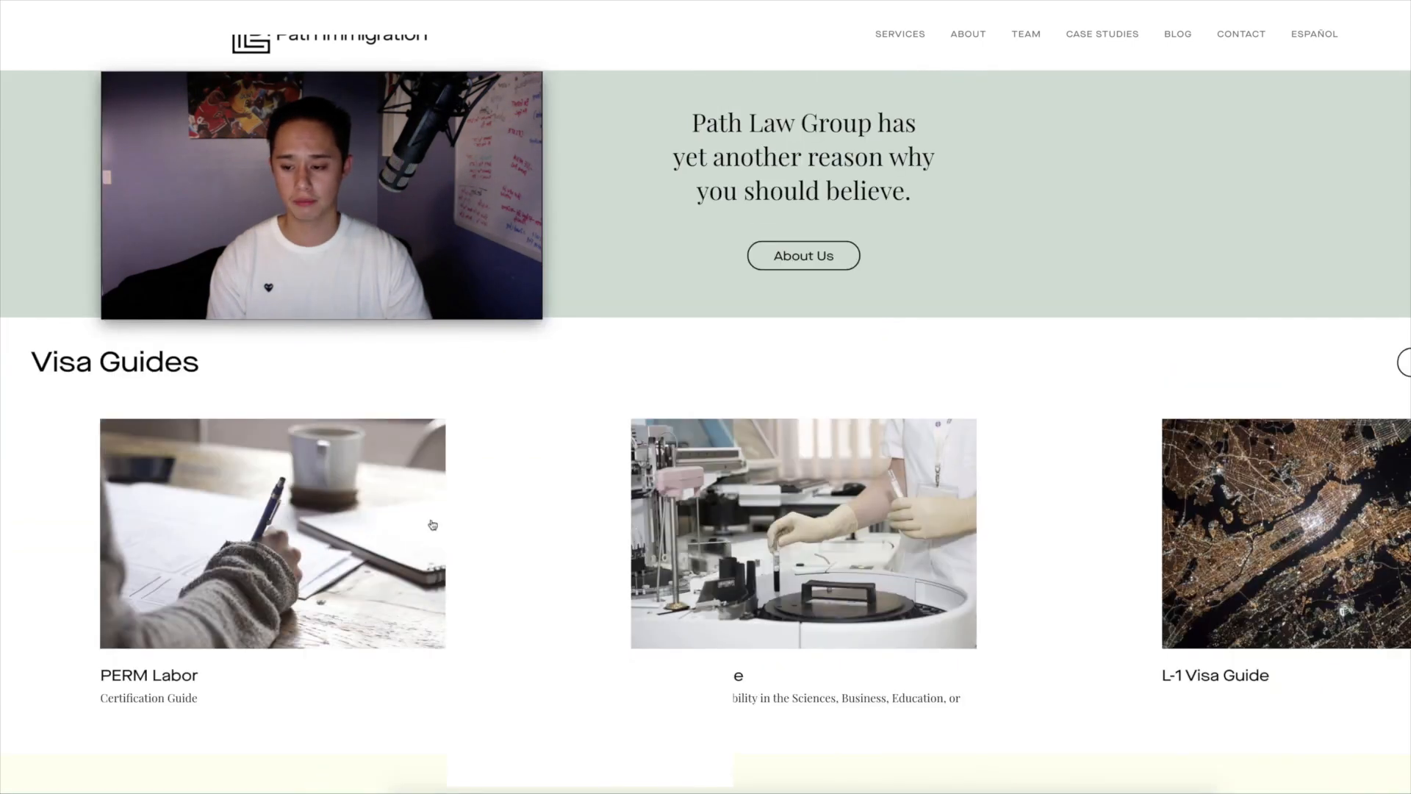
scroll(1010, 549, "up", 15)
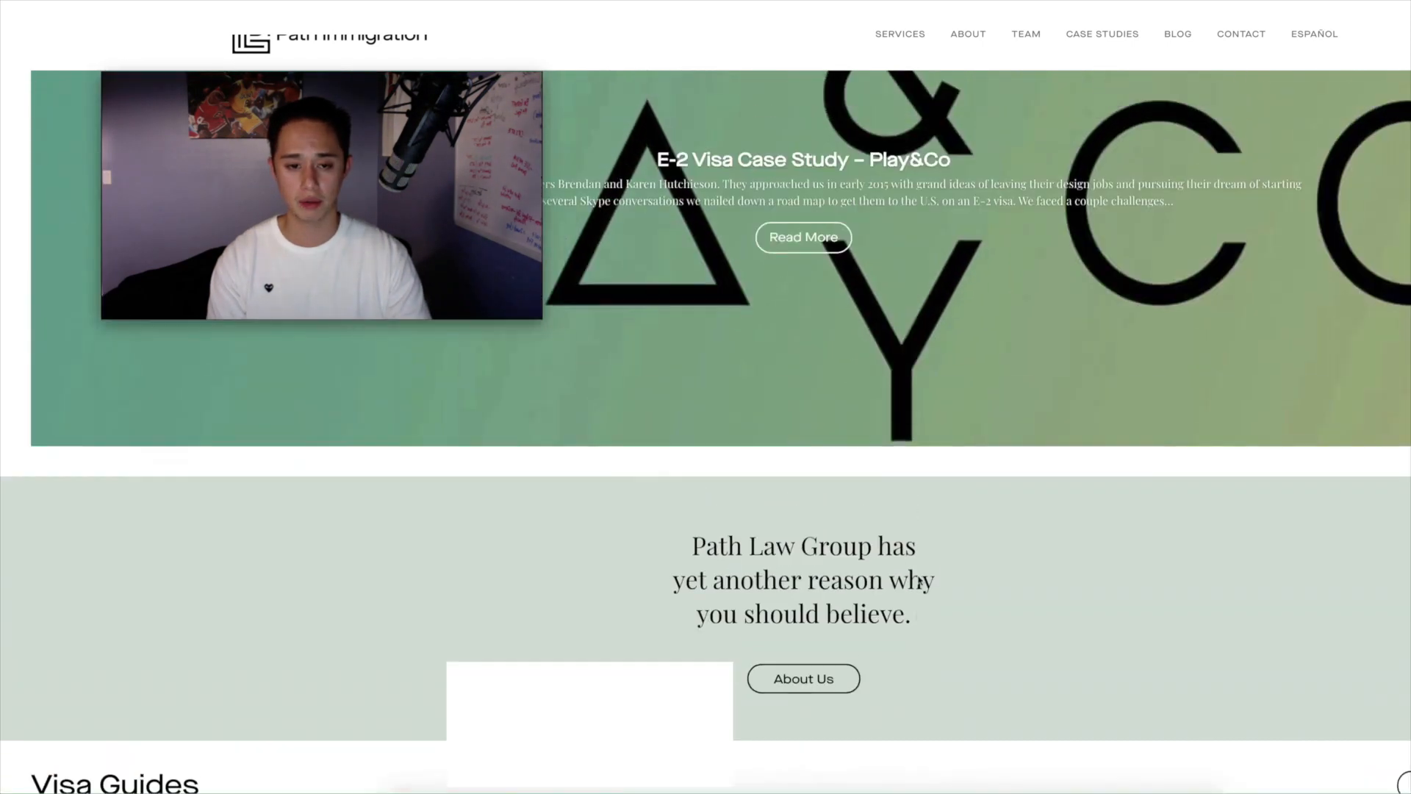
scroll(918, 579, "down", 2)
scroll(570, 569, "up", 3)
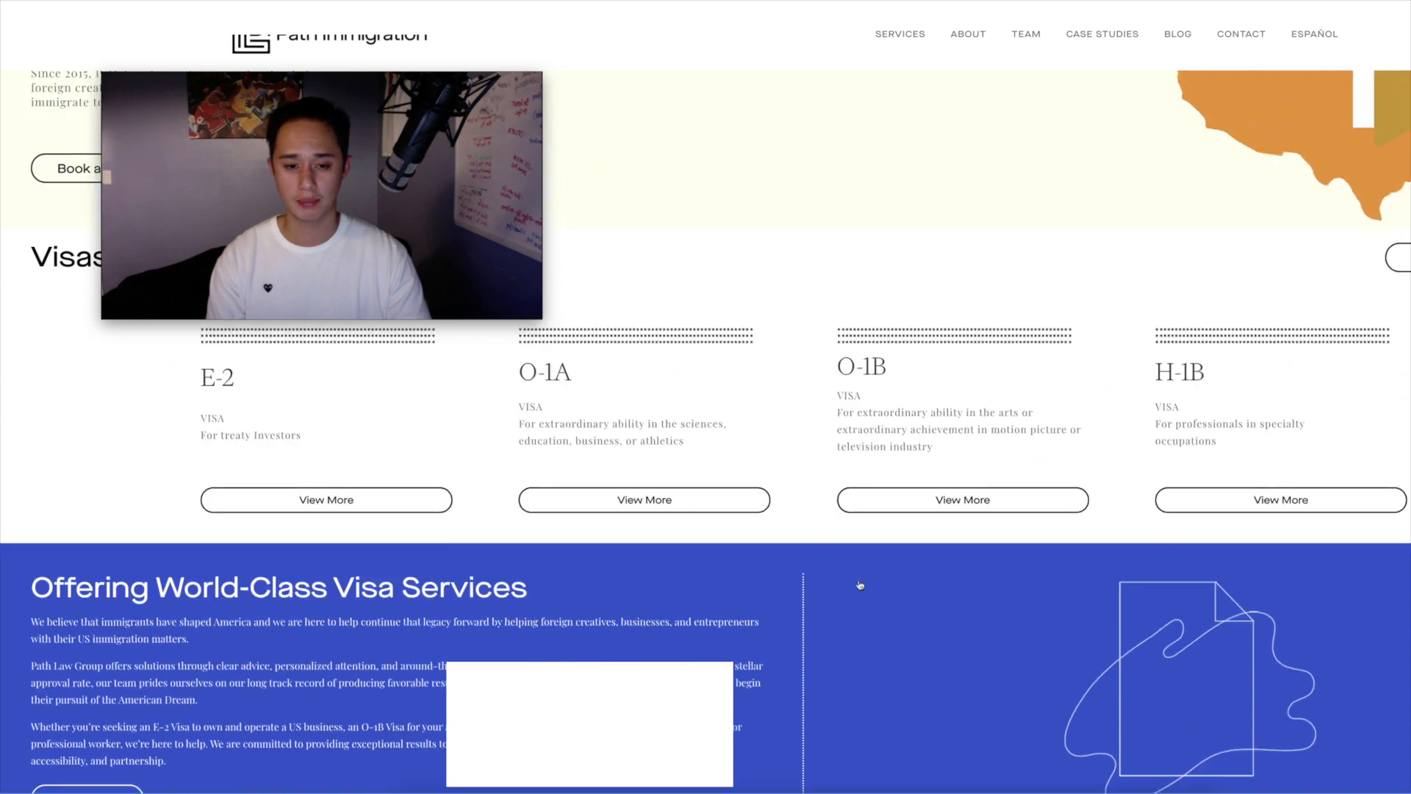
scroll(1170, 532, "up", 1)
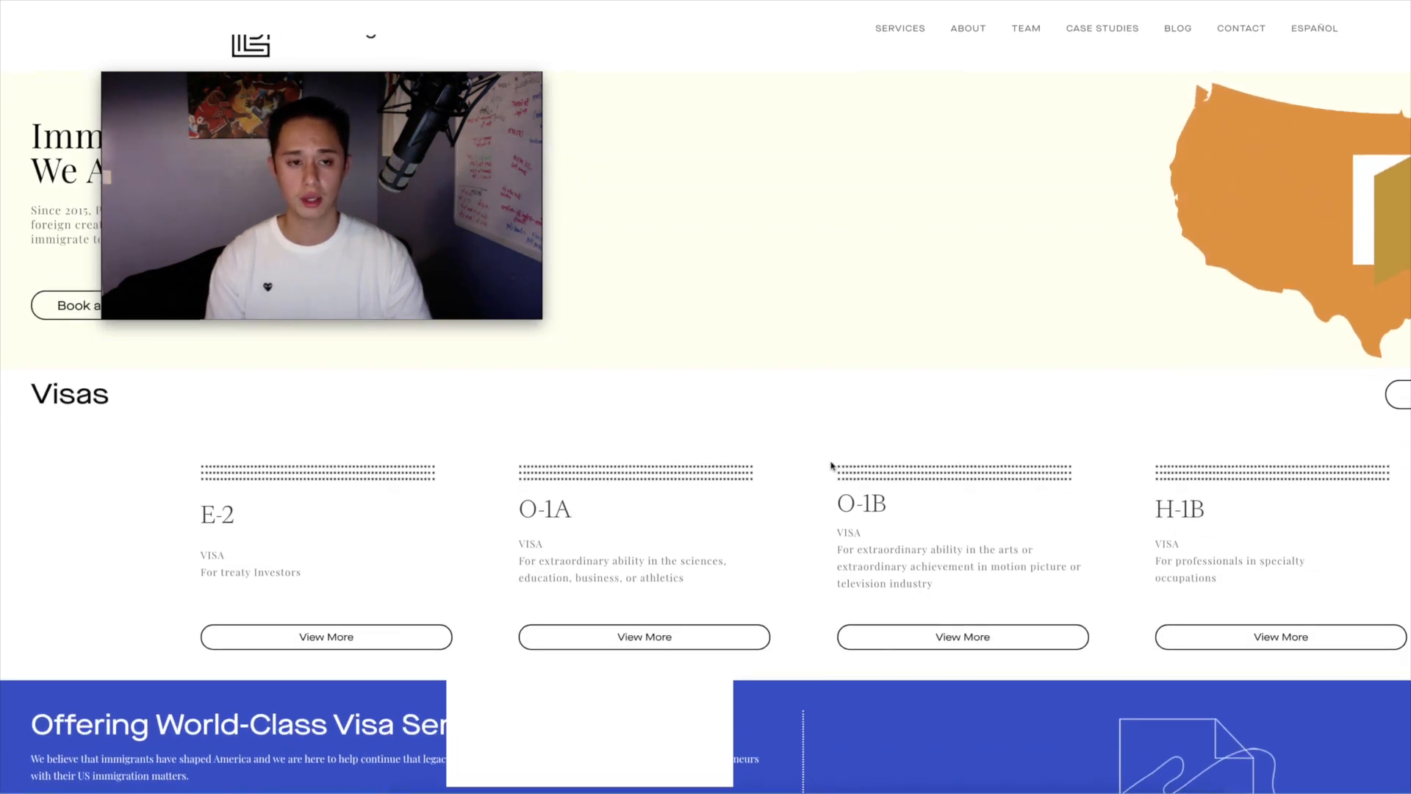
scroll(836, 397, "down", 5)
scroll(838, 337, "down", 20)
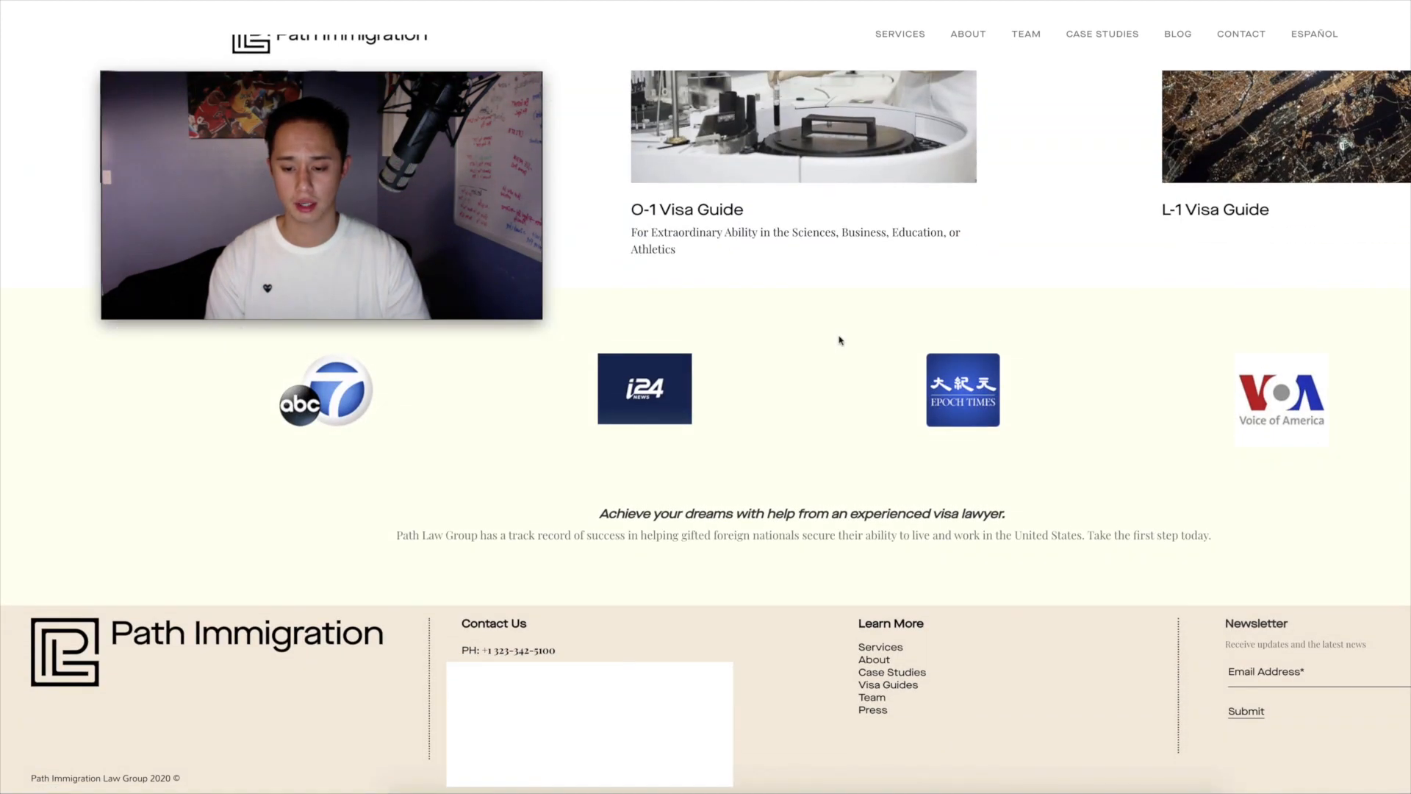
scroll(840, 340, "up", 20)
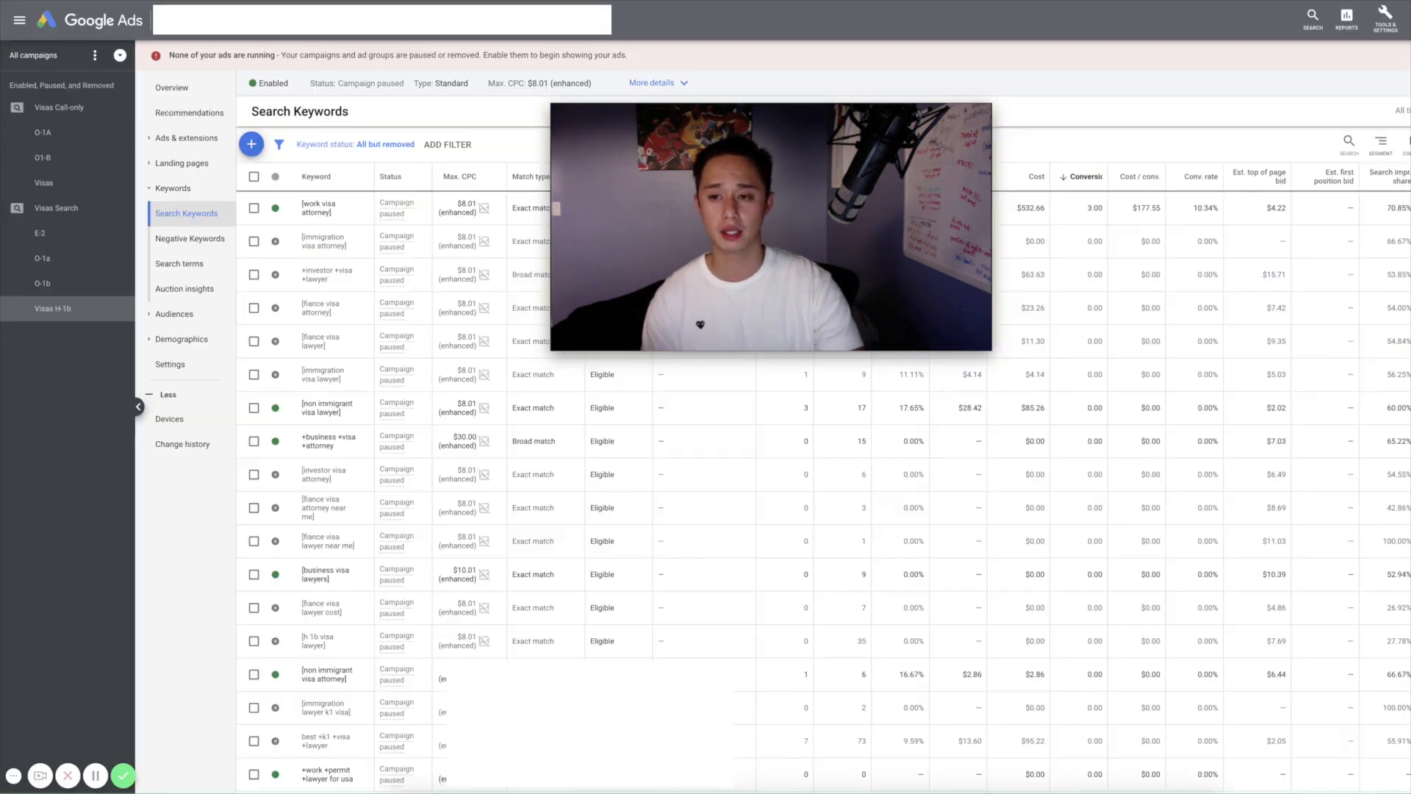
Step: Switch to Google Ads and review the Visas H-1b ad group's search keywords down to the totals
left_click_drag(723, 180, 1327, 81)
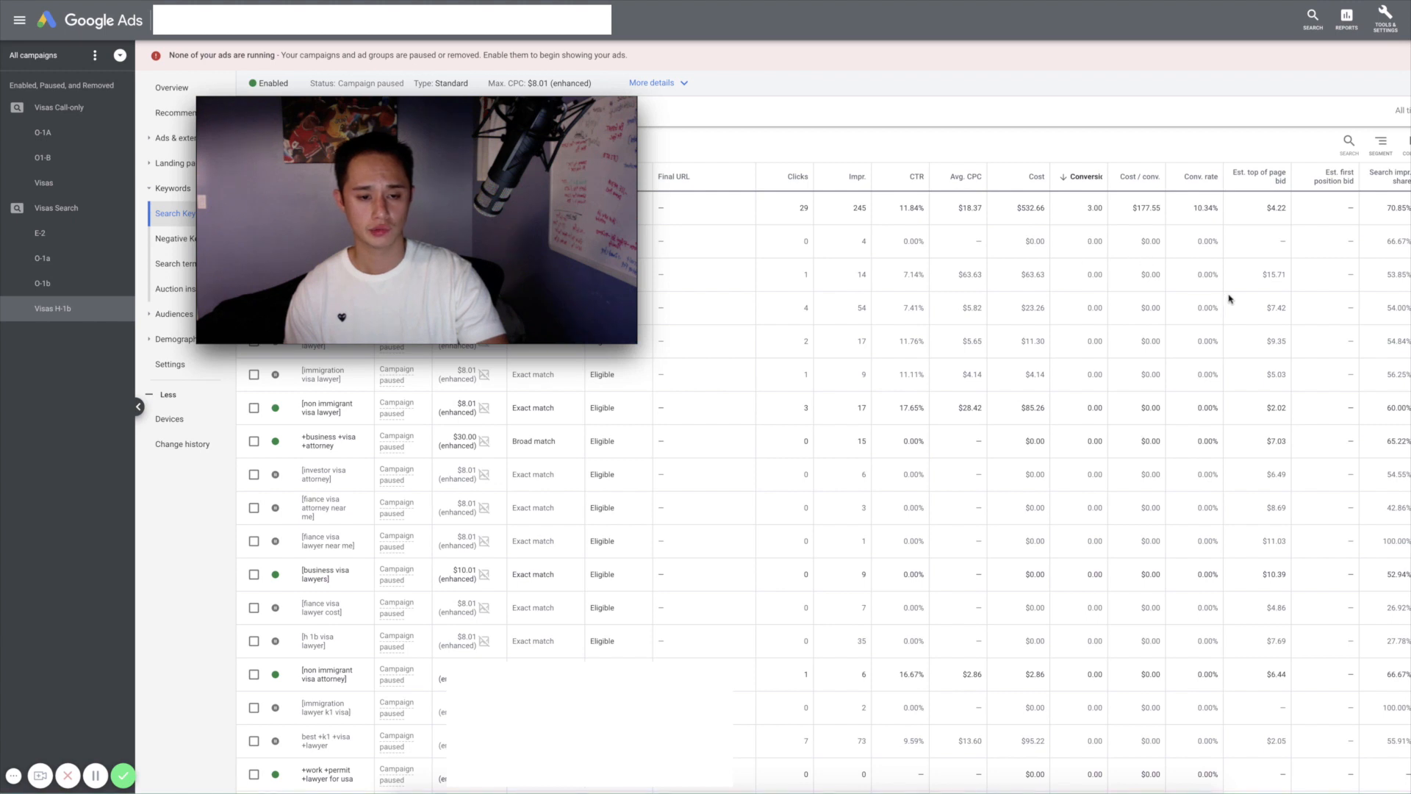
left_click_drag(441, 246, 749, 169)
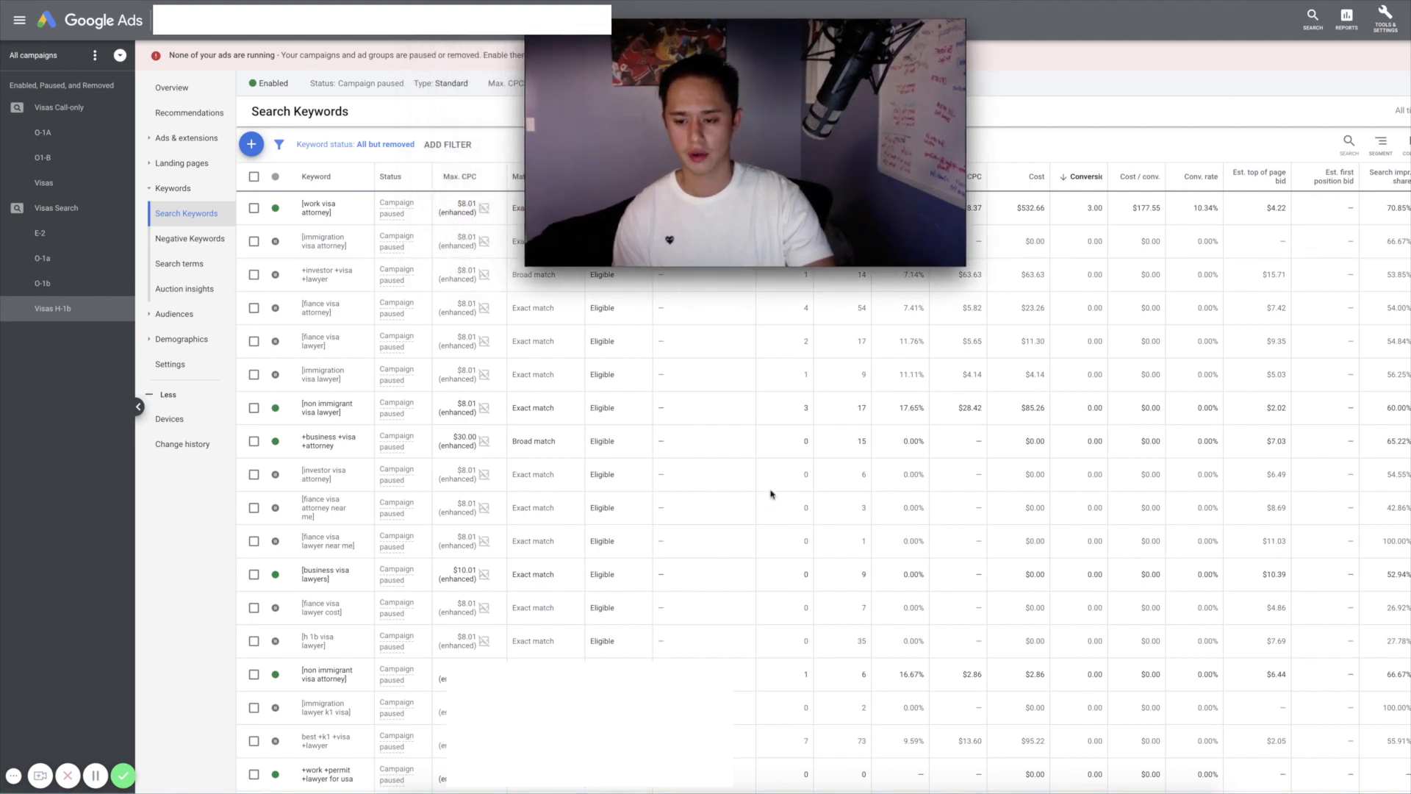
scroll(771, 494, "down", 2)
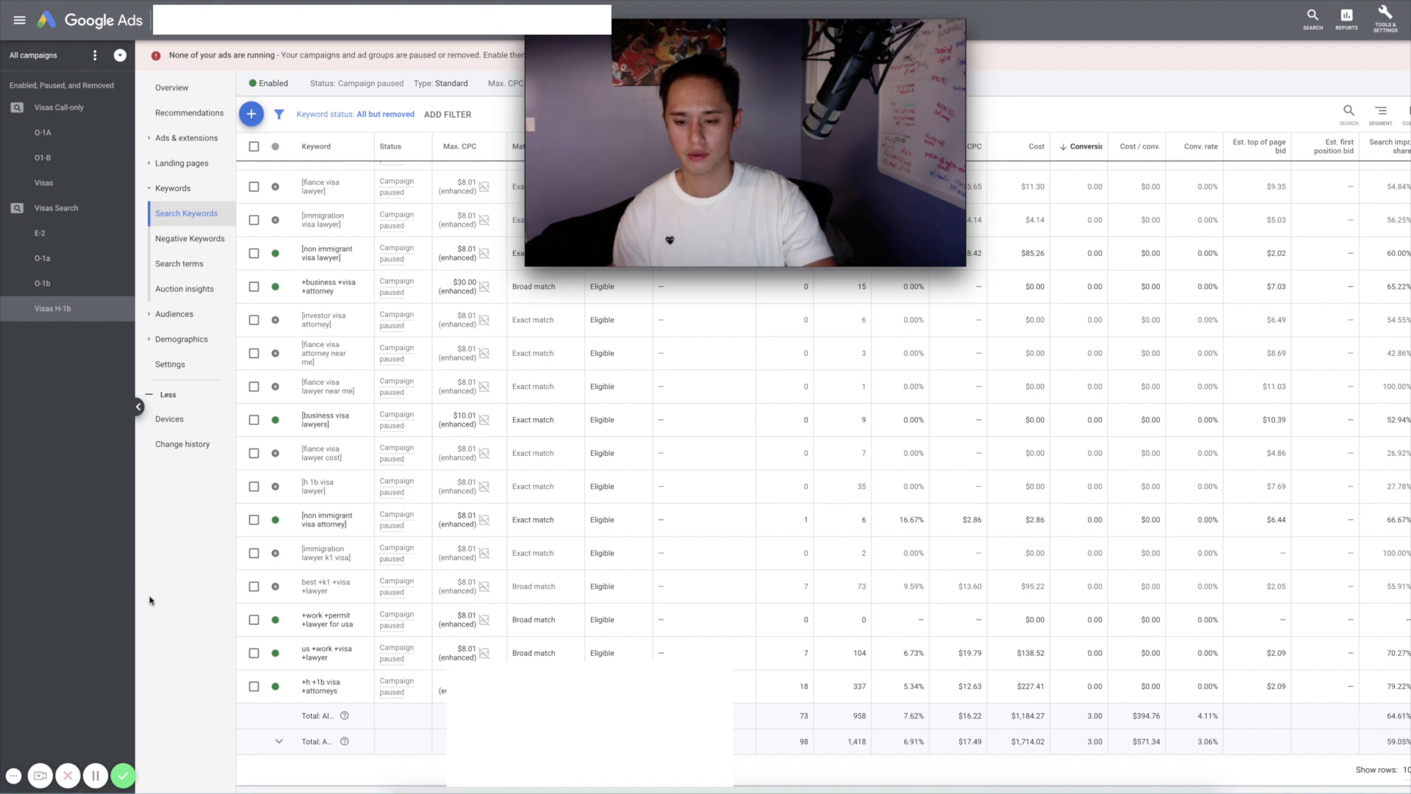
scroll(728, 534, "up", 2)
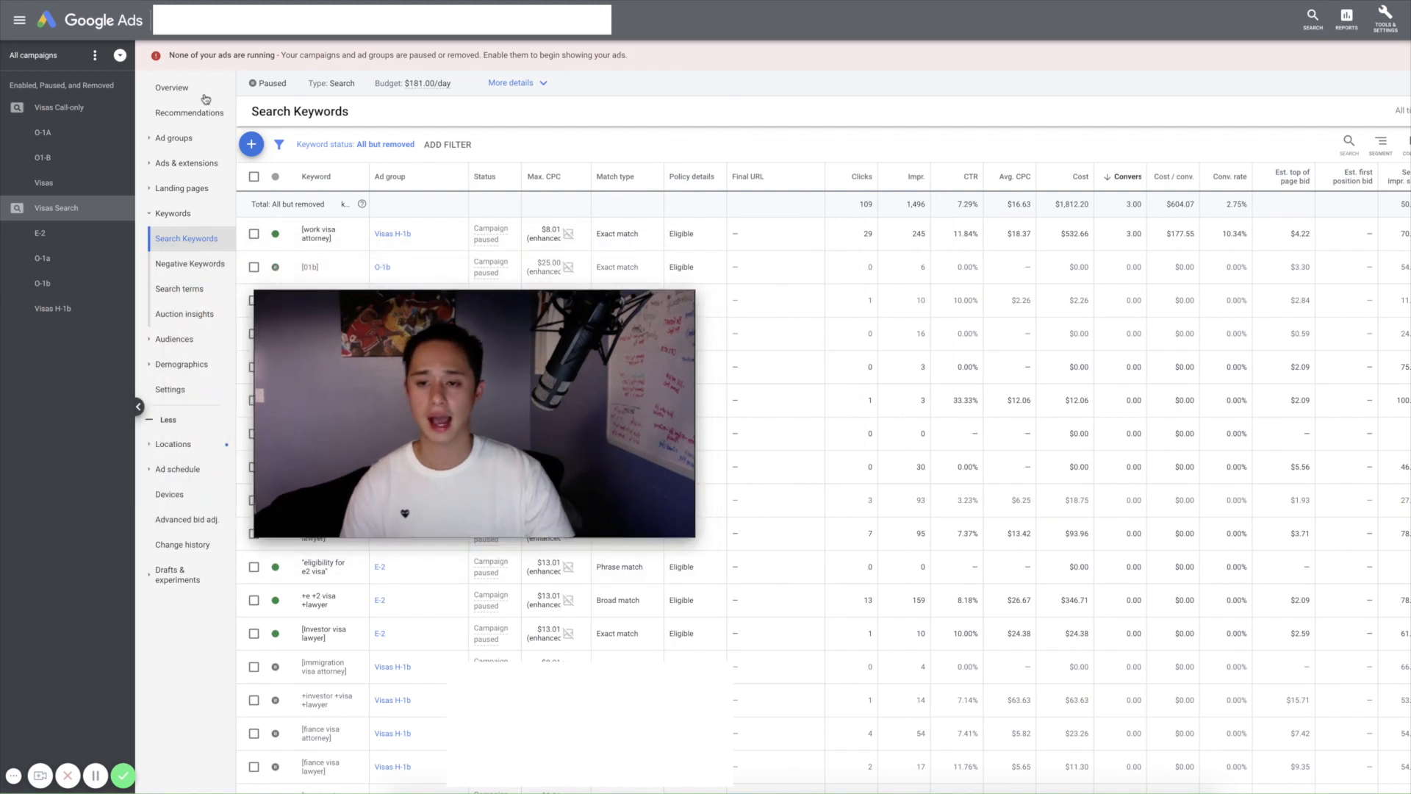
Step: Check the Visas Search campaign's overview, then browse the Visas H-1b ad group's overview searches through page 3
left_click(207, 88)
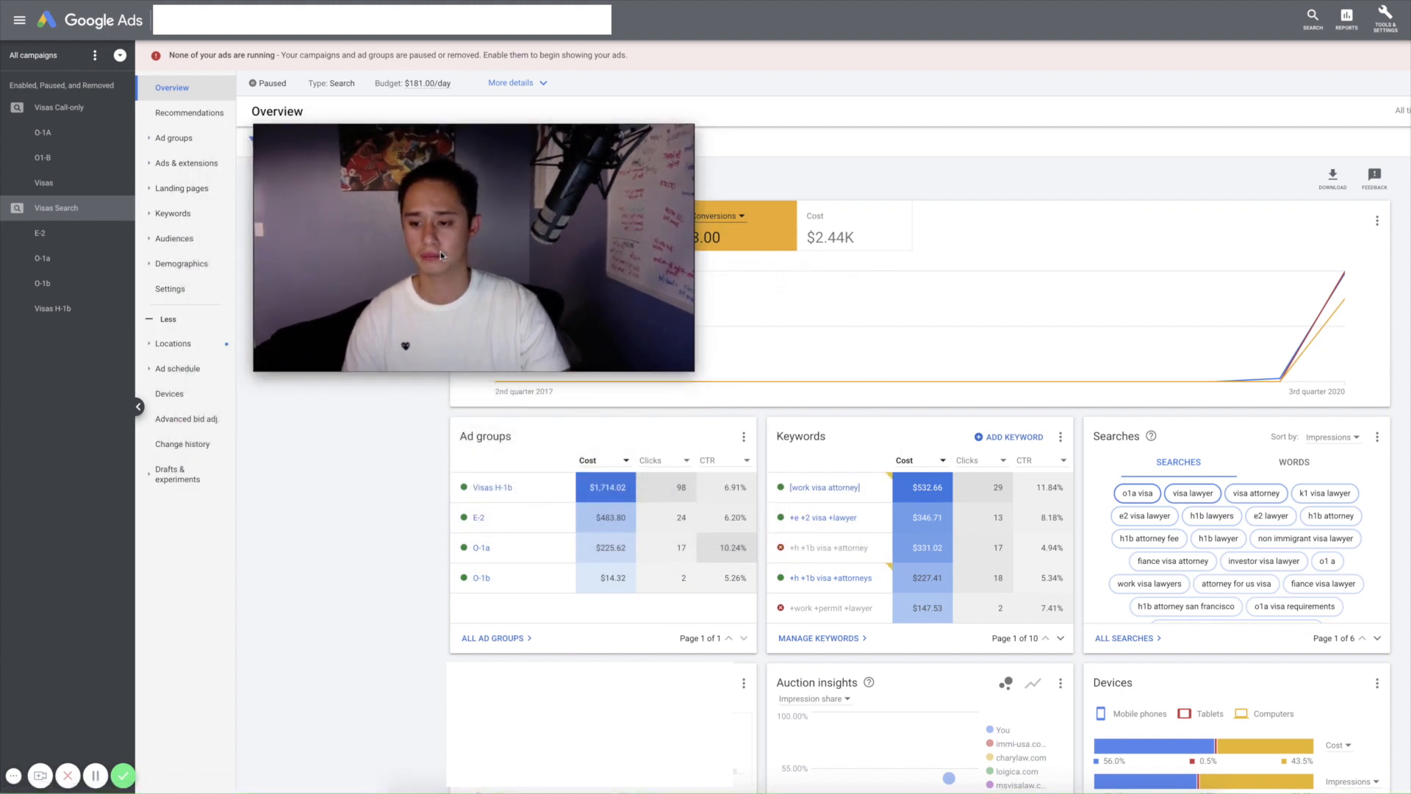
left_click(60, 316)
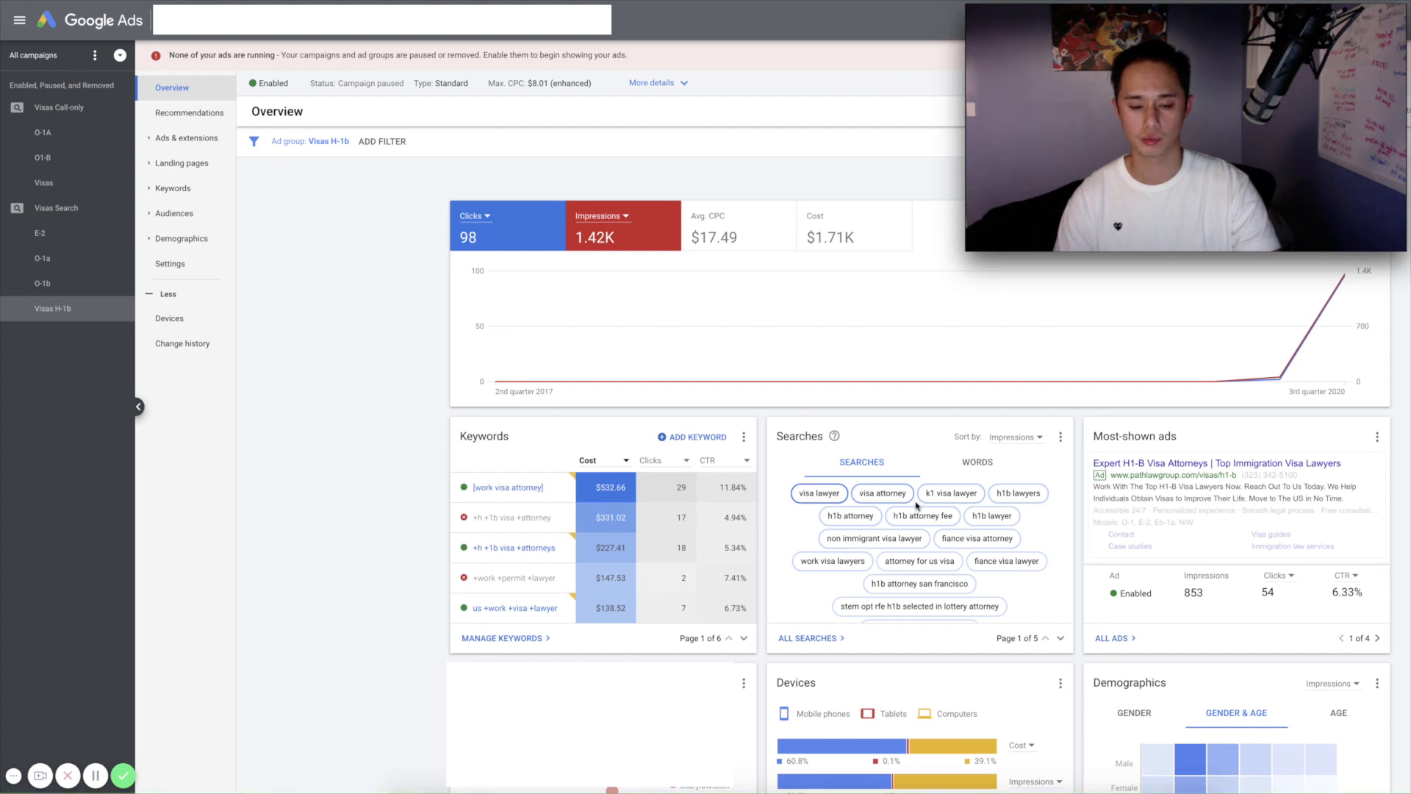
left_click(1061, 638)
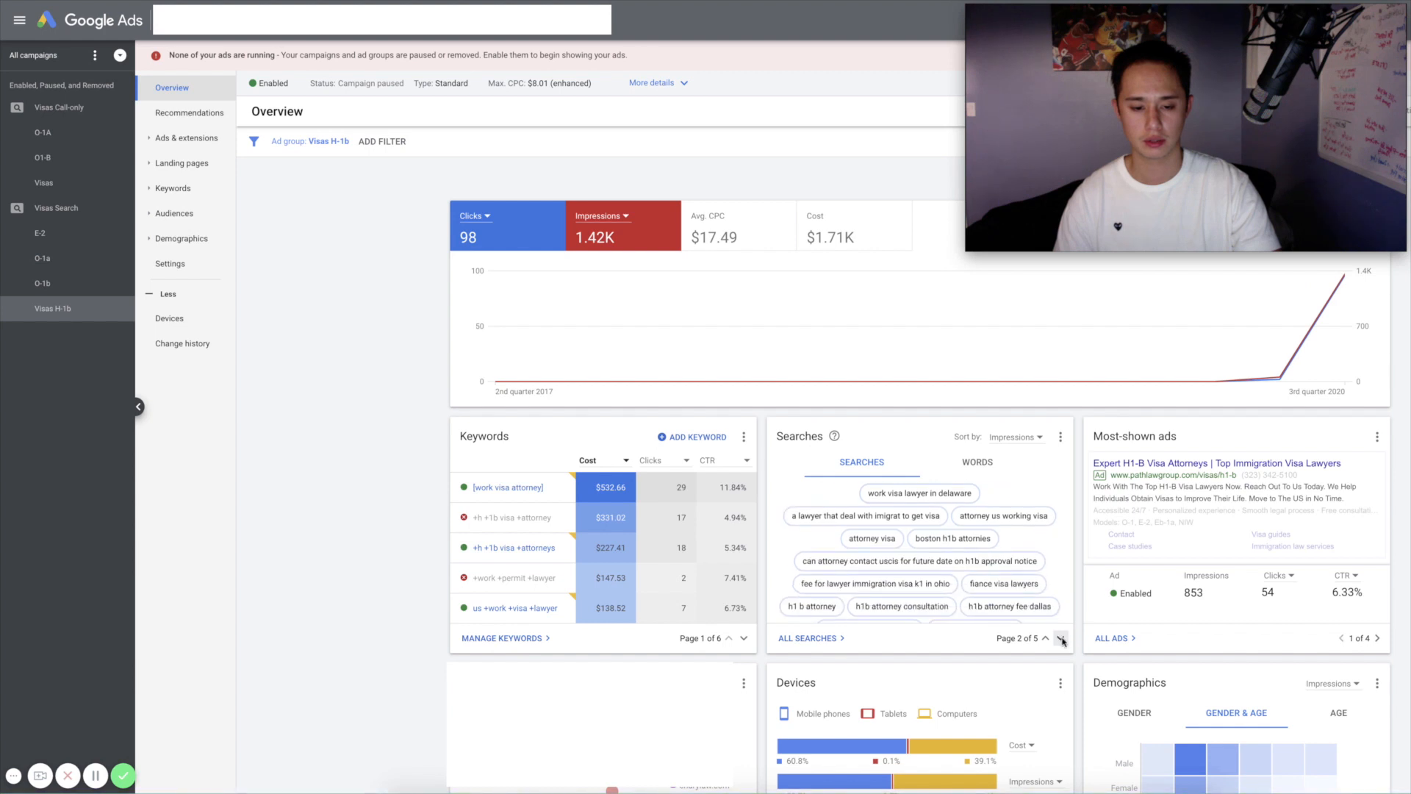
left_click(1061, 638)
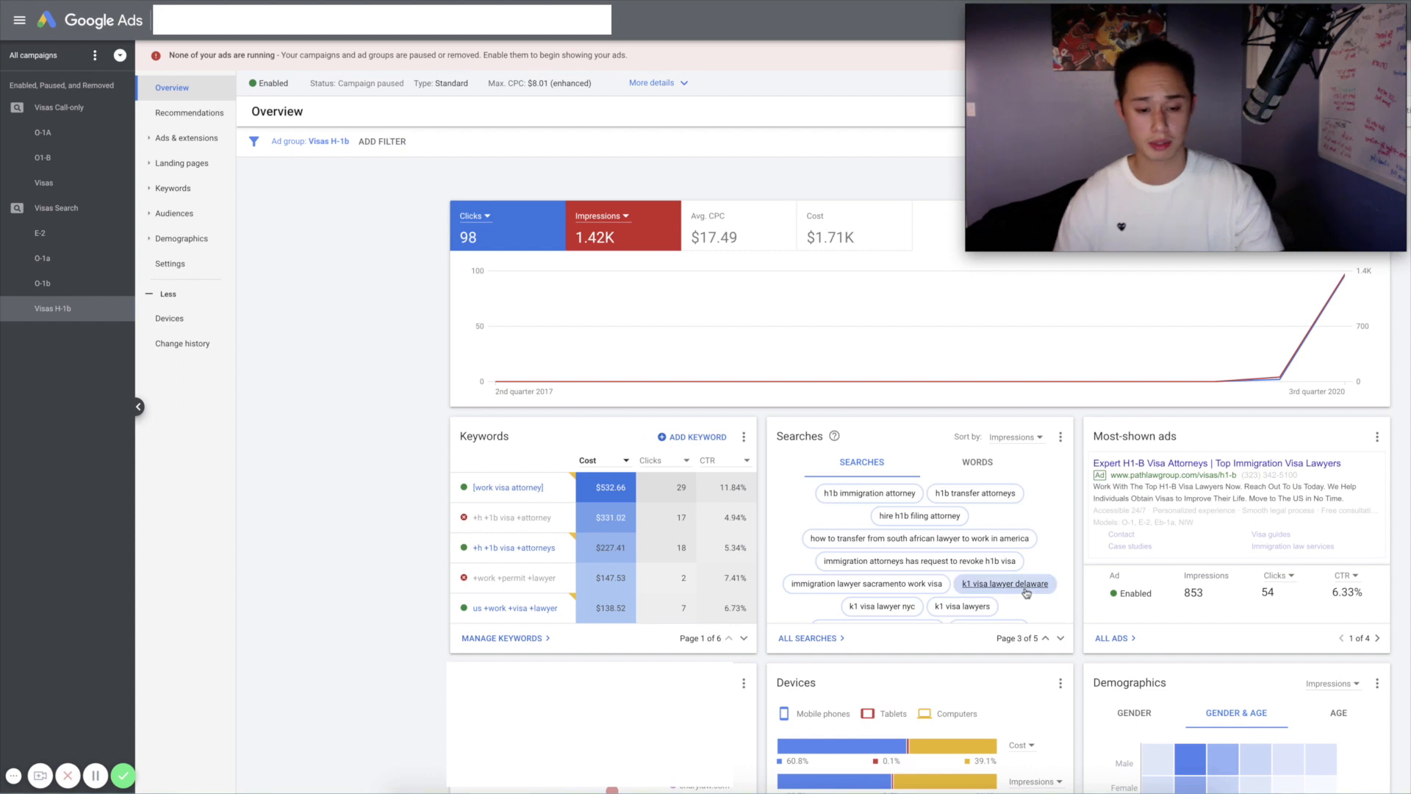
mouse_move(1022, 588)
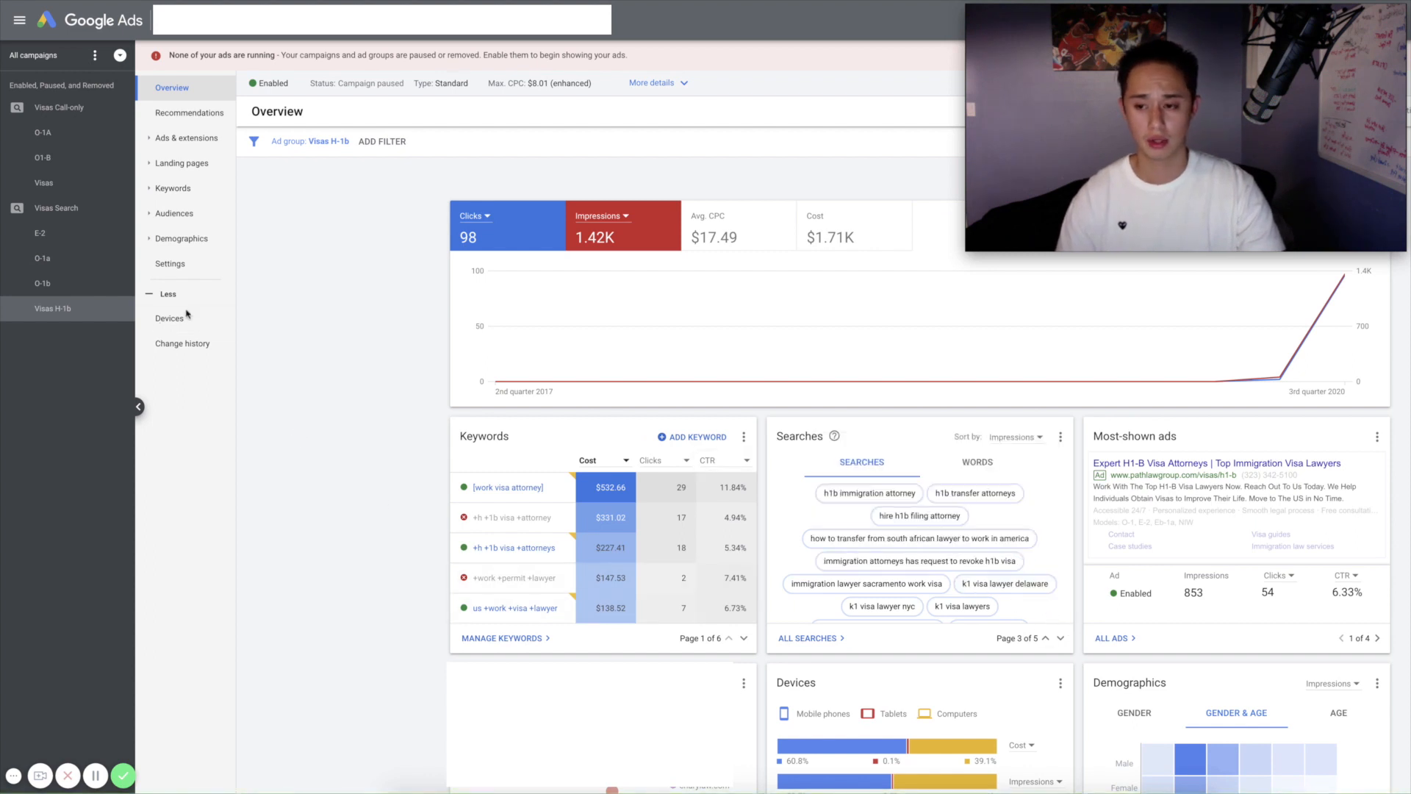